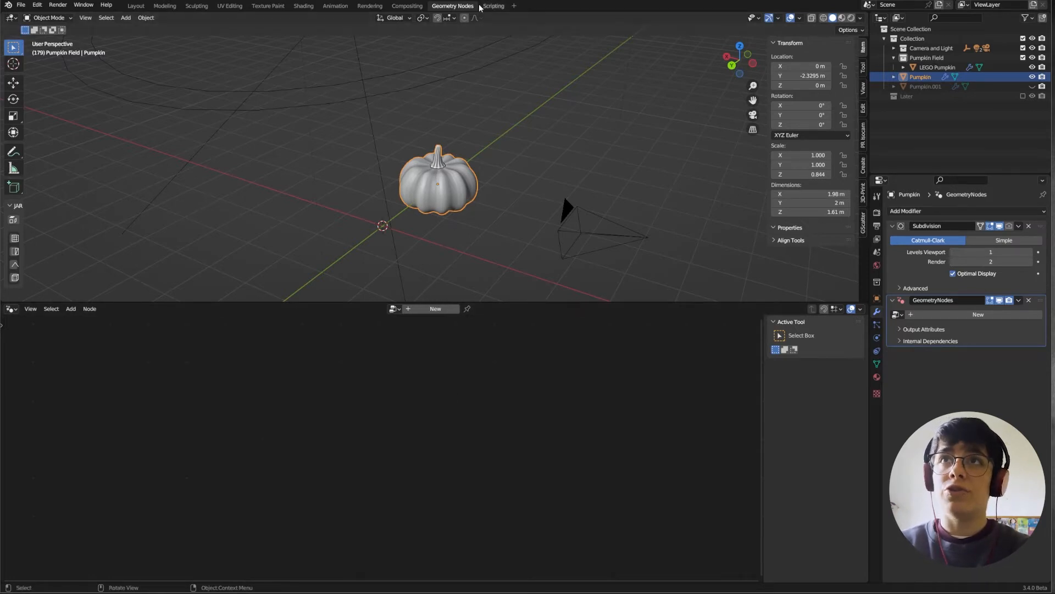
# Create a new geometry node tree on the pumpkin and insert a Mesh to Volume node between Group Input and Group Output
pyautogui.click(432, 309)
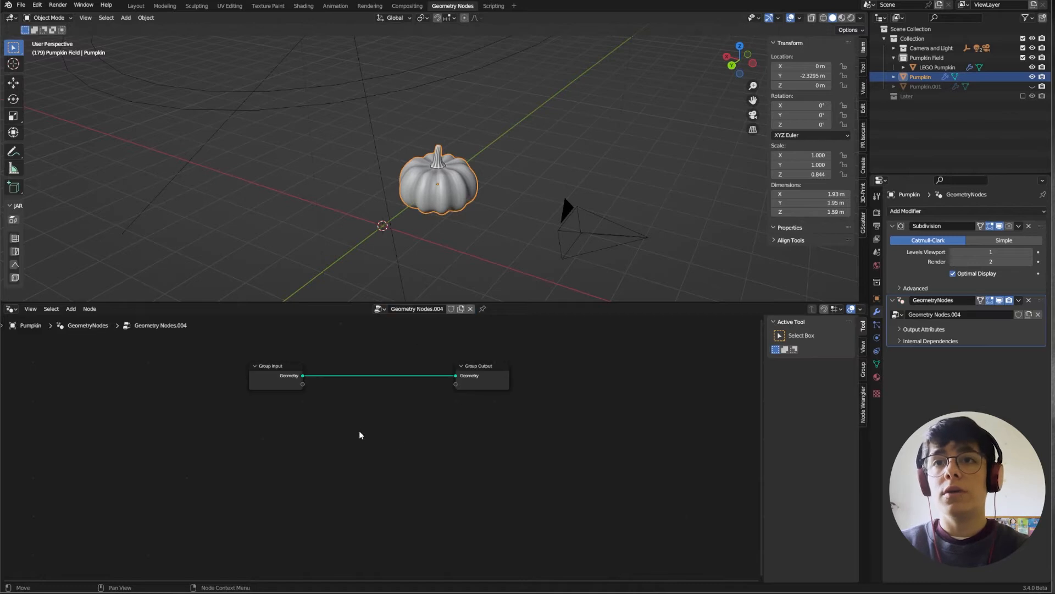
pyautogui.hotkey('shift', 'a')
pyautogui.write('M')
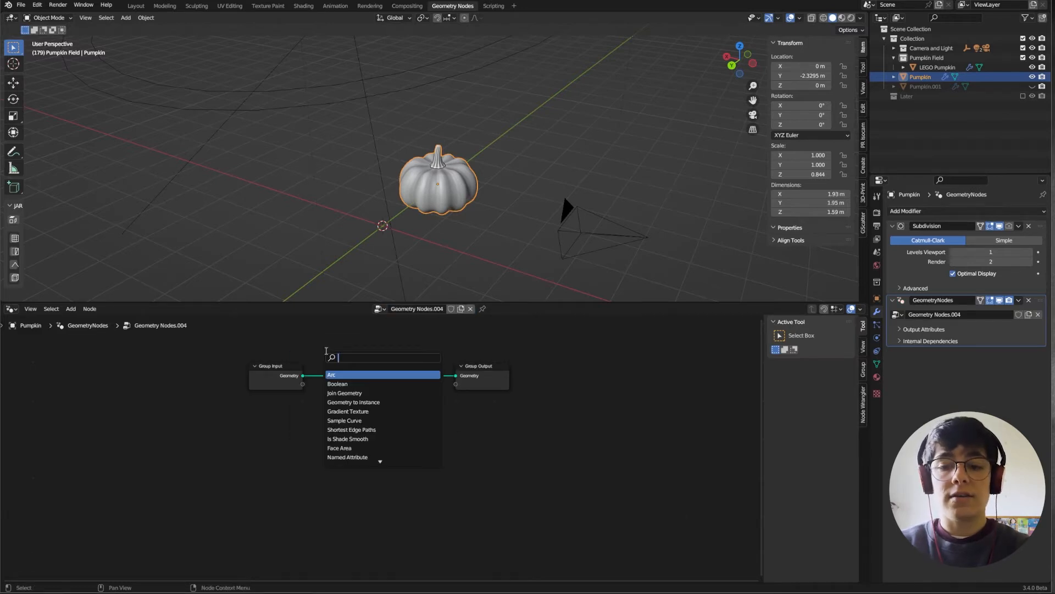
pyautogui.write('ESH')
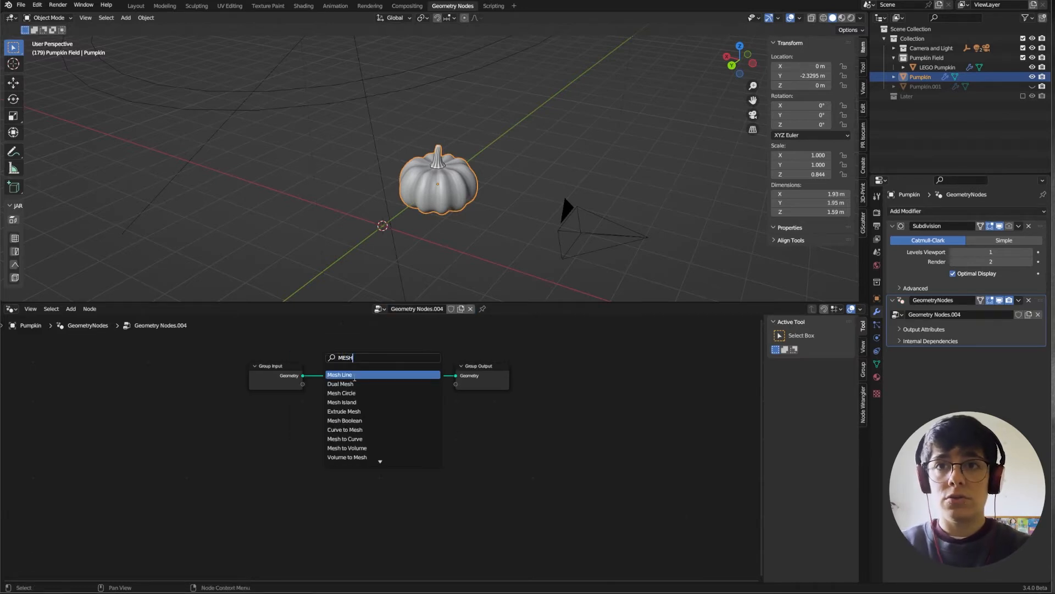
pyautogui.click(373, 448)
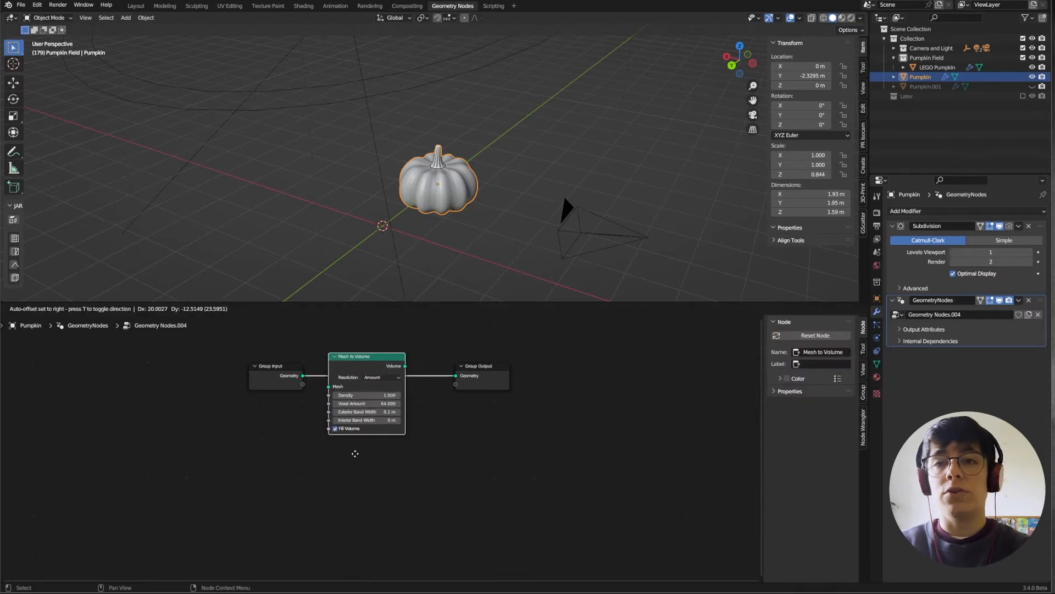
pyautogui.click(355, 453)
pyautogui.moveTo(508, 371); pyautogui.dragTo(594, 366)
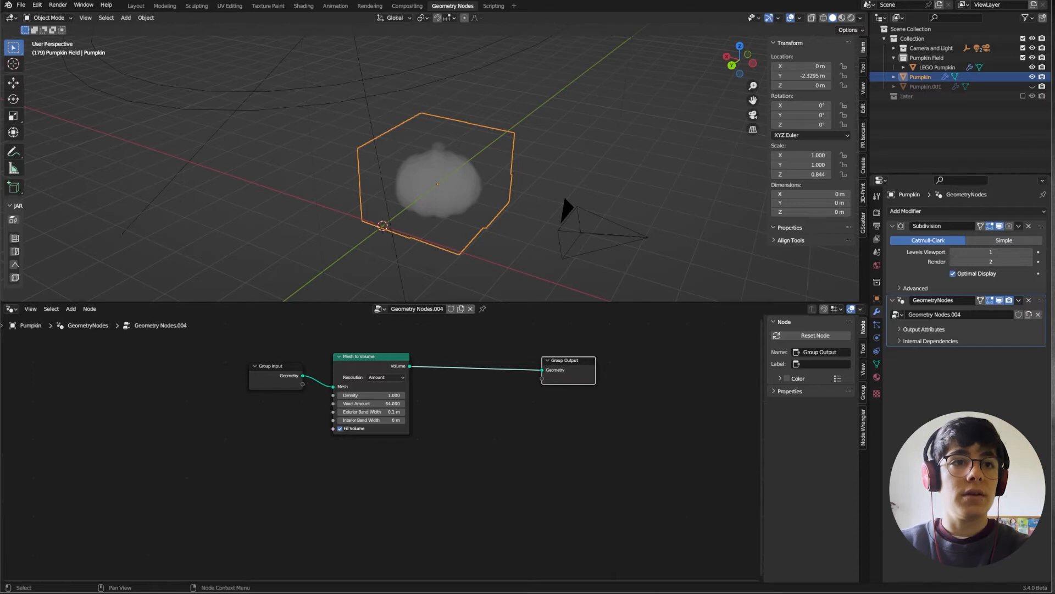
# Insert a Distribute Points in Volume node between Mesh to Volume and Group Output
pyautogui.hotkey('shift', 'a')
pyautogui.click(437, 360)
pyautogui.write('DIS')
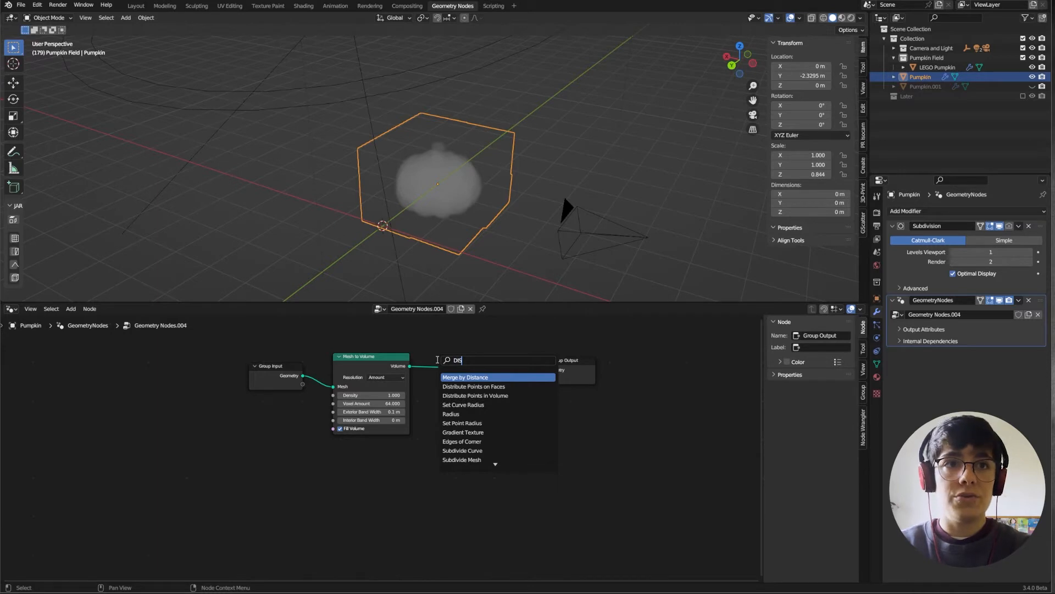
pyautogui.click(511, 395)
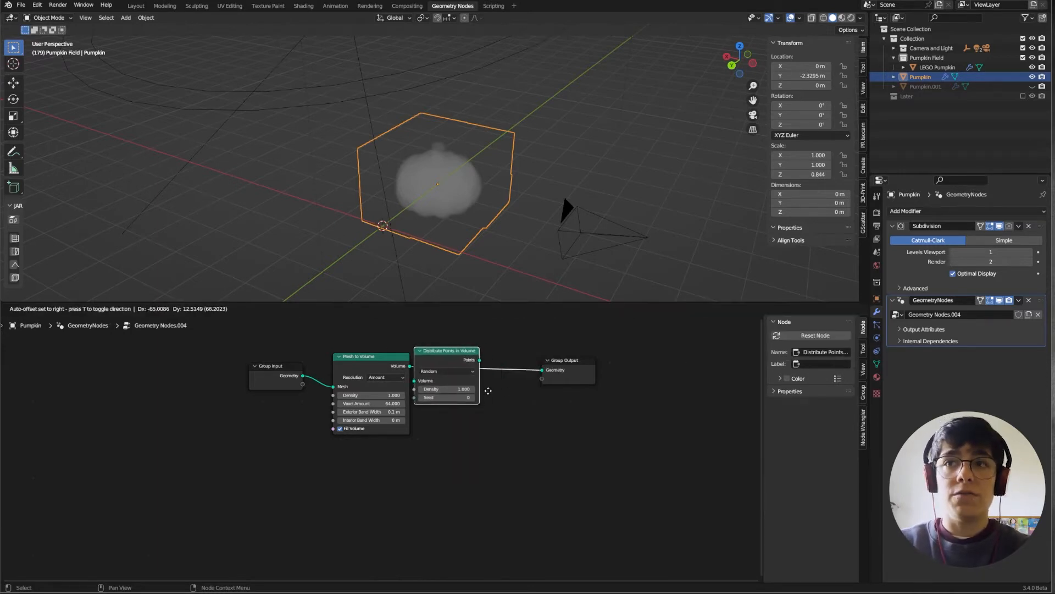
pyautogui.click(508, 390)
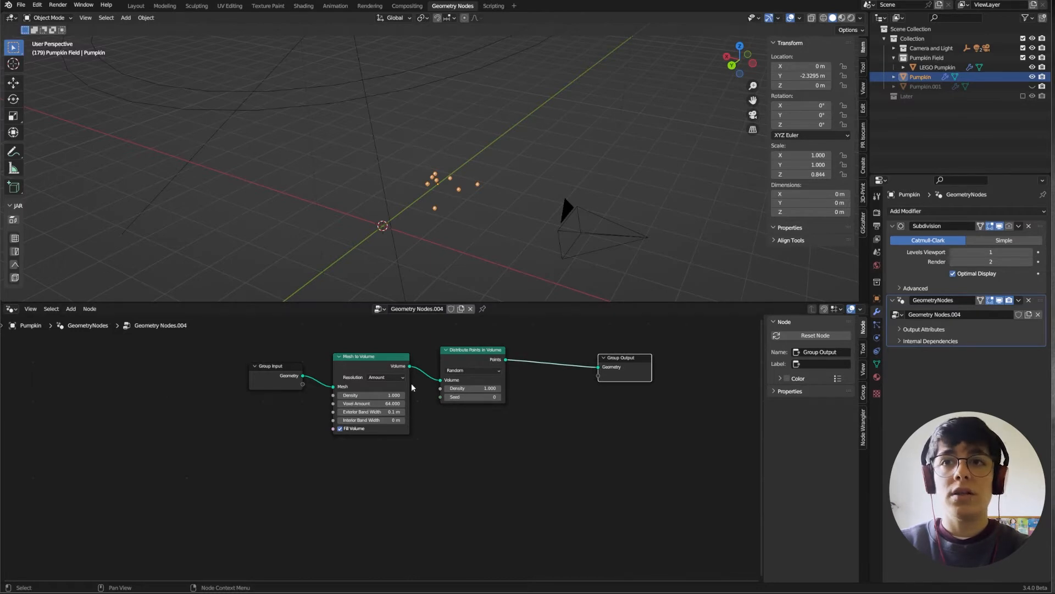
# Set the Mesh to Volume resolution to Size and the Distribute Points in Volume mode to Grid
pyautogui.click(385, 378)
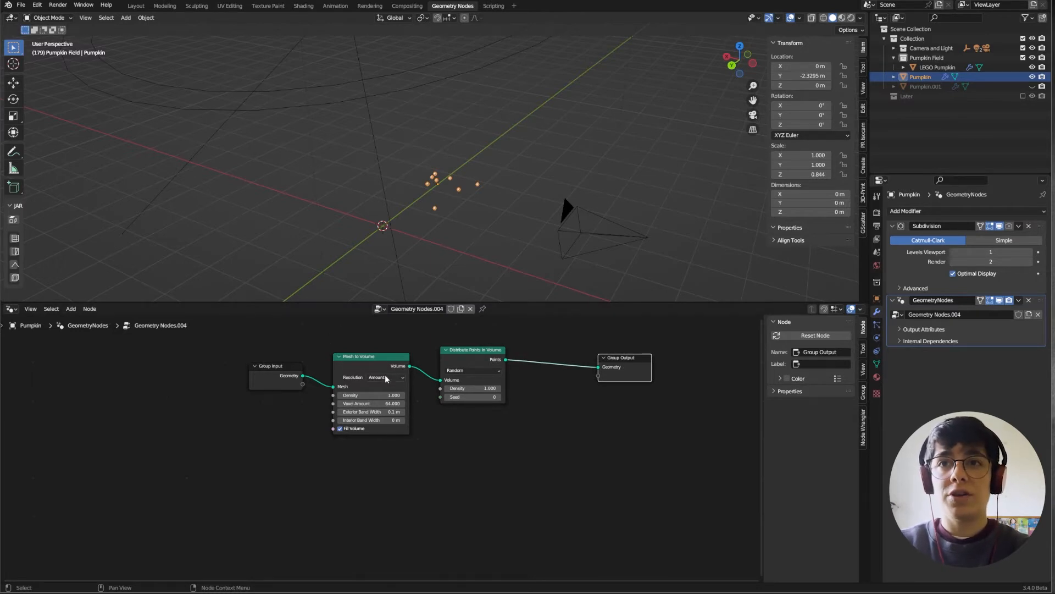
pyautogui.click(378, 394)
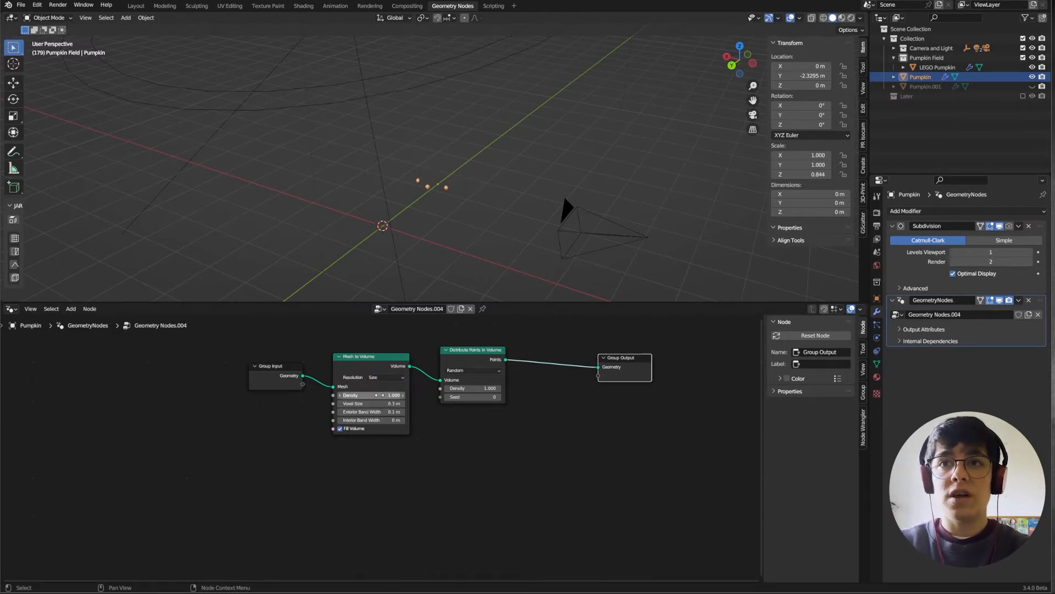
pyautogui.click(464, 370)
pyautogui.click(459, 388)
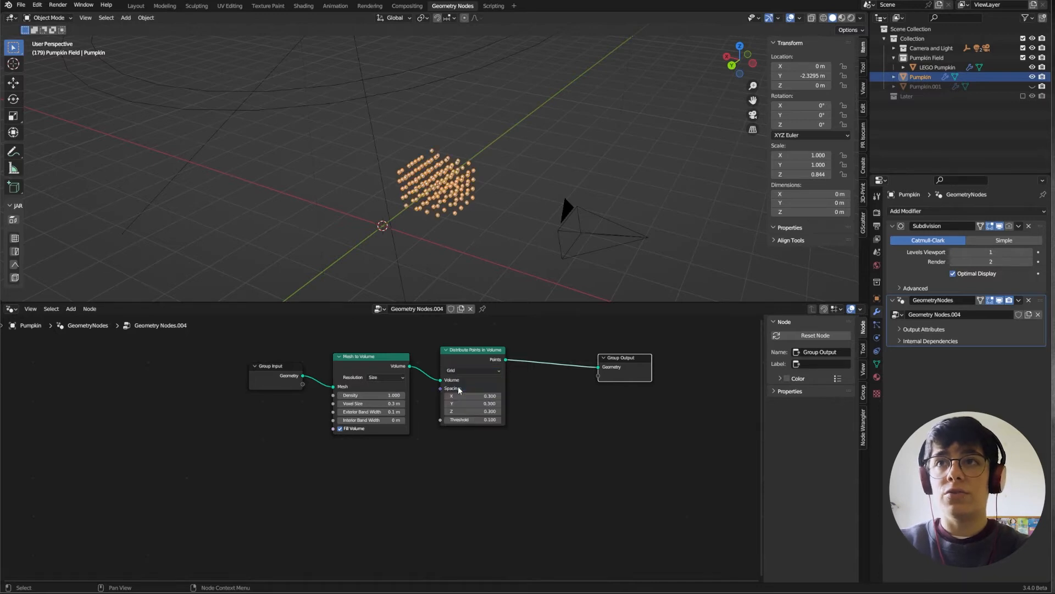
# Insert an Instance on Points node between Distribute Points in Volume and Group Output, making room for it in the node chain
pyautogui.moveTo(627, 358); pyautogui.dragTo(655, 355)
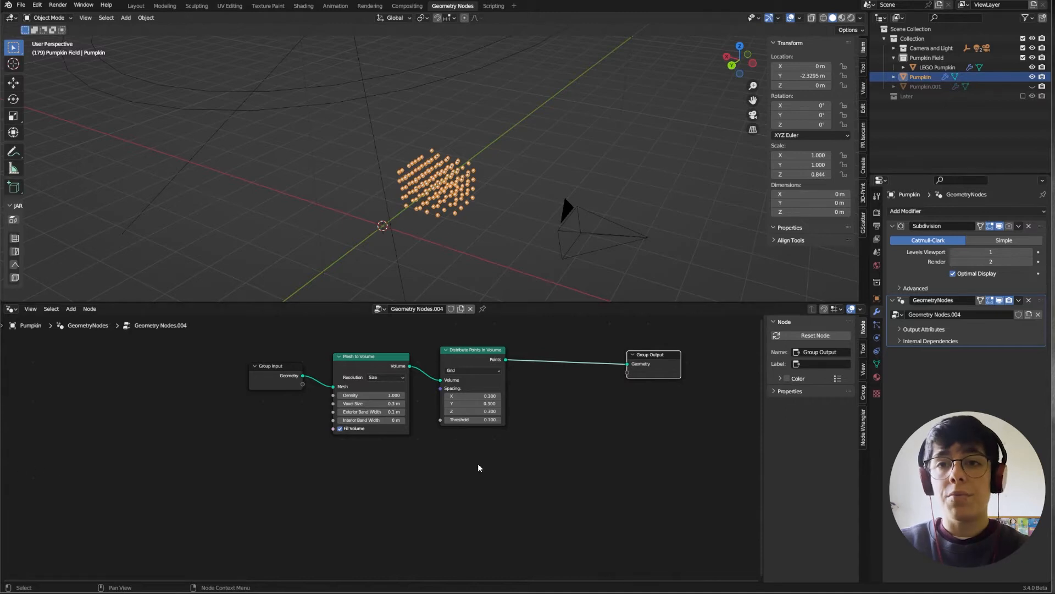
pyautogui.click(552, 438)
pyautogui.hotkey('shift', 'a')
pyautogui.moveTo(552, 437)
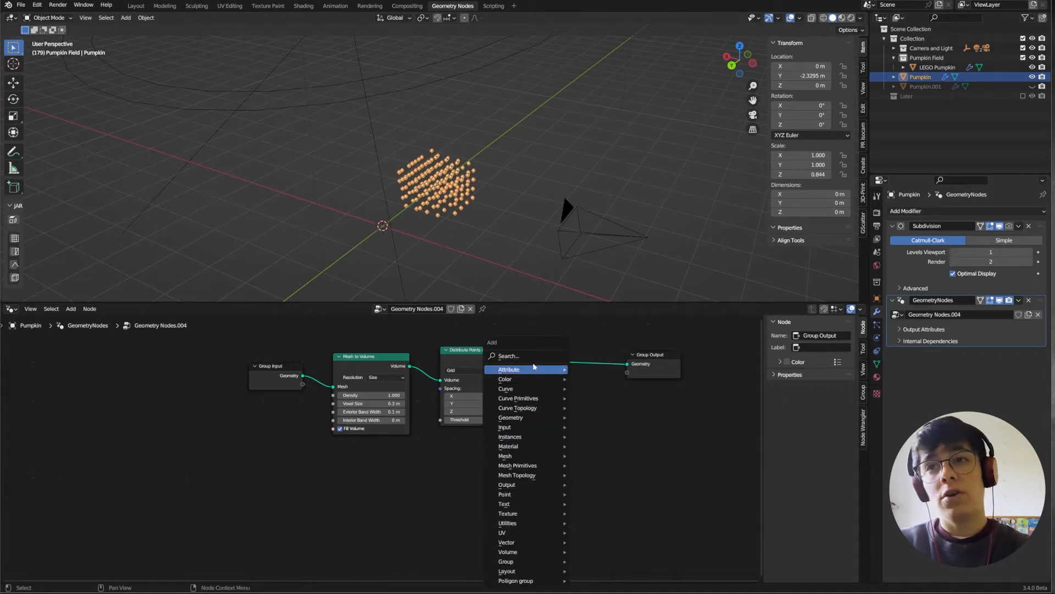
pyautogui.click(525, 356)
pyautogui.write('IBN')
pyautogui.press('BackSpace')
pyautogui.press('BackSpace')
pyautogui.write('NTAN')
pyautogui.click(545, 421)
pyautogui.click(556, 407)
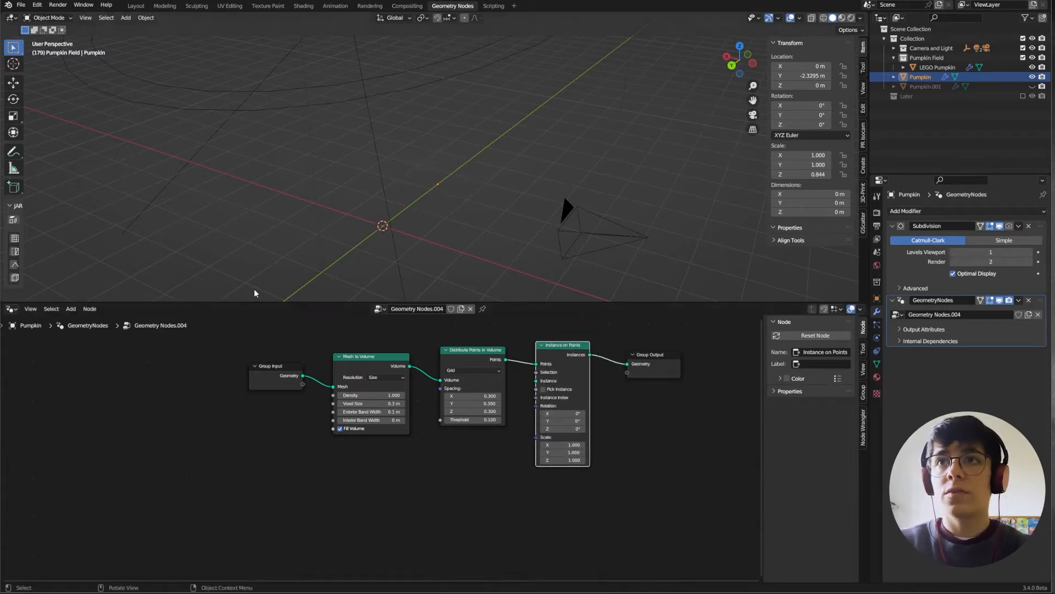
pyautogui.moveTo(554, 348); pyautogui.dragTo(576, 346)
# Add a Cube mesh node below the chain and connect its Mesh output to the Instance input of Instance on Points
pyautogui.moveTo(276, 370); pyautogui.dragTo(247, 373)
pyautogui.moveTo(469, 482); pyautogui.dragTo(414, 449, button='middle')
pyautogui.scroll(-1, 414, 450)
pyautogui.hotkey('shift', 'a')
pyautogui.click(401, 357)
pyautogui.write('cub')
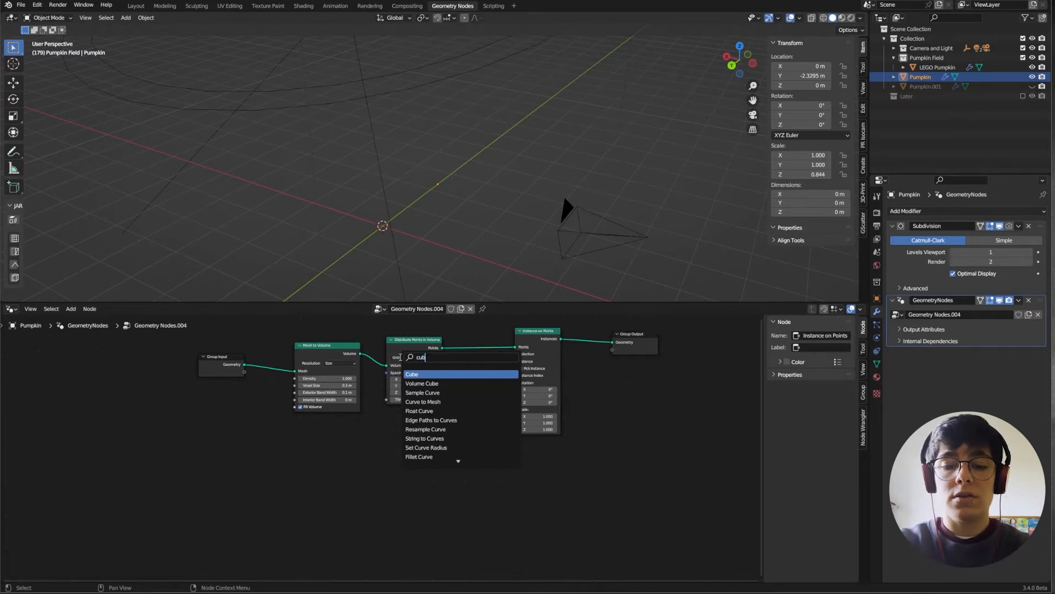
pyautogui.write('e')
pyautogui.click(418, 374)
pyautogui.click(432, 443)
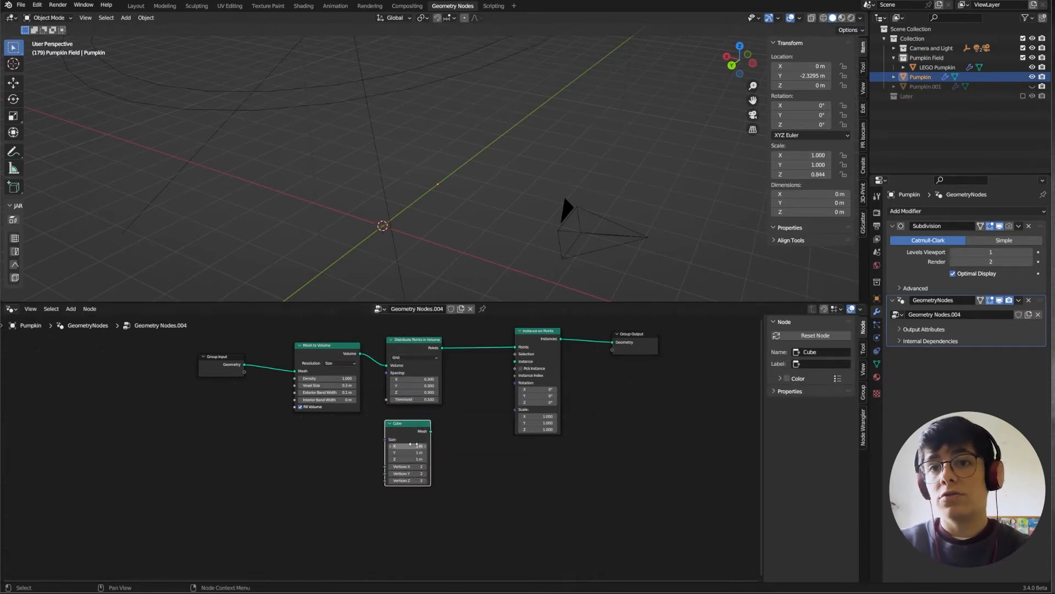
pyautogui.moveTo(430, 430); pyautogui.dragTo(515, 362)
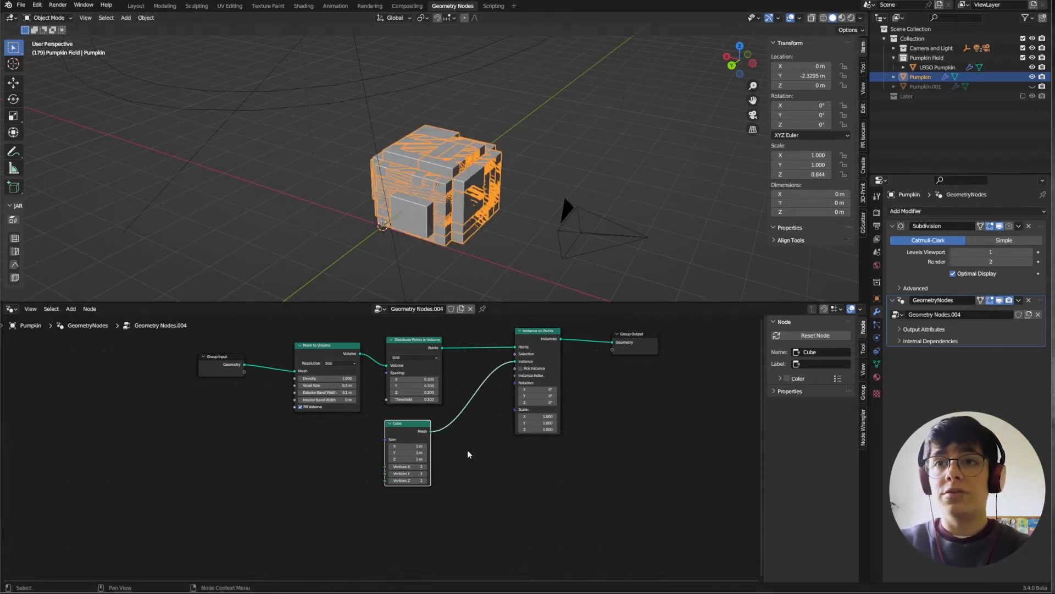
# Add a Value node below Mesh to Volume and set it to 0.3
pyautogui.scroll(2, 471, 453)
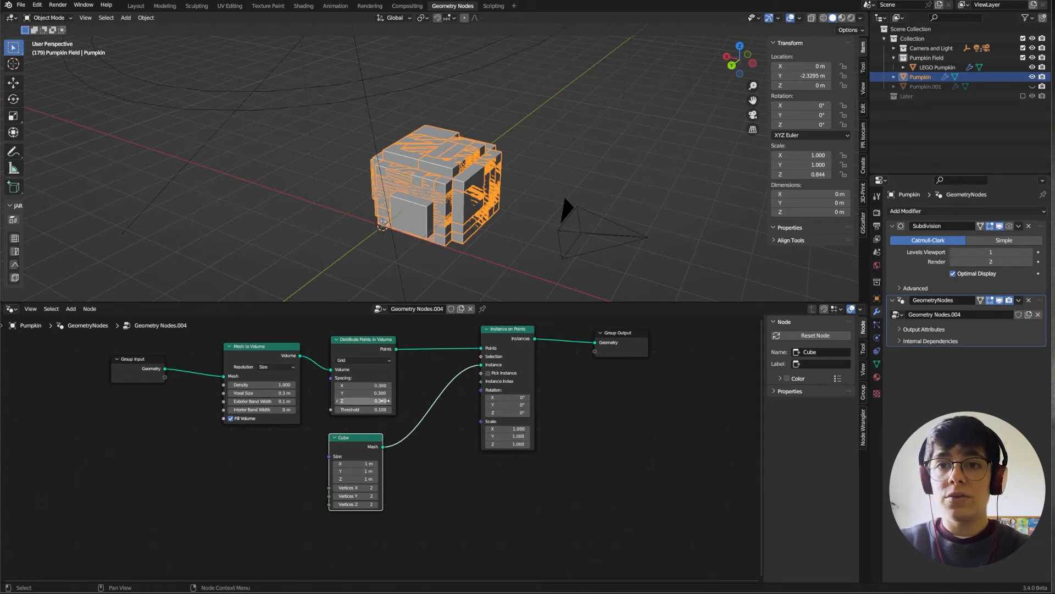
pyautogui.scroll(2, 468, 479)
pyautogui.moveTo(467, 477); pyautogui.dragTo(452, 457, button='middle')
pyautogui.scroll(-1, 445, 456)
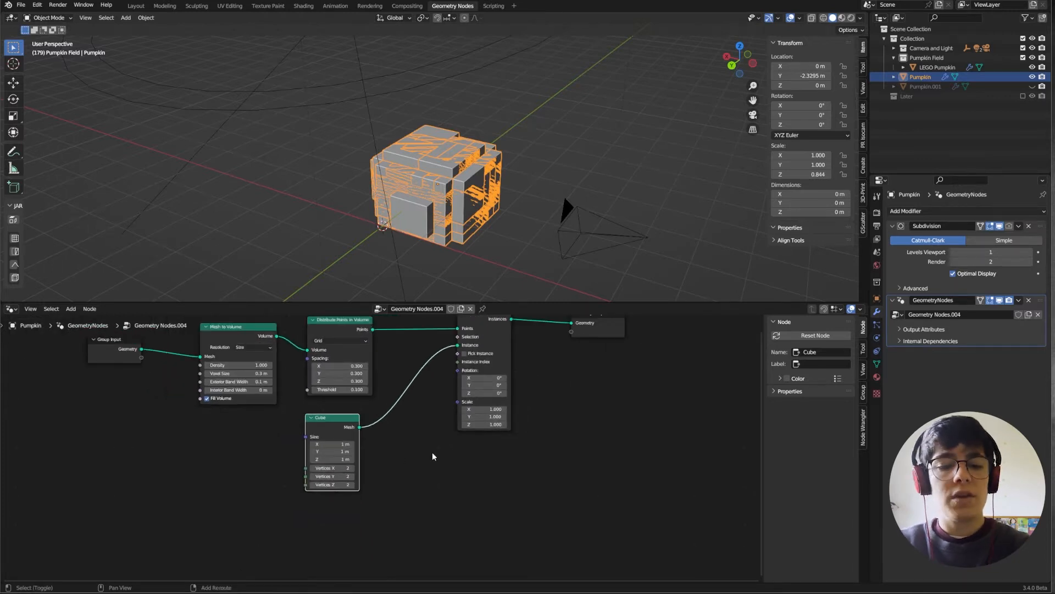
pyautogui.hotkey('shift', 'a')
pyautogui.click(402, 360)
pyautogui.write('val')
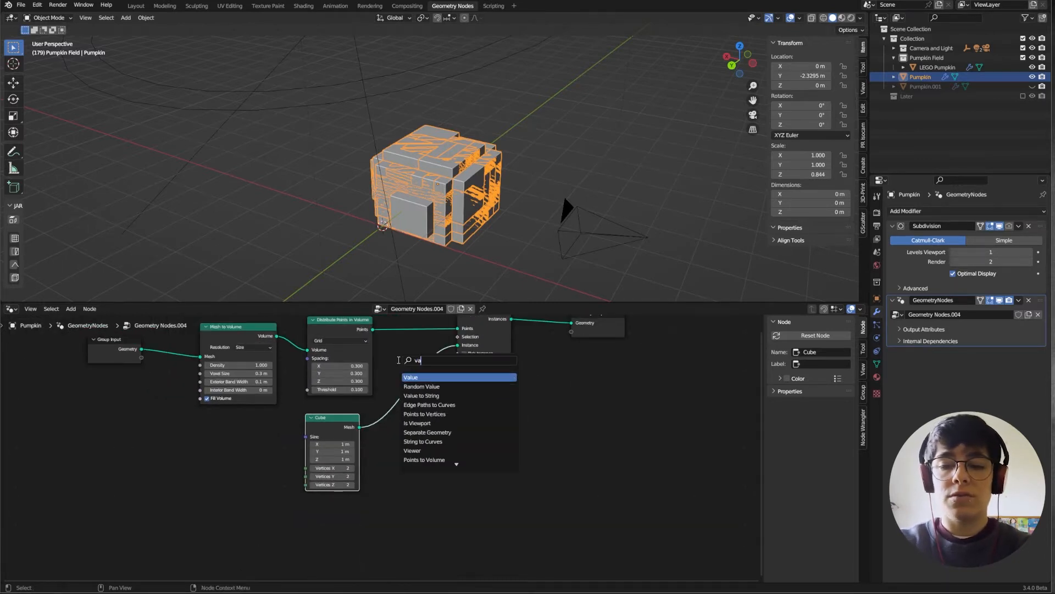
pyautogui.click(413, 377)
pyautogui.click(212, 461)
pyautogui.click(196, 455)
pyautogui.write('1')
pyautogui.write('300')
pyautogui.press('Return')
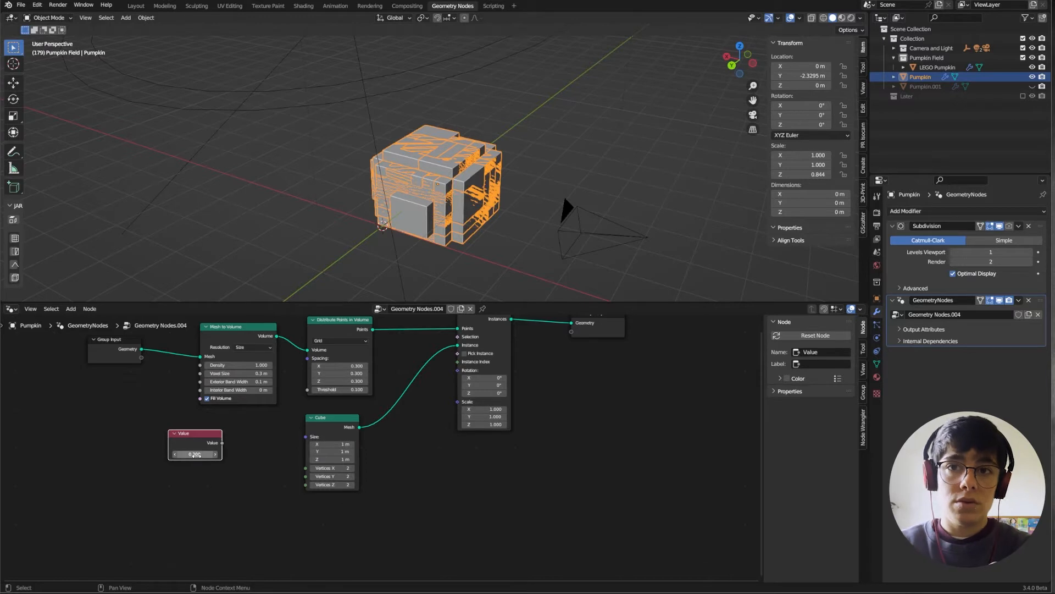
# Connect the Value node to the Scale input of Instance on Points and check the cubes' fit from several angles
pyautogui.moveTo(222, 443); pyautogui.dragTo(457, 402)
pyautogui.scroll(3, 447, 212)
pyautogui.moveTo(448, 211); pyautogui.dragTo(470, 203, button='middle')
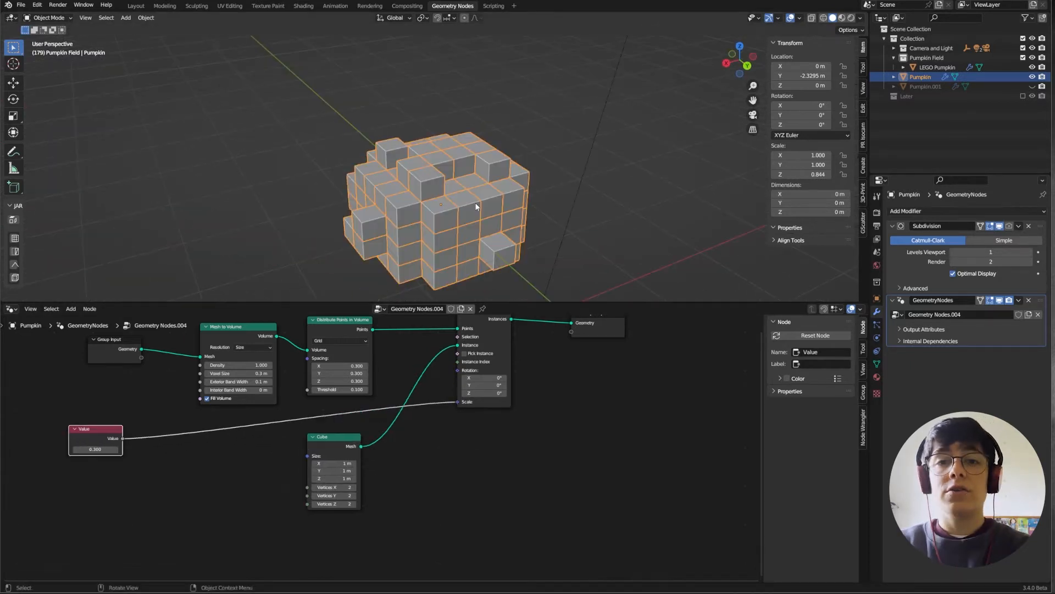
pyautogui.moveTo(460, 153); pyautogui.dragTo(426, 187, button='middle')
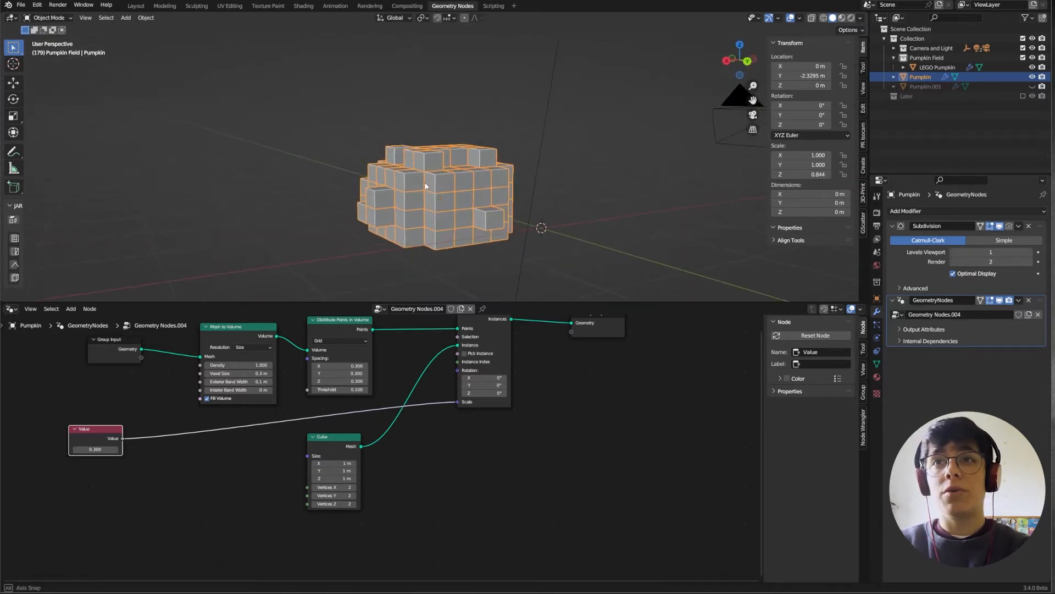
# Connect the Value node to the Voxel Size and Interior Band Width inputs of Mesh to Volume
pyautogui.click(138, 450)
pyautogui.moveTo(116, 438); pyautogui.dragTo(200, 374)
pyautogui.moveTo(123, 431); pyautogui.dragTo(203, 393)
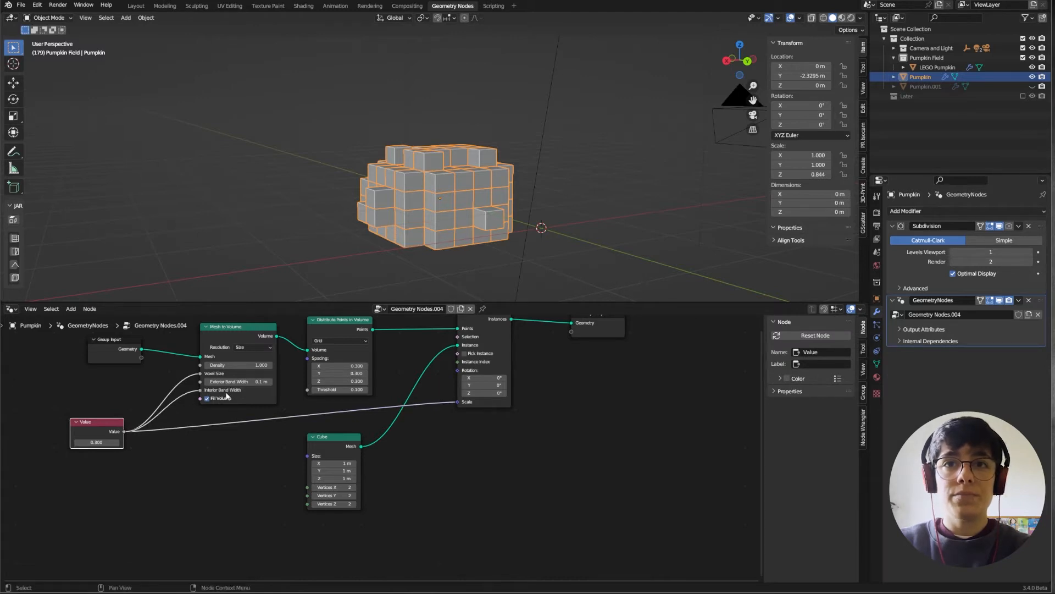
pyautogui.scroll(1, 218, 435)
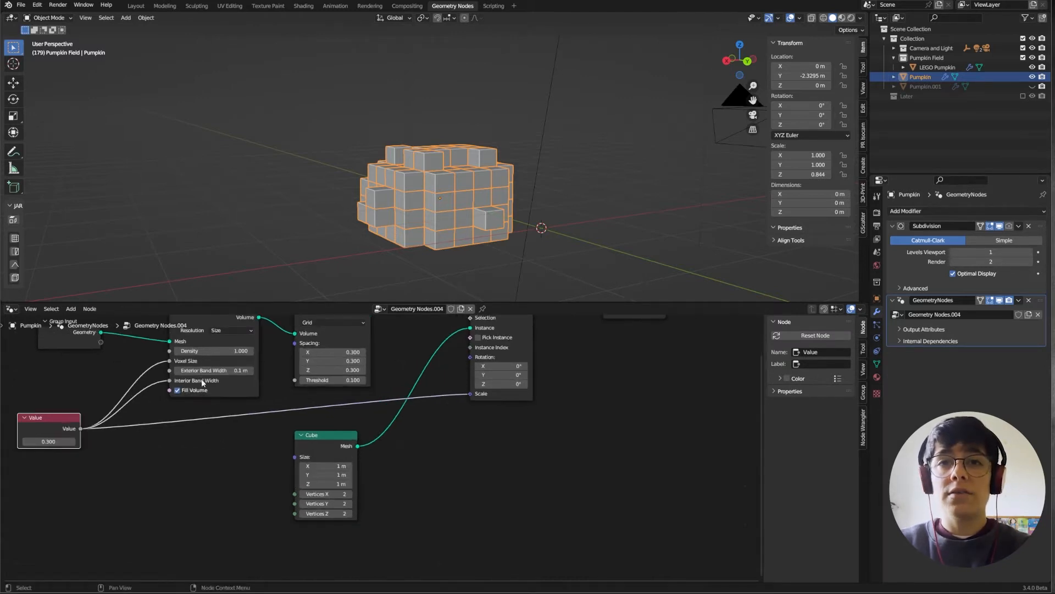
# Disable Fill Volume on Mesh to Volume, inspecting the voxel pumpkin's interior in wireframe before returning to solid shading
pyautogui.moveTo(440, 215); pyautogui.dragTo(456, 192, button='middle')
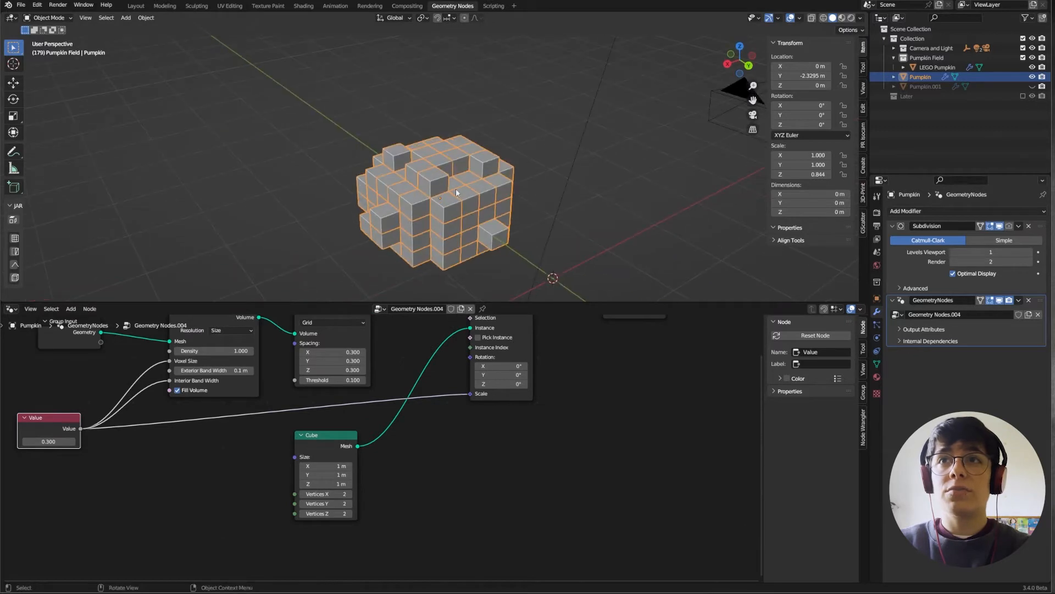
pyautogui.click(823, 17)
pyautogui.moveTo(550, 137)
pyautogui.mouseDown(button='middle')
pyautogui.moveTo(456, 203)
pyautogui.moveTo(443, 234)
pyautogui.mouseUp(button='middle')
pyautogui.scroll(3, 453, 214)
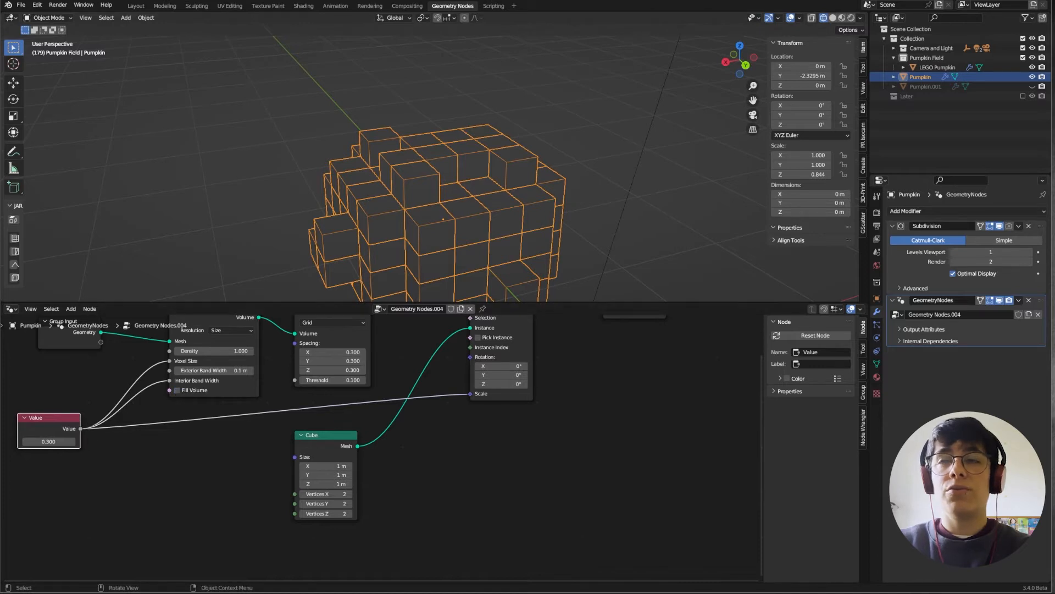
pyautogui.click(833, 19)
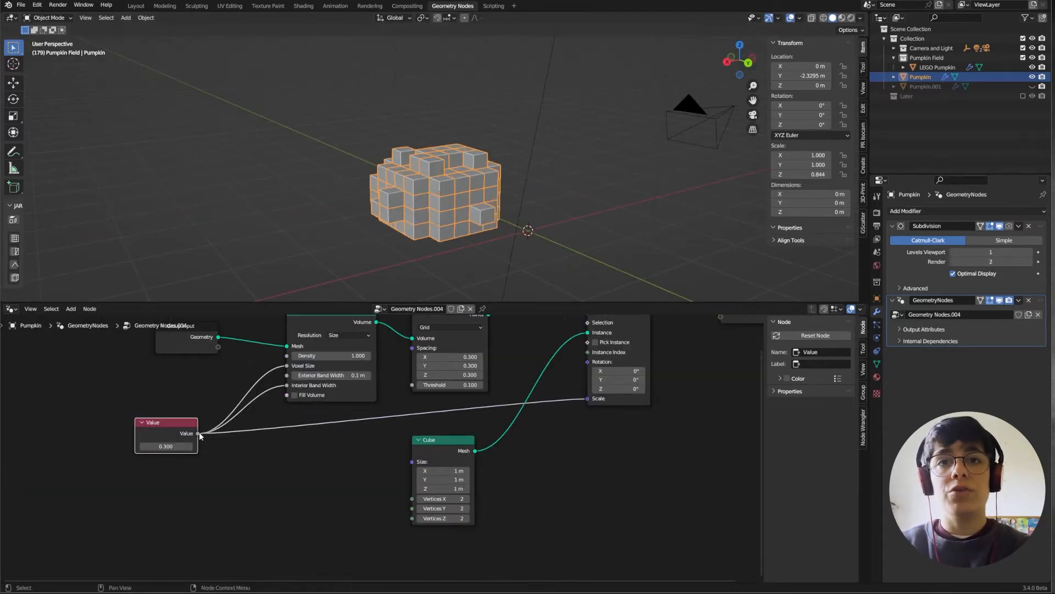
# Connect the Value node to the Spacing input of Distribute Points in Volume and try a value of 0.1
pyautogui.moveTo(197, 433); pyautogui.dragTo(417, 358)
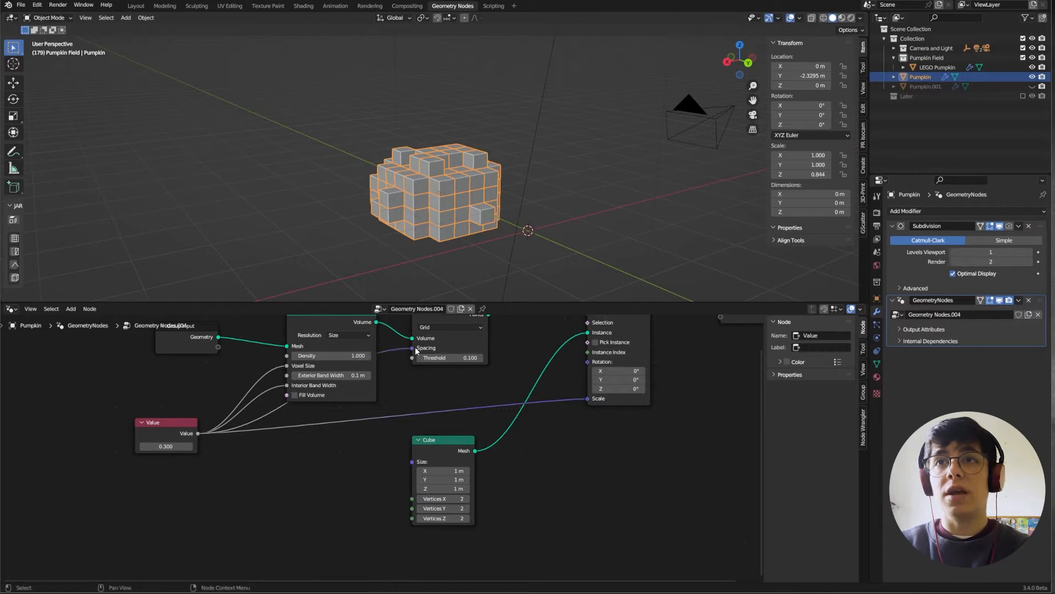
pyautogui.click(172, 446)
pyautogui.click(171, 446)
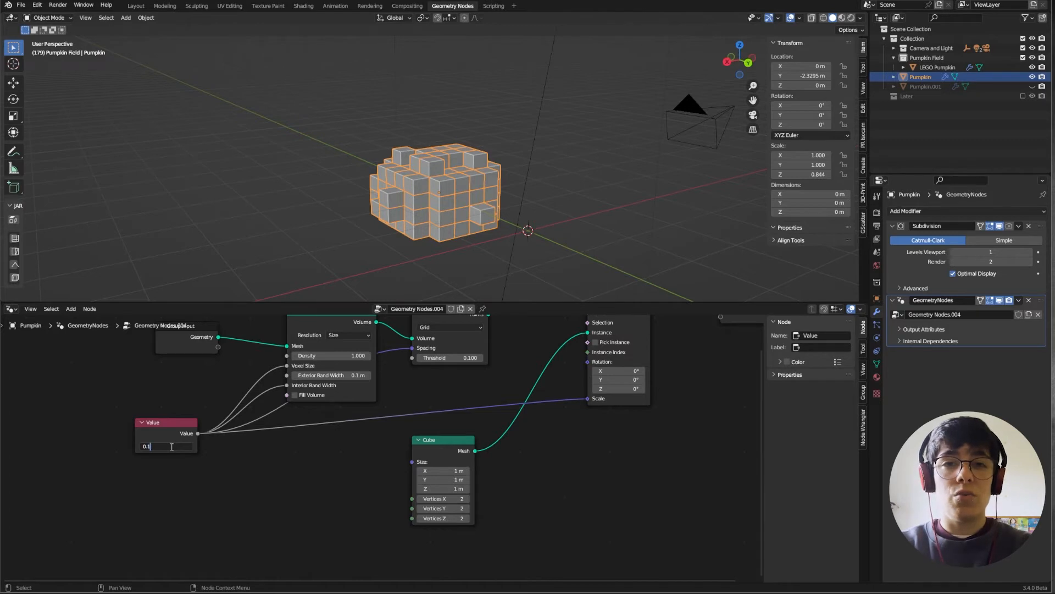
pyautogui.write('1')
pyautogui.press('Return')
pyautogui.moveTo(342, 187); pyautogui.dragTo(395, 201, button='middle')
pyautogui.click(514, 199)
pyautogui.moveTo(514, 199); pyautogui.dragTo(446, 205, button='middle')
pyautogui.scroll(5, 424, 202)
pyautogui.scroll(-2, 448, 203)
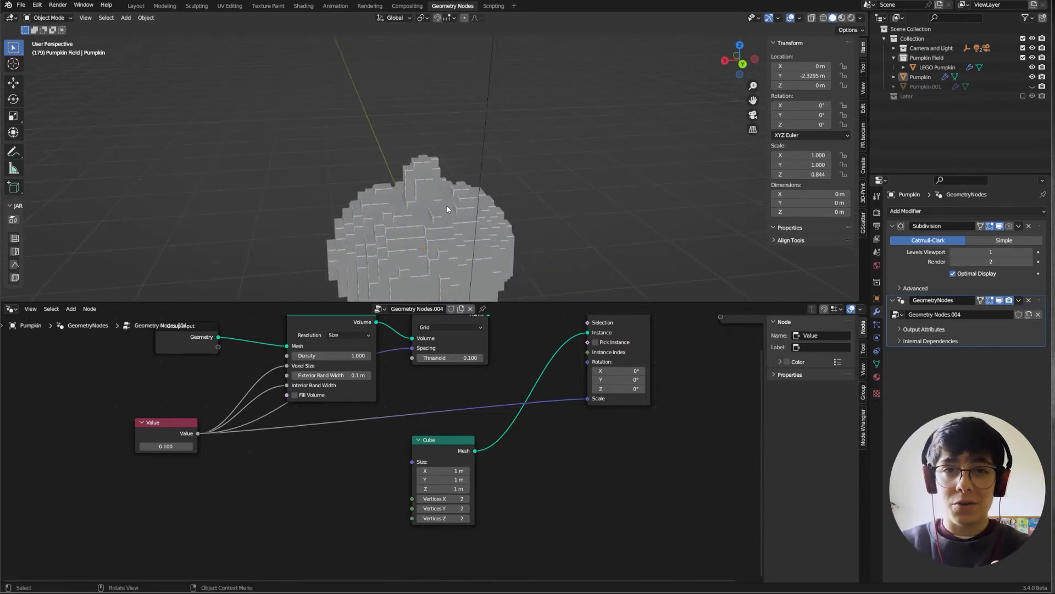
# Set the Value node controlling the voxel size to 0.3
pyautogui.click(166, 445)
pyautogui.write('0.3')
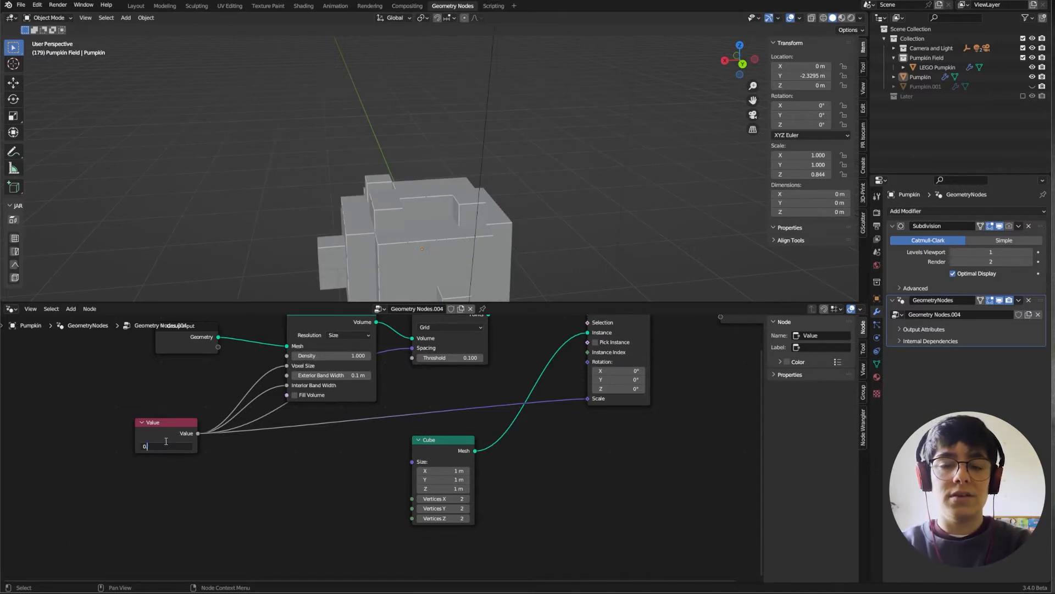
pyautogui.press('Return')
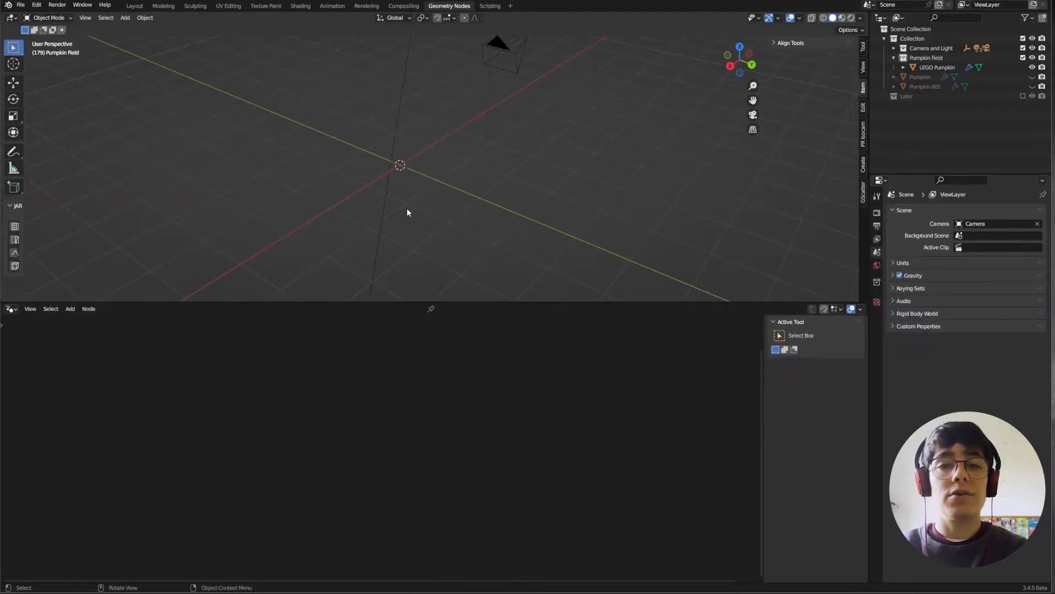
# Add a 2 m plane at the world origin and open it in Edit Mode
pyautogui.hotkey('shift', 'a')
pyautogui.moveTo(420, 193)
pyautogui.click(467, 203)
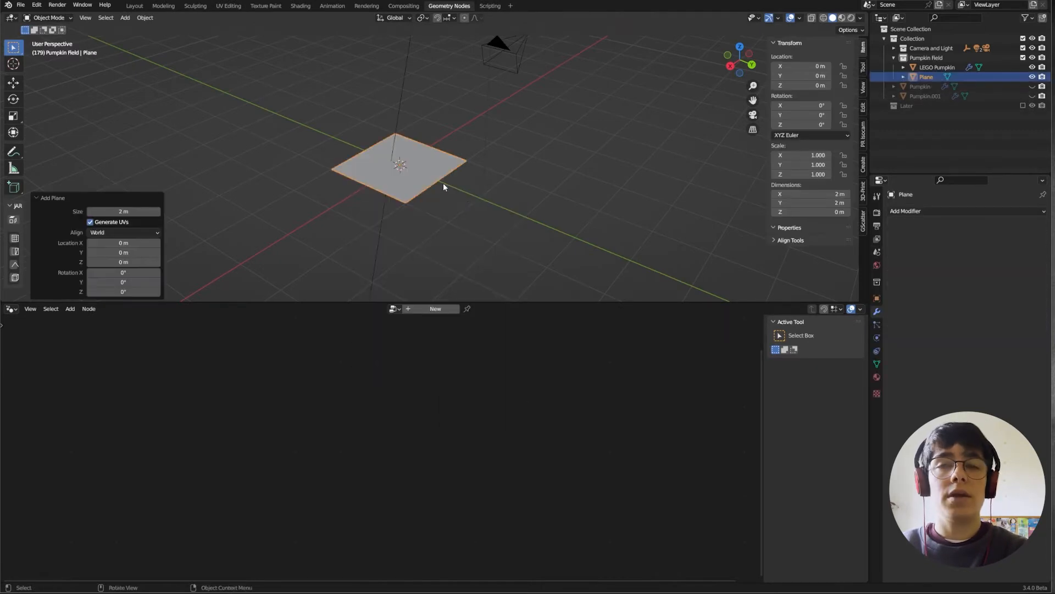
pyautogui.press('Tab')
pyautogui.click(505, 183)
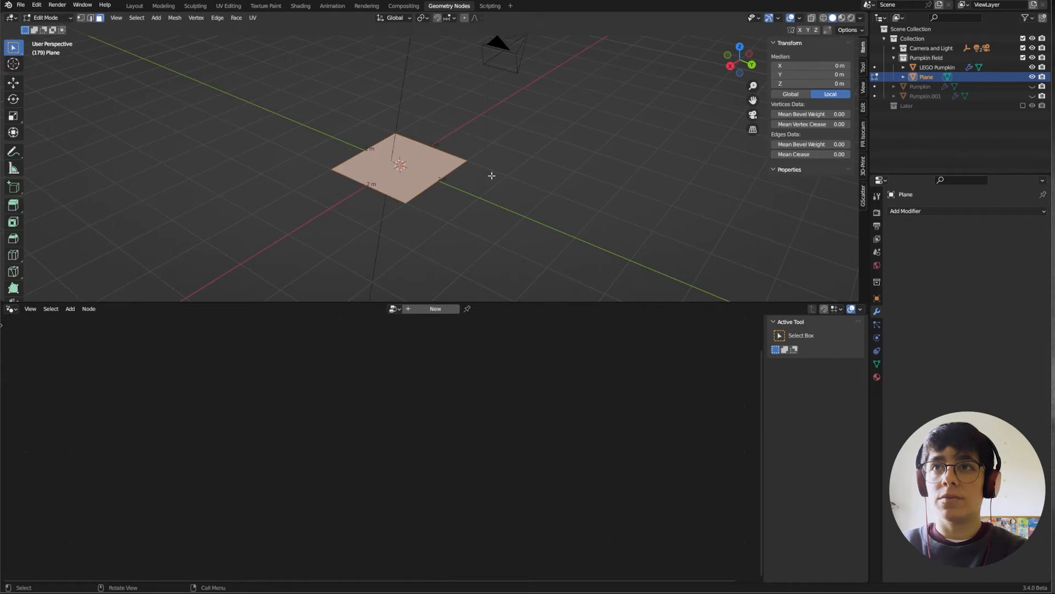
# Scale the plane's face by 0.5 so that it measures 1 m per side
pyautogui.press('s')
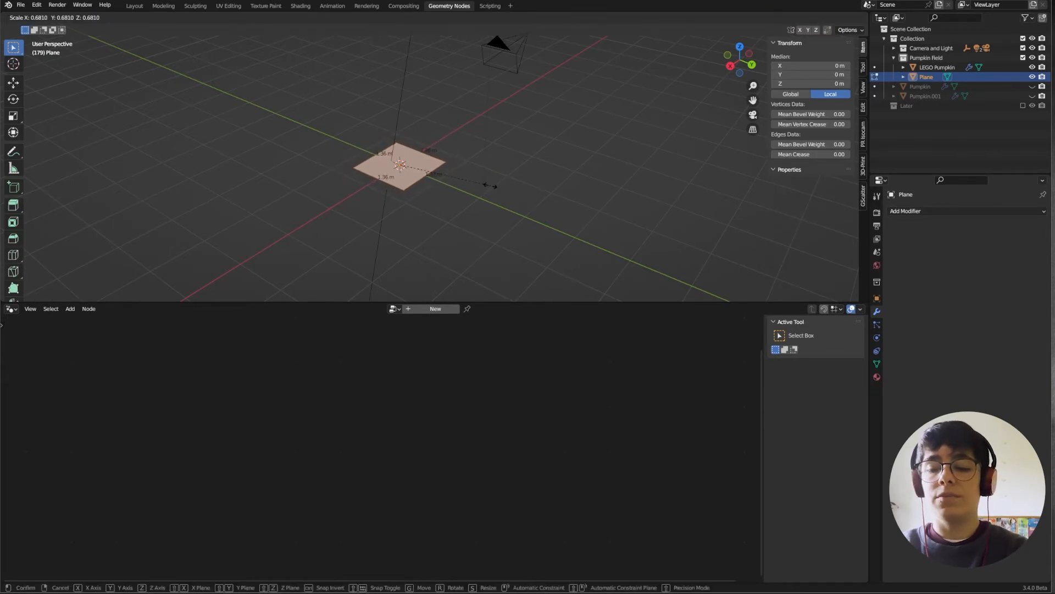
pyautogui.write('0.5')
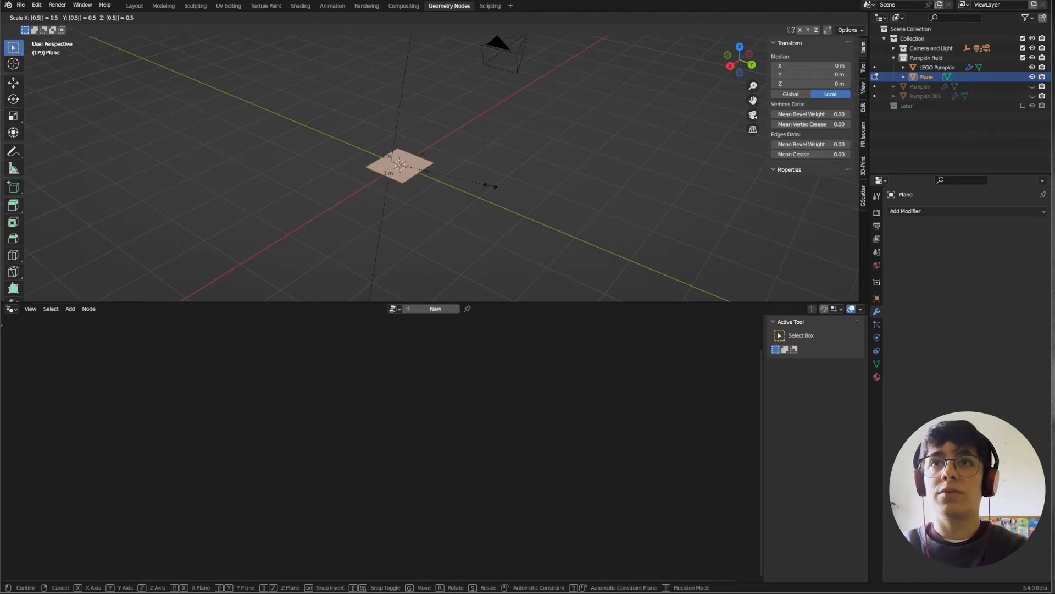
pyautogui.press('Return')
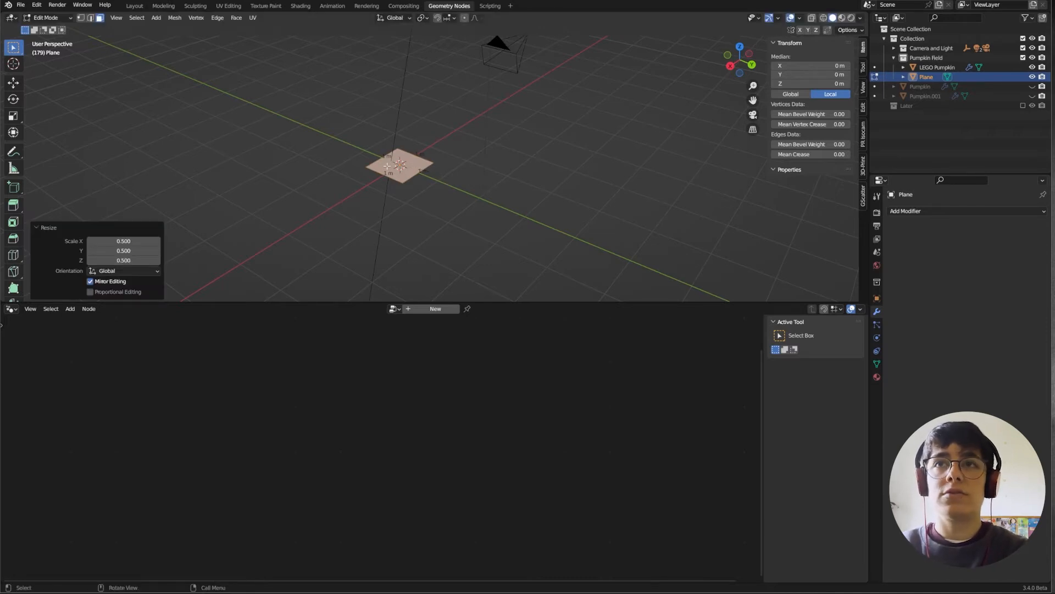
# Extrude the plane's face 1.23 m upward to form the brick's body
pyautogui.click(381, 182)
pyautogui.click(410, 169)
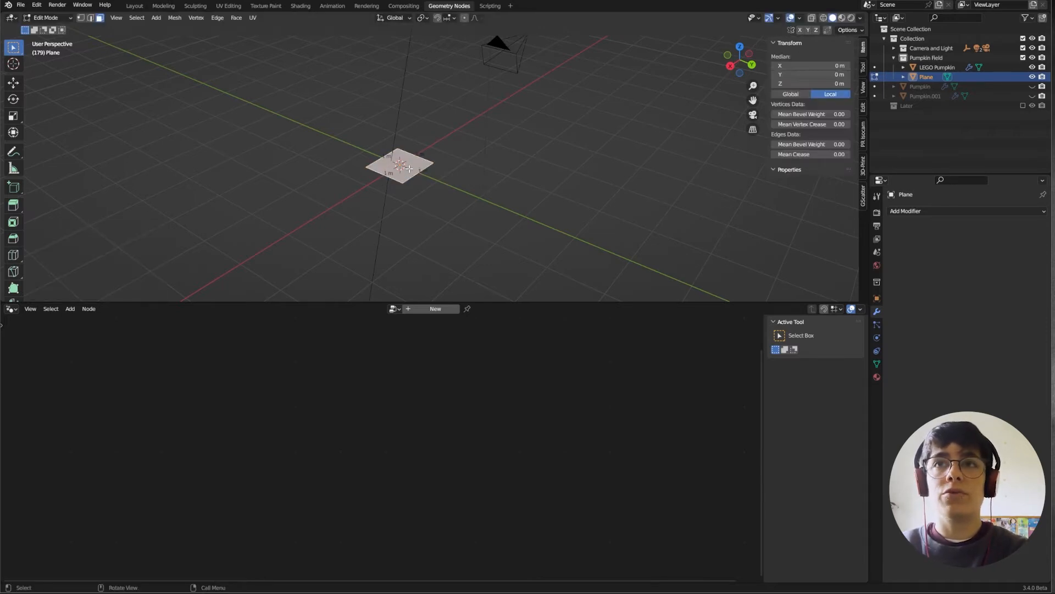
pyautogui.press('e')
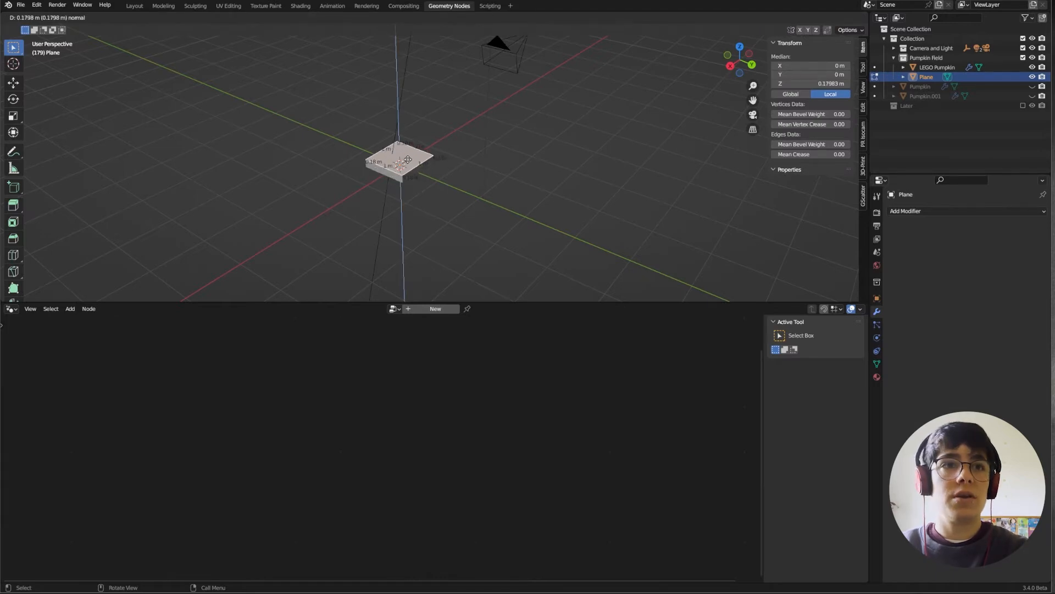
pyautogui.write('1')
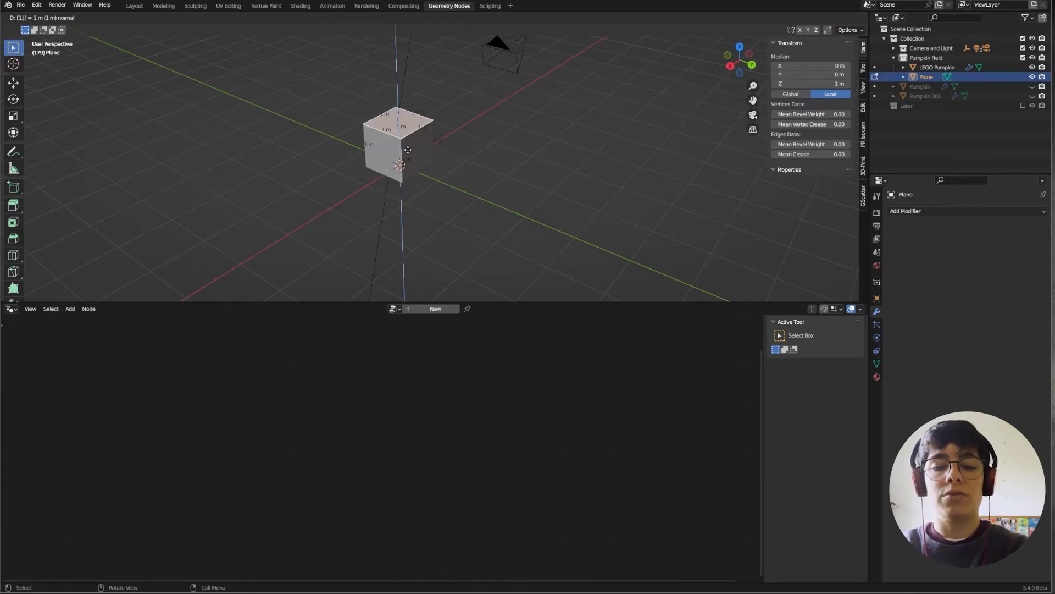
pyautogui.write('.23')
pyautogui.press('Return')
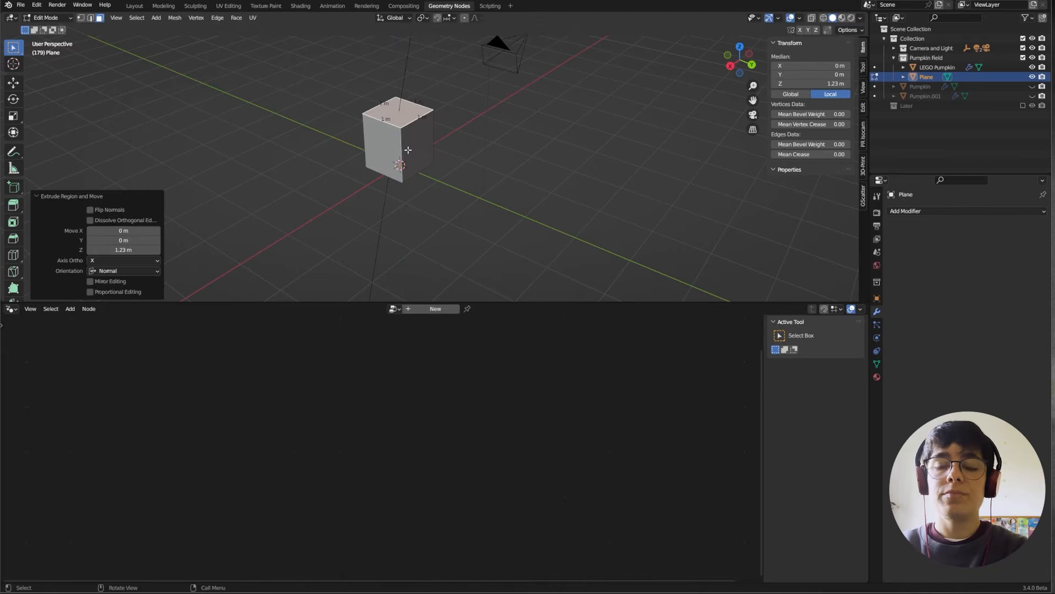
# Inset the brick's top face by 0.192 m
pyautogui.press('i')
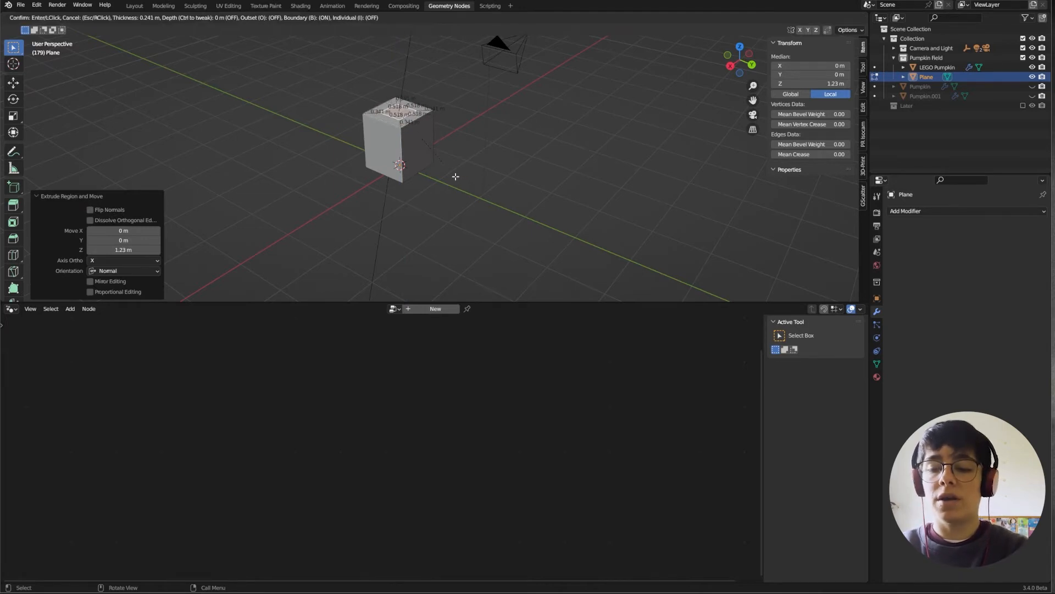
pyautogui.write('0.')
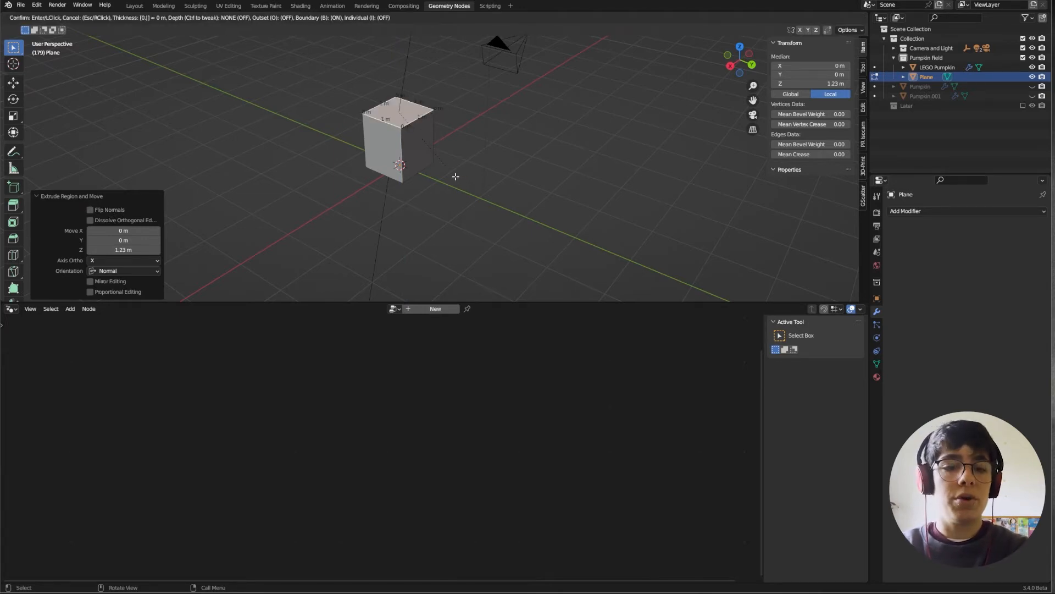
pyautogui.write('192')
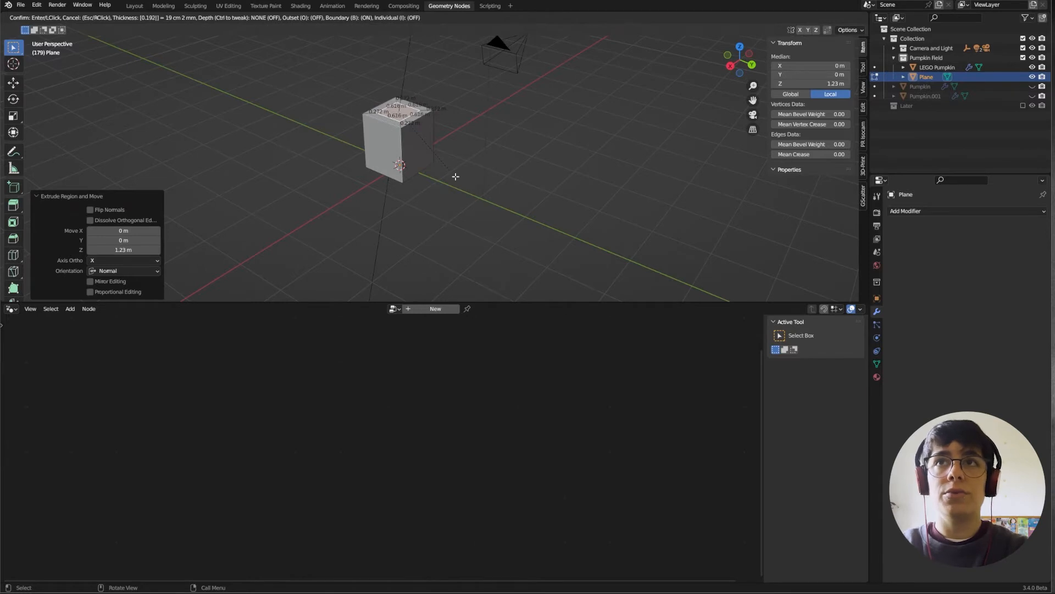
pyautogui.press('Return')
# Extrude the inset top face 0.218 m upward to form the brick's stud
pyautogui.scroll(1, 405, 145)
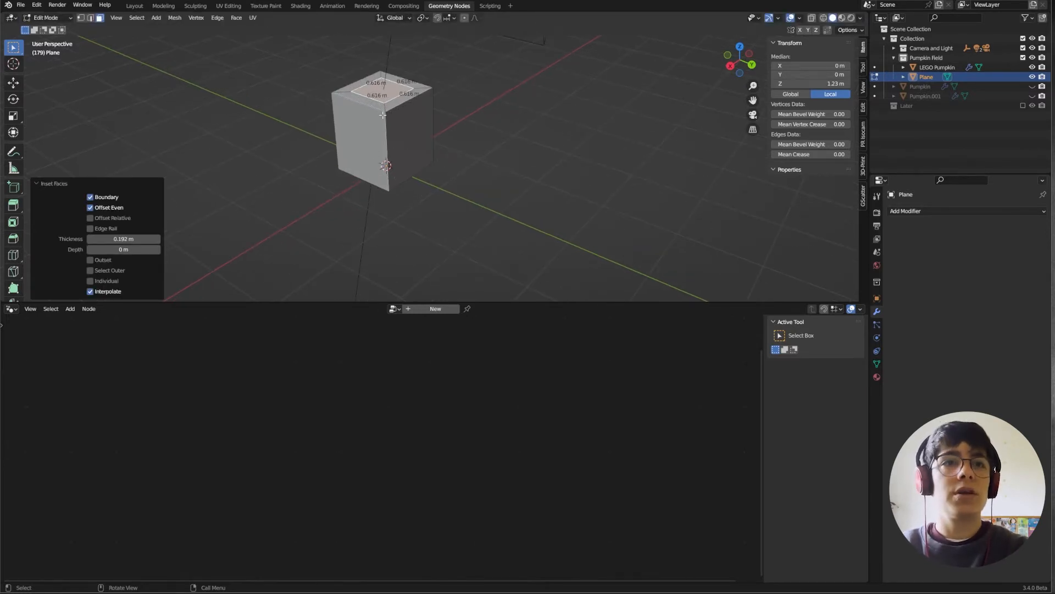
pyautogui.press('e')
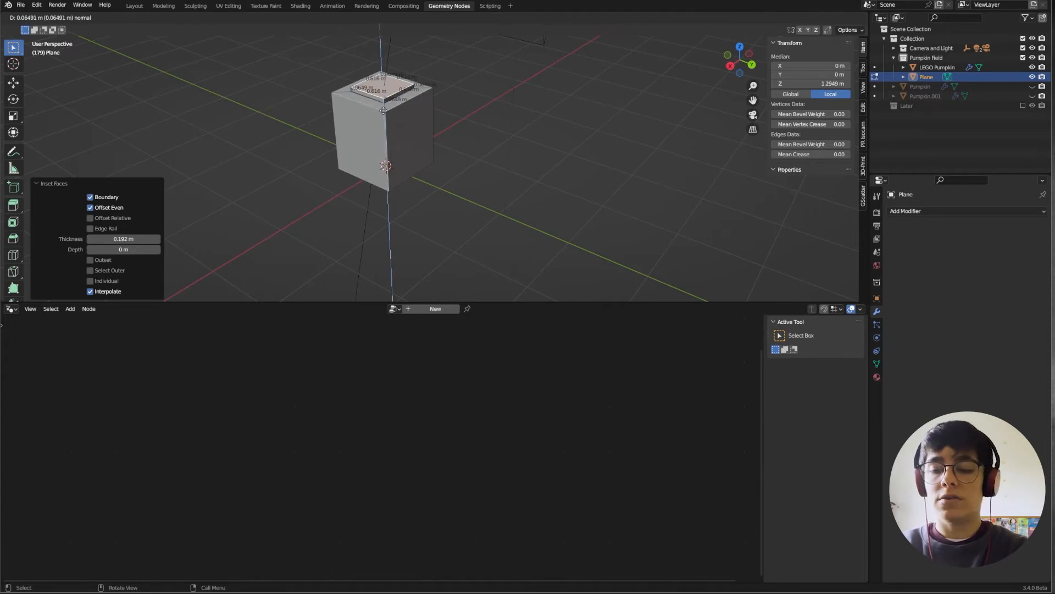
pyautogui.press('0')
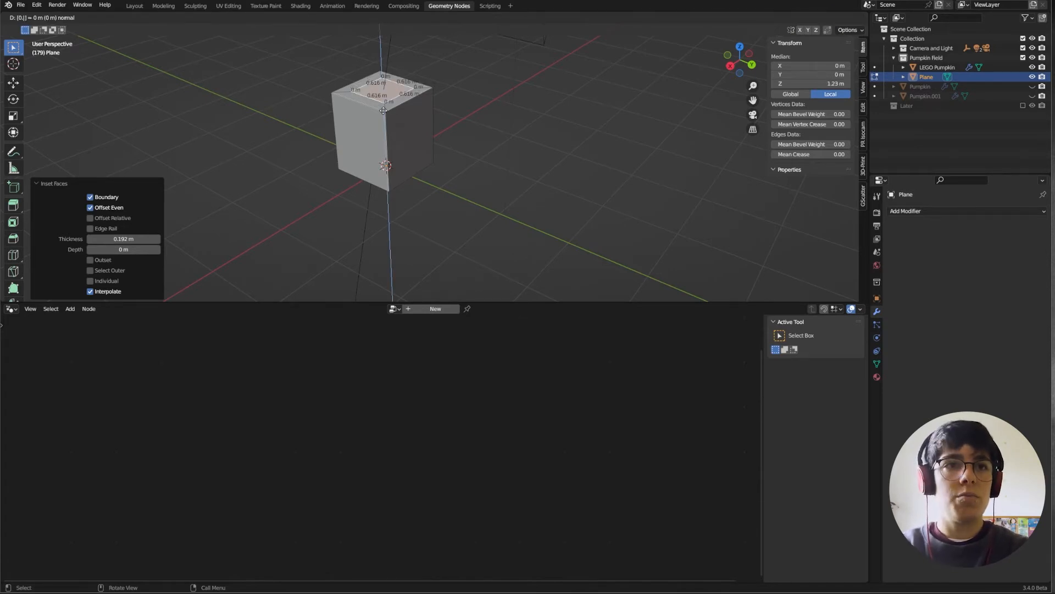
pyautogui.write('.218')
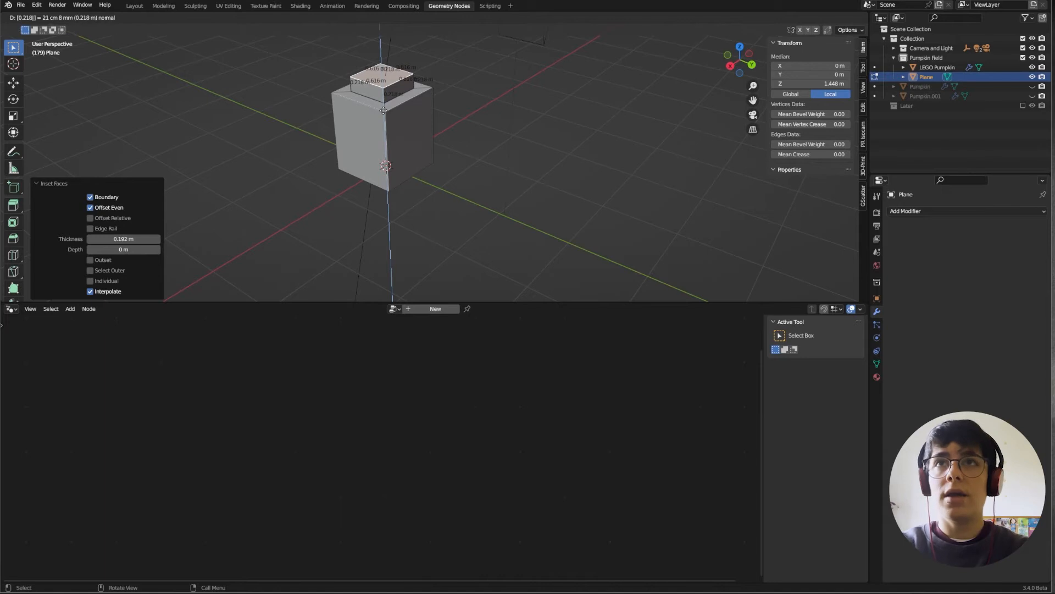
pyautogui.press('Return')
# Inset the brick's bottom face by 0.154 m
pyautogui.moveTo(357, 188); pyautogui.dragTo(408, 106, button='middle')
pyautogui.click(386, 170)
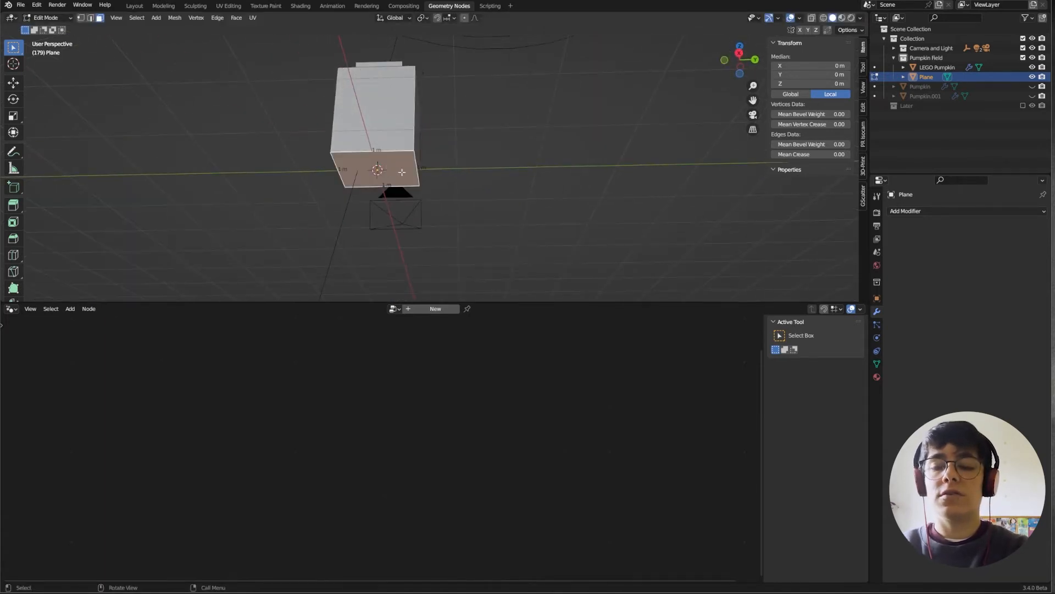
pyautogui.press('i')
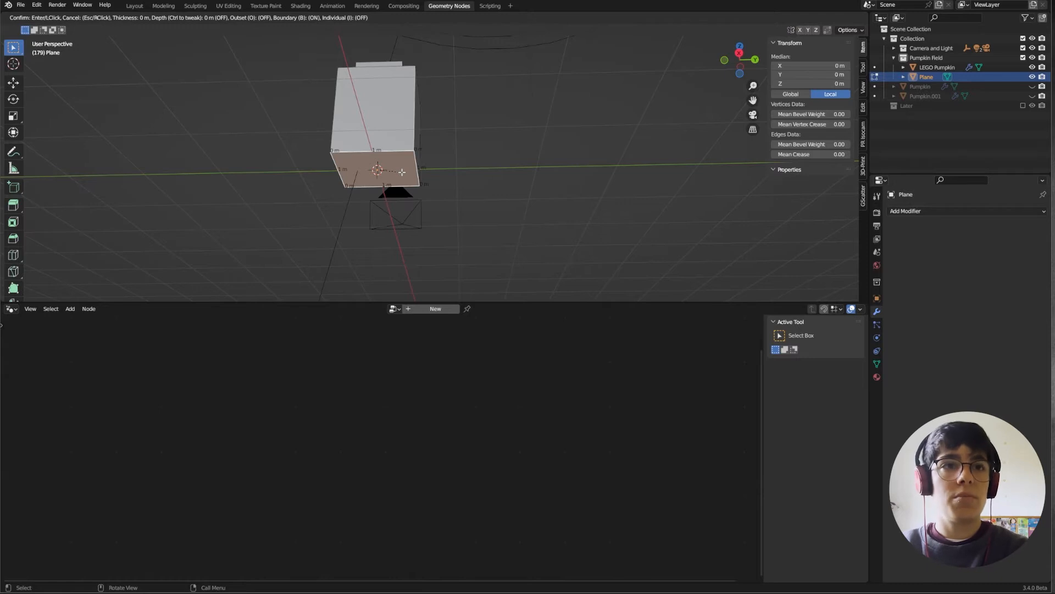
pyautogui.write('0.1')
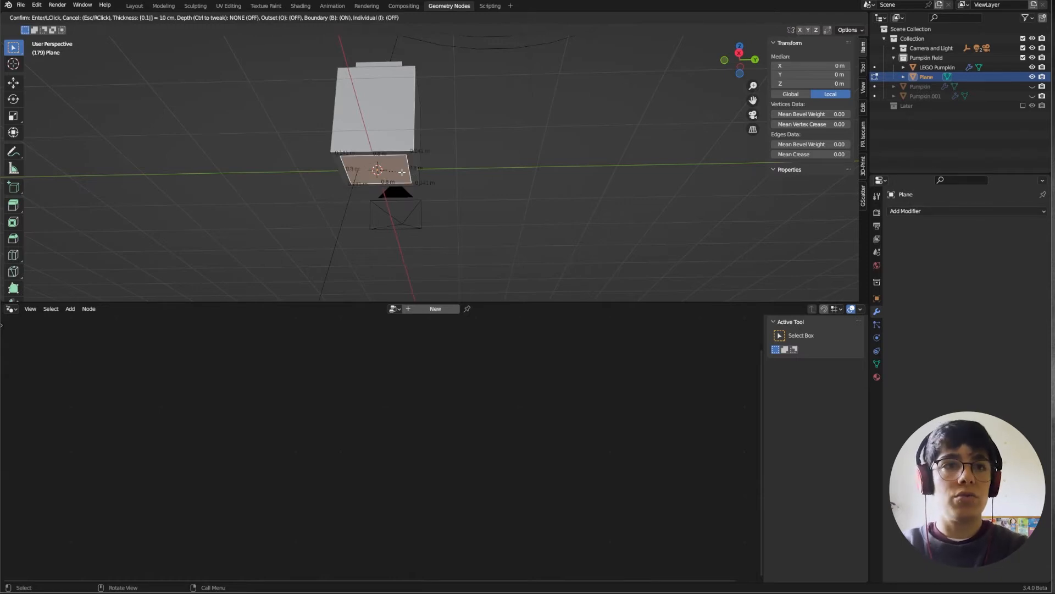
pyautogui.write('54')
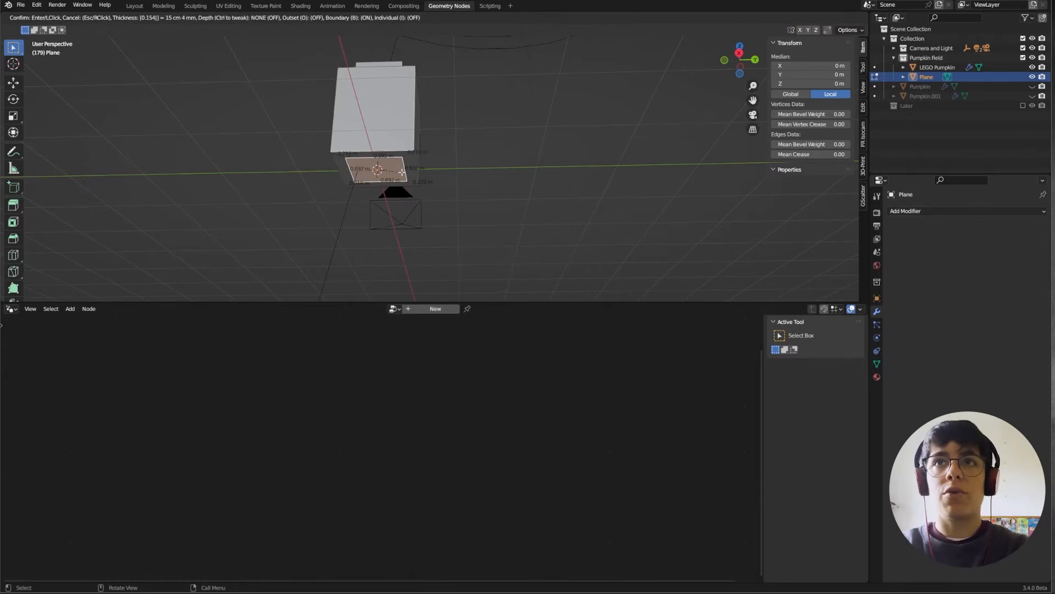
pyautogui.press('Return')
# In wireframe shading, extrude the inset bottom face about 1.02 m up into the body to hollow out the brick
pyautogui.moveTo(379, 130); pyautogui.dragTo(384, 172, button='middle')
pyautogui.hotkey('shift', 'z')
pyautogui.press('e')
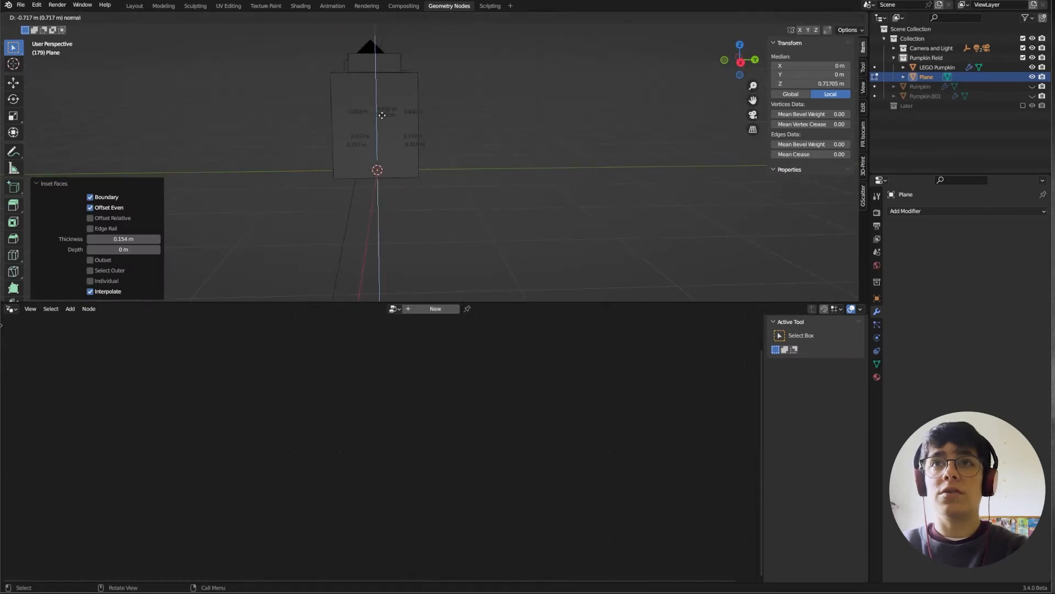
pyautogui.click(379, 93)
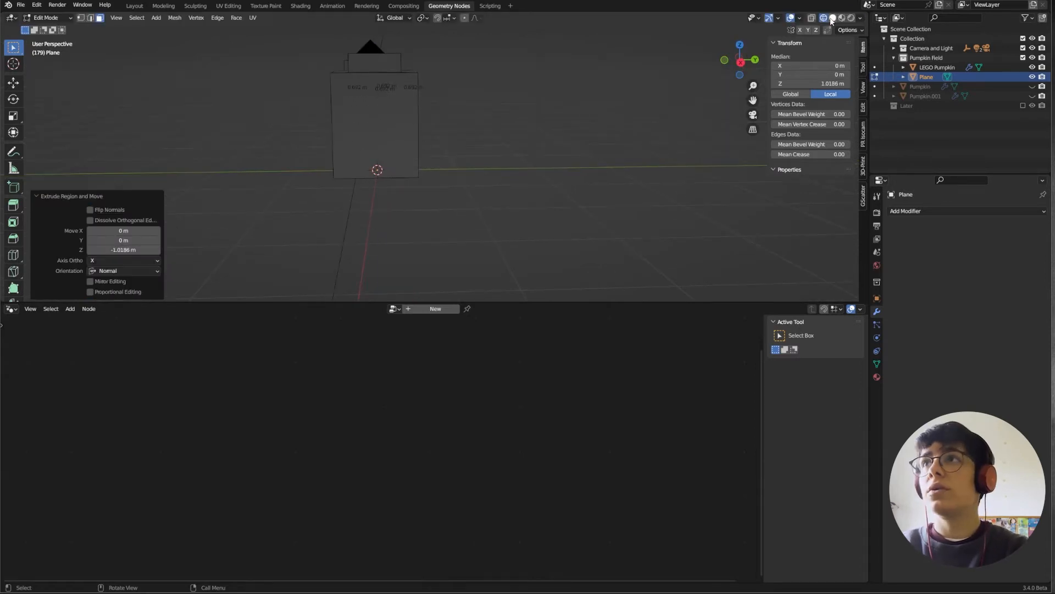
# Check the cavity with X-ray and raise its inner face about 0.04 m along Z
pyautogui.click(812, 19)
pyautogui.scroll(1, 385, 99)
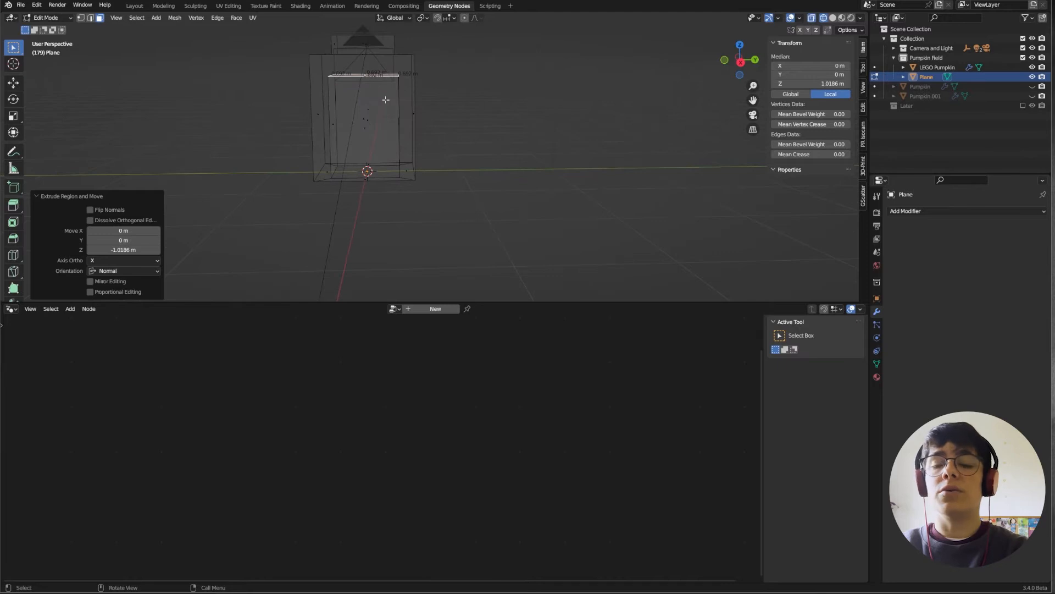
pyautogui.press('g')
pyautogui.press('z')
pyautogui.click(386, 95)
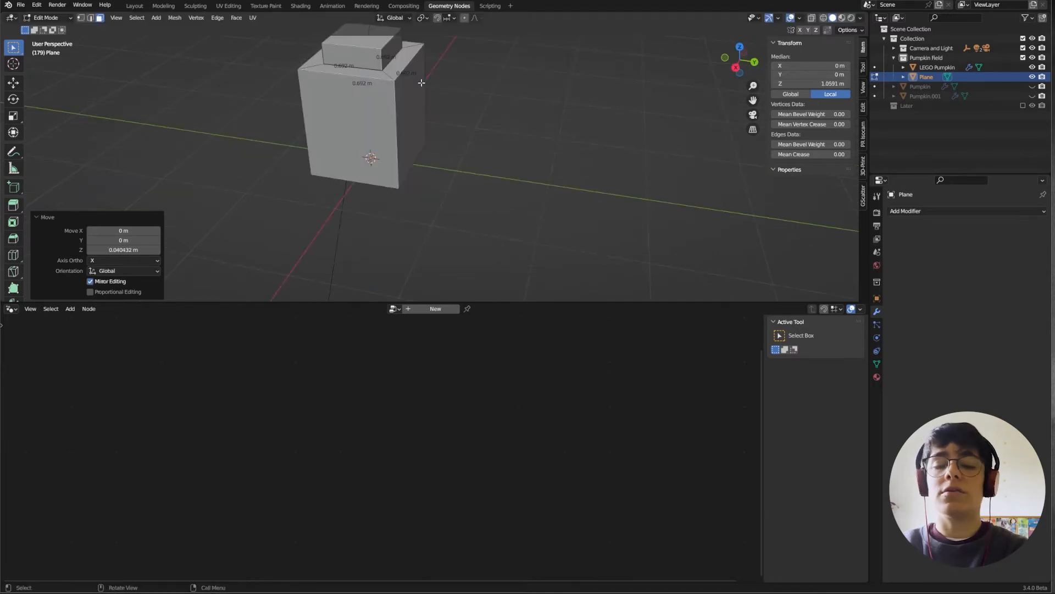
# Bevel the stud's four vertical edges into a round cylinder with 6 segments, a width of about 0.398 m and Clamp Overlap enabled
pyautogui.keyDown('shift'); pyautogui.moveTo(421, 83); pyautogui.dragTo(427, 178, button='middle'); pyautogui.keyUp('shift')
pyautogui.scroll(2, 418, 168)
pyautogui.click(414, 163)
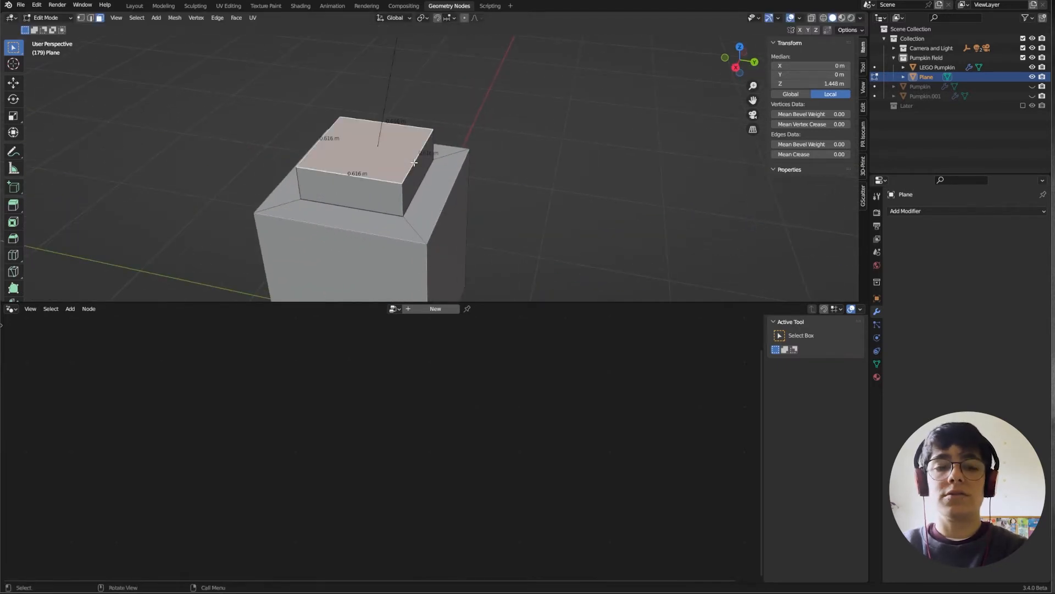
pyautogui.hotkey('ctrl', 'Tab')
pyautogui.click(433, 242)
pyautogui.click(401, 198)
pyautogui.click(400, 199)
pyautogui.moveTo(437, 193); pyautogui.dragTo(374, 190, button='middle')
pyautogui.keyDown('shift'); pyautogui.click(507, 189); pyautogui.keyUp('shift')
pyautogui.moveTo(507, 190); pyautogui.dragTo(385, 190, button='middle')
pyautogui.keyDown('shift'); pyautogui.click(580, 200); pyautogui.keyUp('shift')
pyautogui.moveTo(577, 201); pyautogui.dragTo(456, 192, button='middle')
pyautogui.keyDown('shift'); pyautogui.click(597, 220); pyautogui.keyUp('shift')
pyautogui.moveTo(596, 220); pyautogui.dragTo(575, 203, button='middle')
pyautogui.hotkey('ctrl', 'b')
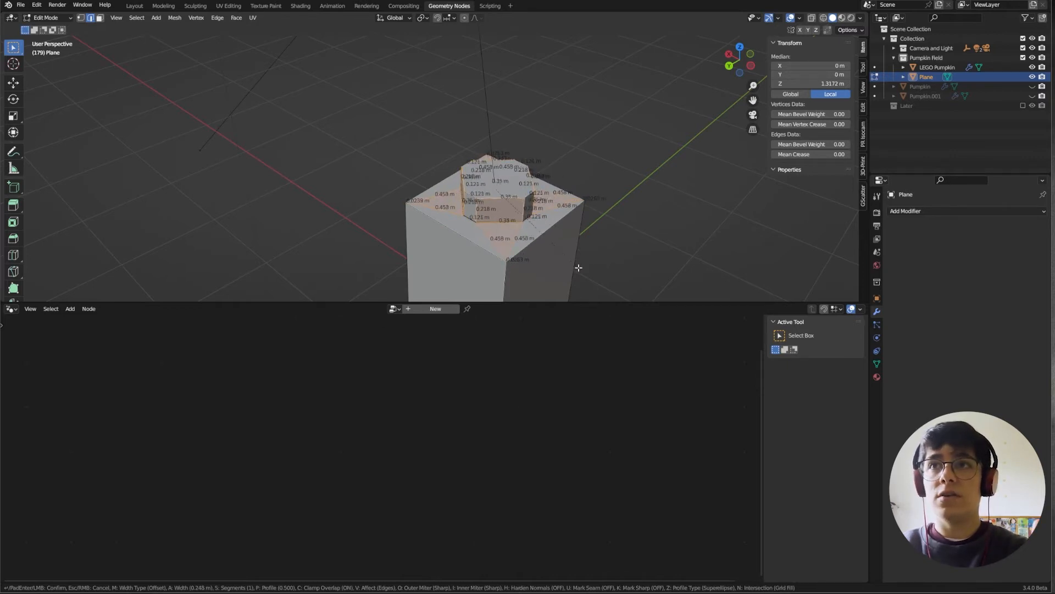
pyautogui.press('c')
pyautogui.scroll(2, 593, 287)
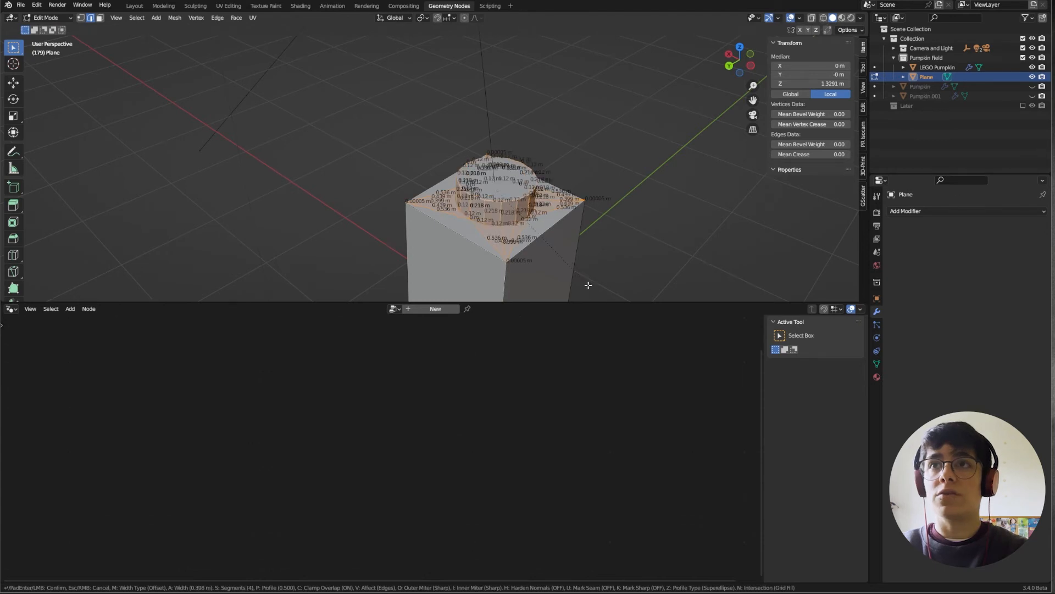
pyautogui.scroll(3, 588, 284)
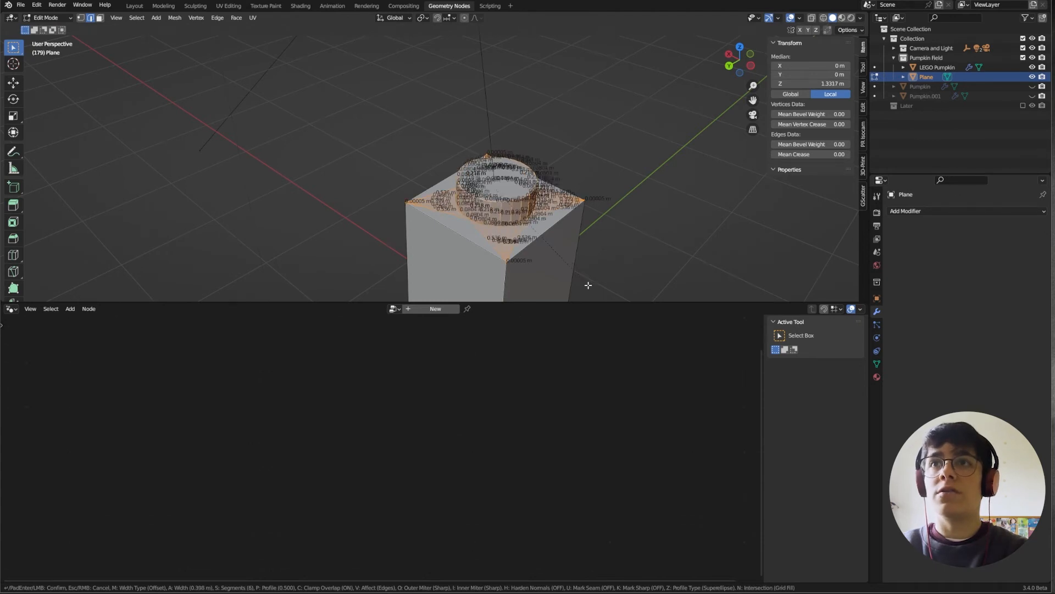
pyautogui.click(588, 285)
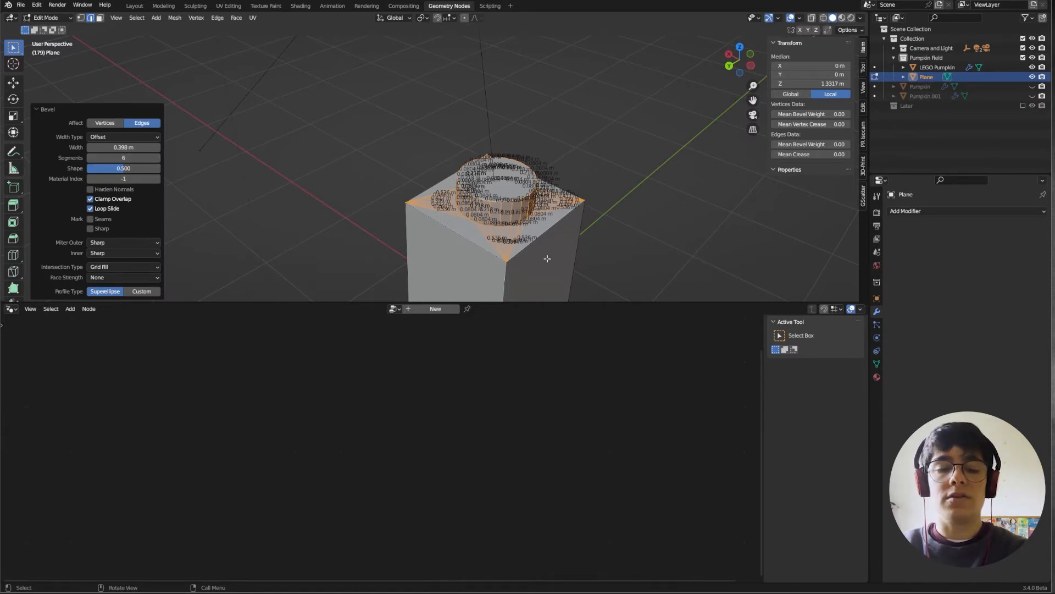
# Merge all of the brick's vertices by distance at 0.0001 m
pyautogui.click(545, 229)
pyautogui.scroll(-3, 545, 229)
pyautogui.click(556, 220)
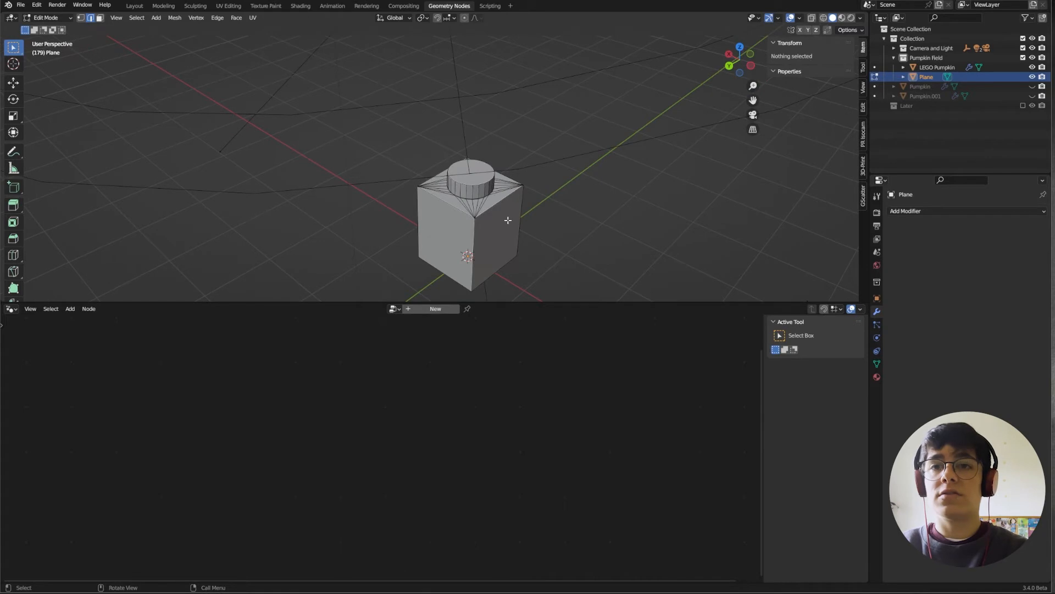
pyautogui.press('a')
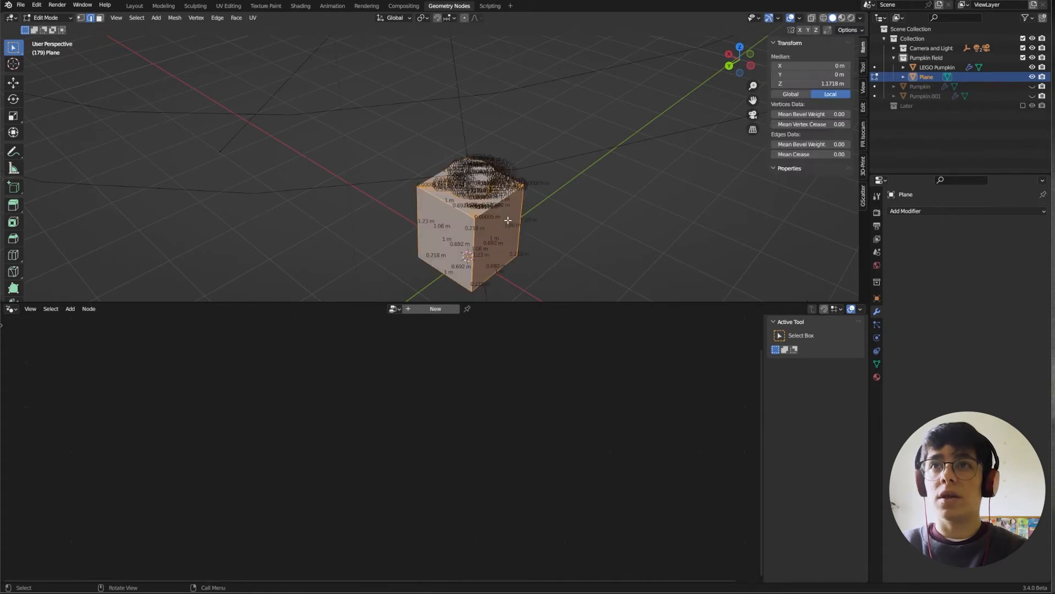
pyautogui.press('m')
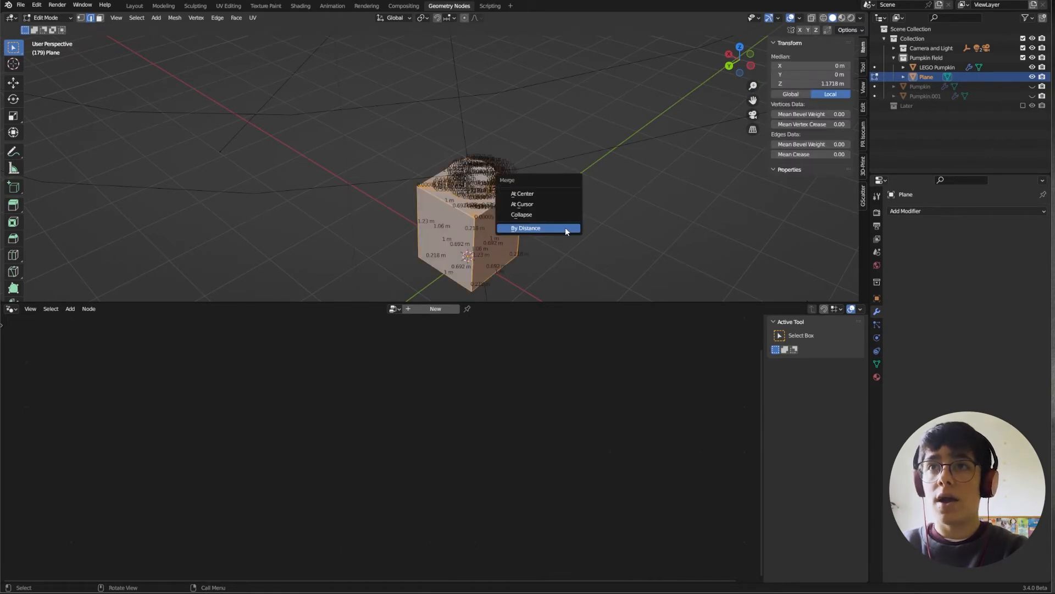
pyautogui.click(565, 228)
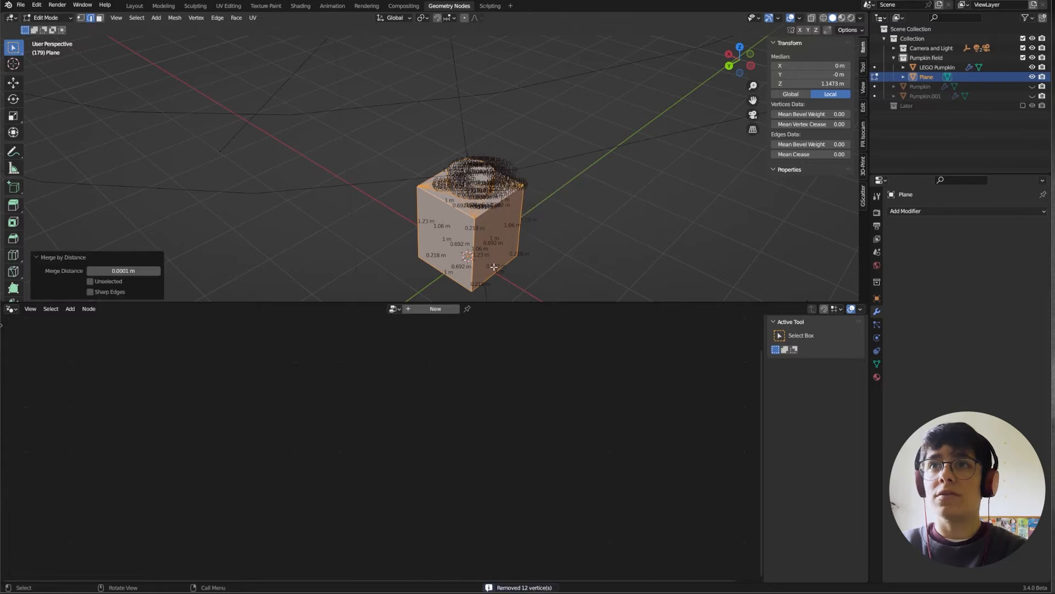
# Return to Object Mode and apply Shade Smooth to the brick
pyautogui.moveTo(535, 227); pyautogui.dragTo(518, 243, button='middle')
pyautogui.press('Tab')
pyautogui.click(528, 197)
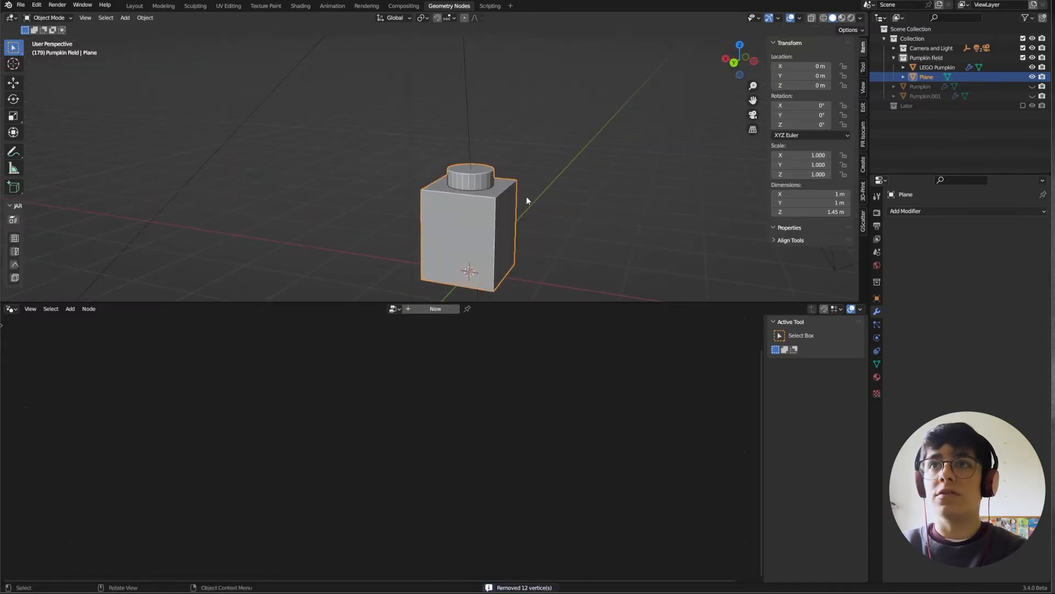
pyautogui.moveTo(526, 197); pyautogui.dragTo(514, 241, button='middle')
pyautogui.rightClick(476, 215)
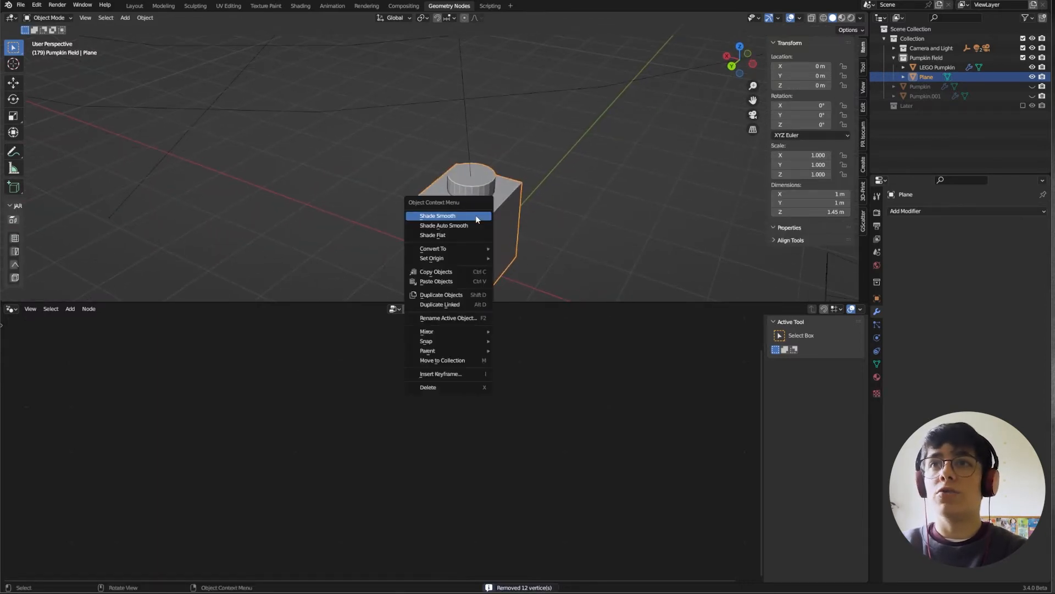
pyautogui.click(476, 216)
pyautogui.moveTo(477, 218); pyautogui.dragTo(495, 231, button='middle')
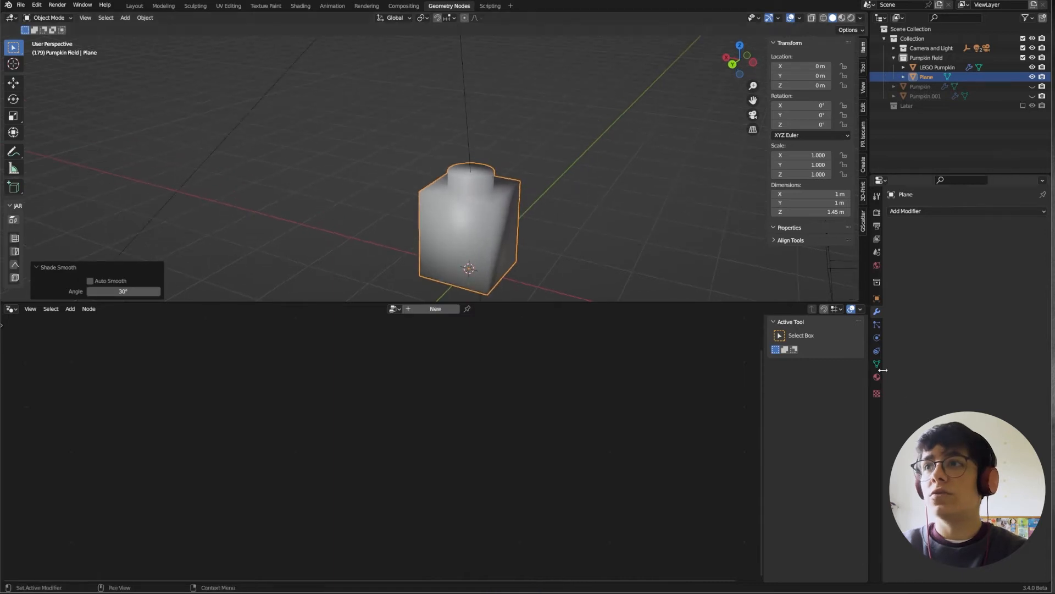
# Enable Auto Smooth in the brick mesh's normals settings
pyautogui.click(877, 364)
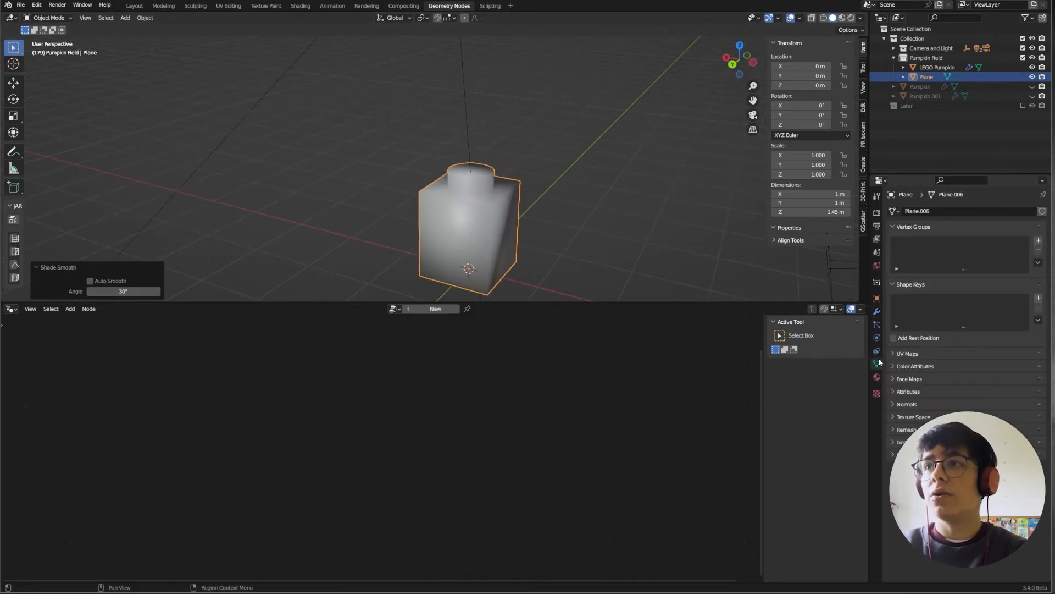
pyautogui.click(893, 404)
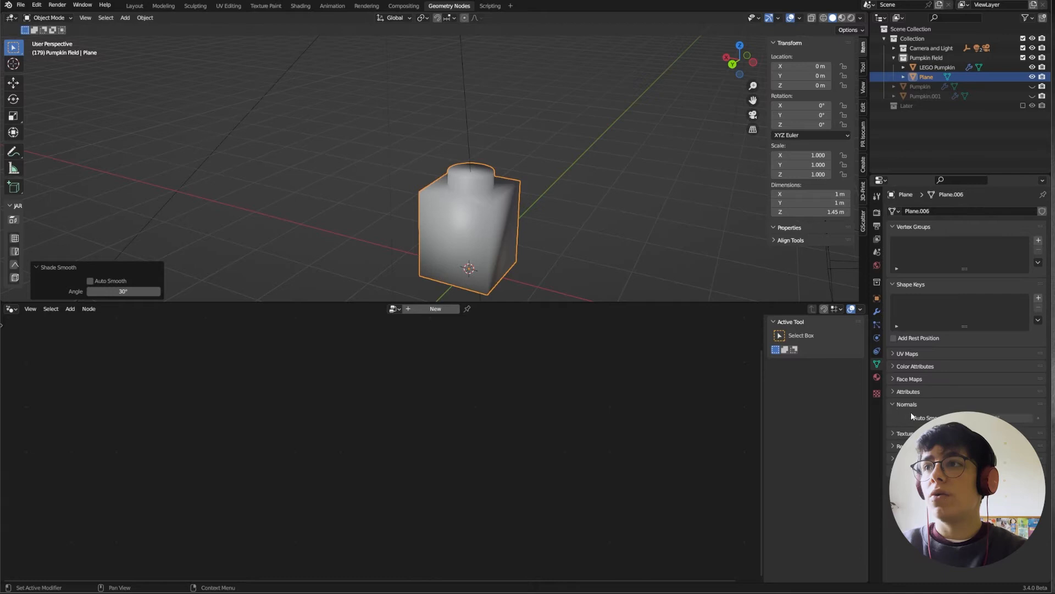
pyautogui.click(961, 418)
# Add a Bevel modifier to the brick and turn on Harden Normals in its shading options
pyautogui.click(877, 311)
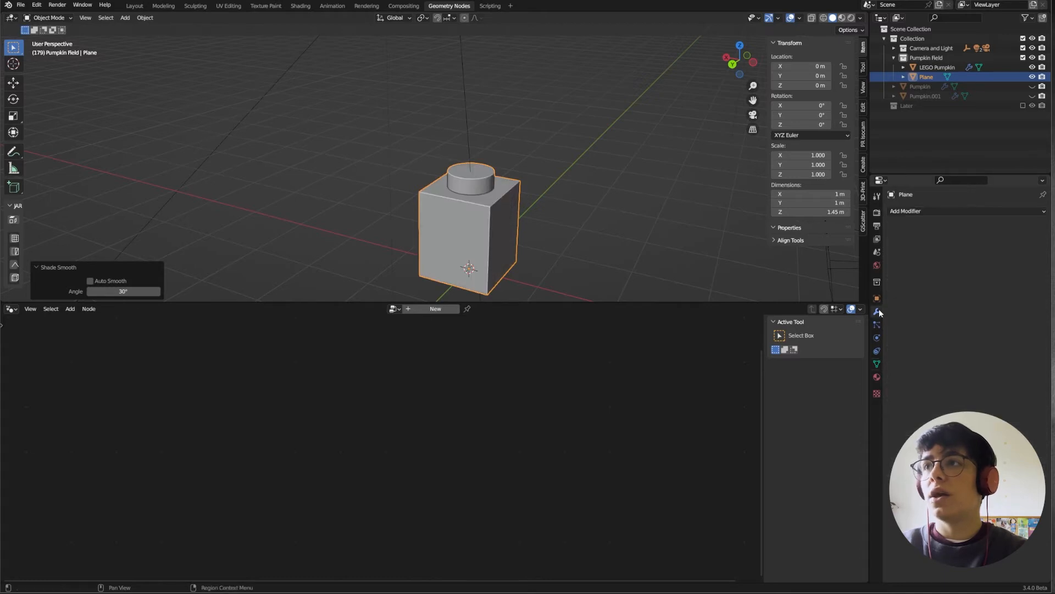
pyautogui.click(918, 211)
pyautogui.click(851, 247)
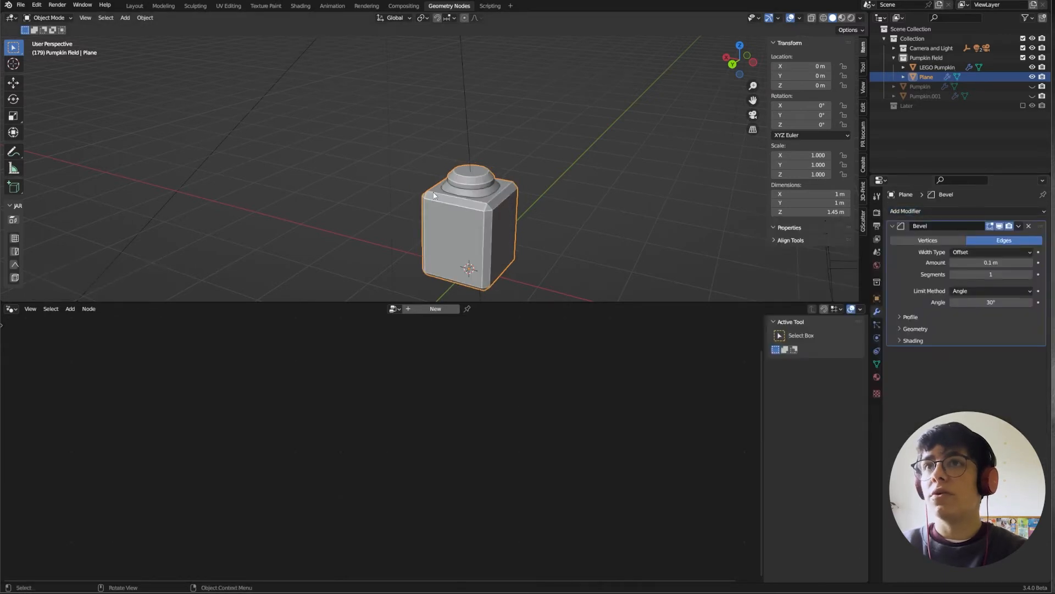
pyautogui.scroll(3, 514, 222)
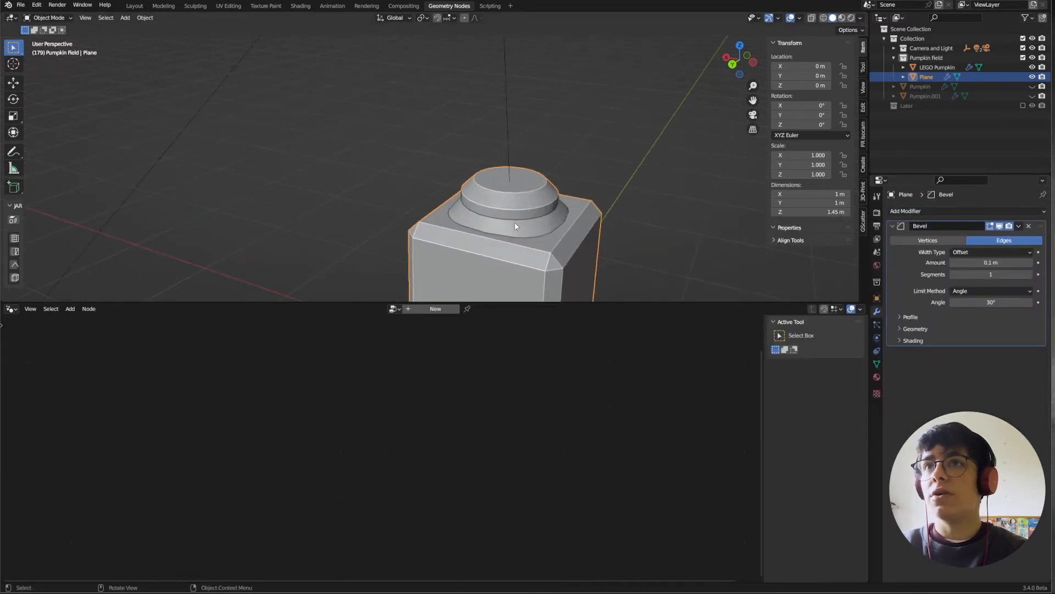
pyautogui.click(902, 329)
pyautogui.click(903, 409)
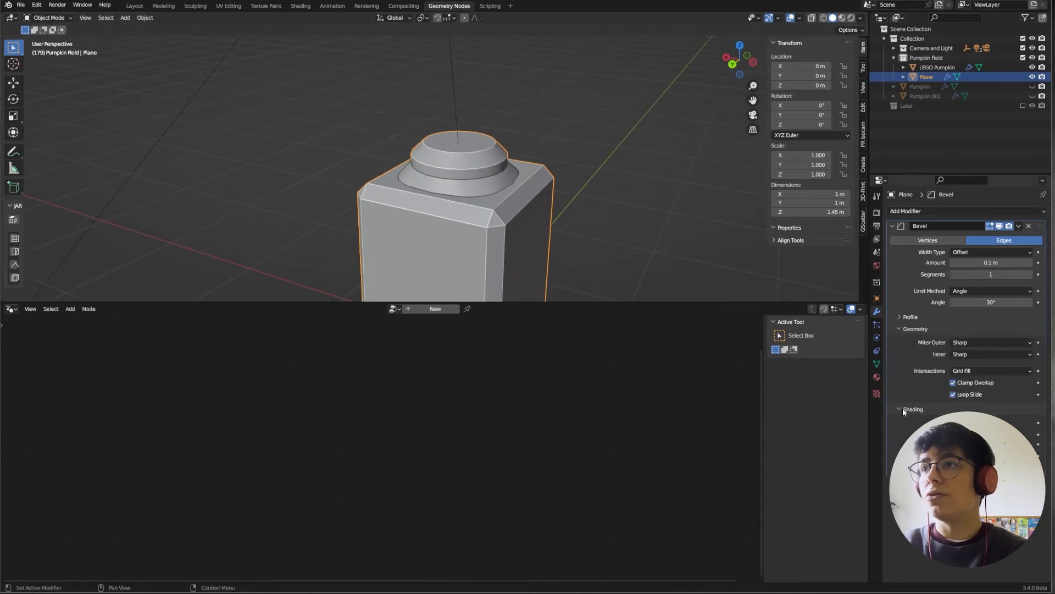
pyautogui.click(953, 422)
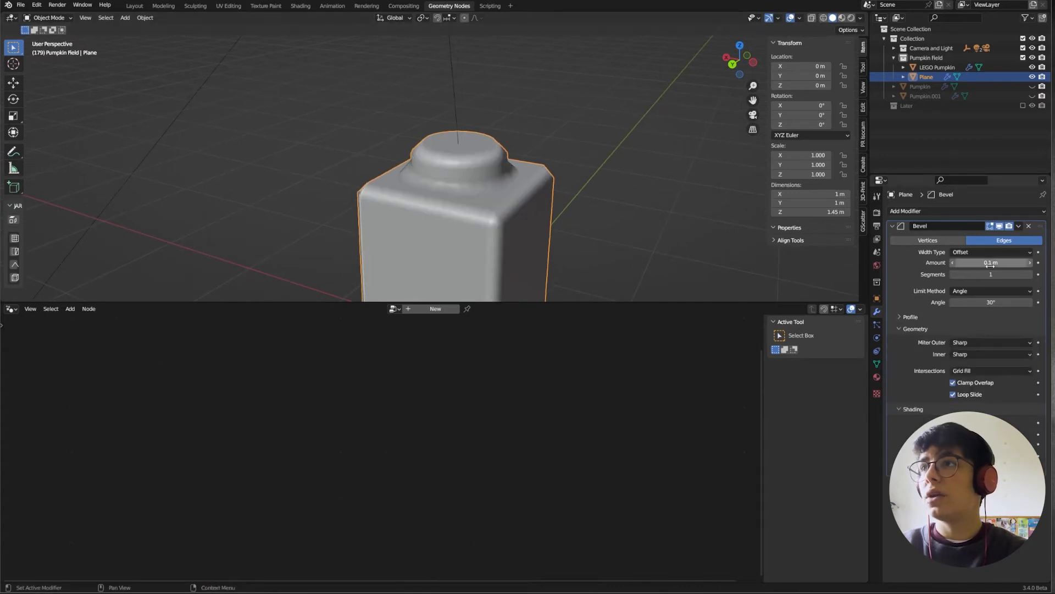
# Reduce the brick's Bevel modifier amount to 0.02 m and finally to 0.005 m
pyautogui.click(959, 262)
pyautogui.press('Left')
pyautogui.press('Right')
pyautogui.press('Right')
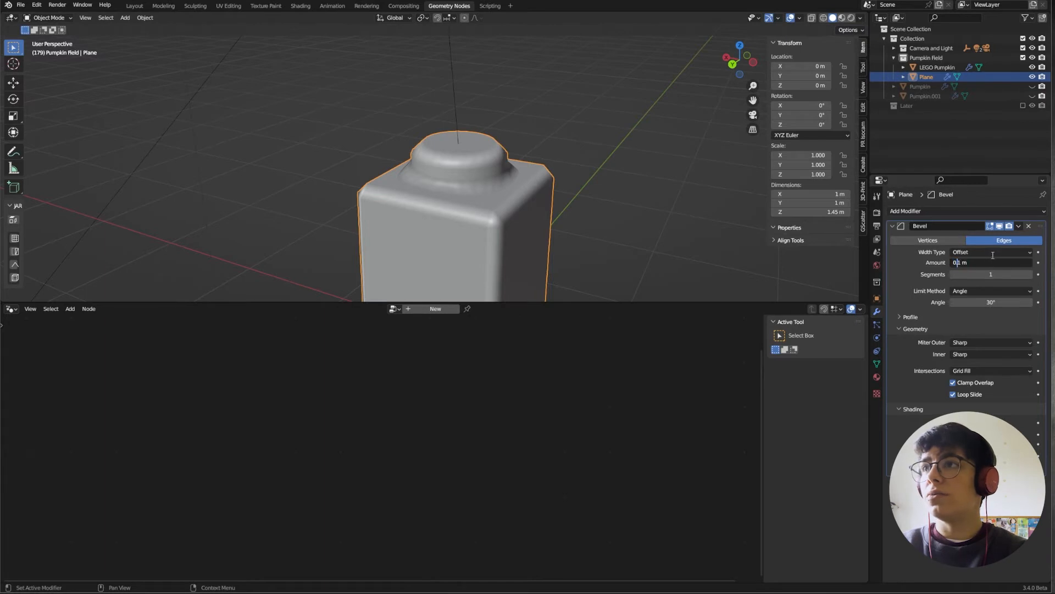
pyautogui.write('0')
pyautogui.press('Delete')
pyautogui.write('2')
pyautogui.press('Return')
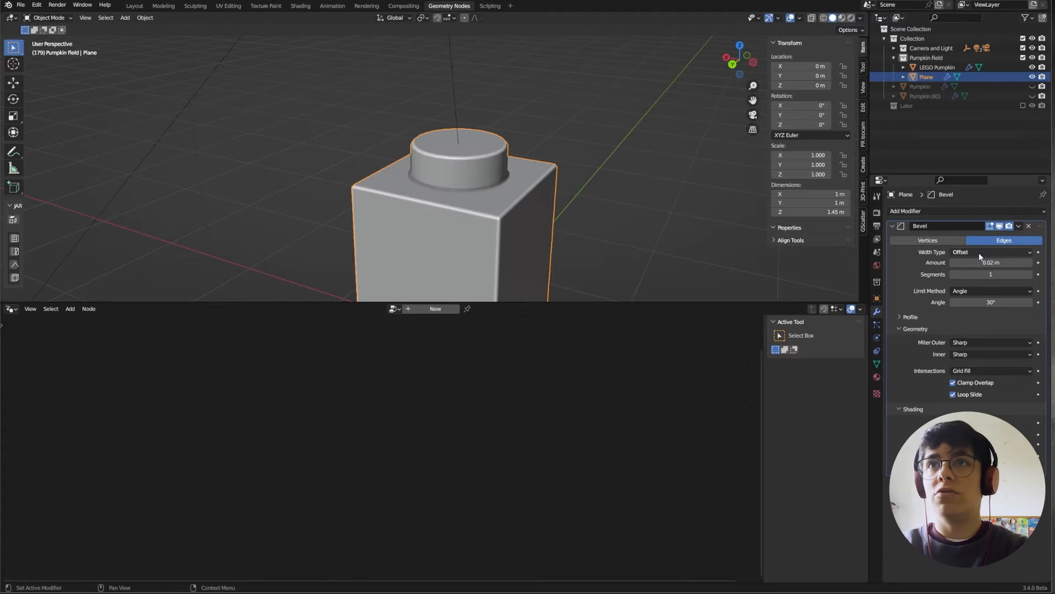
pyautogui.click(978, 261)
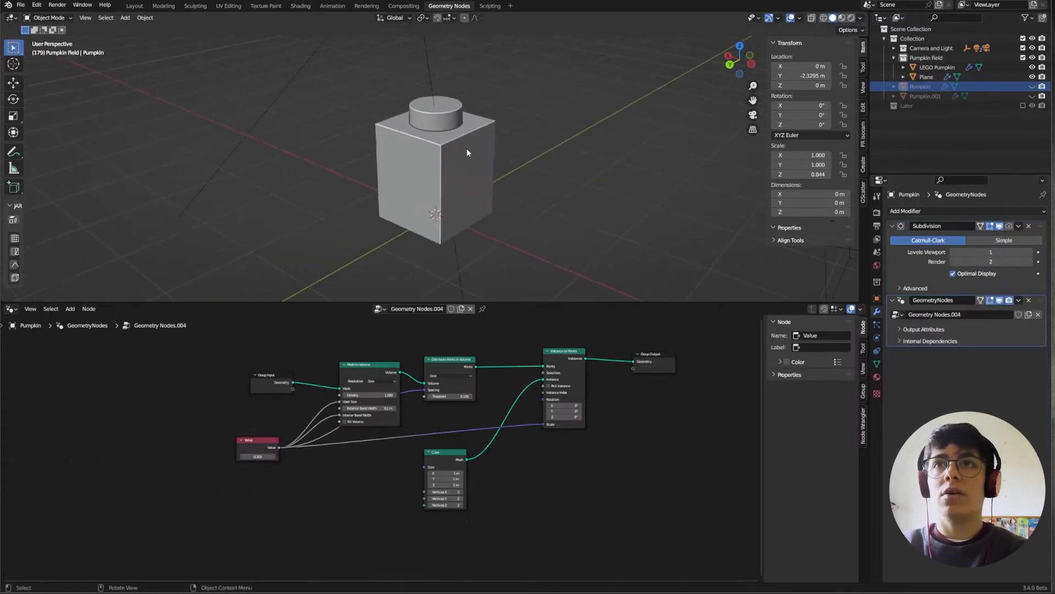
# Select the hidden Pumpkin object and make it visible in the viewport
pyautogui.click(467, 151)
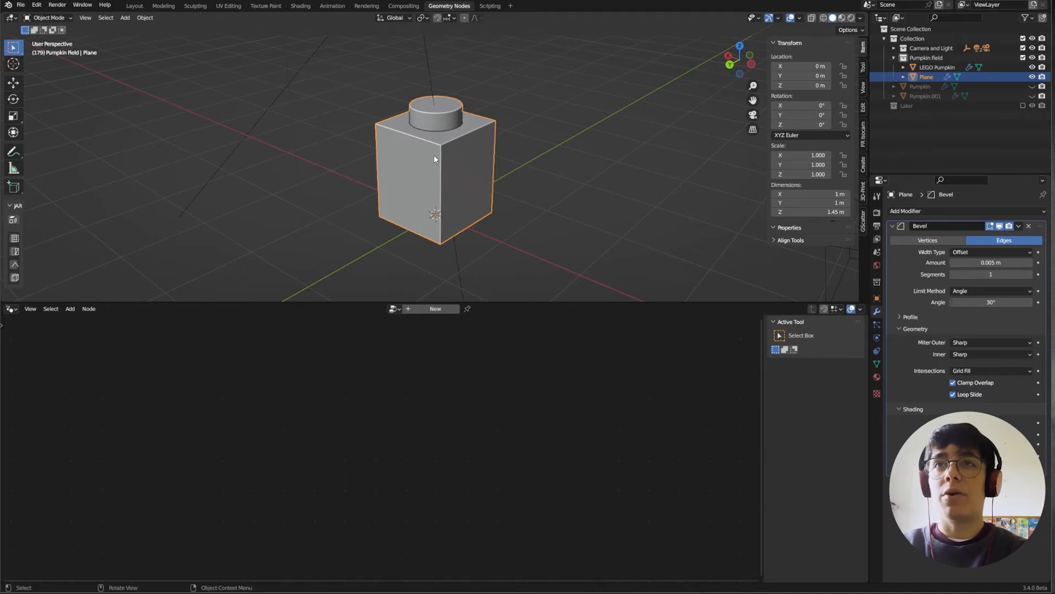
pyautogui.click(921, 86)
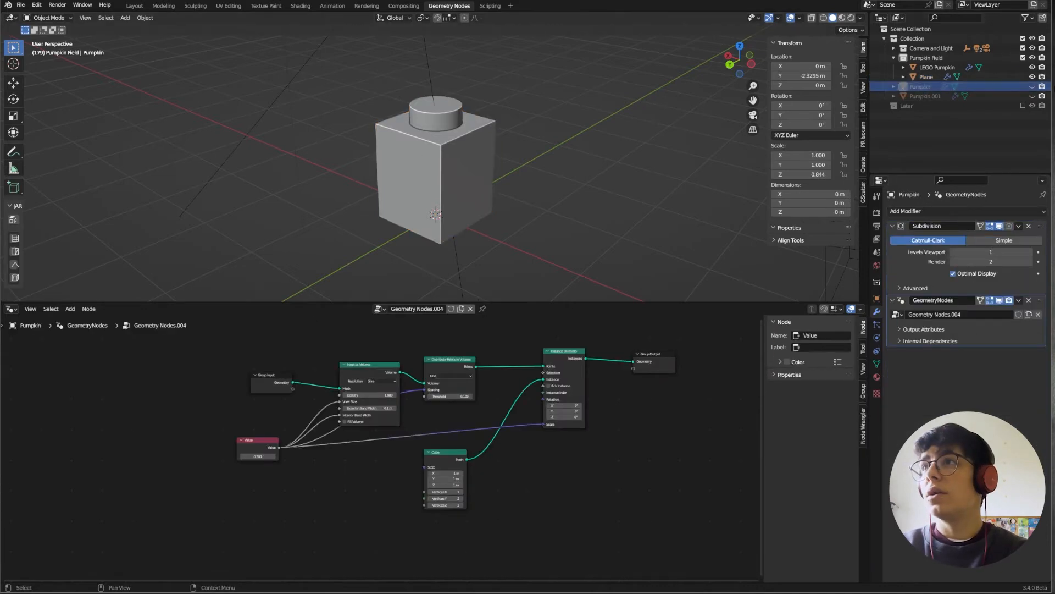
pyautogui.click(1032, 86)
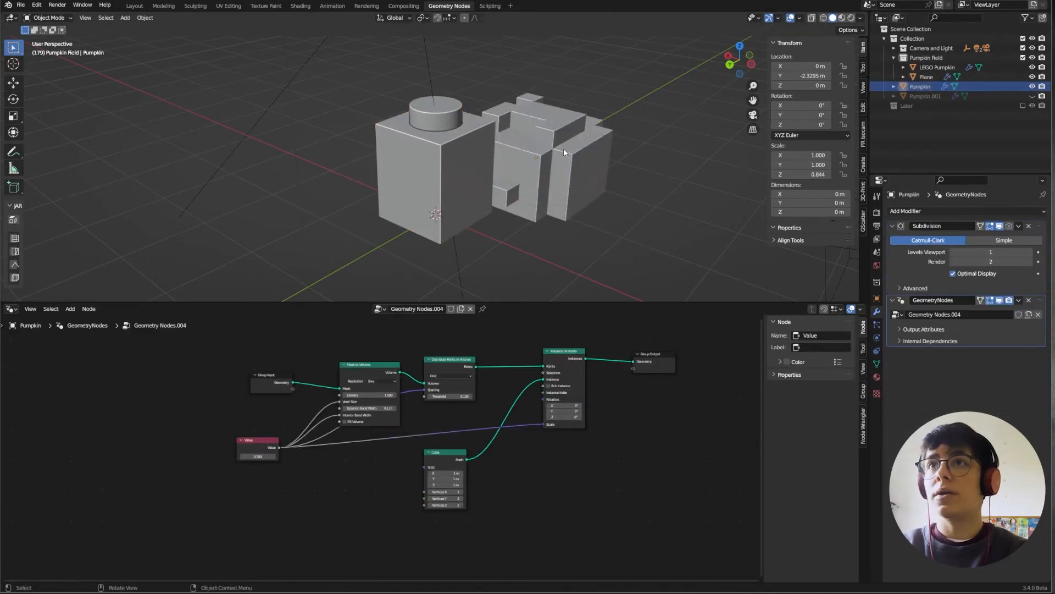
# Delete the Cube primitive node that feeds Instance on Points in the Pumpkin's node tree
pyautogui.moveTo(604, 231); pyautogui.dragTo(550, 247, button='middle')
pyautogui.scroll(2, 522, 484)
pyautogui.moveTo(513, 478); pyautogui.dragTo(532, 440, button='middle')
pyautogui.moveTo(472, 416); pyautogui.dragTo(474, 418)
pyautogui.press('x')
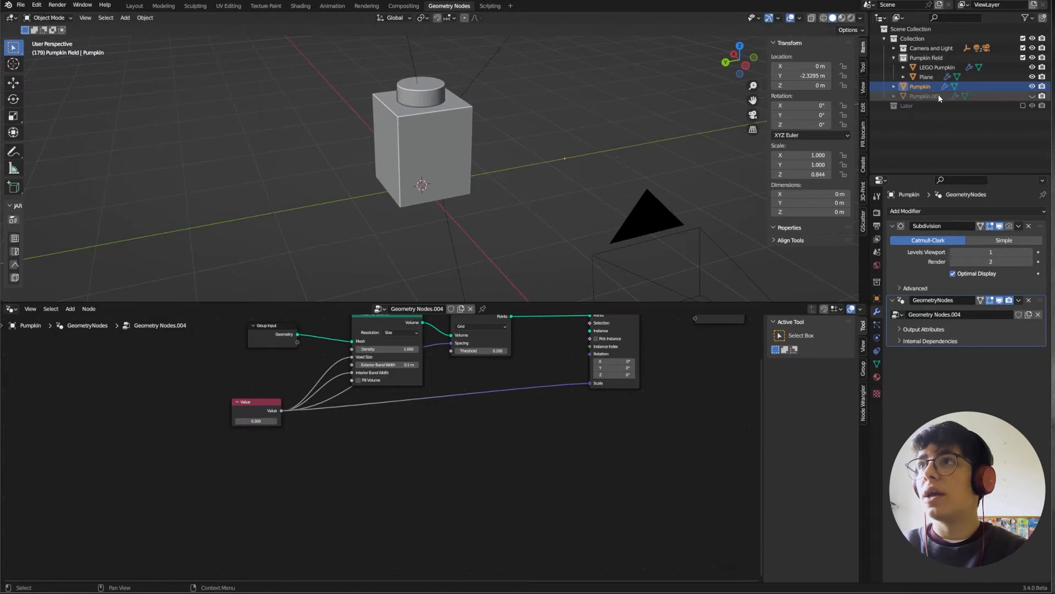
# Bring the Plane brick into the Pumpkin's node tree as Object Info and connect its Geometry to the Instance input of Instance on Points
pyautogui.click(928, 77)
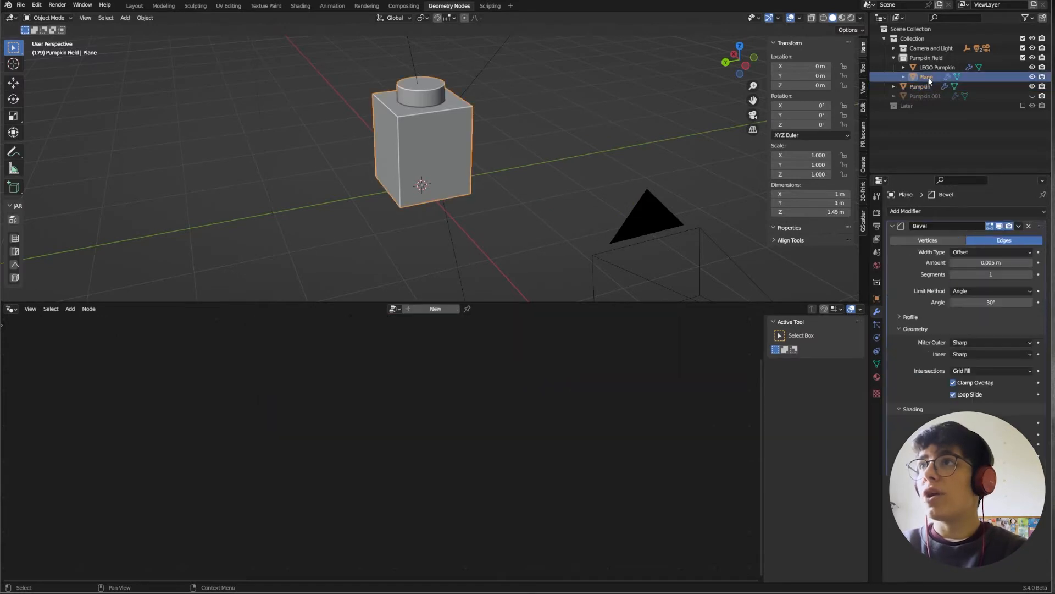
pyautogui.click(917, 87)
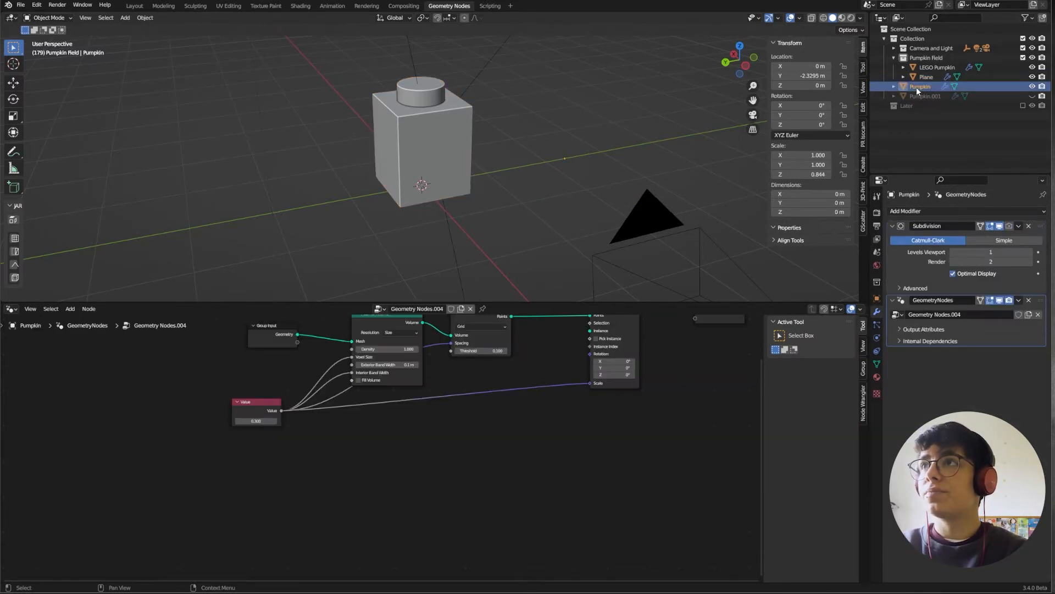
pyautogui.moveTo(922, 77); pyautogui.dragTo(516, 429)
pyautogui.moveTo(536, 430); pyautogui.dragTo(492, 451, button='middle')
pyautogui.moveTo(493, 450); pyautogui.dragTo(459, 434)
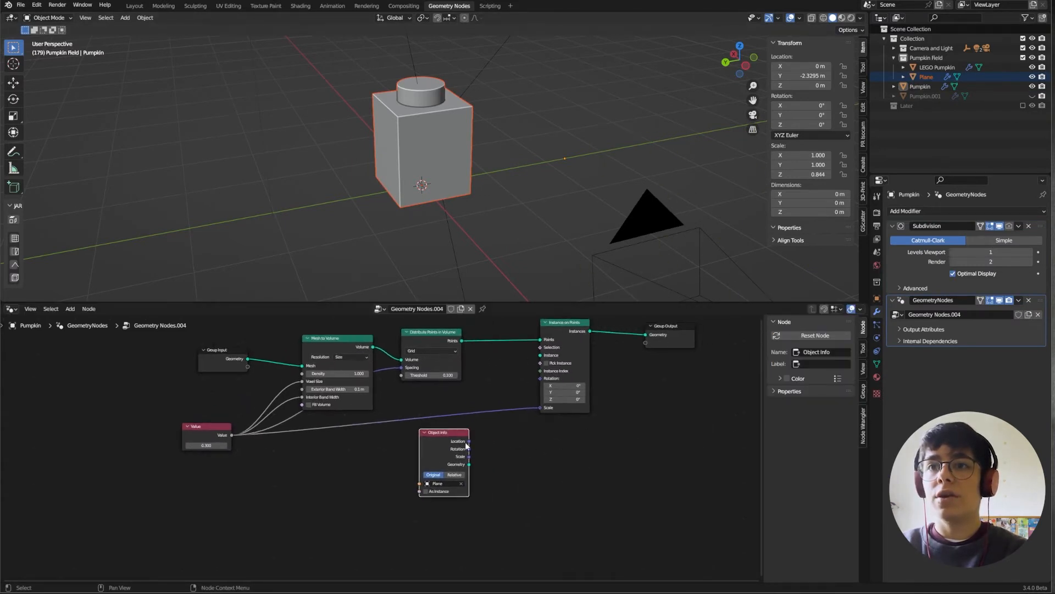
pyautogui.moveTo(469, 464); pyautogui.dragTo(540, 355)
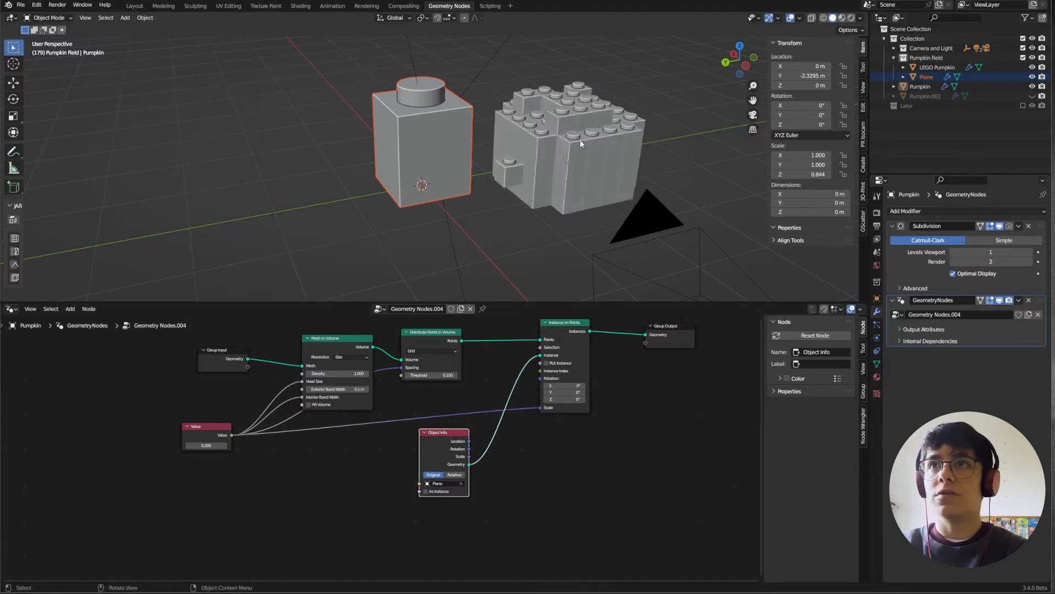
# Check how the instanced bricks overlap vertically and add a Vector Math node beside the Value node
pyautogui.scroll(3, 579, 140)
pyautogui.moveTo(556, 194); pyautogui.dragTo(566, 213, button='middle')
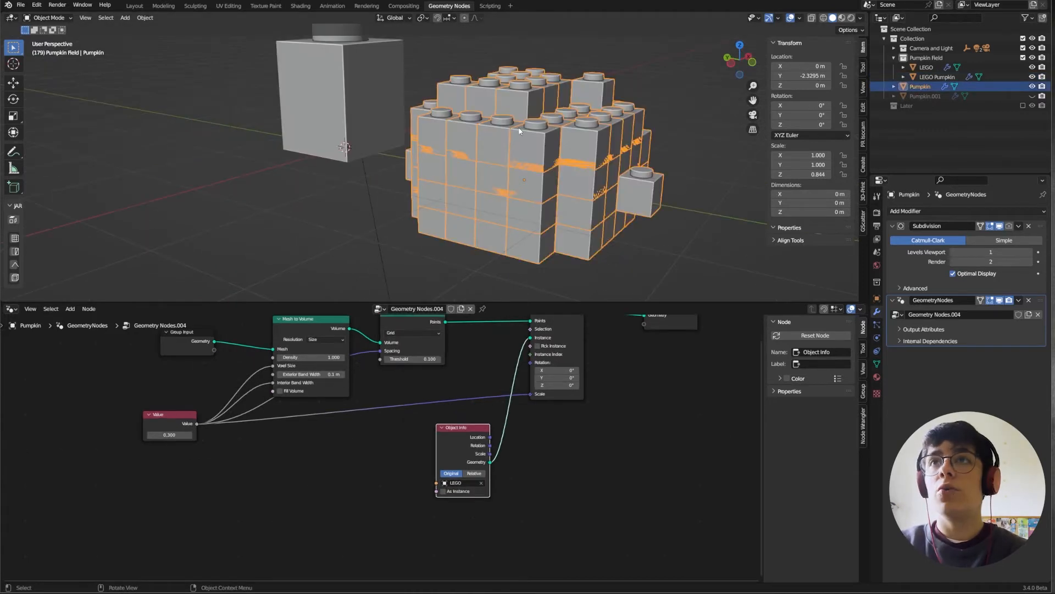
pyautogui.moveTo(519, 131)
pyautogui.mouseDown(button='middle')
pyautogui.moveTo(510, 163)
pyautogui.moveTo(514, 143)
pyautogui.mouseUp(button='middle')
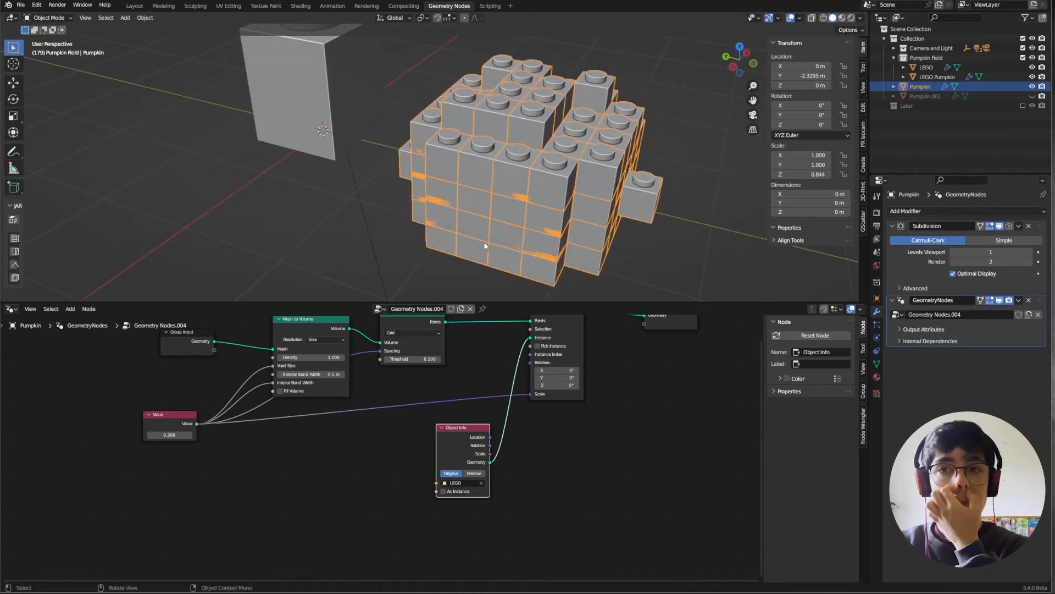
pyautogui.moveTo(519, 255); pyautogui.dragTo(522, 220, button='middle')
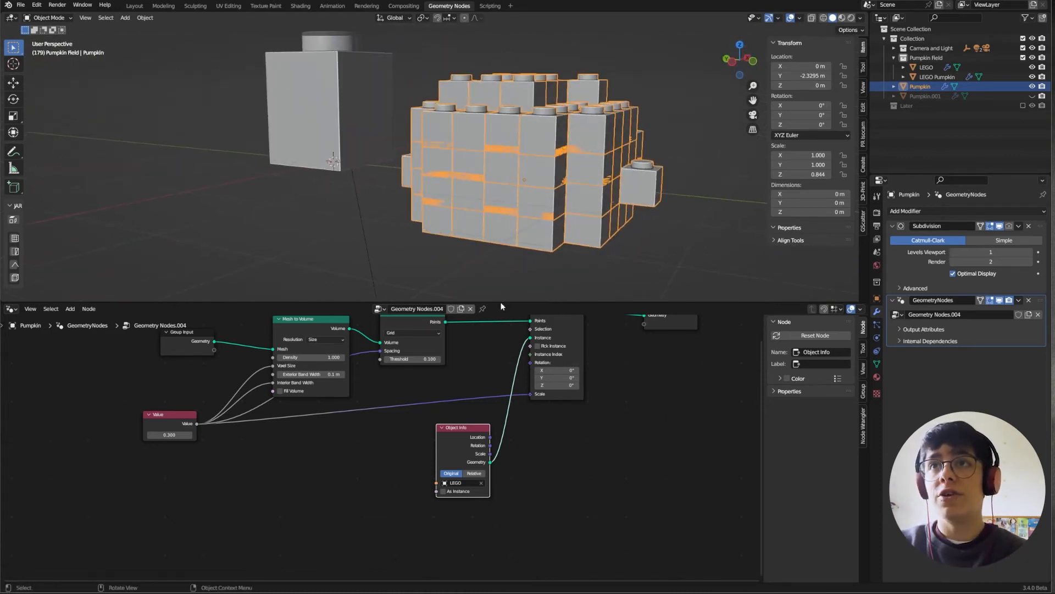
pyautogui.hotkey('shift', 'a')
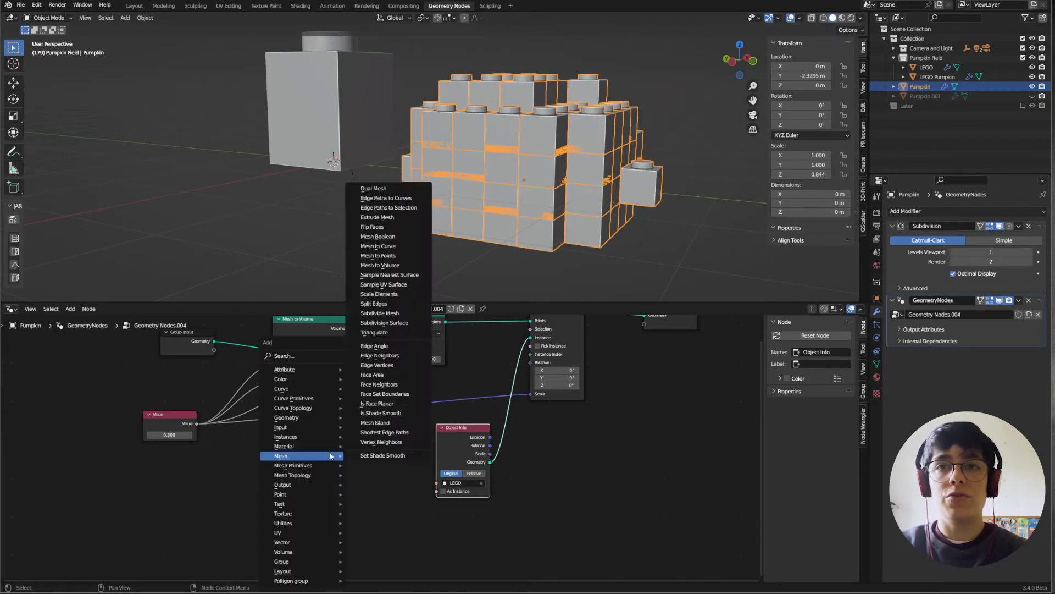
pyautogui.click(304, 358)
pyautogui.write('vect')
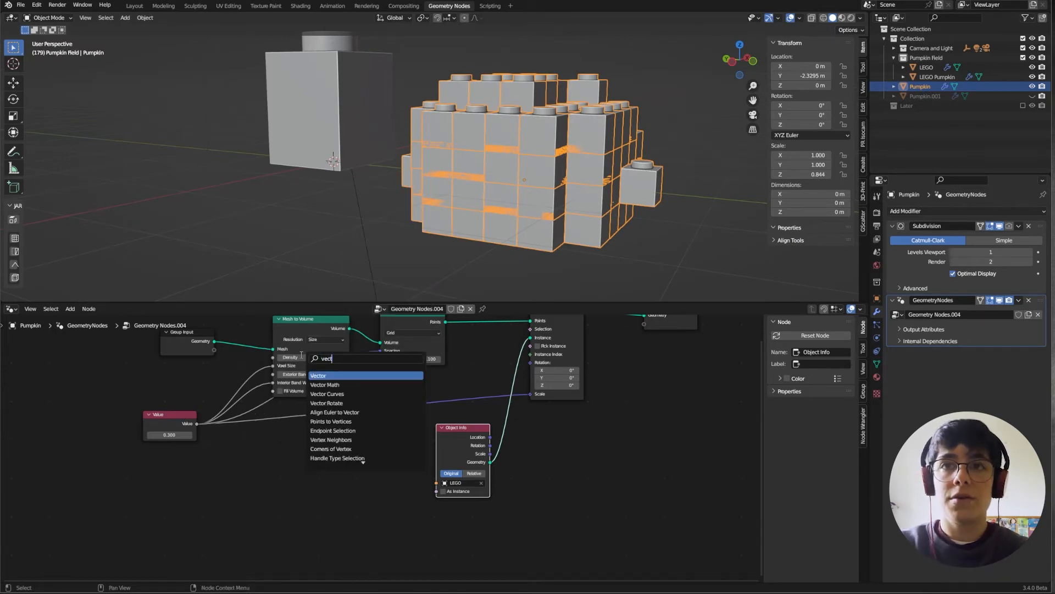
pyautogui.click(330, 387)
pyautogui.click(342, 460)
pyautogui.moveTo(249, 469); pyautogui.dragTo(223, 433, button='middle')
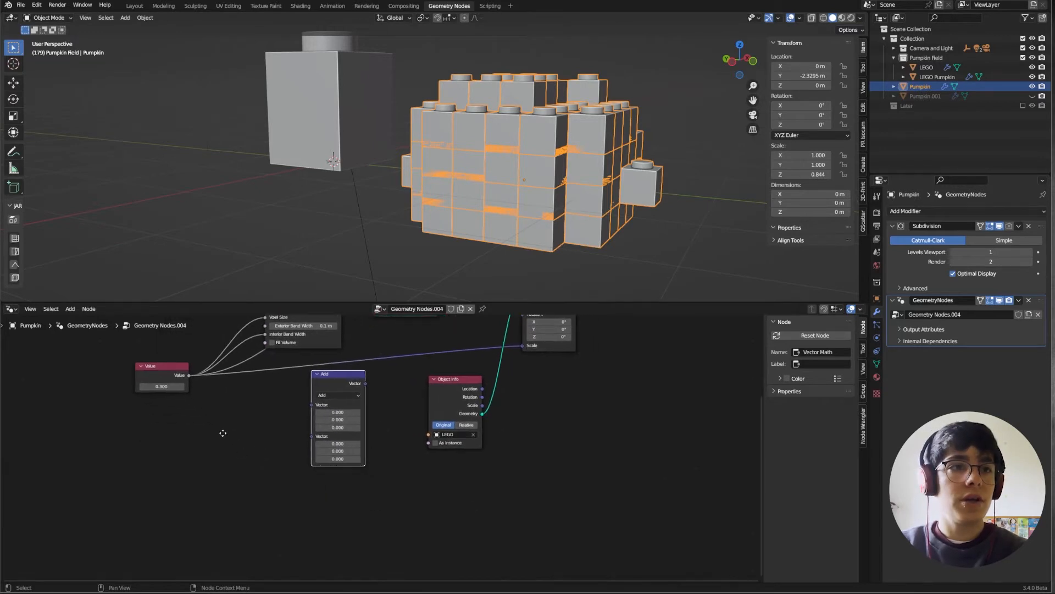
# Set the Vector Math node to Multiply and wire it between the Value node and the Spacing input of Distribute Points in Volume
pyautogui.moveTo(185, 377); pyautogui.dragTo(309, 406)
pyautogui.click(331, 396)
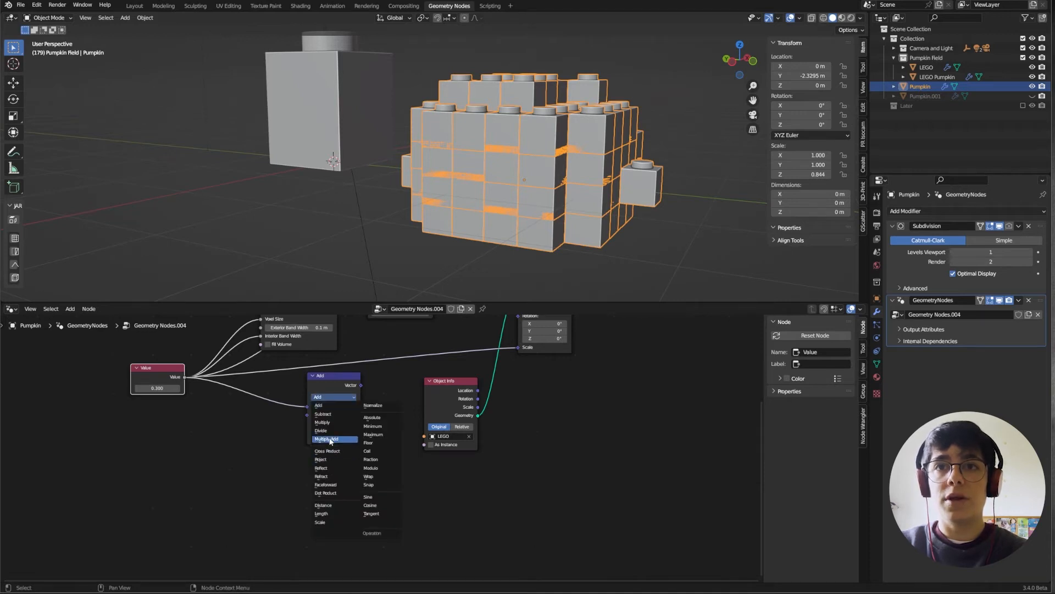
pyautogui.click(324, 422)
pyautogui.moveTo(375, 401); pyautogui.dragTo(331, 461, button='middle')
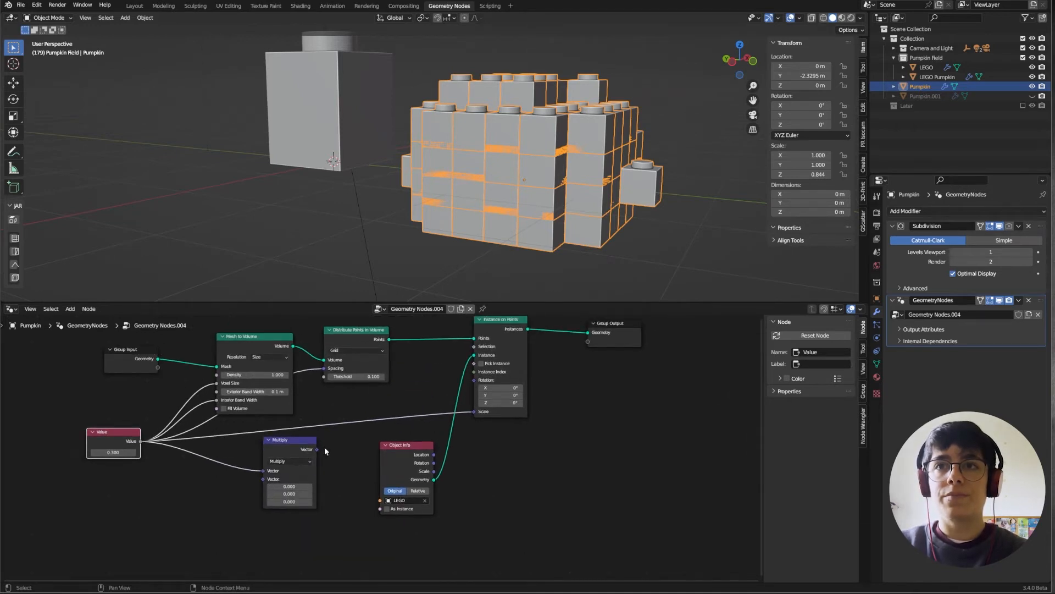
pyautogui.moveTo(316, 449); pyautogui.dragTo(319, 368)
# Set the Multiply node's second vector to 1, 1 and 1.23 so that only the vertical spacing is stretched
pyautogui.moveTo(306, 490); pyautogui.dragTo(339, 436, button='middle')
pyautogui.scroll(2, 326, 437)
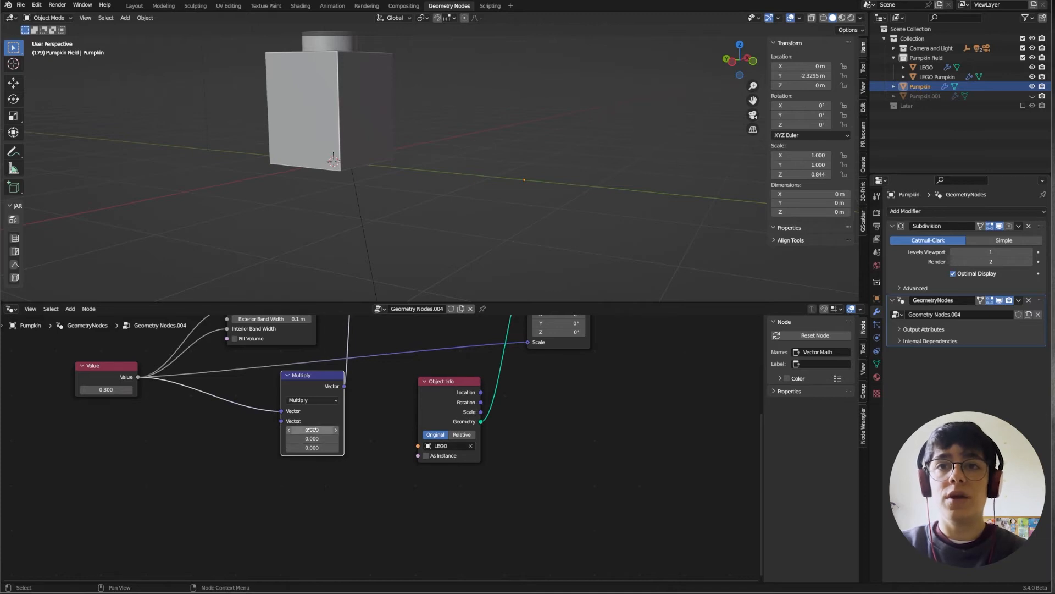
pyautogui.click(311, 430)
pyautogui.write('1')
pyautogui.press('Tab')
pyautogui.write('1')
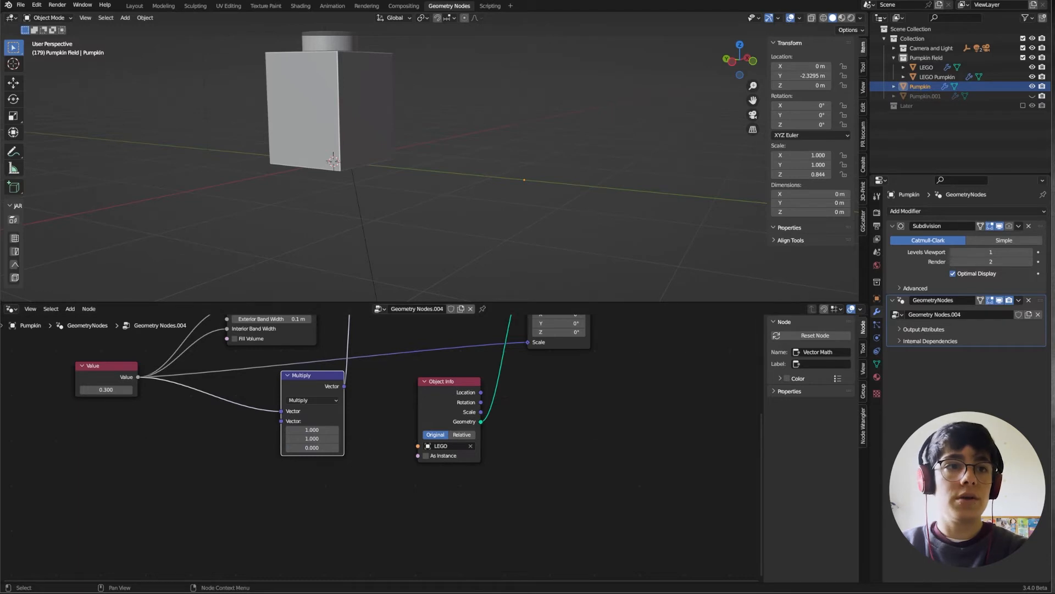
pyautogui.click(302, 447)
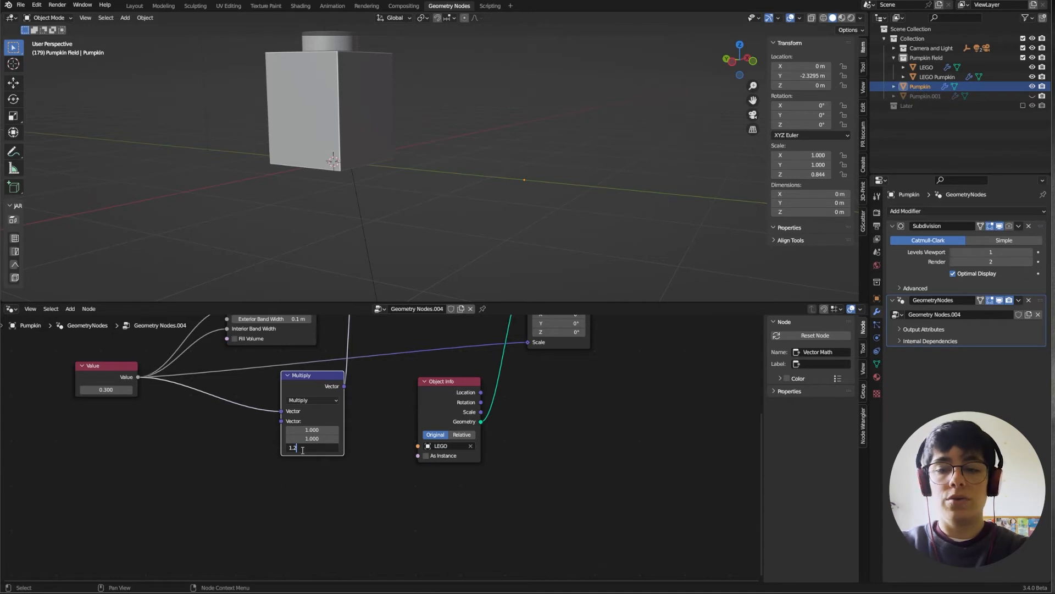
pyautogui.press('Return')
# Examine the stacked bricks of the pumpkin from several angles, including the bevelled seams between neighbouring bricks up close
pyautogui.moveTo(572, 150); pyautogui.dragTo(564, 156, button='middle')
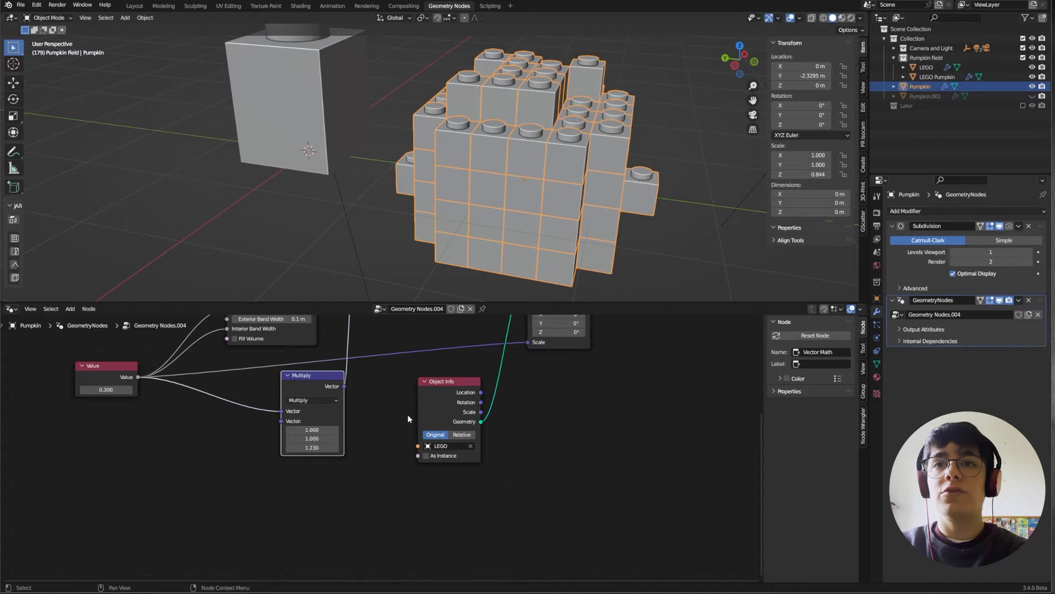
pyautogui.moveTo(407, 413); pyautogui.dragTo(363, 435, button='middle')
pyautogui.moveTo(314, 70); pyautogui.dragTo(315, 159, button='middle')
pyautogui.scroll(2, 306, 144)
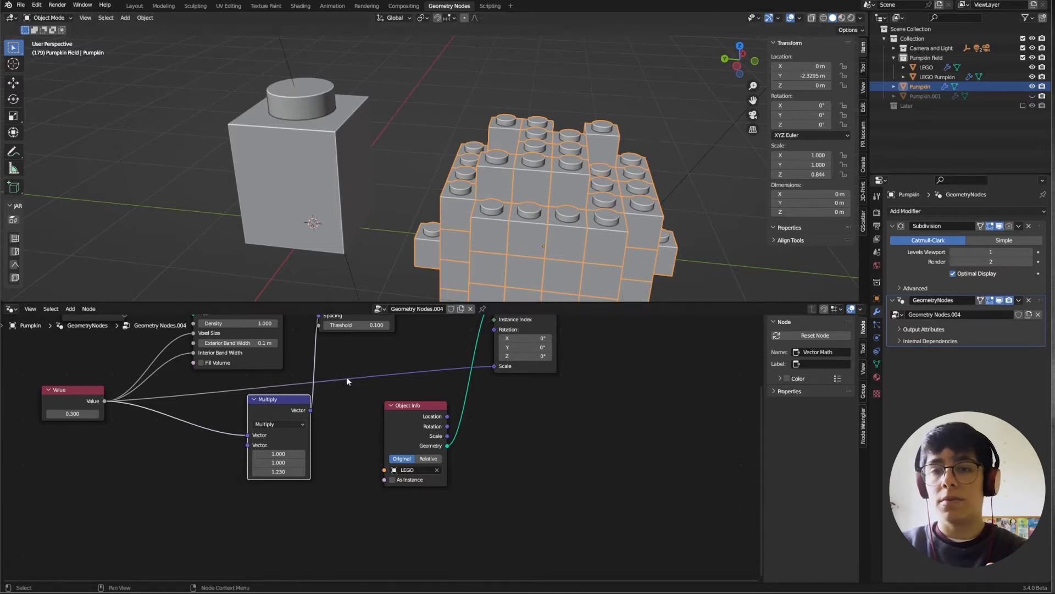
pyautogui.scroll(1, 324, 442)
pyautogui.moveTo(549, 205); pyautogui.dragTo(519, 167, button='middle')
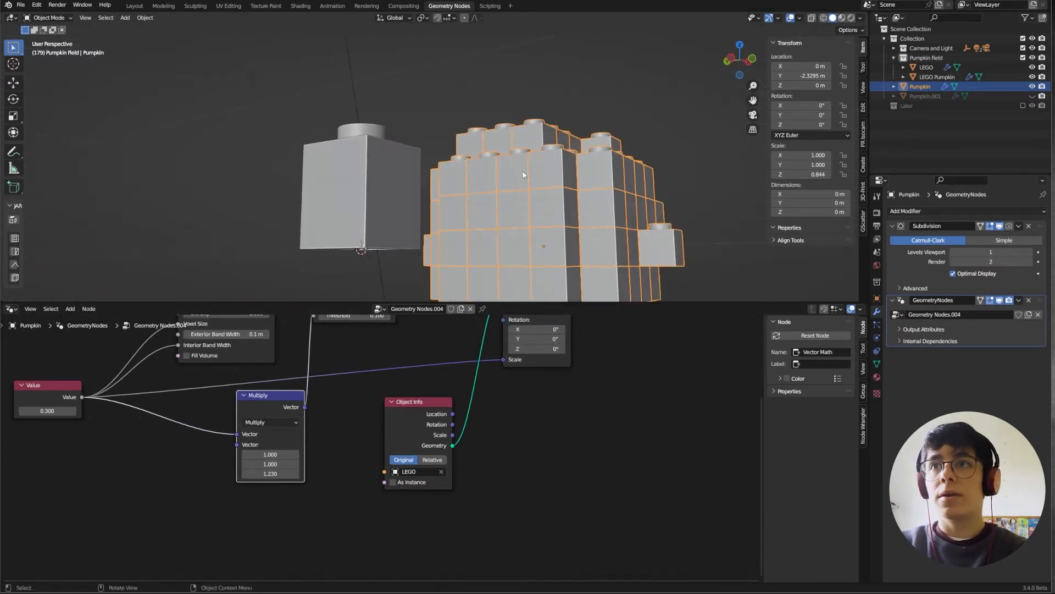
pyautogui.scroll(3, 546, 214)
pyautogui.moveTo(546, 213); pyautogui.dragTo(479, 176, button='middle')
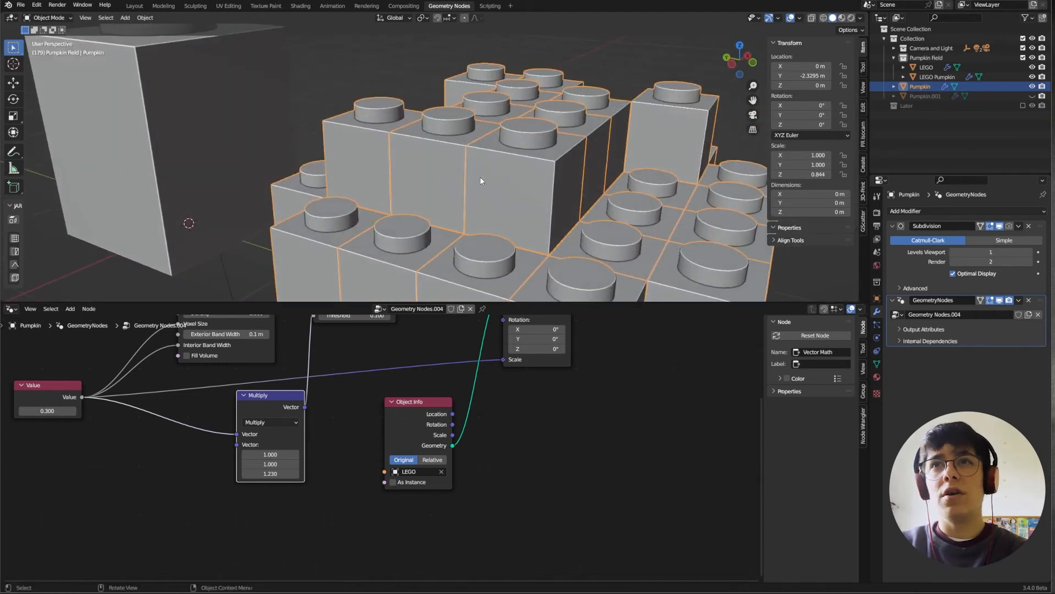
pyautogui.scroll(2, 512, 193)
pyautogui.click(234, 66)
pyautogui.moveTo(234, 66); pyautogui.dragTo(354, 189, button='middle')
pyautogui.scroll(3, 358, 133)
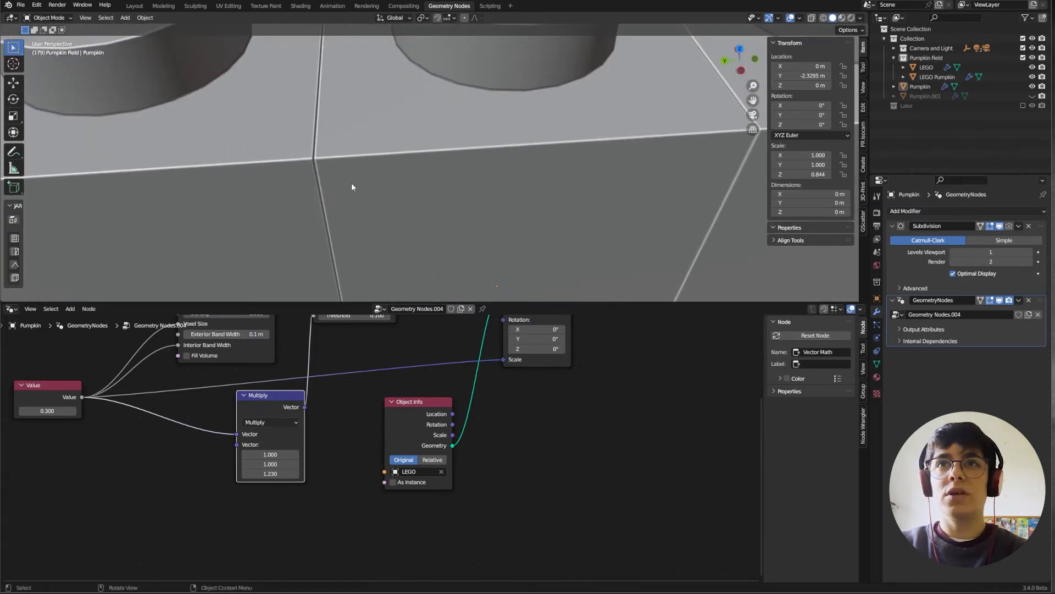
pyautogui.moveTo(301, 163); pyautogui.dragTo(326, 163, button='middle')
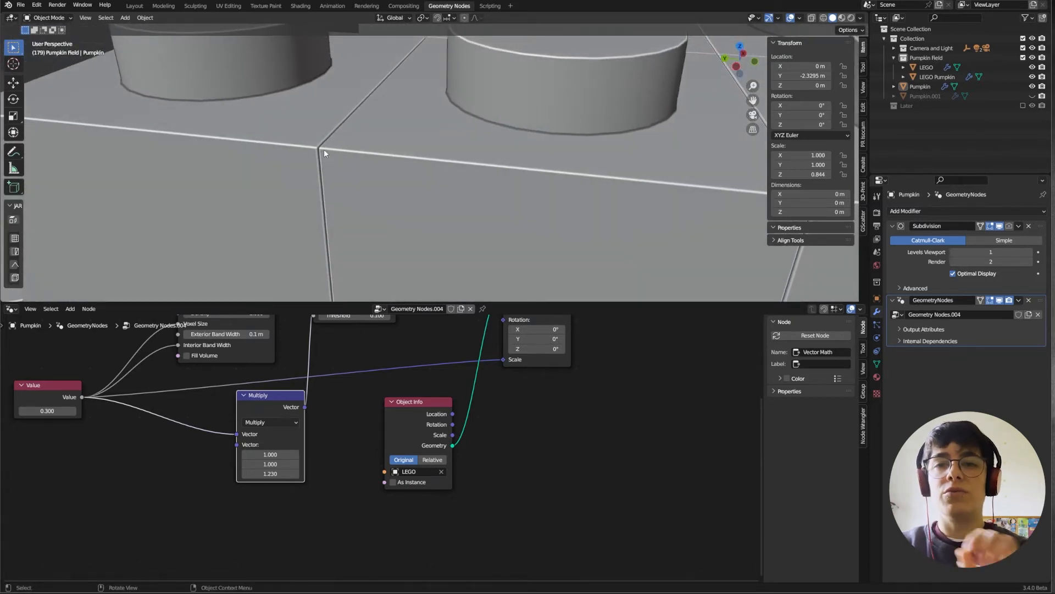
# Set the Multiply node's second vector to 1.01, 1.01 and 1.24 to leave small gaps between the bricks
pyautogui.click(283, 455)
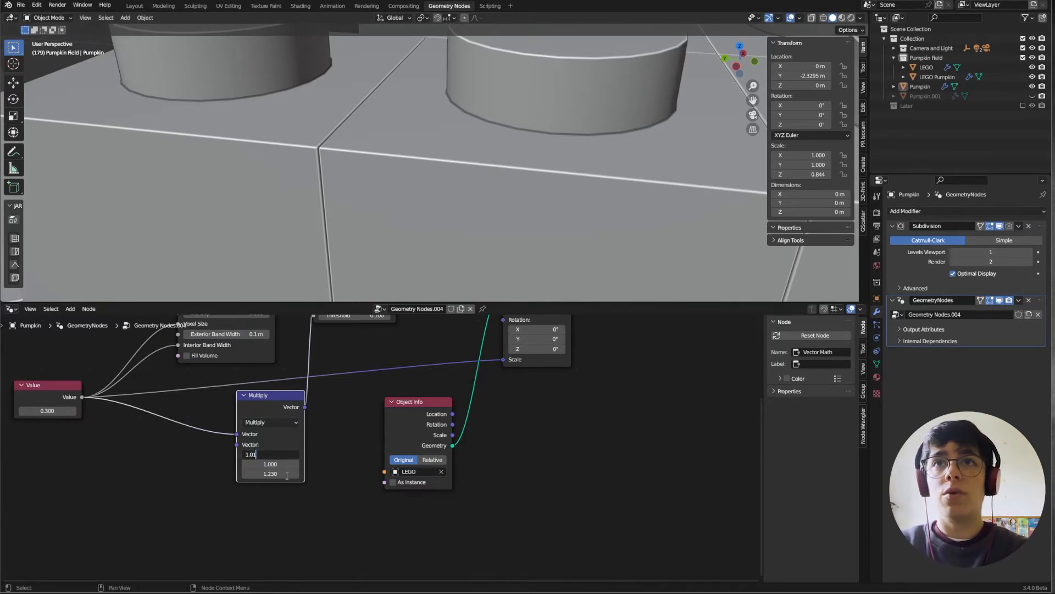
pyautogui.write('1')
pyautogui.press('Return')
pyautogui.click(284, 465)
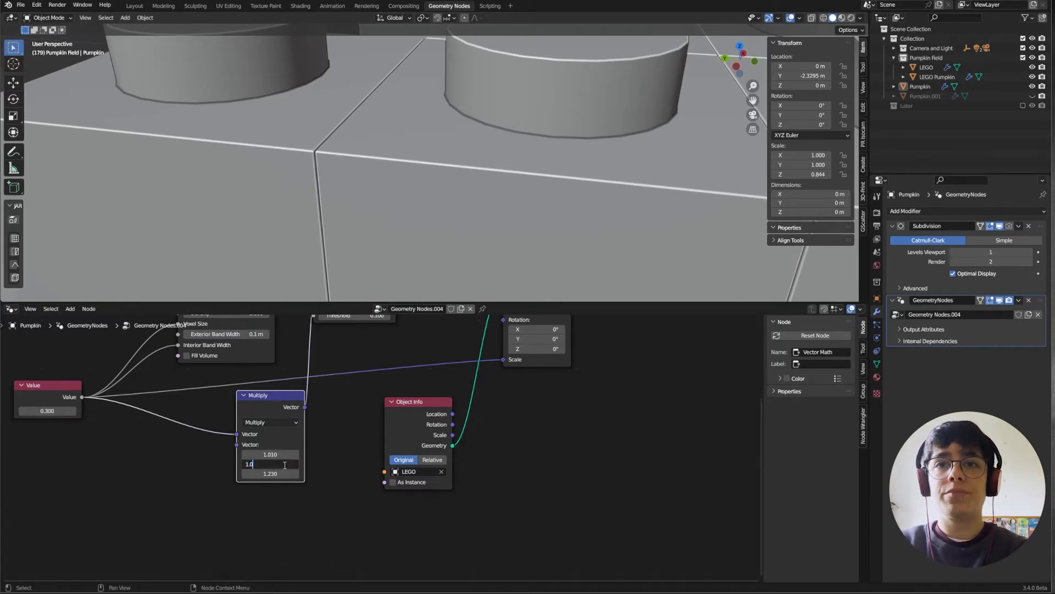
pyautogui.write('1')
pyautogui.press('Return')
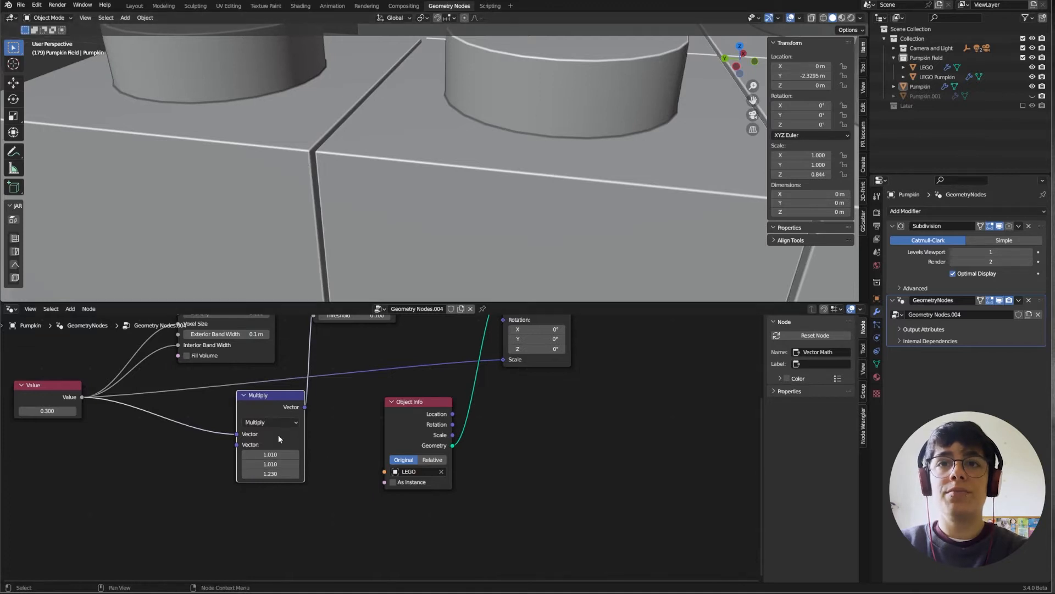
pyautogui.click(274, 473)
pyautogui.press('BackSpace')
pyautogui.write('3')
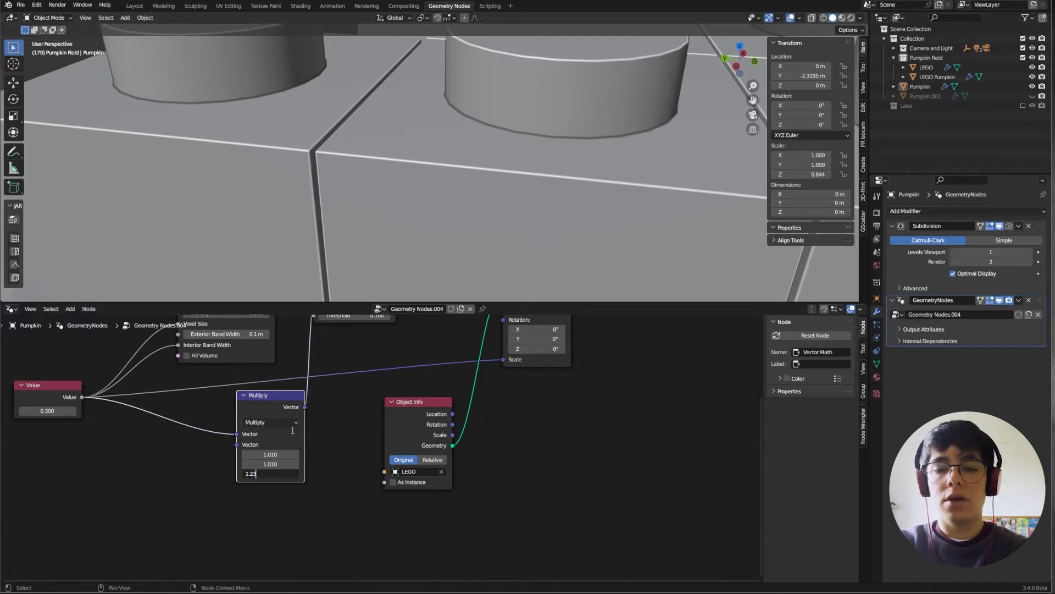
pyautogui.press('Return')
# Try a value of 0.1 in the Value node to preview the whole pumpkin built from smaller bricks
pyautogui.moveTo(347, 137); pyautogui.dragTo(319, 162, button='middle')
pyautogui.scroll(-6, 341, 174)
pyautogui.moveTo(378, 180); pyautogui.dragTo(448, 175, button='middle')
pyautogui.keyDown('shift'); pyautogui.moveTo(449, 237); pyautogui.dragTo(409, 58, button='middle'); pyautogui.keyUp('shift')
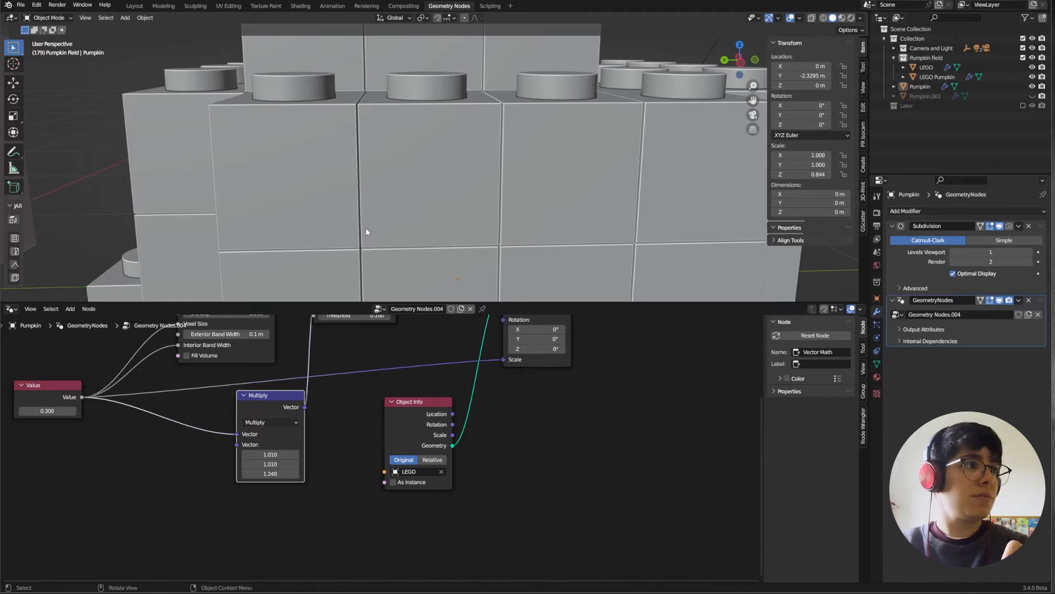
pyautogui.moveTo(369, 155); pyautogui.dragTo(386, 157, button='middle')
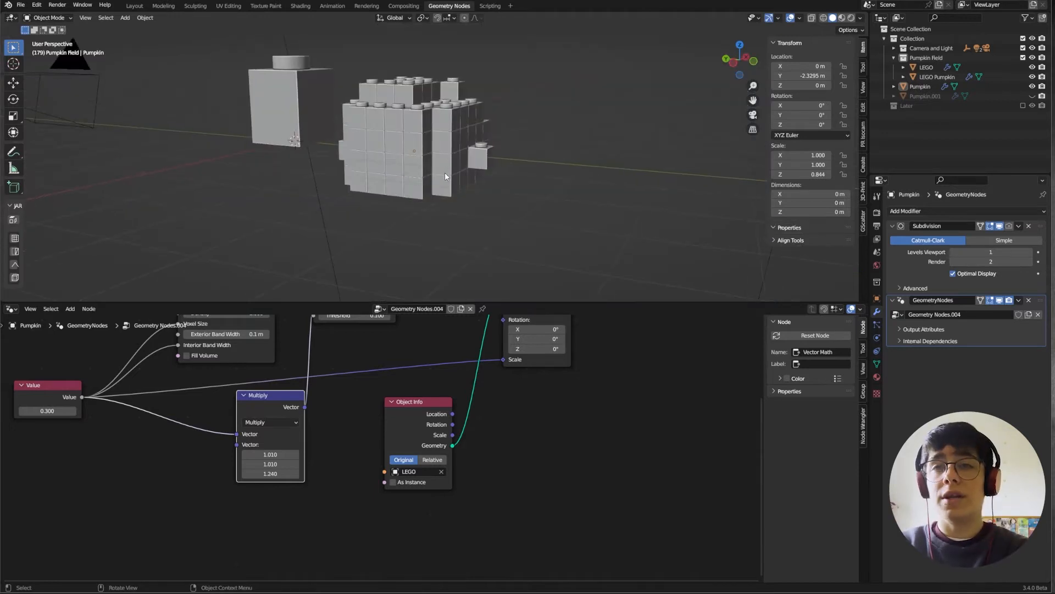
pyautogui.moveTo(445, 175); pyautogui.dragTo(354, 237, button='middle')
pyautogui.moveTo(106, 453); pyautogui.dragTo(234, 430, button='middle')
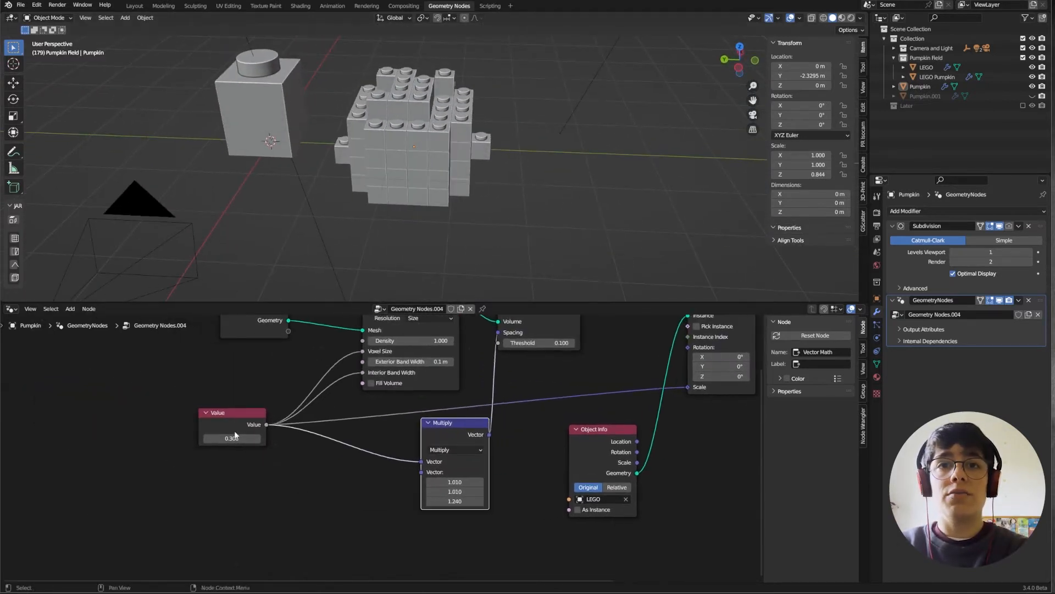
pyautogui.click(234, 443)
pyautogui.click(240, 438)
pyautogui.press('BackSpace')
pyautogui.write('1')
pyautogui.press('Return')
pyautogui.moveTo(391, 139); pyautogui.dragTo(385, 182, button='middle')
# Set the Value node back to 0.3 and shift it slightly away from its neighbours
pyautogui.click(246, 438)
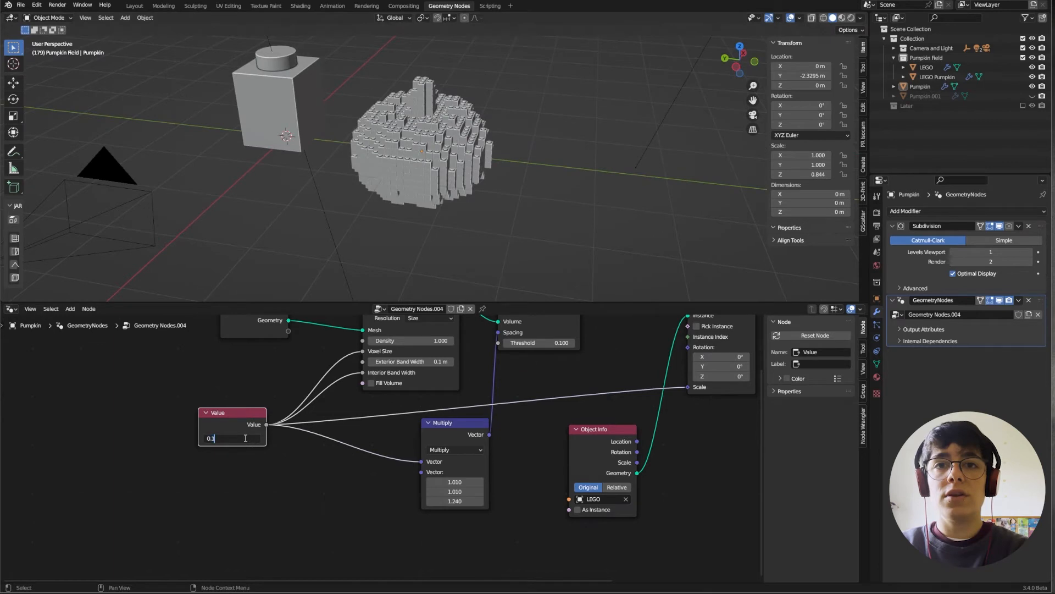
pyautogui.press('BackSpace')
pyautogui.press('BackSpace')
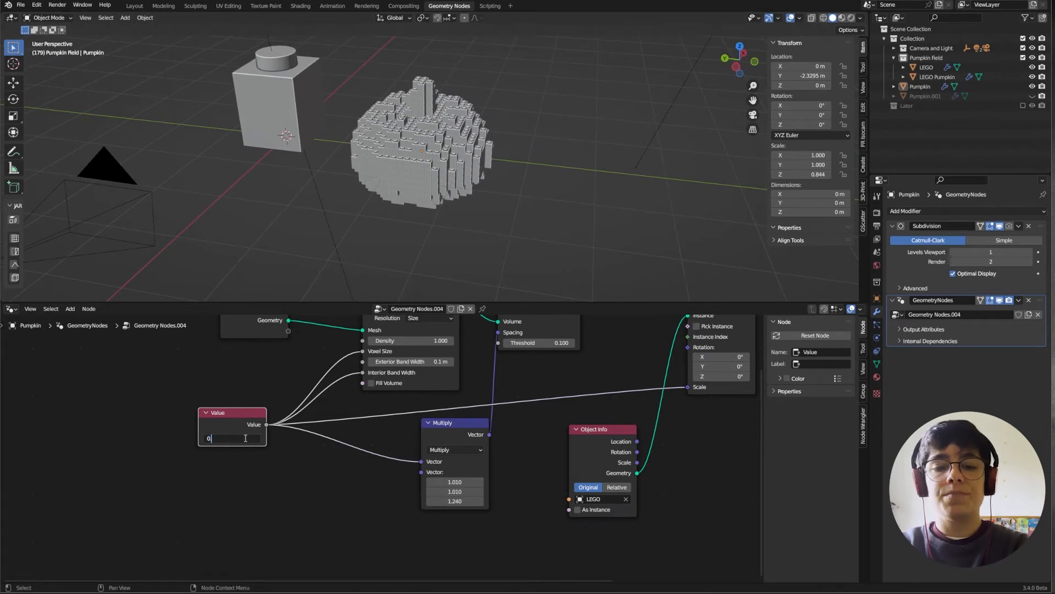
pyautogui.write('.3')
pyautogui.press('Return')
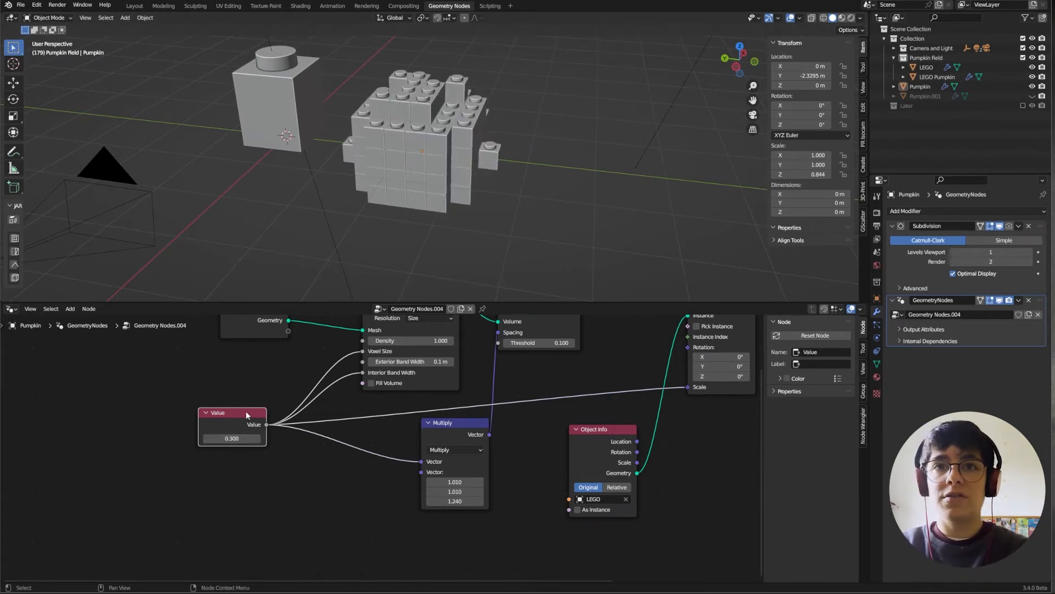
pyautogui.moveTo(246, 415); pyautogui.dragTo(236, 409)
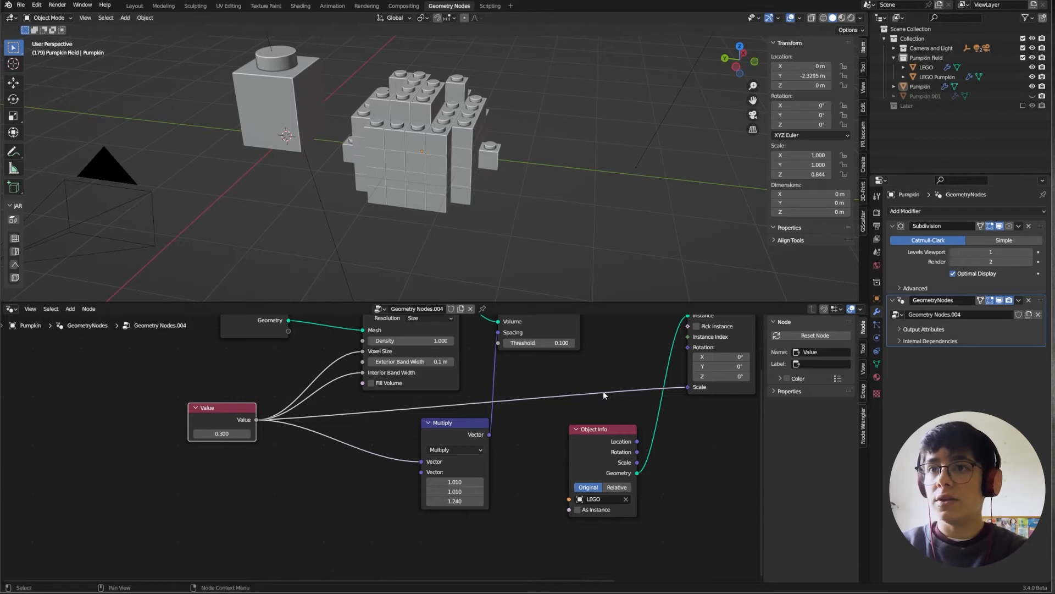
pyautogui.scroll(-2, 604, 391)
pyautogui.moveTo(608, 394); pyautogui.dragTo(549, 402, button='middle')
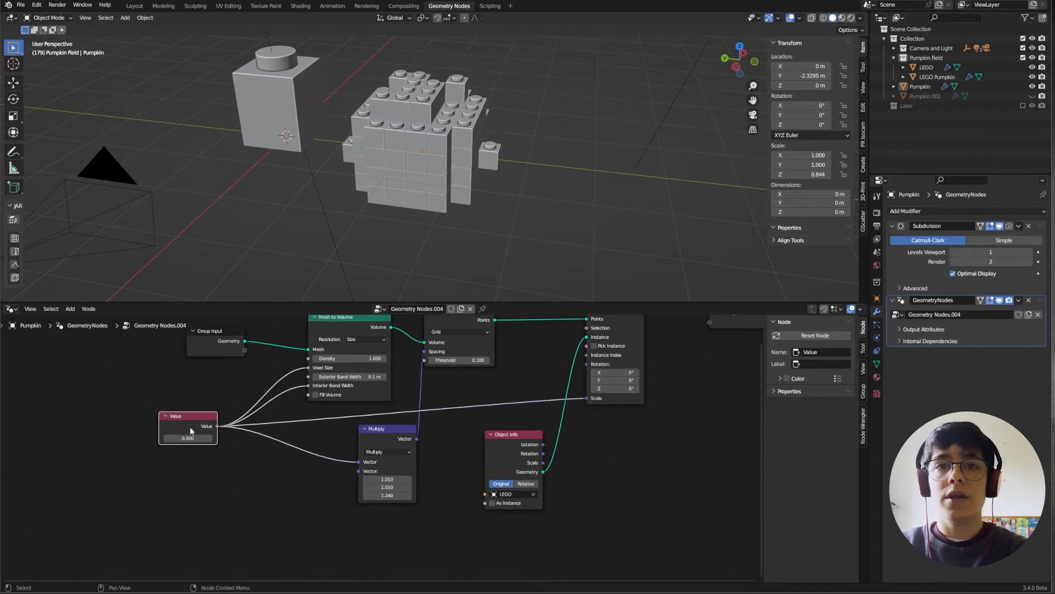
pyautogui.scroll(1, 198, 446)
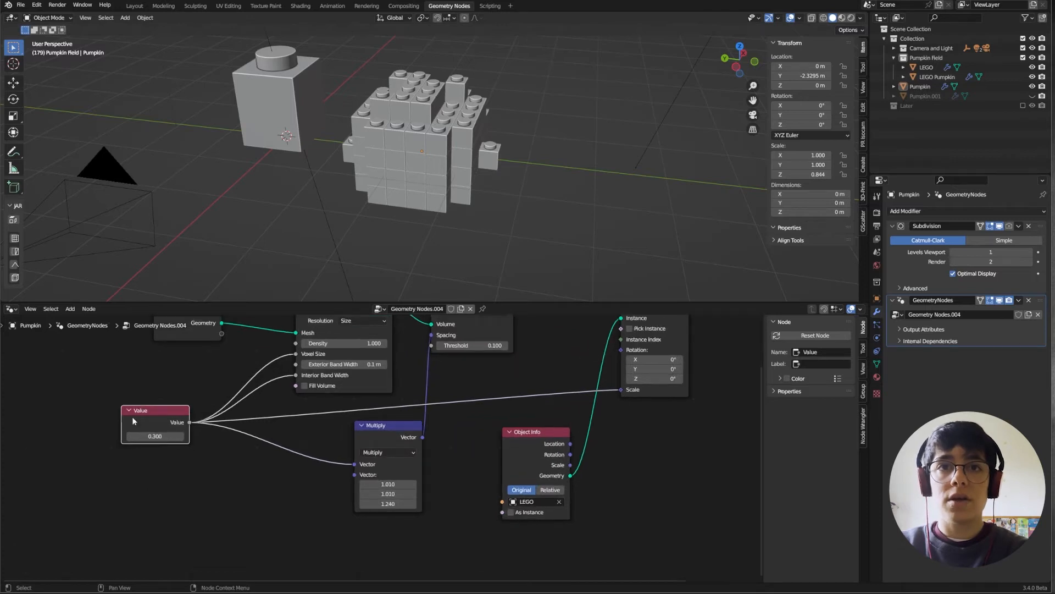
pyautogui.moveTo(176, 423)
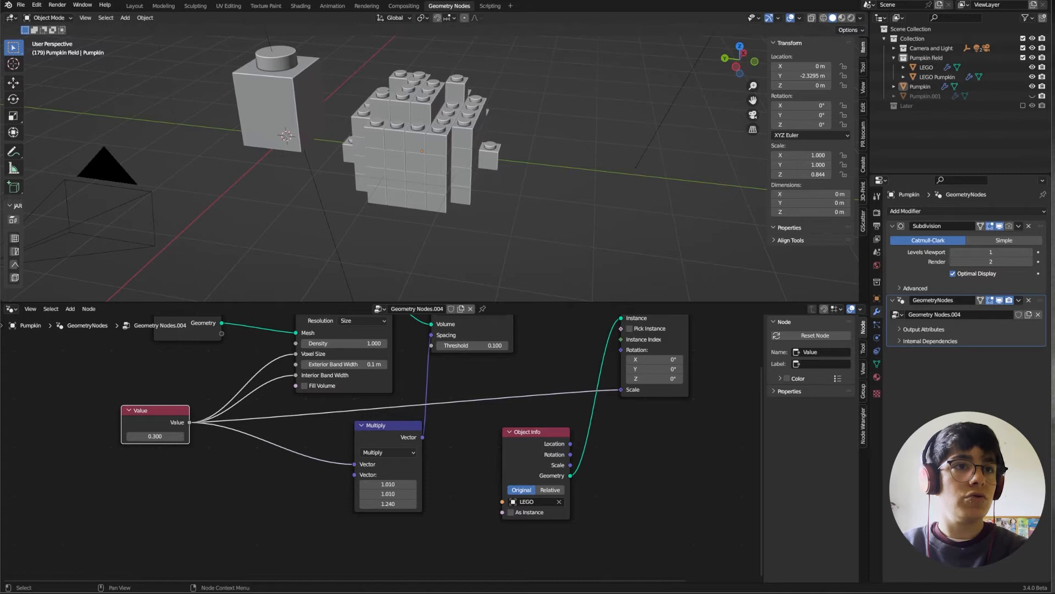
pyautogui.moveTo(218, 487); pyautogui.dragTo(279, 491, button='middle')
pyautogui.scroll(1, 244, 438)
pyautogui.scroll(-4, 287, 475)
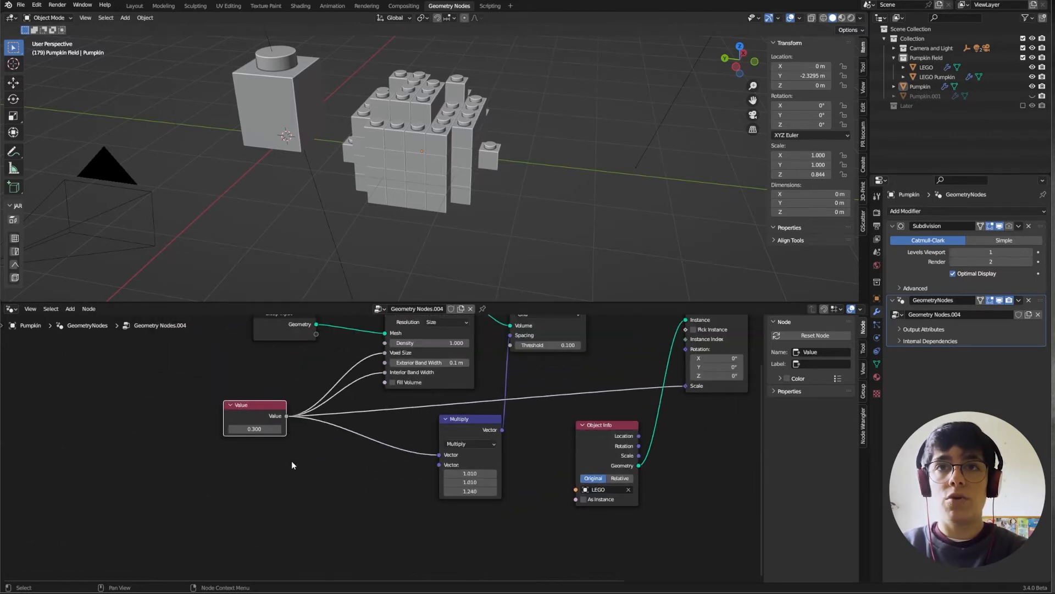
# Duplicate the Group Input node and place the copy below the Value node
pyautogui.click(296, 334)
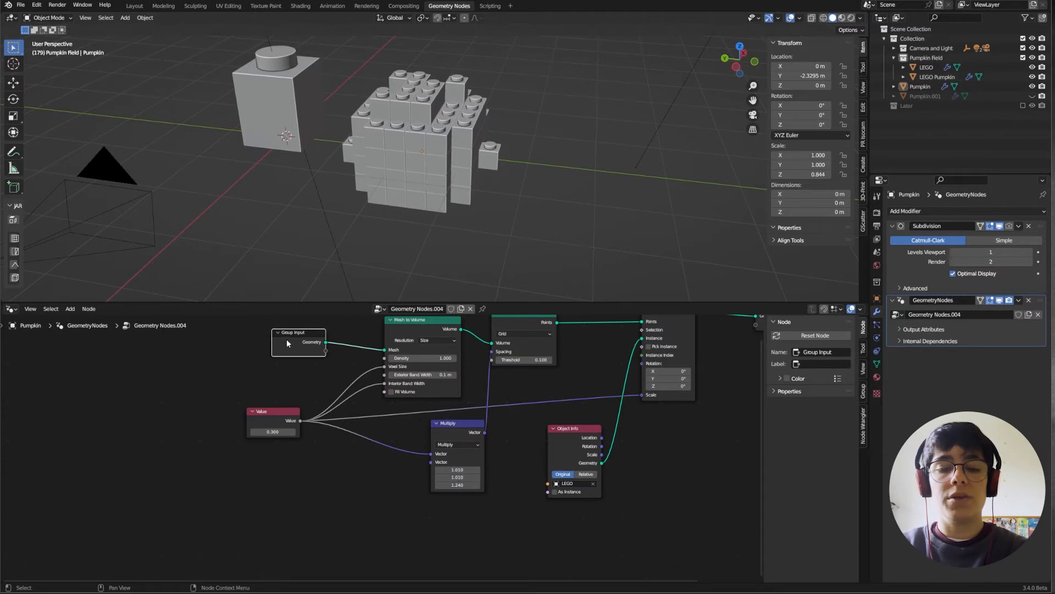
pyautogui.hotkey('shift', 'd')
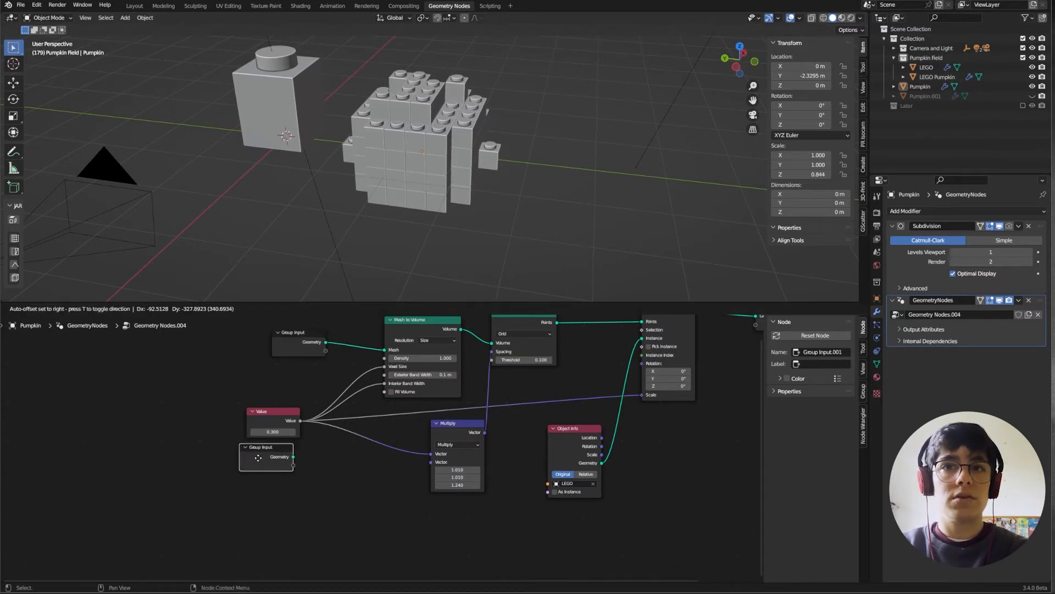
pyautogui.click(250, 477)
pyautogui.moveTo(339, 479); pyautogui.dragTo(329, 421, button='middle')
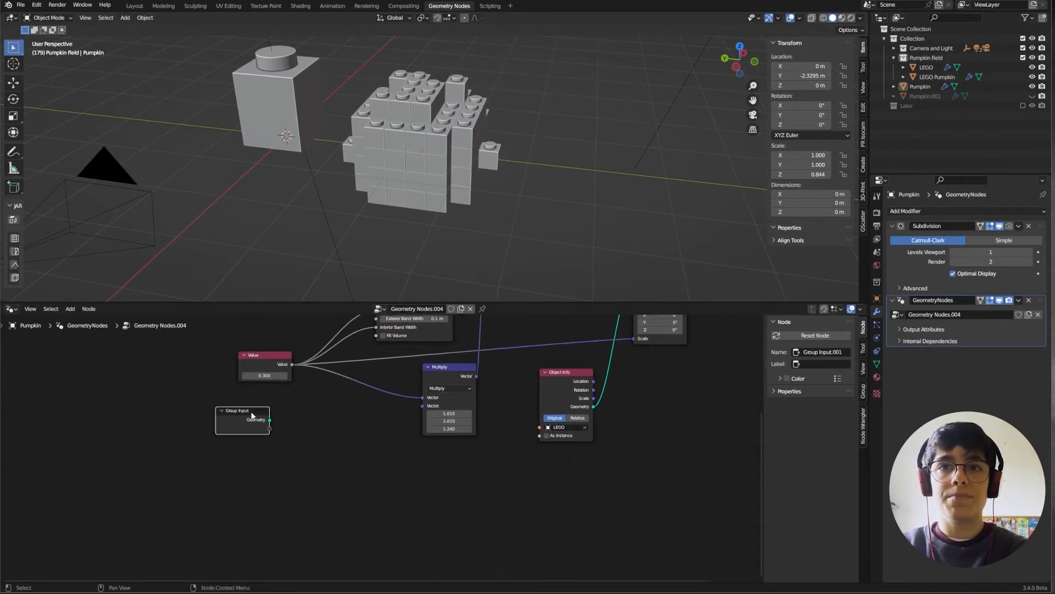
pyautogui.scroll(2, 252, 416)
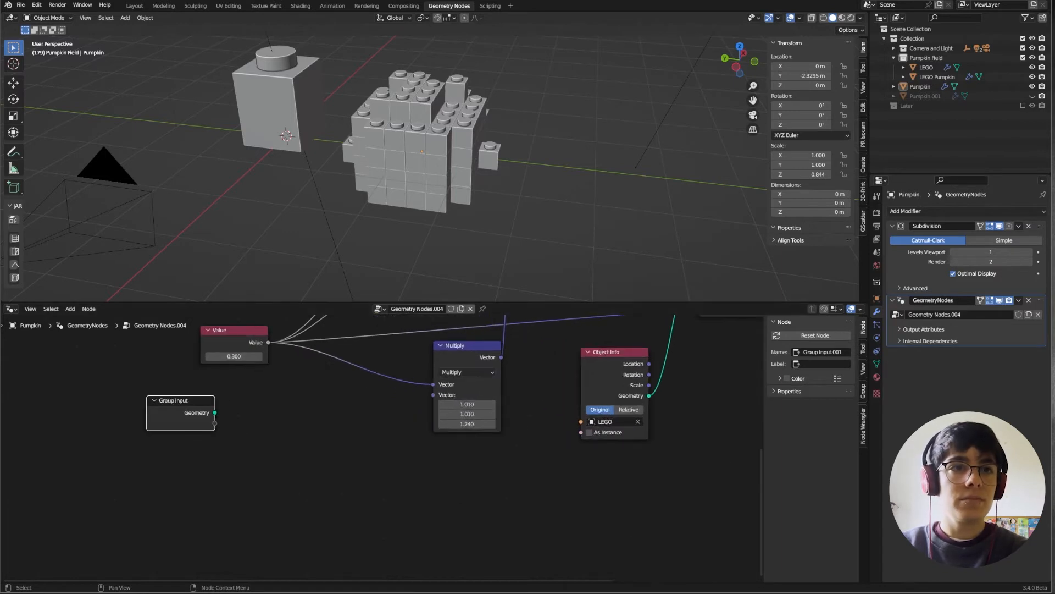
# Add a Float Switch node below the Value node and move the duplicated Group Input further away from it
pyautogui.hotkey('shift', 'a')
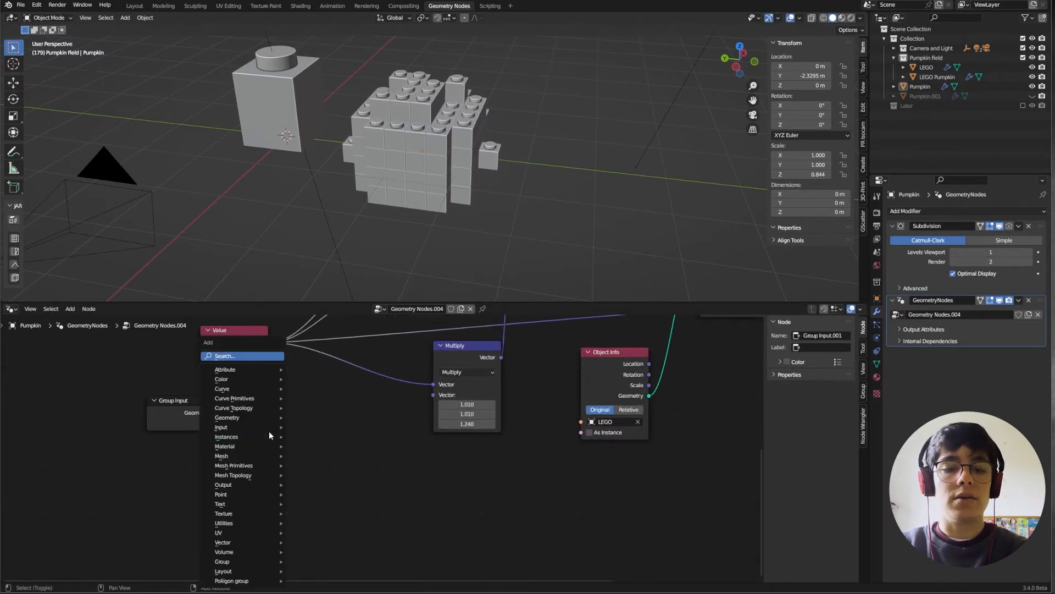
pyautogui.click(231, 356)
pyautogui.write('Swi')
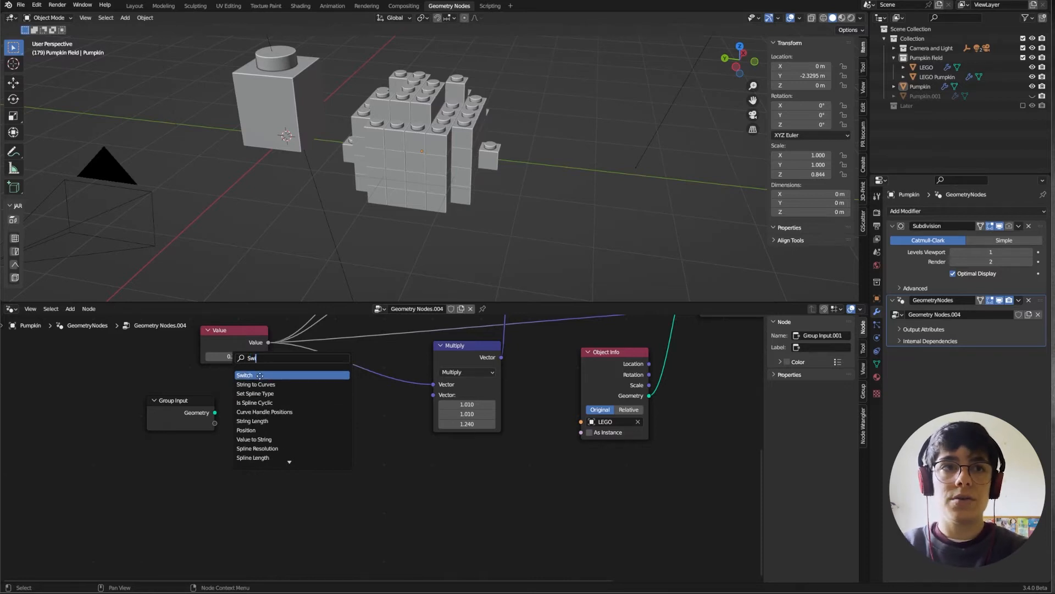
pyautogui.click(259, 375)
pyautogui.click(290, 405)
pyautogui.click(293, 410)
pyautogui.click(287, 421)
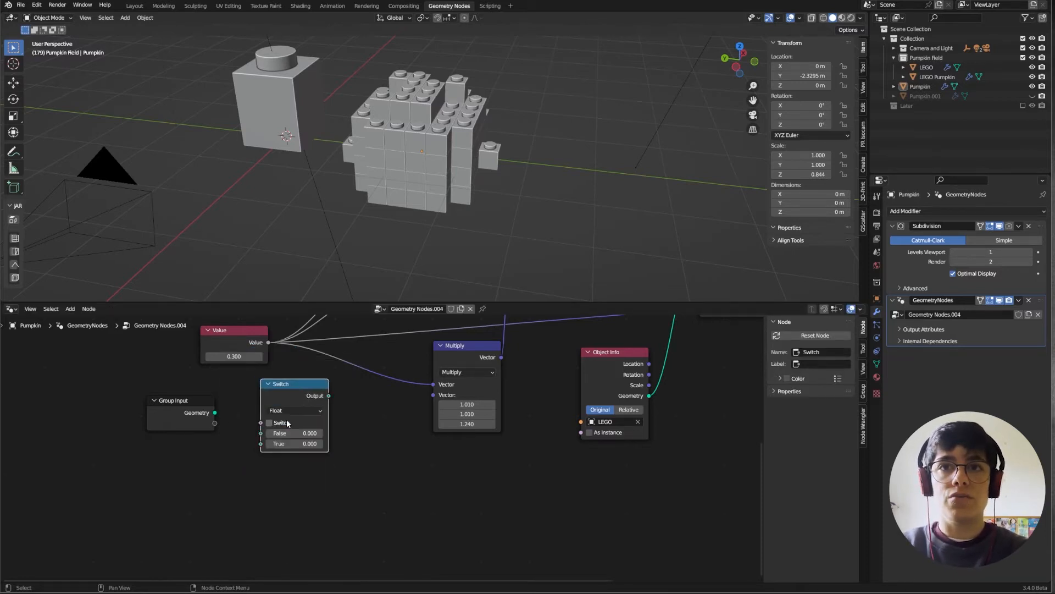
pyautogui.moveTo(171, 402); pyautogui.dragTo(128, 405)
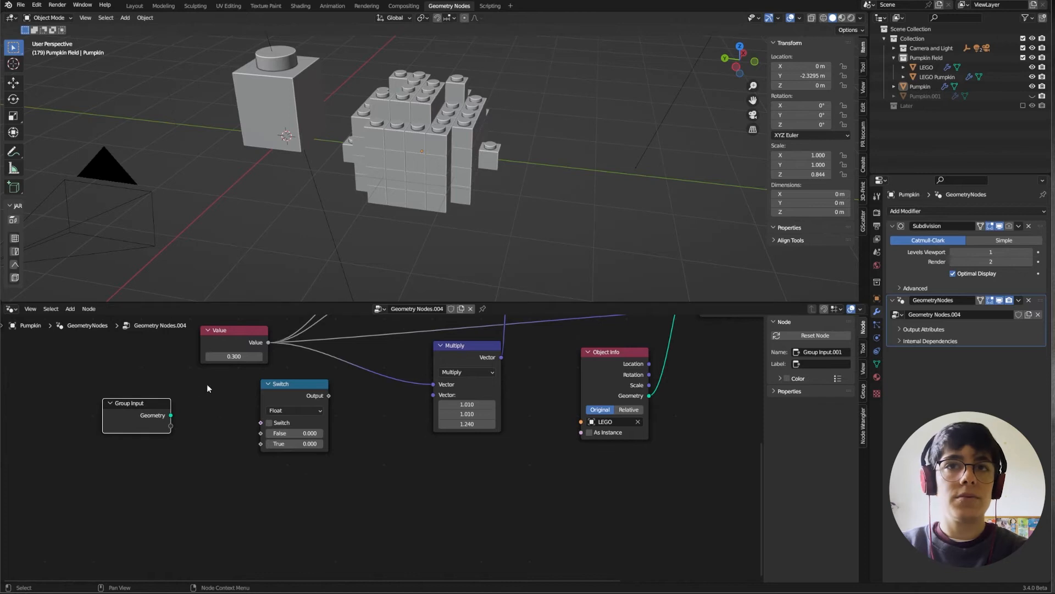
pyautogui.hotkey('shift', 'a')
pyautogui.moveTo(86, 372)
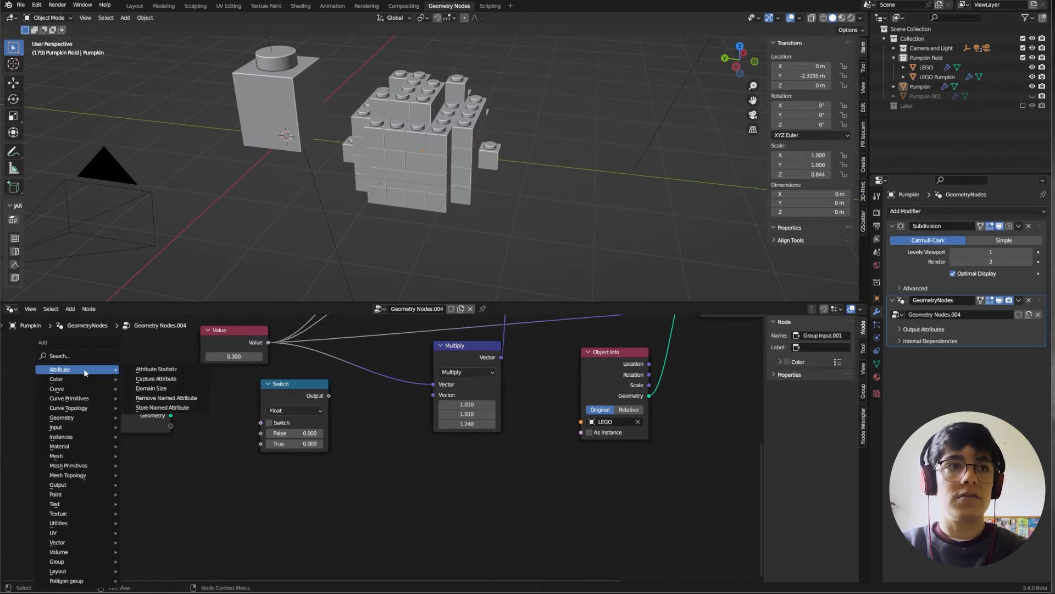
pyautogui.press('i')
pyautogui.press('s')
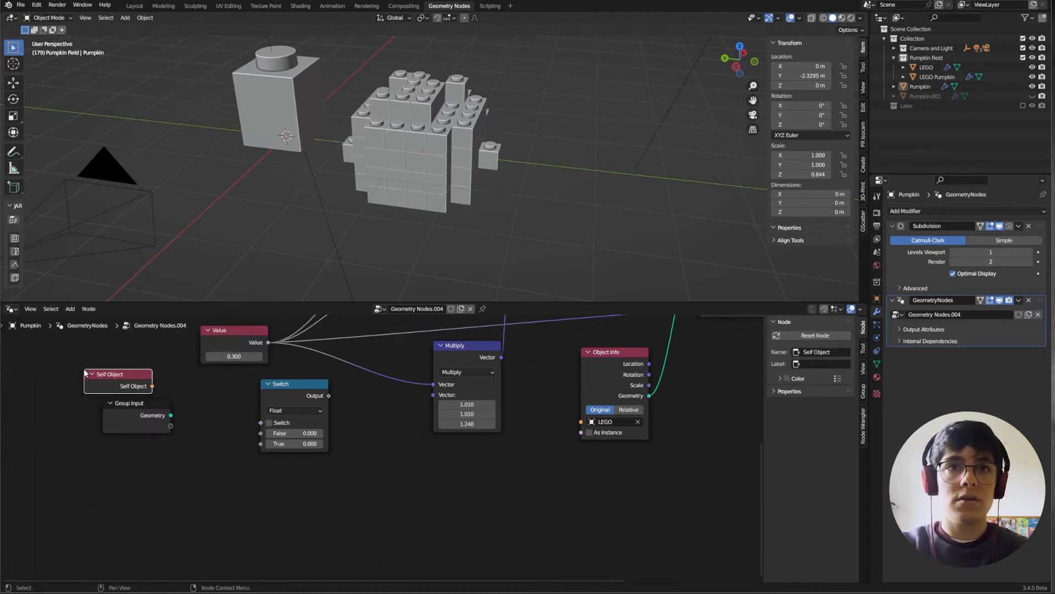
pyautogui.press('x')
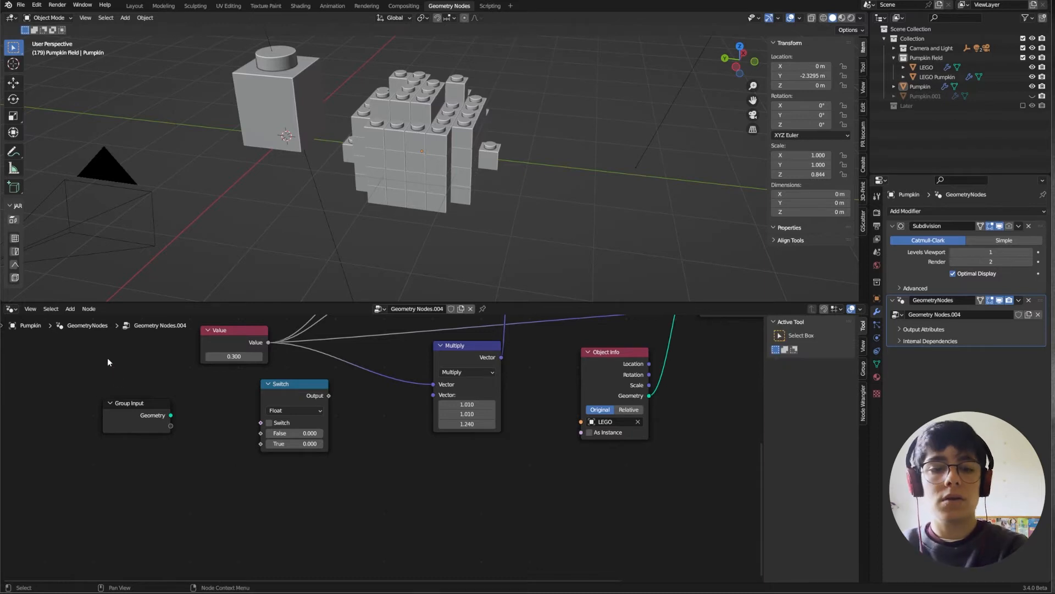
# Add an Is Viewport node above the duplicated Group Input and connect it to the Switch node's Switch input
pyautogui.hotkey('shift', 'a')
pyautogui.click(70, 291)
pyautogui.write('is')
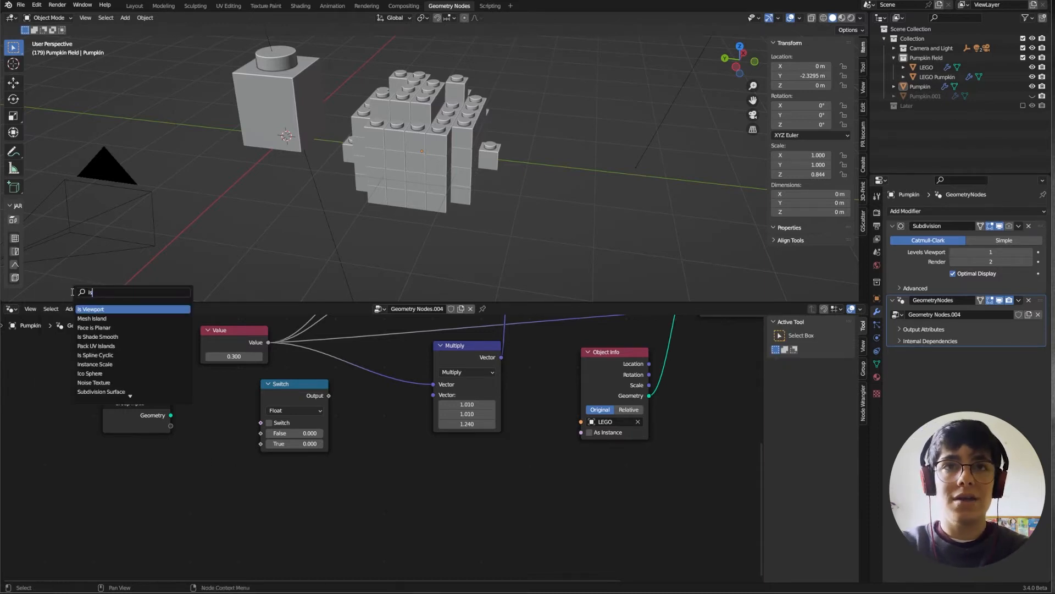
pyautogui.click(87, 309)
pyautogui.click(105, 381)
pyautogui.moveTo(151, 367); pyautogui.dragTo(264, 427)
# Expose the Switch node's False and True inputs as modifier inputs through the duplicated Group Input node
pyautogui.moveTo(134, 409); pyautogui.dragTo(111, 431)
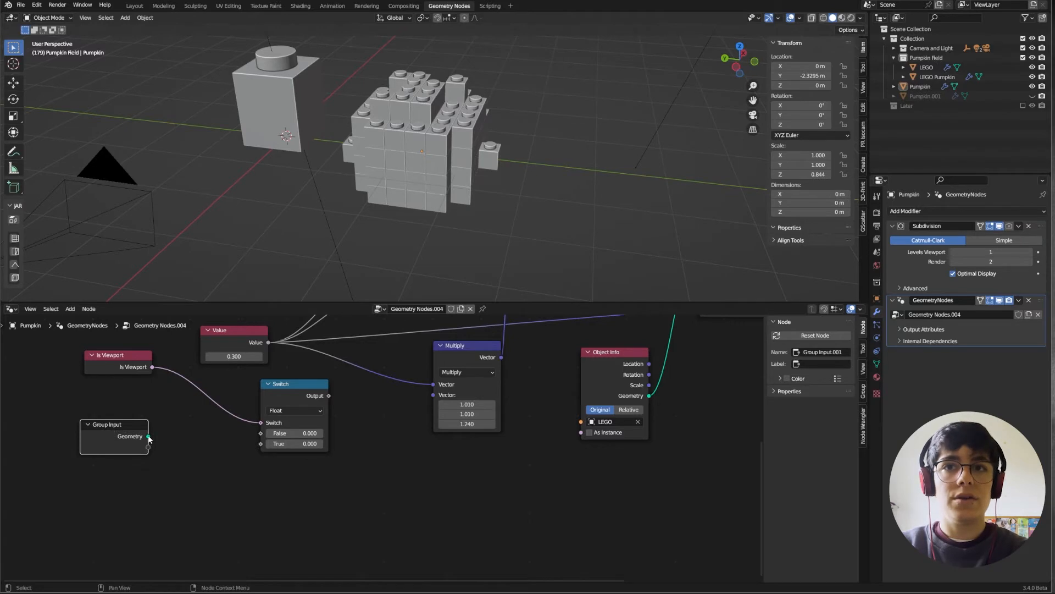
pyautogui.moveTo(148, 446); pyautogui.dragTo(262, 434)
pyautogui.moveTo(148, 457); pyautogui.dragTo(263, 443)
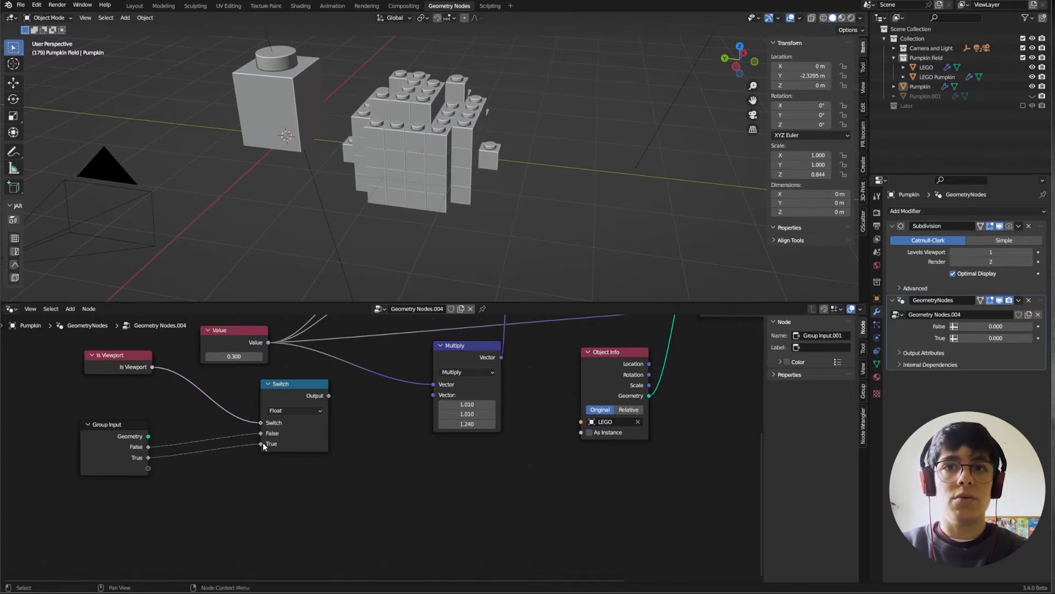
pyautogui.moveTo(126, 360); pyautogui.dragTo(116, 367)
pyautogui.moveTo(114, 426); pyautogui.dragTo(129, 421)
pyautogui.moveTo(218, 416); pyautogui.dragTo(144, 442, button='middle')
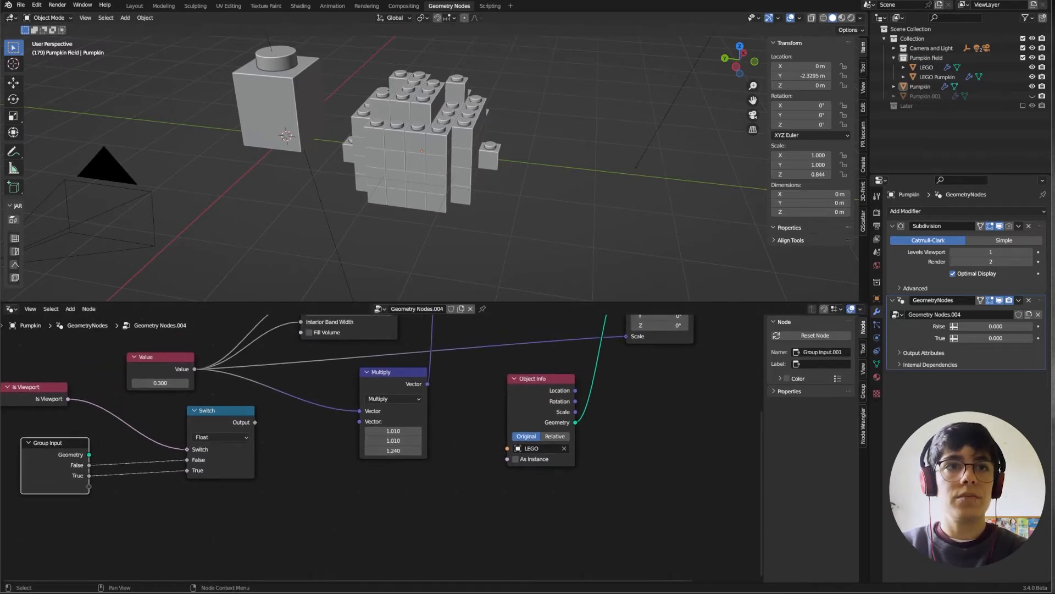
# Transfer all outgoing links of the Value node to the Switch node's output and tidy the surrounding nodes
pyautogui.scroll(-2, 255, 413)
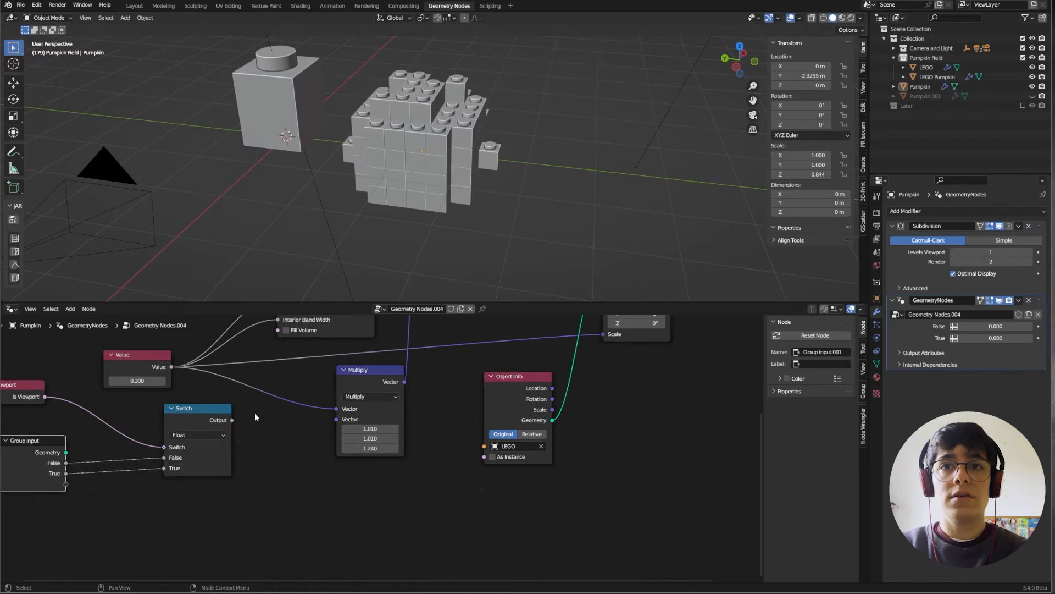
pyautogui.click(231, 426)
pyautogui.moveTo(169, 380); pyautogui.dragTo(173, 377)
pyautogui.moveTo(200, 420); pyautogui.dragTo(199, 418)
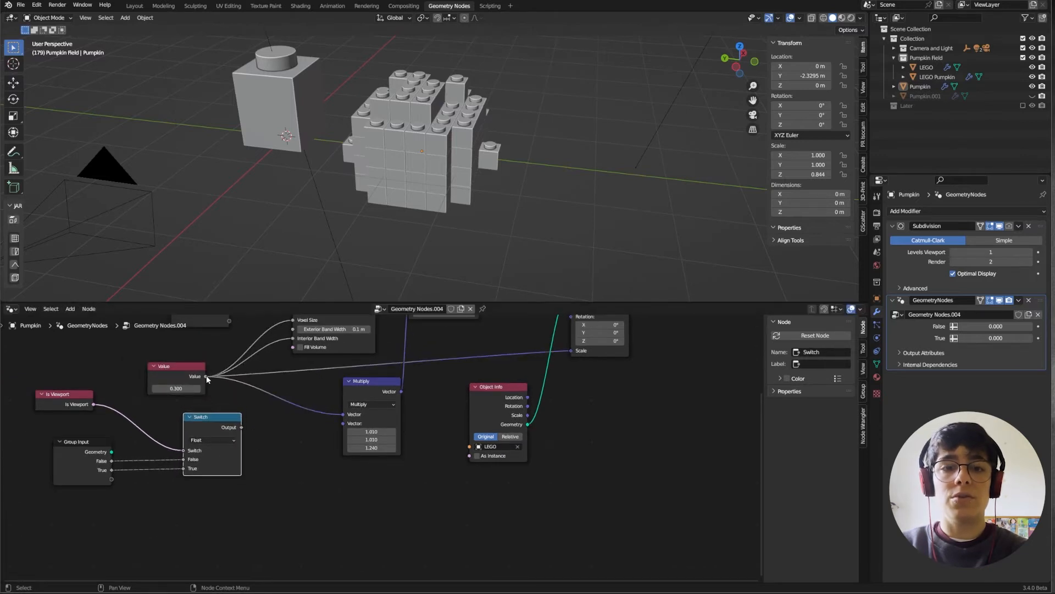
pyautogui.keyDown('ctrl'); pyautogui.moveTo(208, 380); pyautogui.dragTo(242, 427); pyautogui.keyUp('ctrl')
pyautogui.scroll(-2, 279, 428)
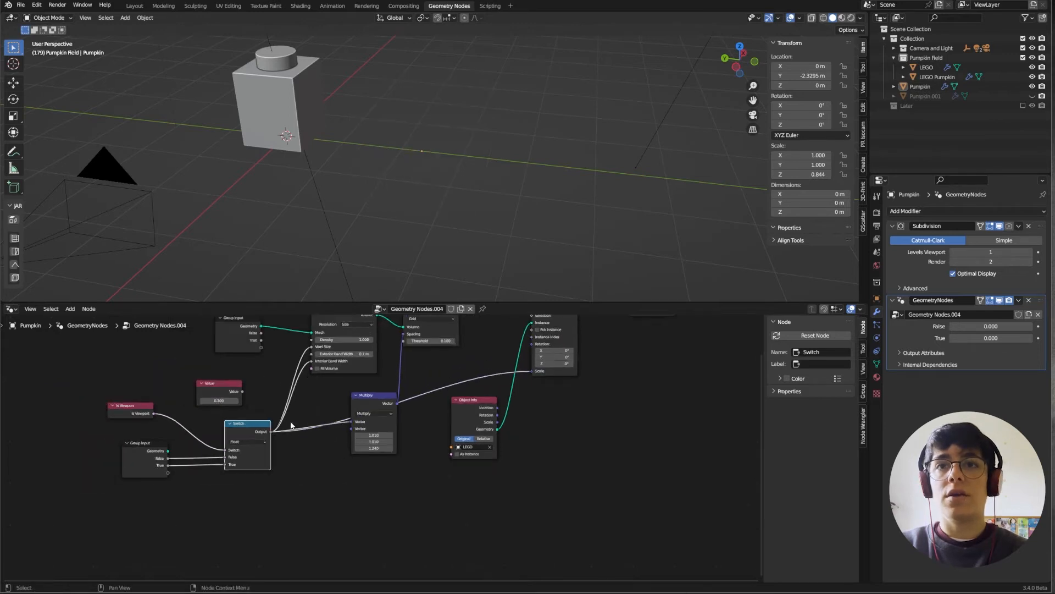
pyautogui.moveTo(160, 449); pyautogui.dragTo(141, 447)
pyautogui.moveTo(151, 412); pyautogui.dragTo(142, 413)
pyautogui.moveTo(244, 431); pyautogui.dragTo(236, 431)
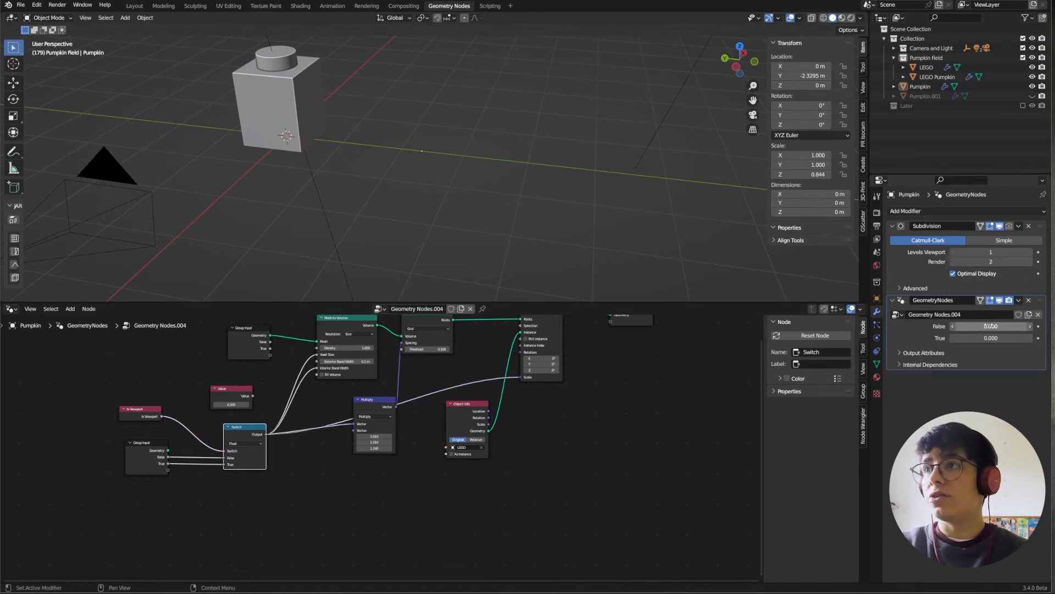
# Set the False input of the Pumpkin's Geometry Nodes modifier to 0.3
pyautogui.click(978, 325)
pyautogui.write('0.0')
pyautogui.press('BackSpace')
pyautogui.write('3')
pyautogui.press('Return')
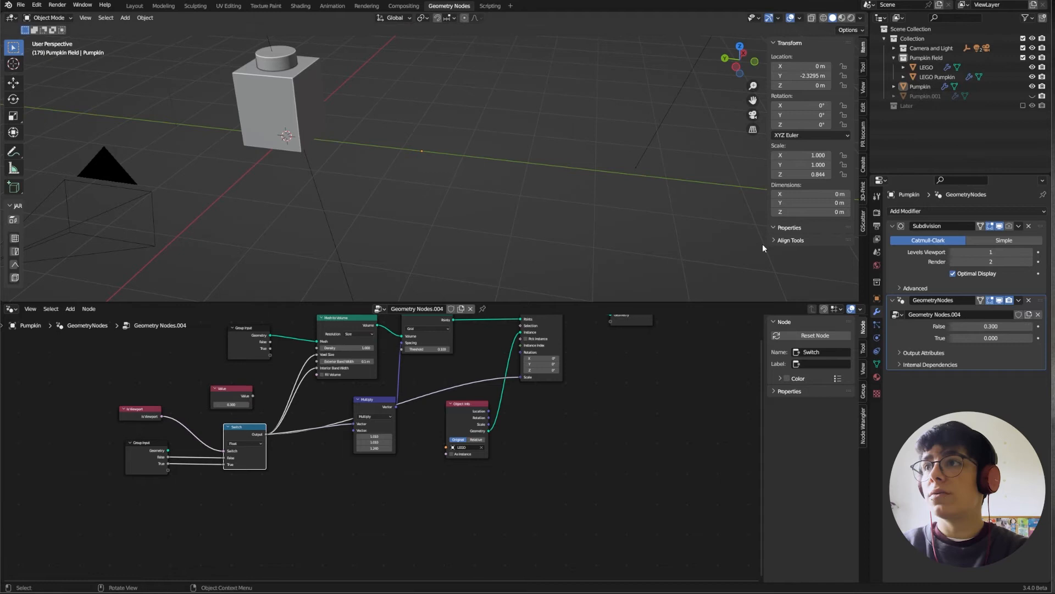
# Set the Geometry Nodes modifier's True input to 0.3 and its False input to 0.05
pyautogui.click(993, 338)
pyautogui.write('0.0')
pyautogui.press('BackSpace')
pyautogui.write('3')
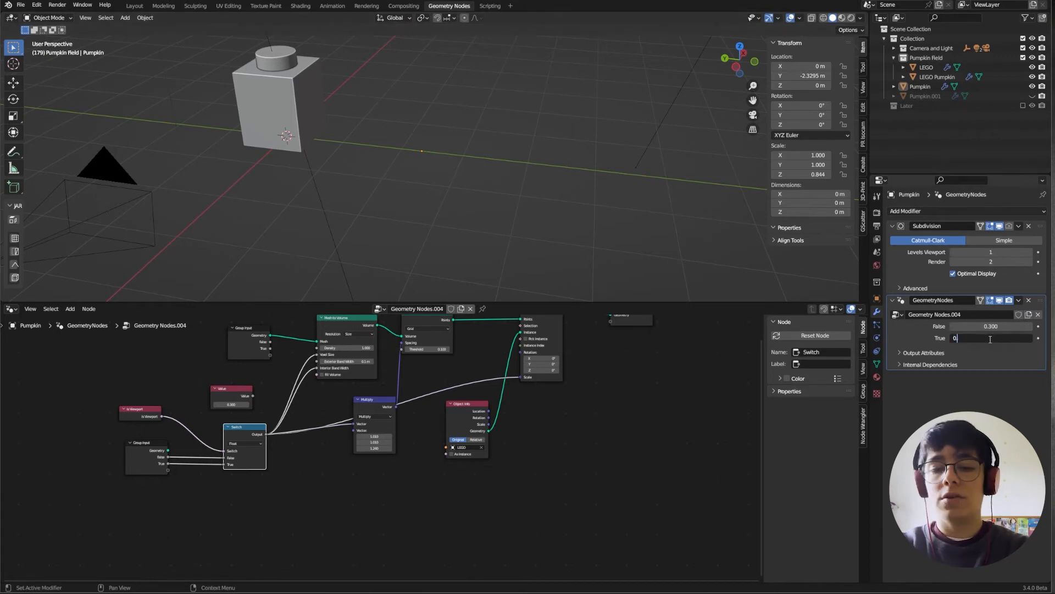
pyautogui.press('Return')
pyautogui.click(941, 326)
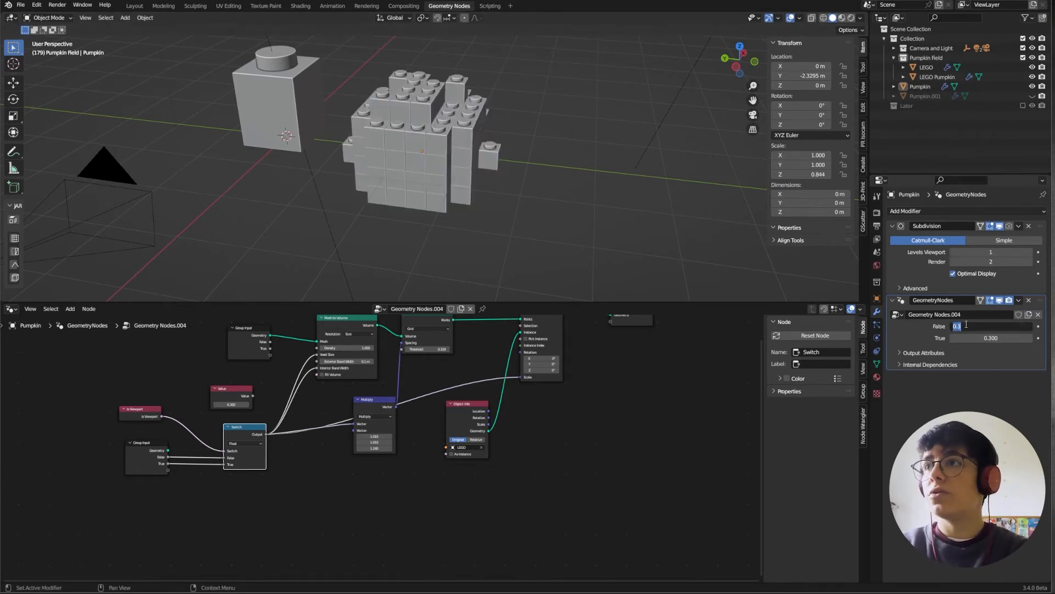
pyautogui.write('0.3')
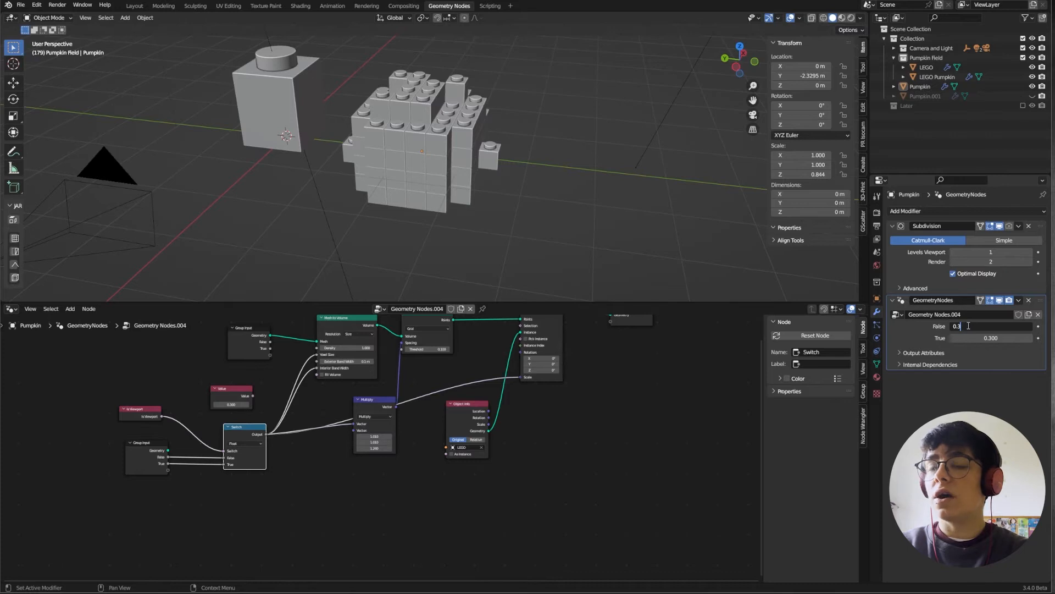
pyautogui.press('BackSpace')
pyautogui.press('BackSpace')
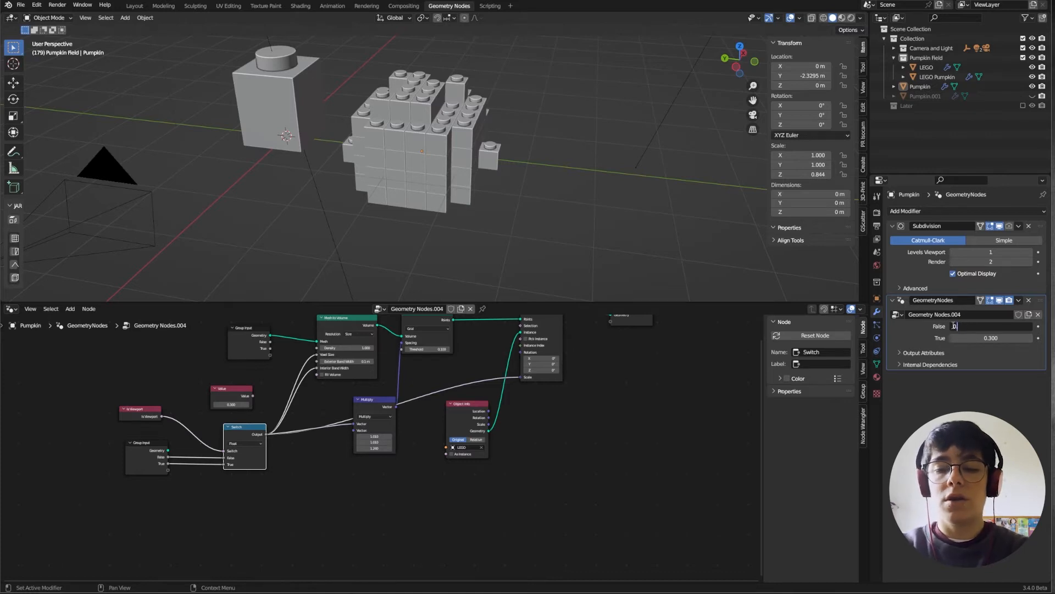
pyautogui.write('.05')
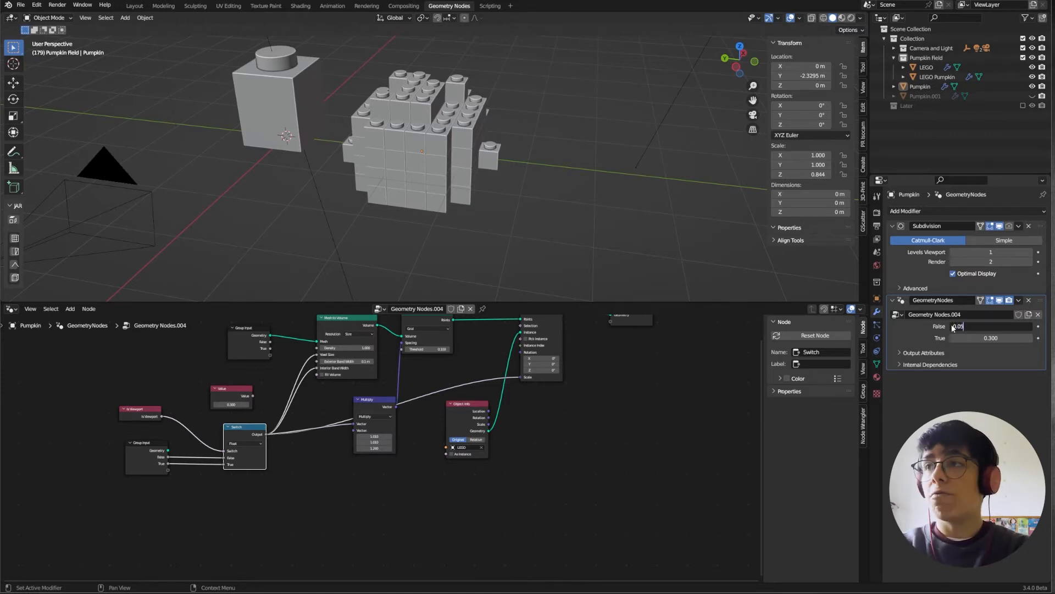
pyautogui.press('Return')
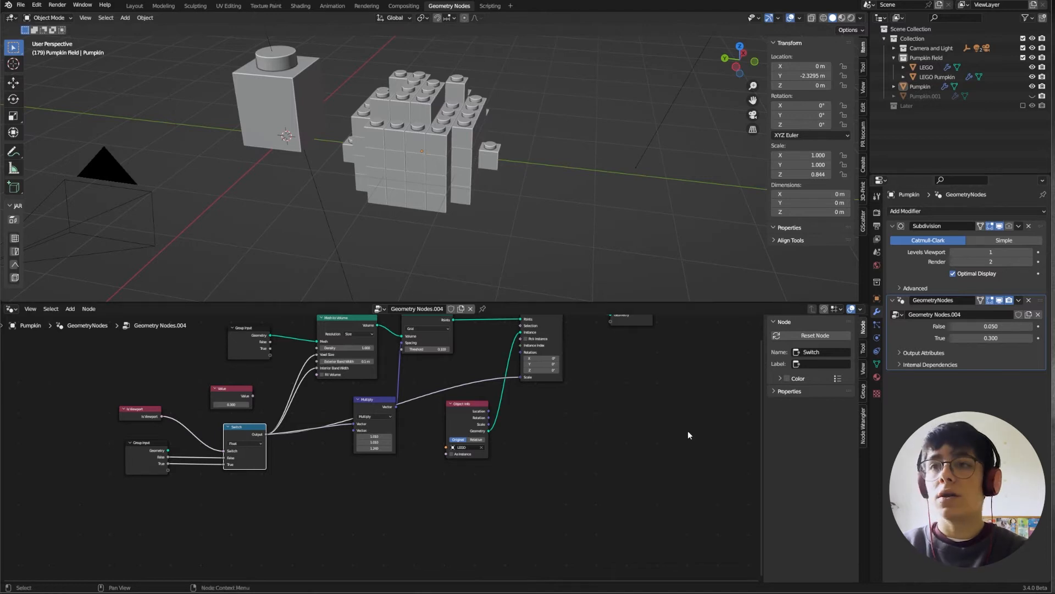
# Rename the node group's False input to Render
pyautogui.click(863, 391)
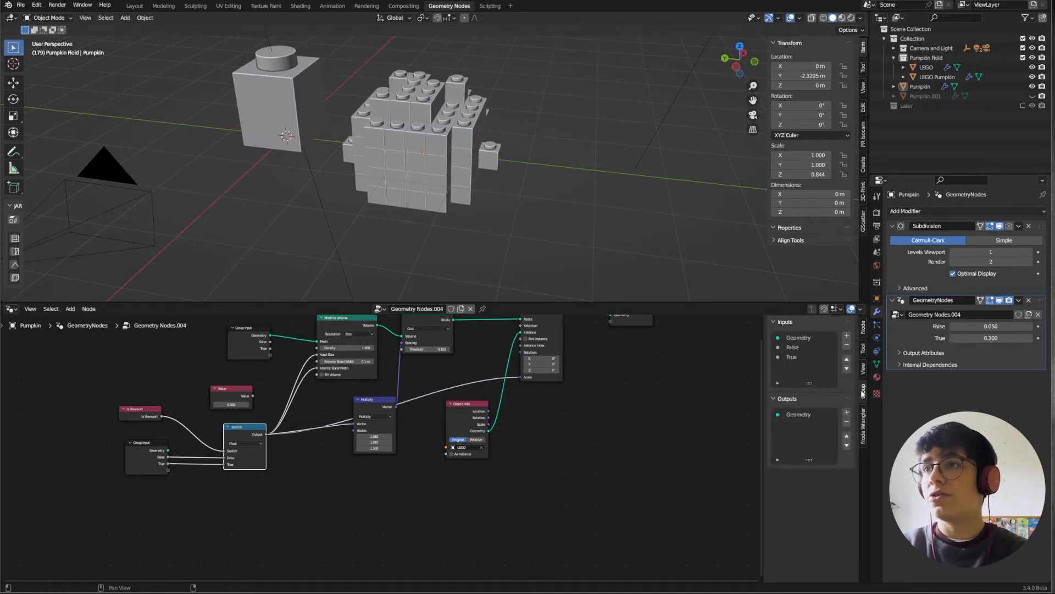
pyautogui.click(793, 348)
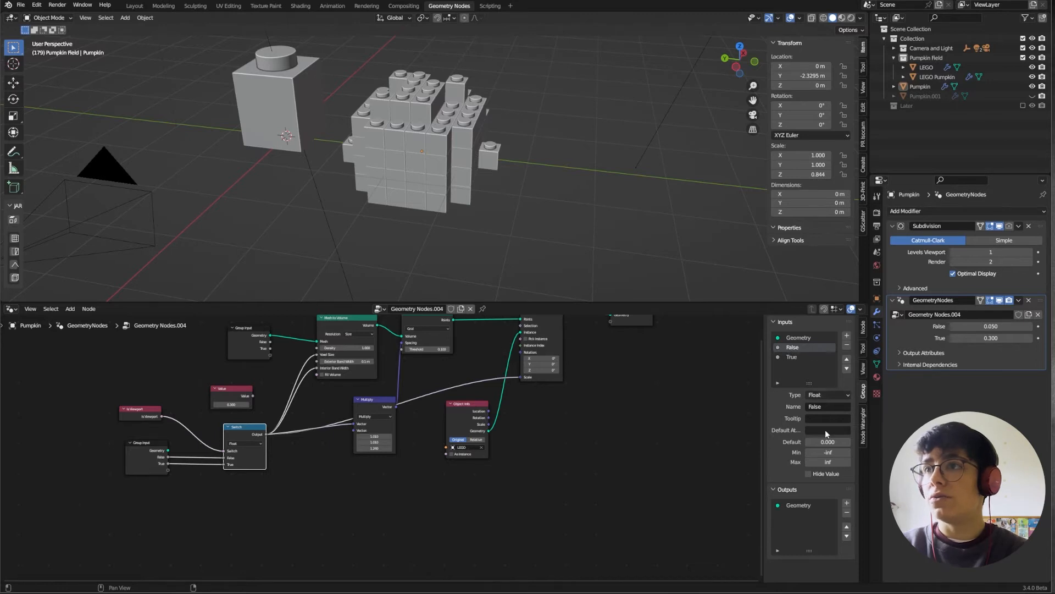
pyautogui.click(819, 407)
pyautogui.write('R')
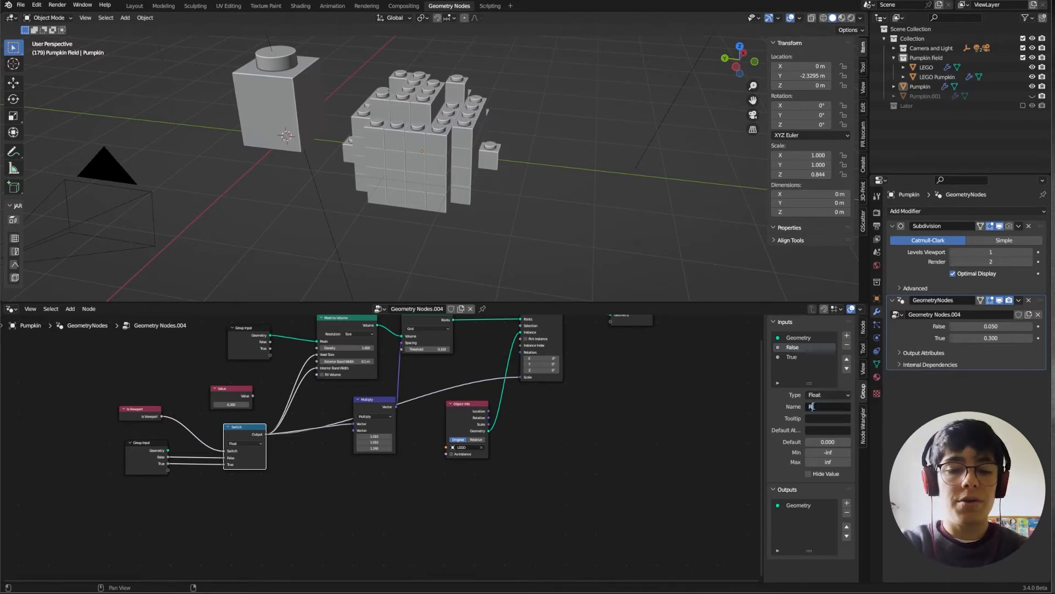
pyautogui.write('ender')
pyautogui.press('Return')
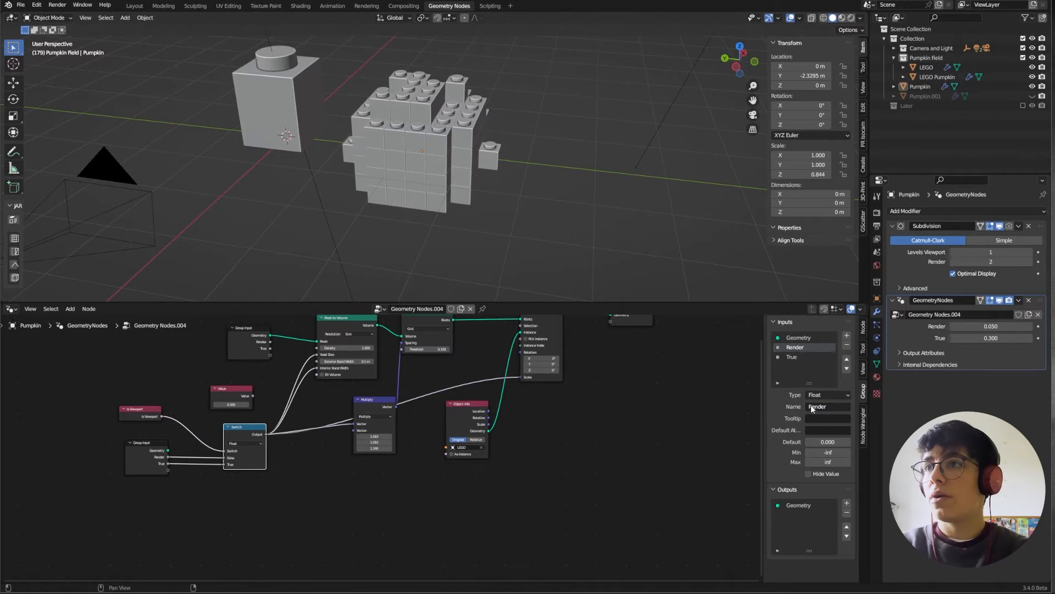
# Rename the node group's True input to View
pyautogui.click(808, 357)
pyautogui.click(825, 406)
pyautogui.write('V')
pyautogui.write('iew')
pyautogui.press('Return')
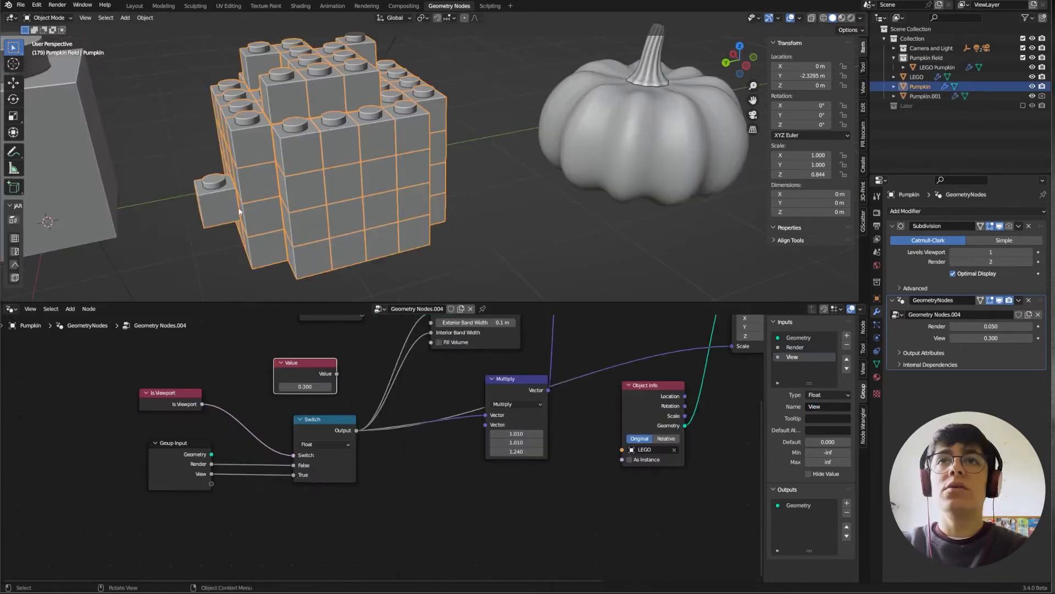
# Set the modifier's View value to 0.2, check the bricks from another angle, and refine it to 0.1
pyautogui.click(992, 338)
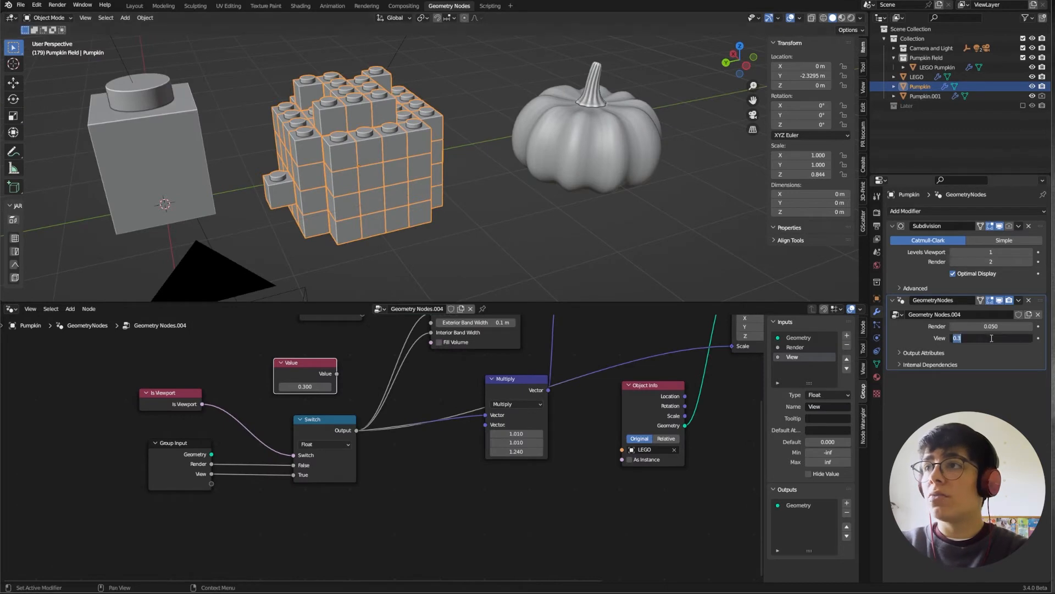
pyautogui.write('0.2')
pyautogui.press('Return')
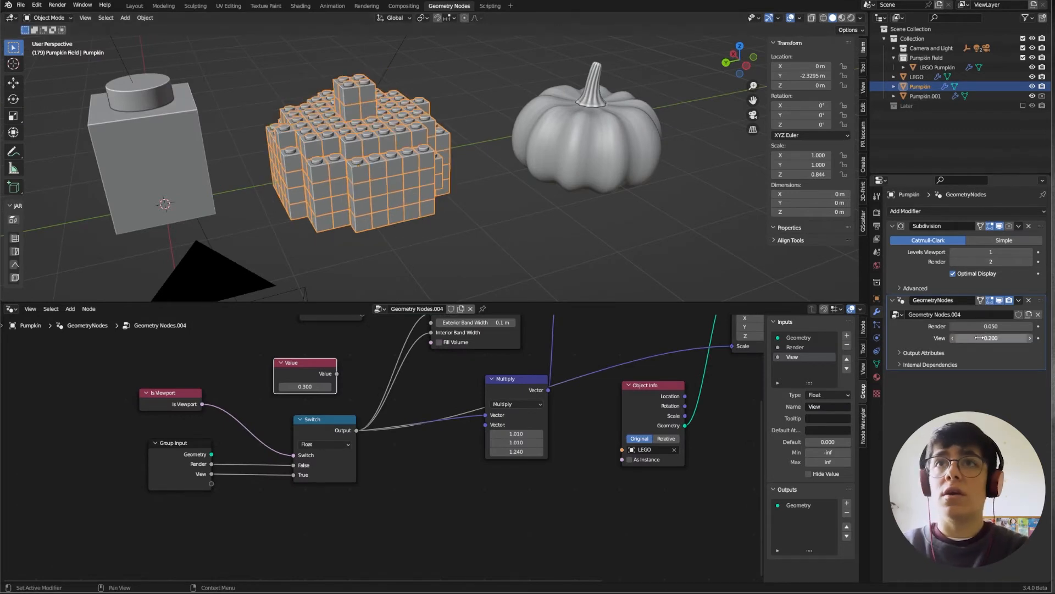
pyautogui.moveTo(351, 189); pyautogui.dragTo(481, 198, button='middle')
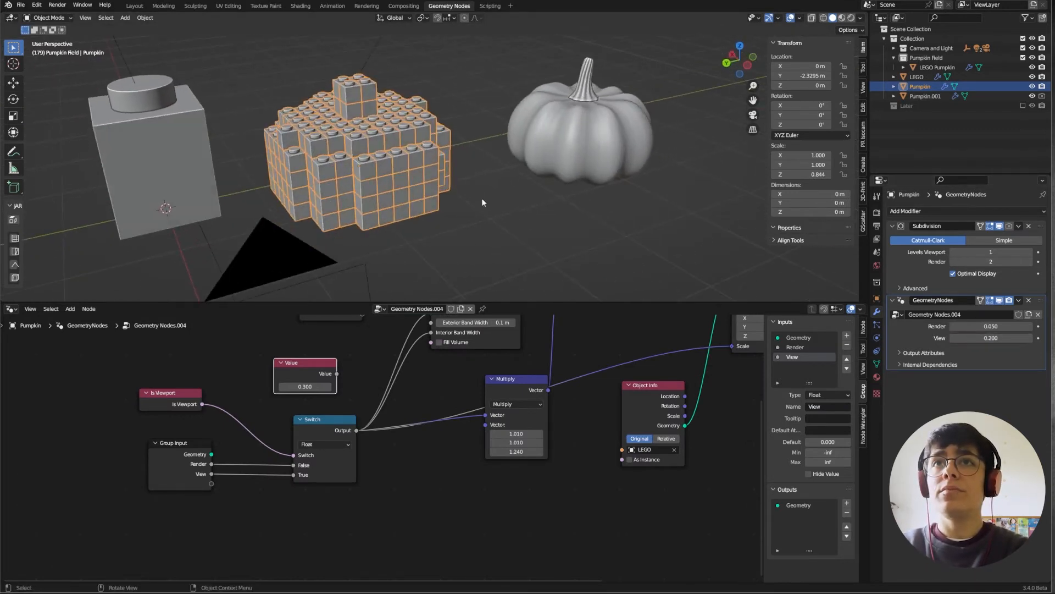
pyautogui.doubleClick(1000, 338)
pyautogui.press('BackSpace')
pyautogui.write('16')
pyautogui.press('Return')
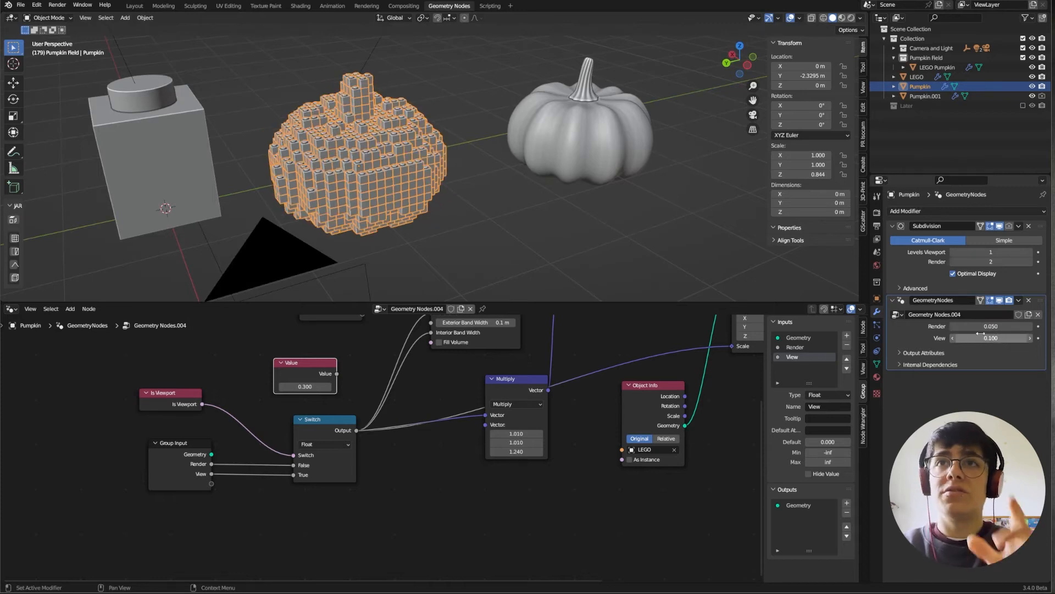
# Display the 3D viewport in Rendered shading to compare the brick pumpkin with the original pumpkin
pyautogui.click(853, 19)
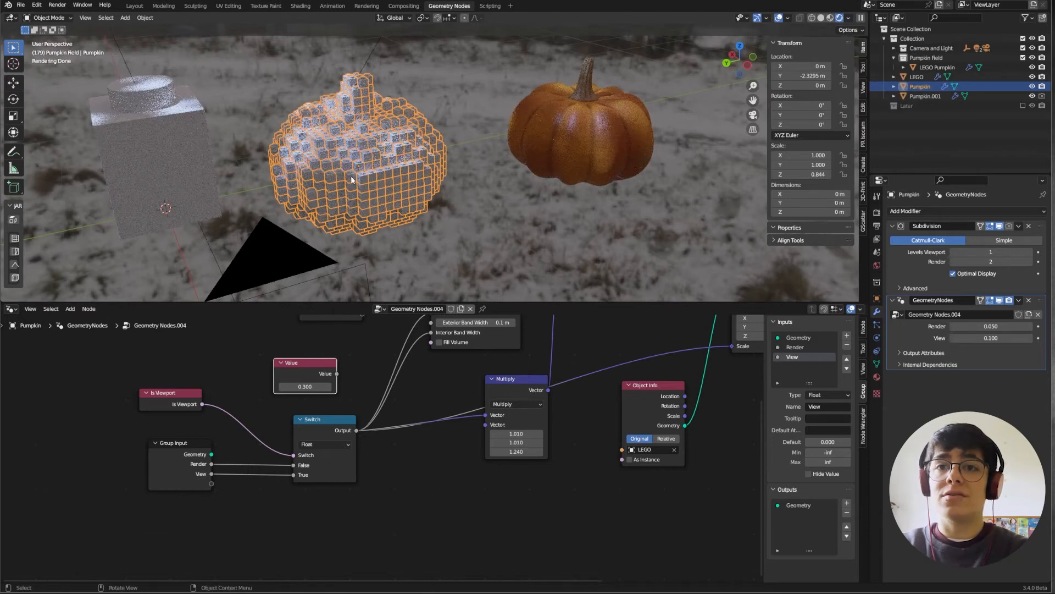
pyautogui.moveTo(614, 127); pyautogui.dragTo(575, 146, button='middle')
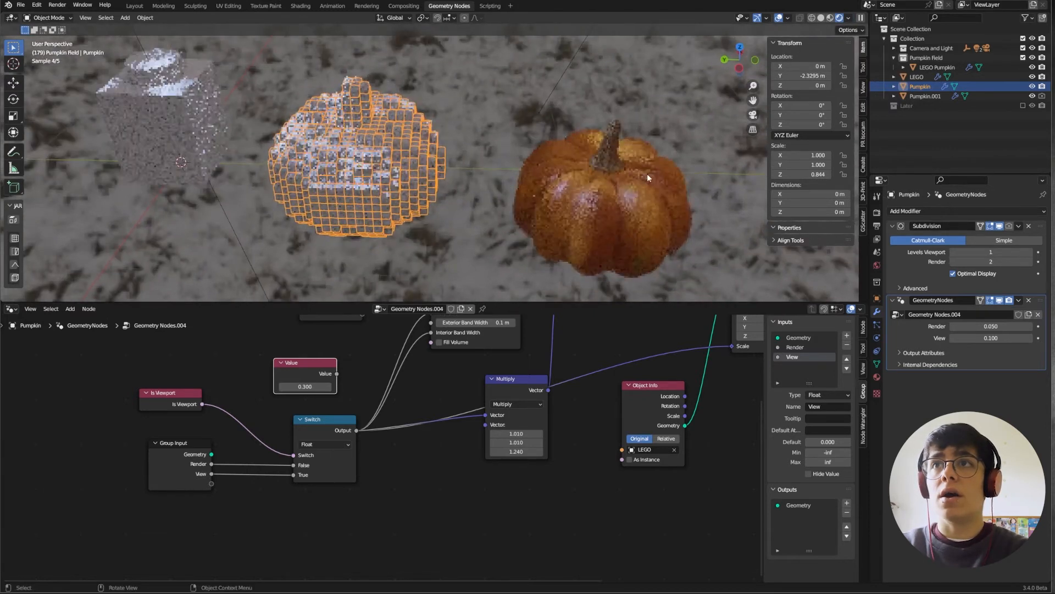
# Insert a Set Material node between Instance on Points and Group Output and assign it the Pumpkin Base material
pyautogui.scroll(-2, 387, 453)
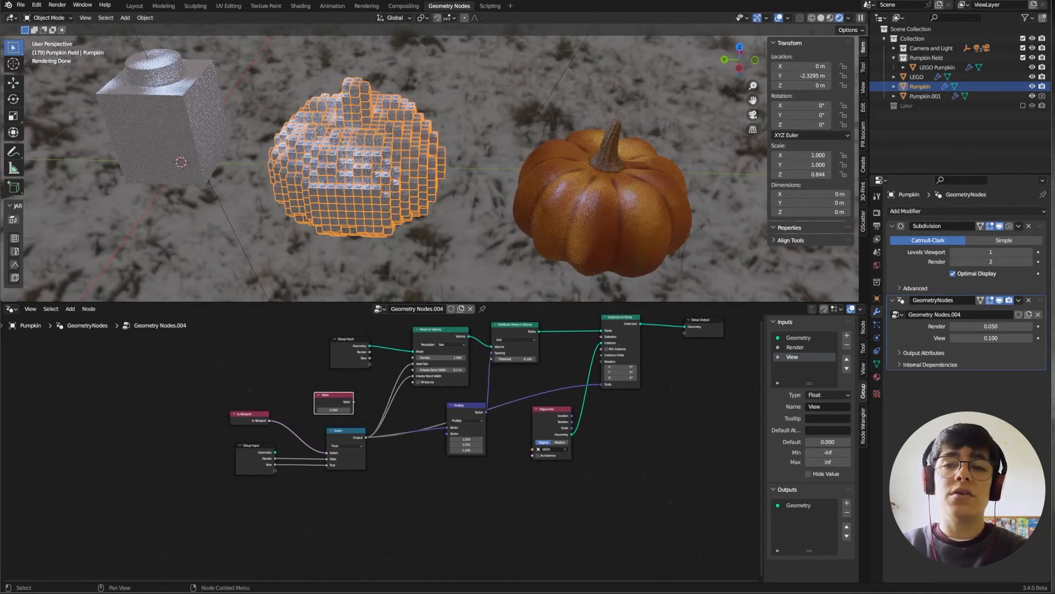
pyautogui.moveTo(596, 471); pyautogui.dragTo(379, 504, button='middle')
pyautogui.moveTo(492, 355); pyautogui.dragTo(575, 353)
pyautogui.click(519, 391)
pyautogui.hotkey('shift', 'a')
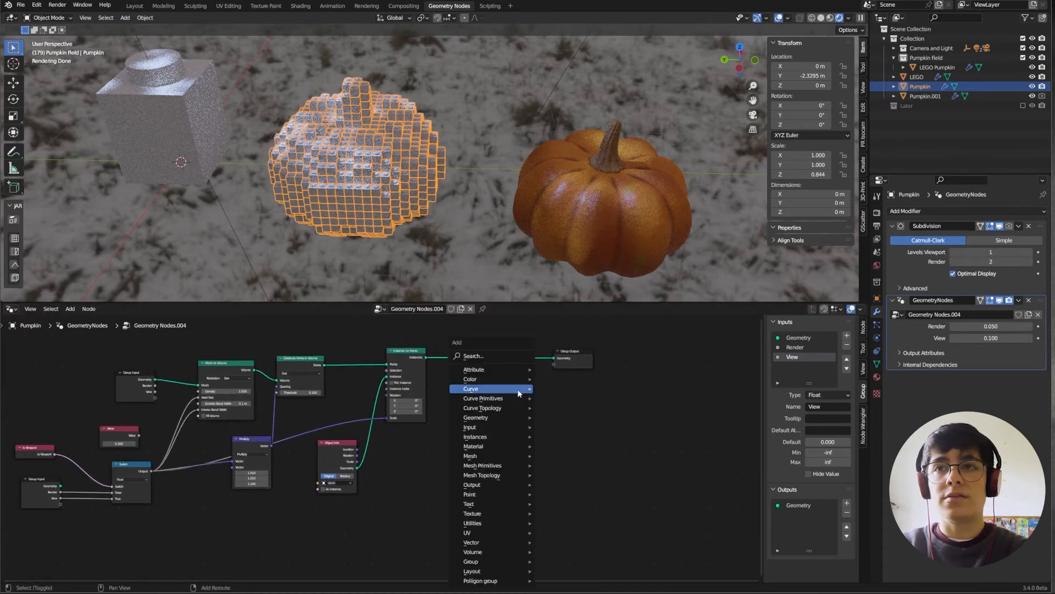
pyautogui.click(478, 358)
pyautogui.write('set')
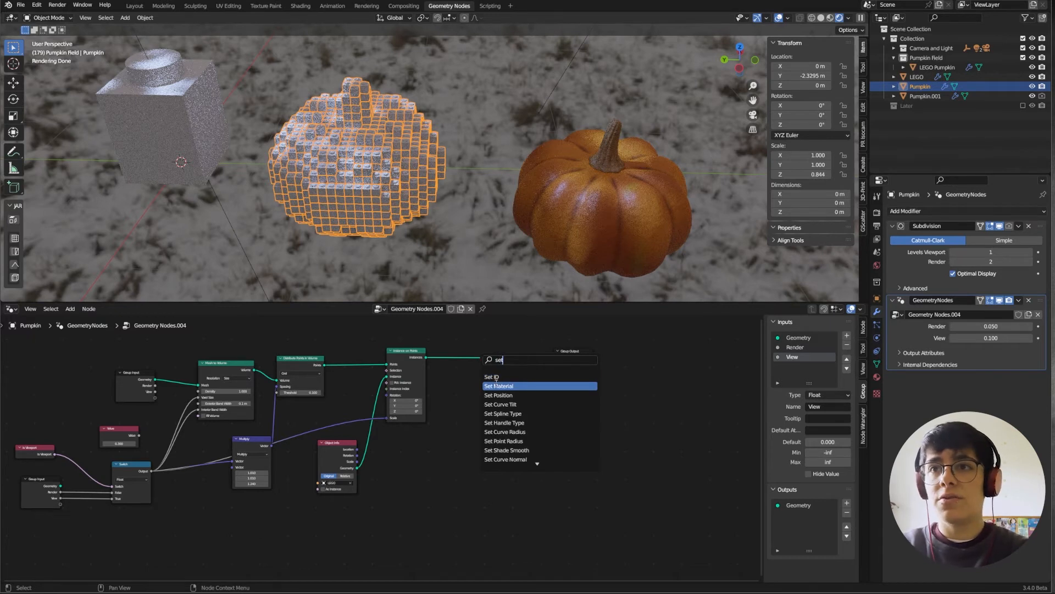
pyautogui.click(498, 386)
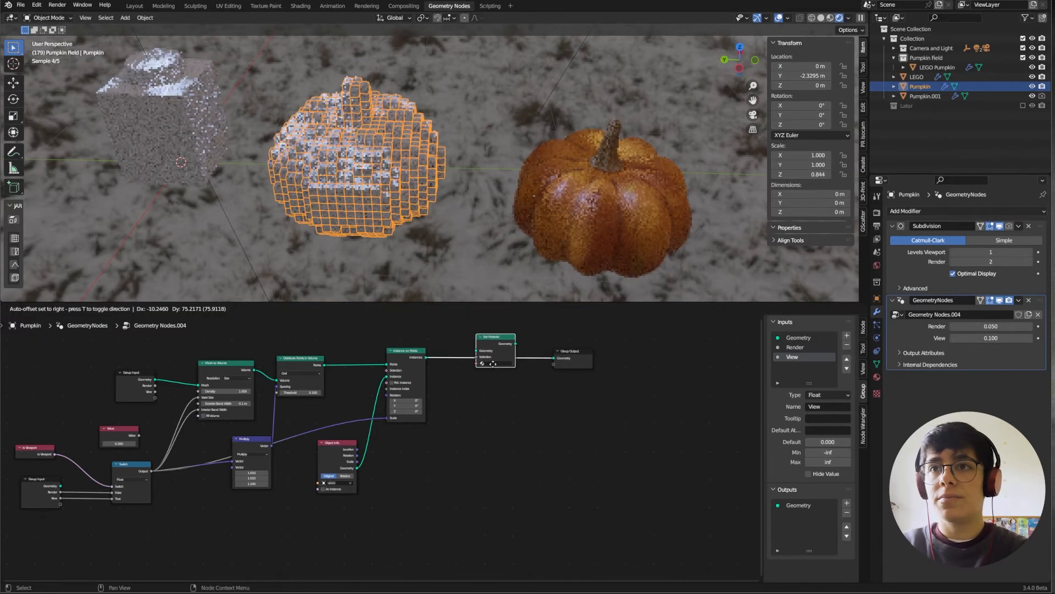
pyautogui.click(500, 373)
pyautogui.click(491, 367)
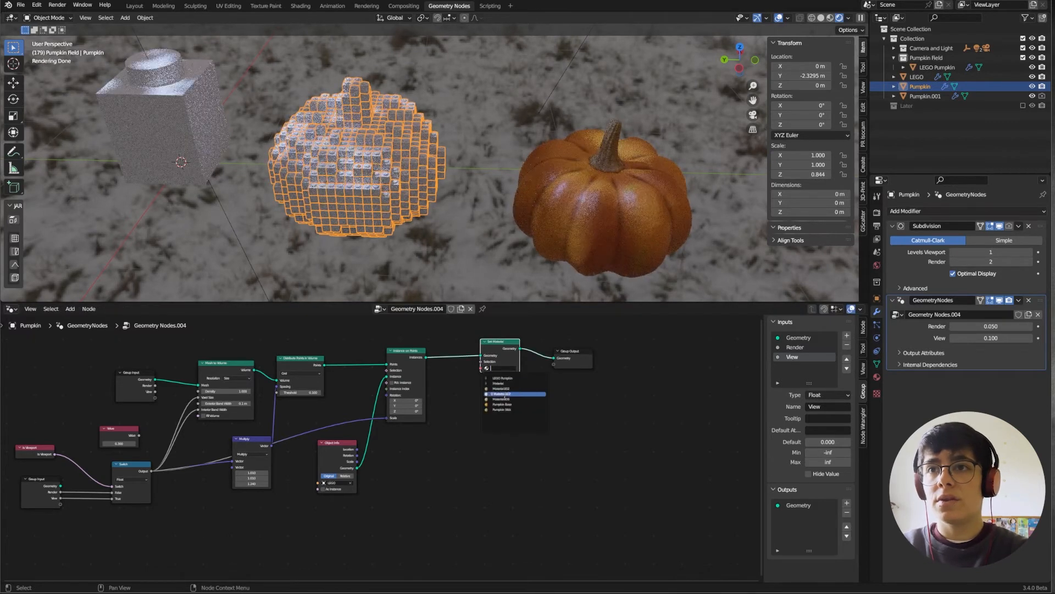
pyautogui.click(506, 404)
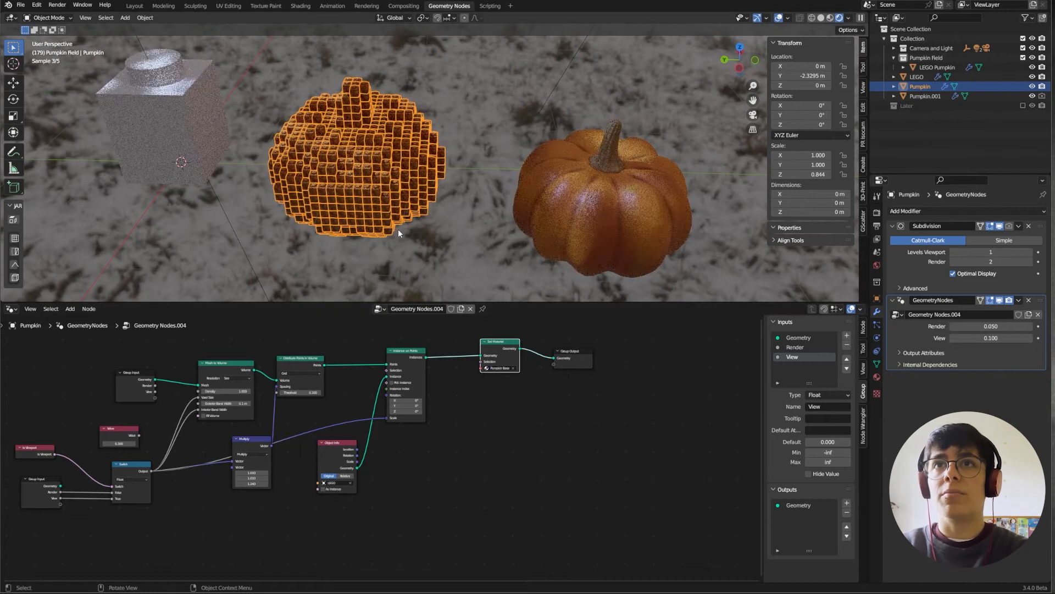
# Deselect the brick pumpkin and set the World background strength to 1
pyautogui.click(470, 251)
pyautogui.moveTo(391, 229); pyautogui.dragTo(352, 206, button='middle')
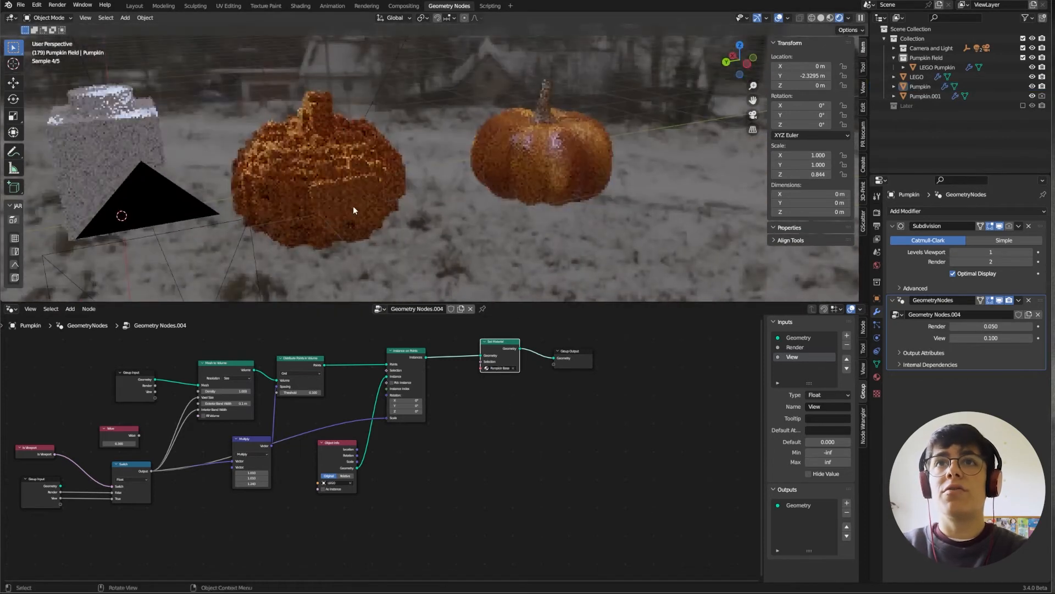
pyautogui.scroll(6, 329, 197)
pyautogui.keyDown('shift'); pyautogui.moveTo(266, 199); pyautogui.dragTo(509, 154, button='middle'); pyautogui.keyUp('shift')
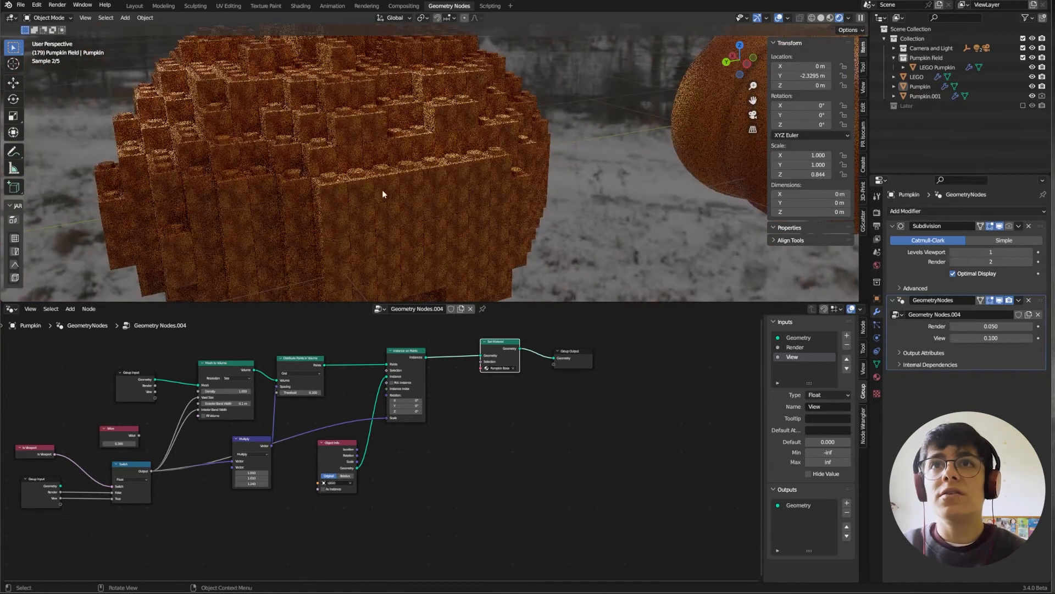
pyautogui.click(877, 265)
pyautogui.click(1004, 364)
pyautogui.click(1004, 364)
pyautogui.press('BackSpace')
pyautogui.press('BackSpace')
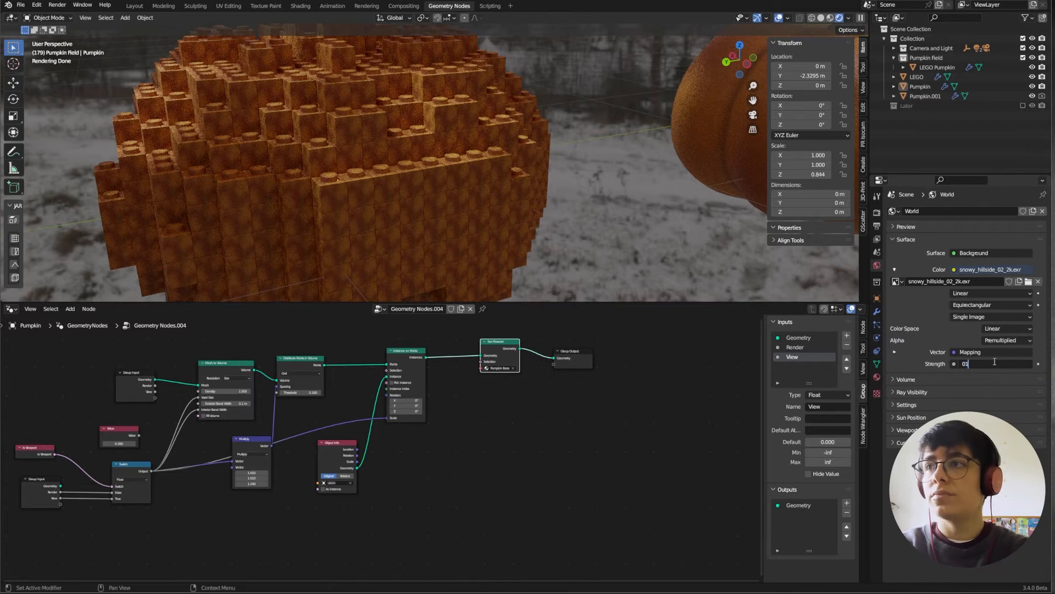
pyautogui.press('Return')
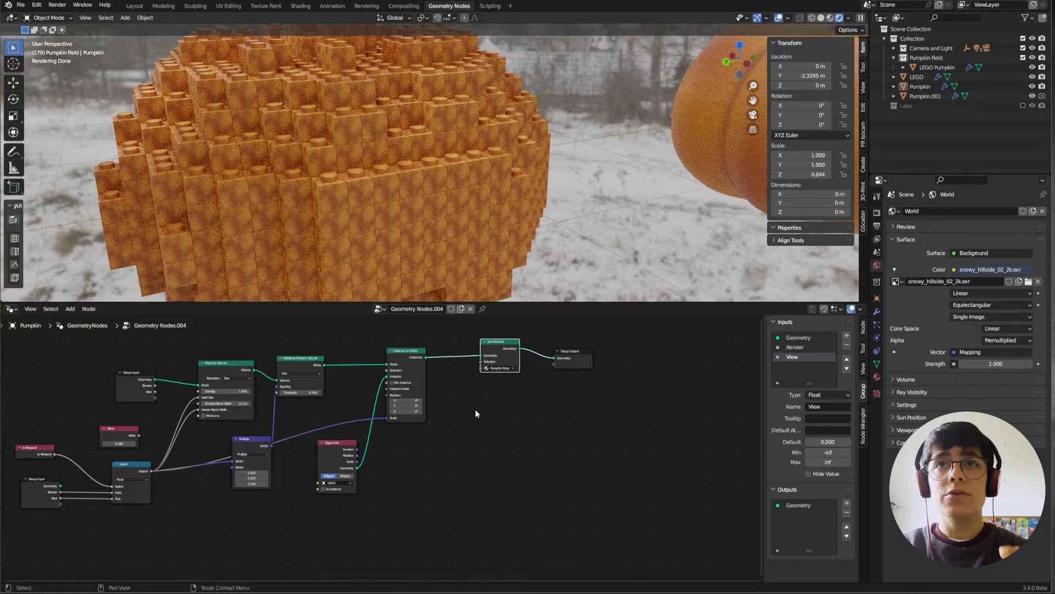
# Select the original smooth pumpkin and show its material nodes in the Shading workspace
pyautogui.scroll(-1, 475, 409)
pyautogui.moveTo(411, 166)
pyautogui.mouseDown(button='middle')
pyautogui.moveTo(376, 137)
pyautogui.moveTo(391, 173)
pyautogui.mouseUp(button='middle')
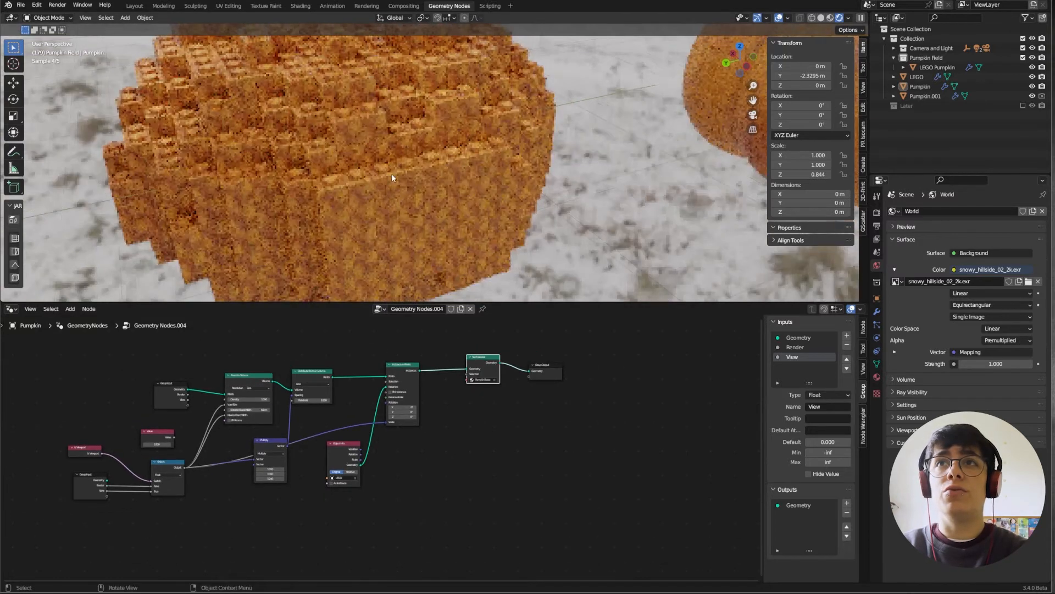
pyautogui.scroll(-6, 392, 174)
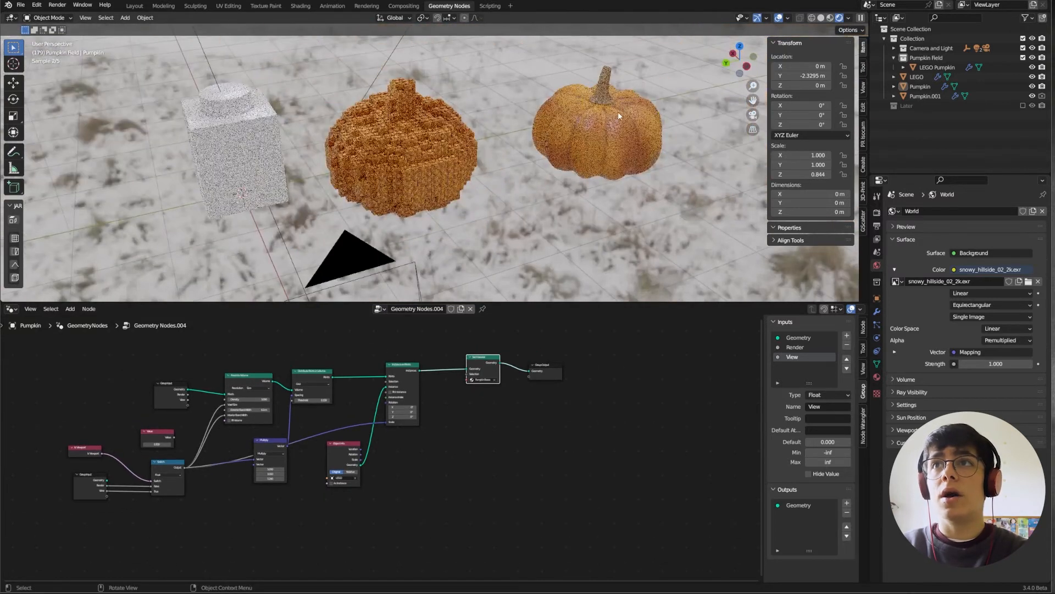
pyautogui.click(611, 112)
pyautogui.click(301, 5)
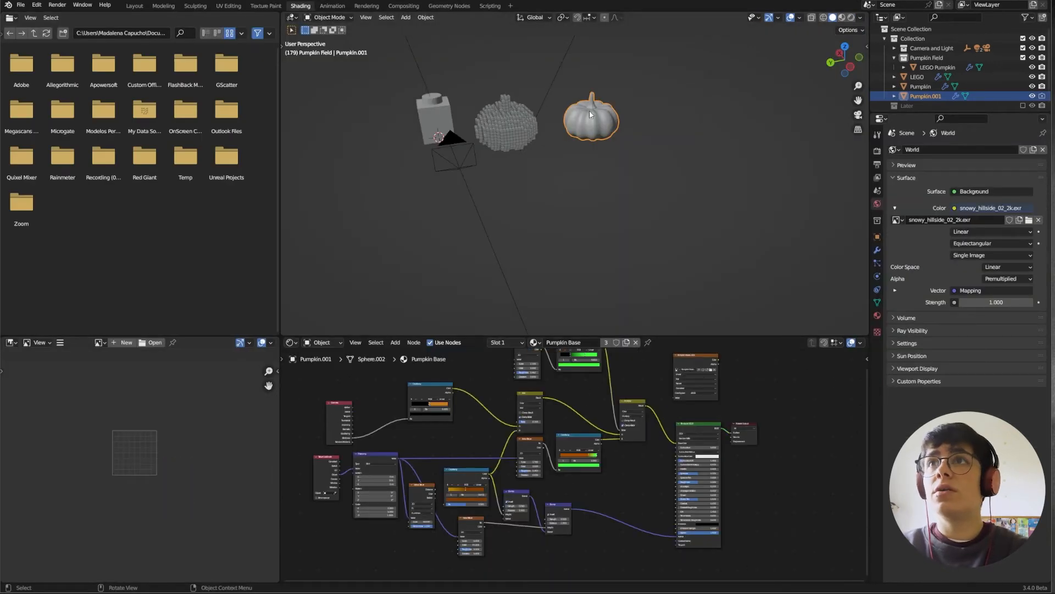
pyautogui.scroll(-1, 551, 475)
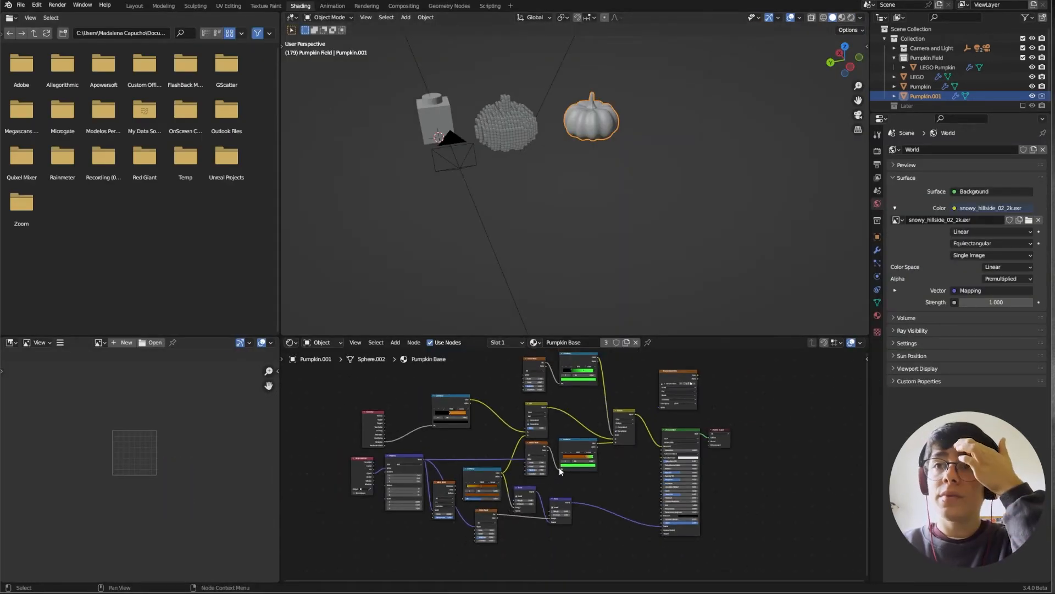
# Examine the shader nodes of the smooth pumpkin's Pumpkin Base and Pumpkin Stick materials, ending on Pumpkin Base
pyautogui.moveTo(305, 385); pyautogui.dragTo(681, 550)
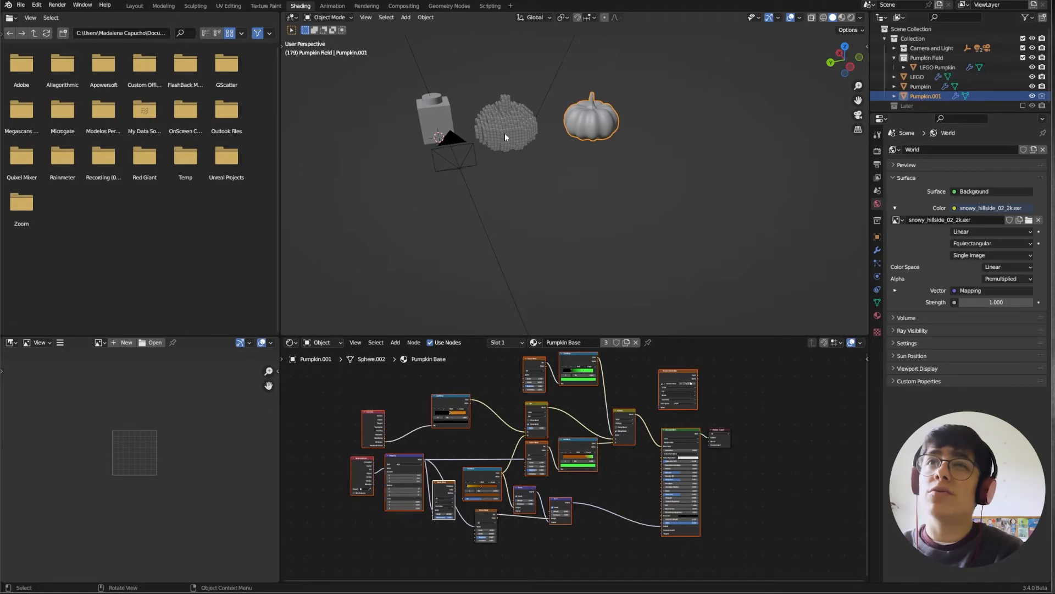
pyautogui.click(609, 530)
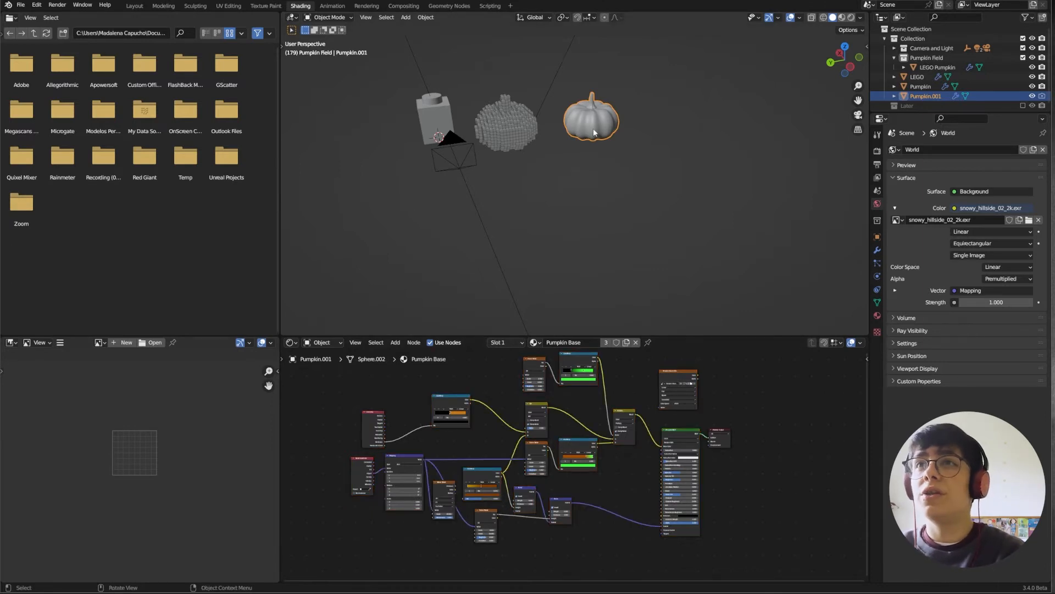
pyautogui.moveTo(339, 377); pyautogui.dragTo(713, 577)
pyautogui.click(878, 316)
pyautogui.click(926, 161)
pyautogui.click(928, 152)
pyautogui.click(926, 161)
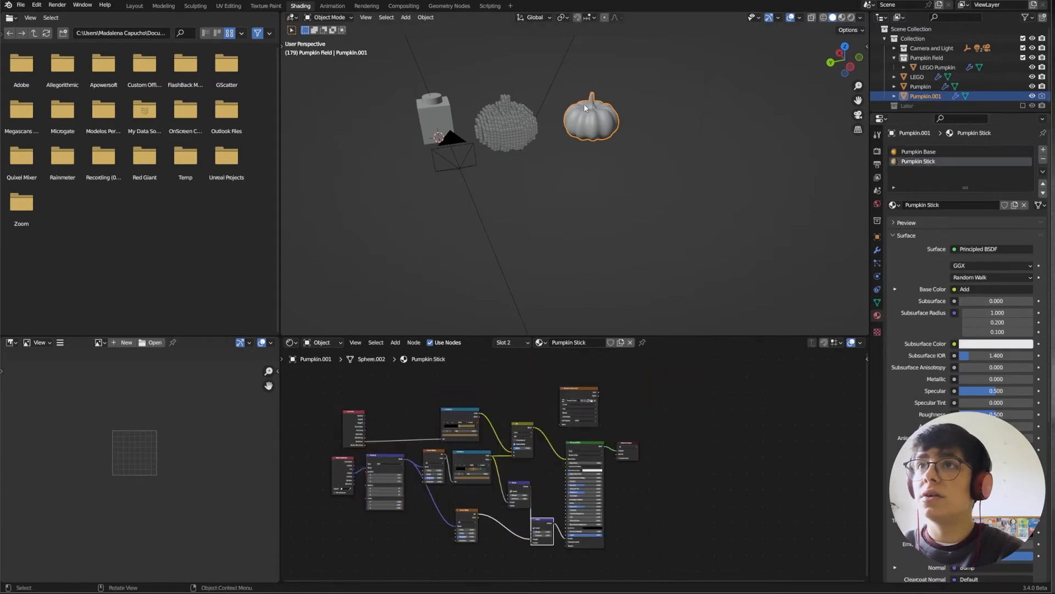
pyautogui.click(907, 151)
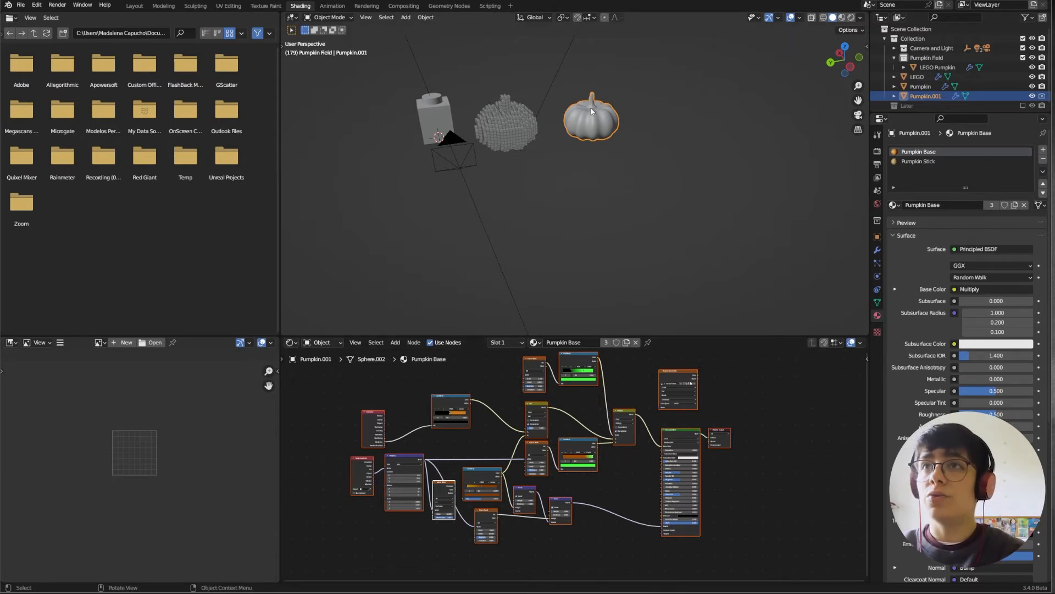
# Open the UV Editing workspace and bring the smooth pumpkin and its existing UV layout into view
pyautogui.scroll(3, 601, 133)
pyautogui.keyDown('shift'); pyautogui.moveTo(600, 134); pyautogui.dragTo(543, 260, button='middle'); pyautogui.keyUp('shift')
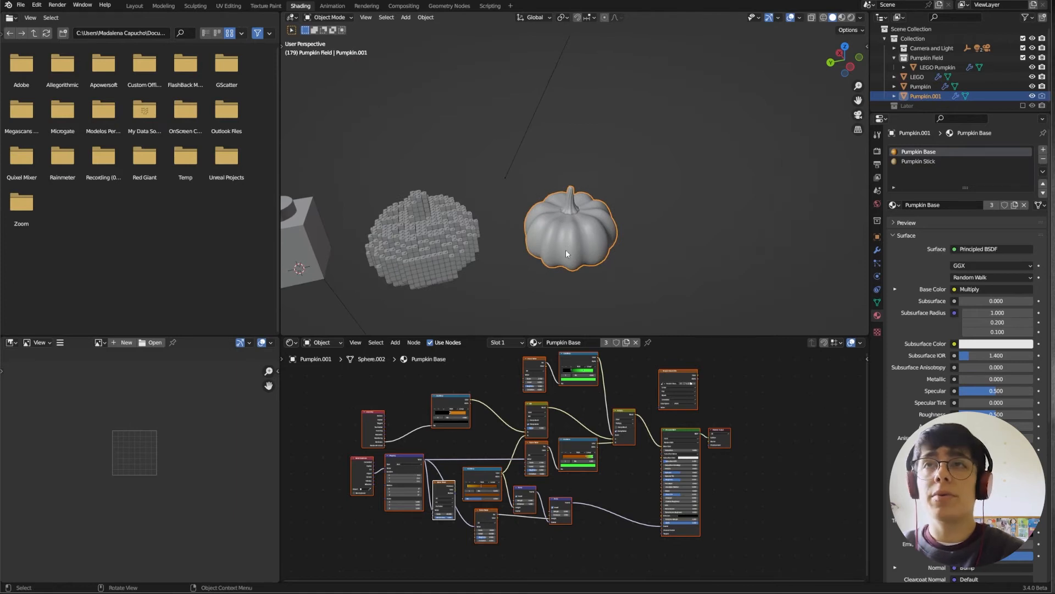
pyautogui.click(229, 6)
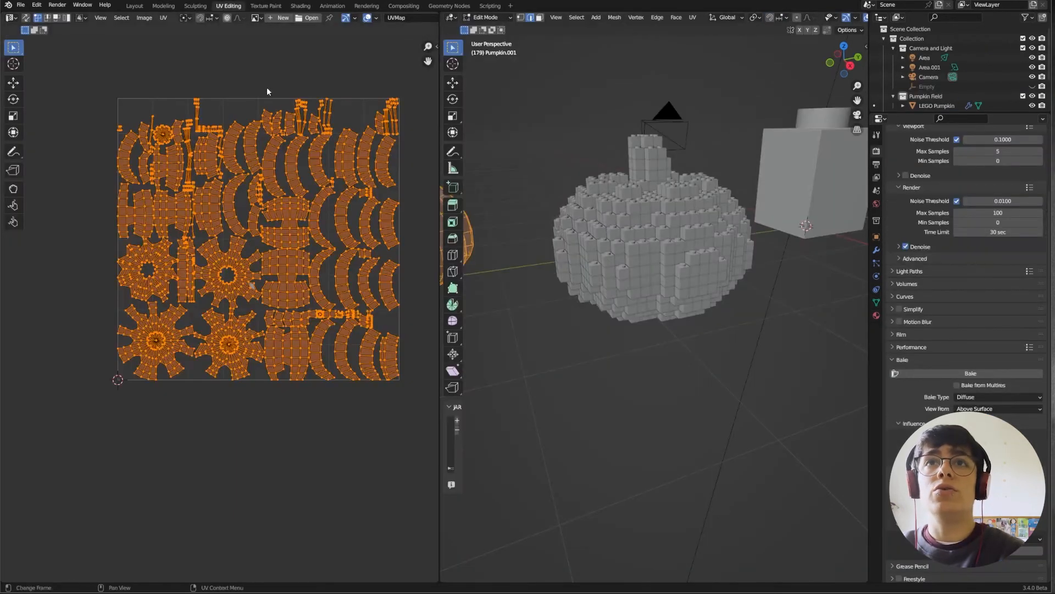
pyautogui.scroll(-2, 267, 91)
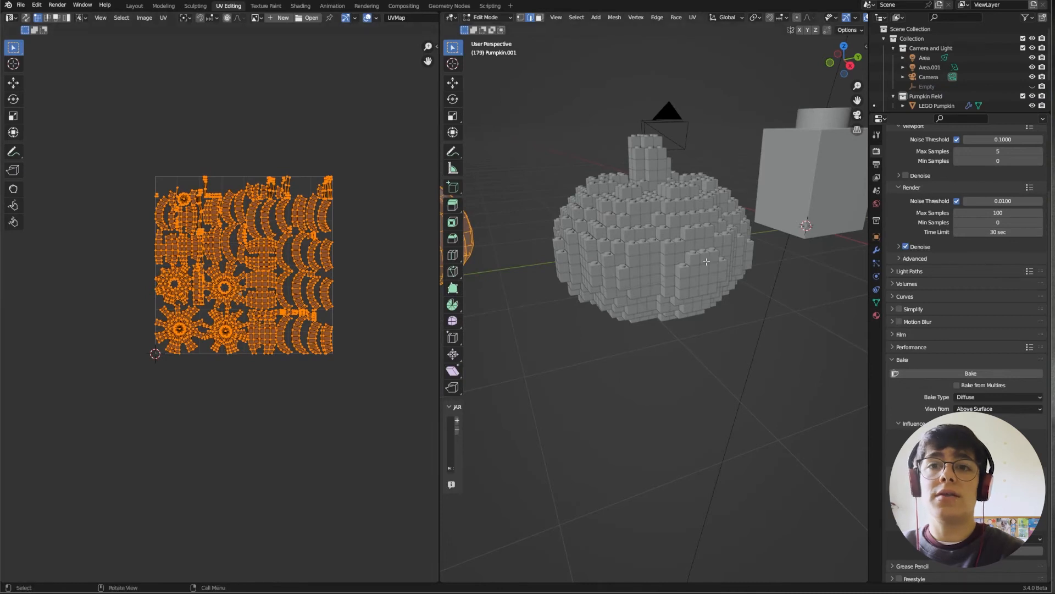
pyautogui.moveTo(500, 262); pyautogui.dragTo(733, 228, button='middle')
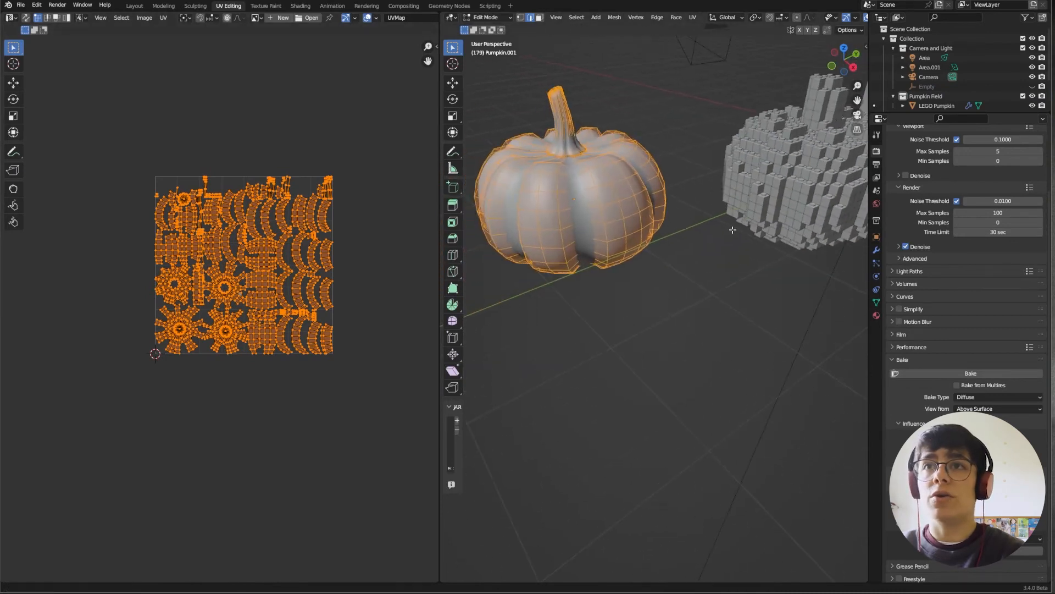
# Select all faces of the smooth pumpkin in face mode and unwrap them with Smart UV Project using an island margin of 0.01
pyautogui.click(629, 221)
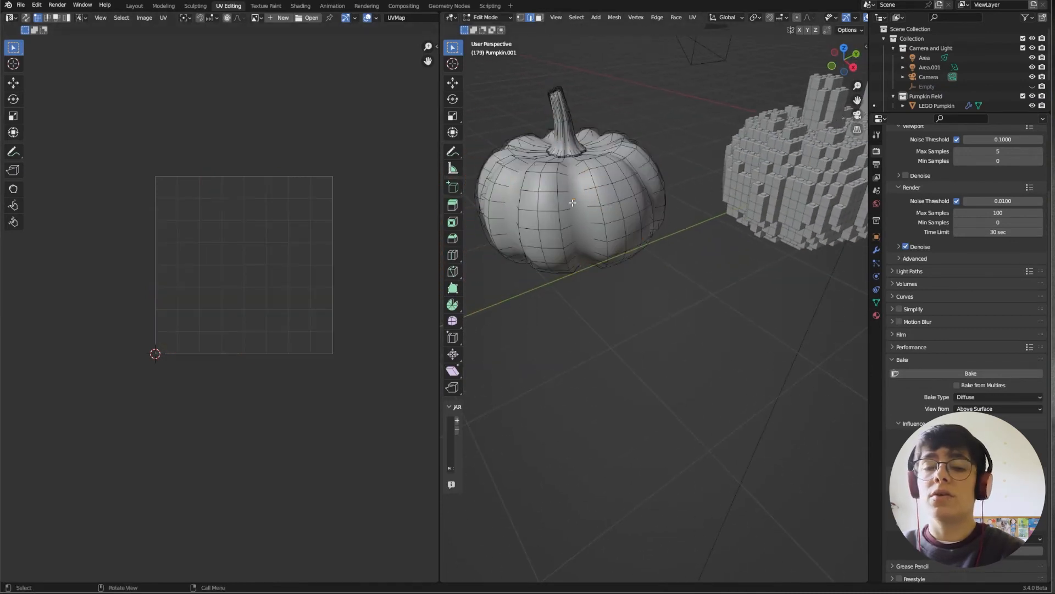
pyautogui.hotkey('ctrl', 'Tab')
pyautogui.click(711, 195)
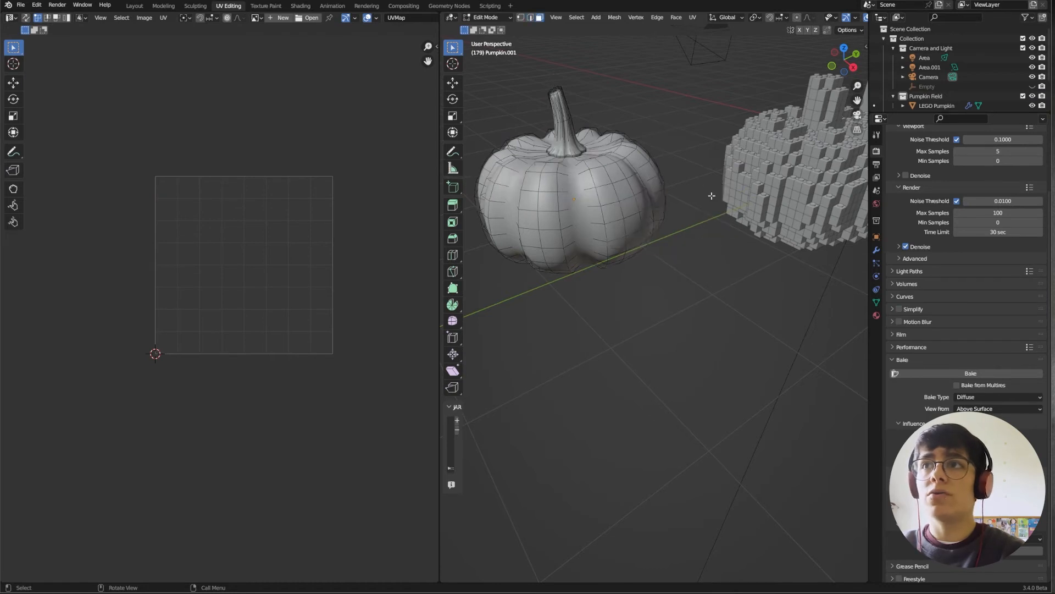
pyautogui.scroll(-1, 712, 194)
pyautogui.press('a')
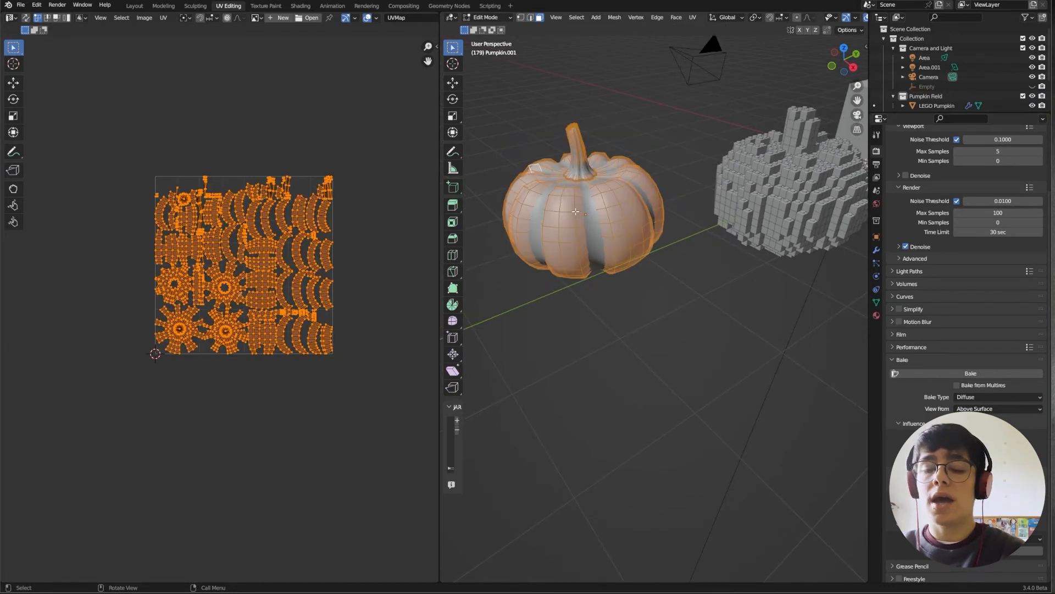
pyautogui.press('u')
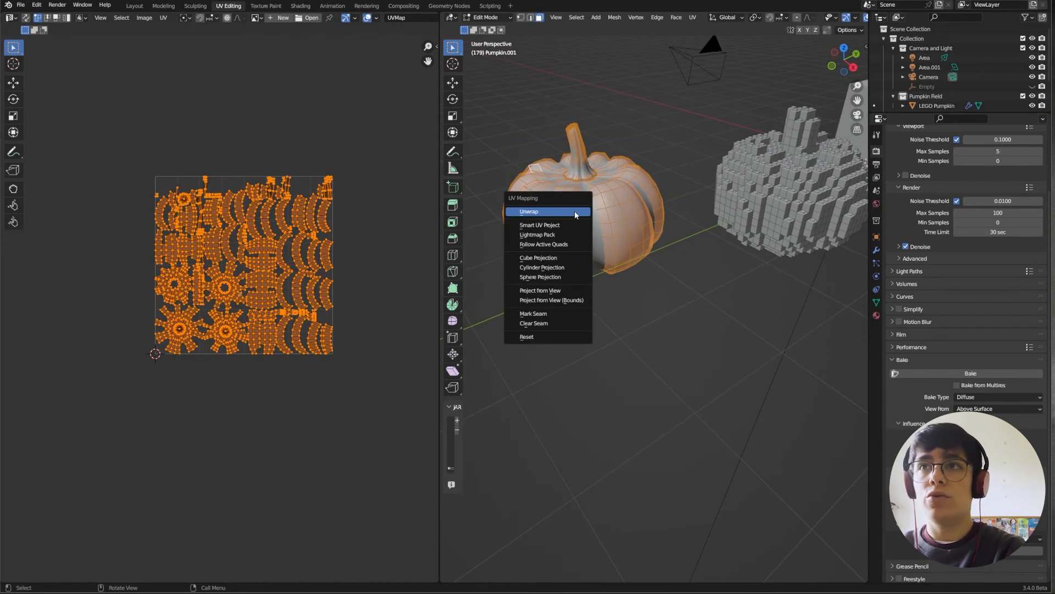
pyautogui.click(545, 227)
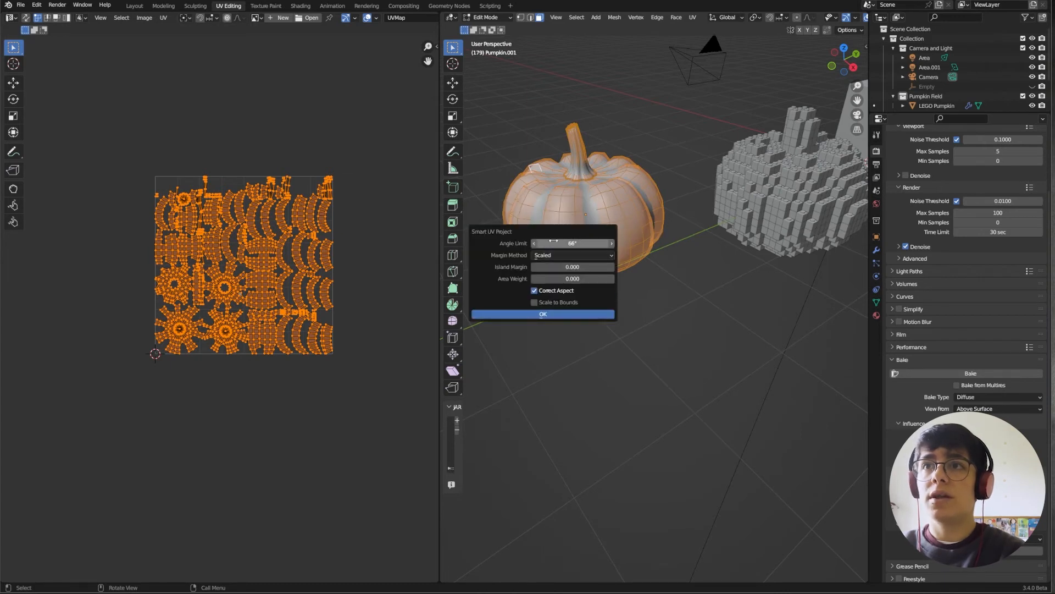
pyautogui.click(574, 267)
pyautogui.write('0.0')
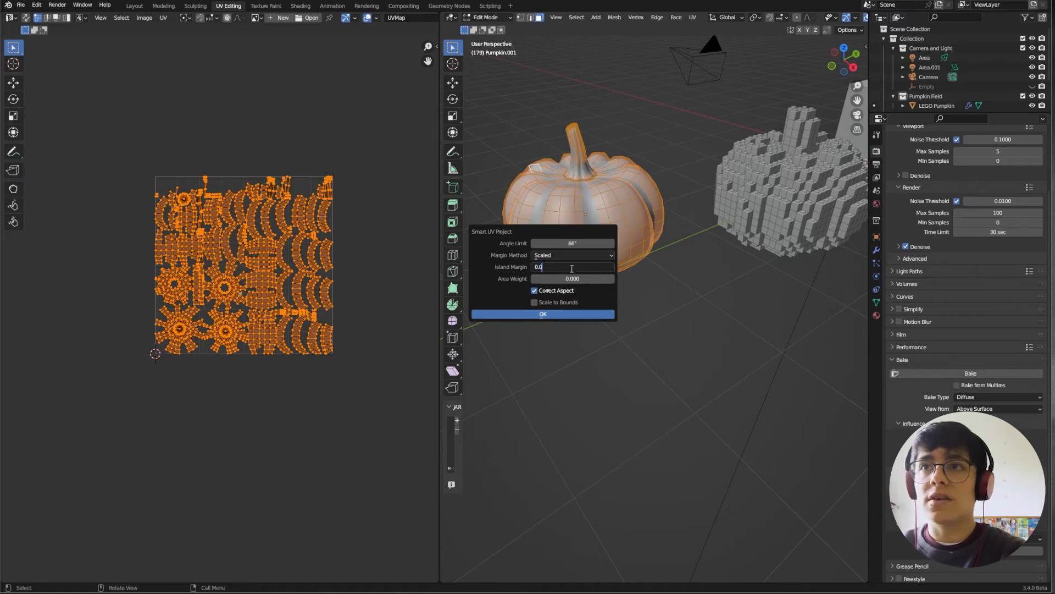
pyautogui.write('1')
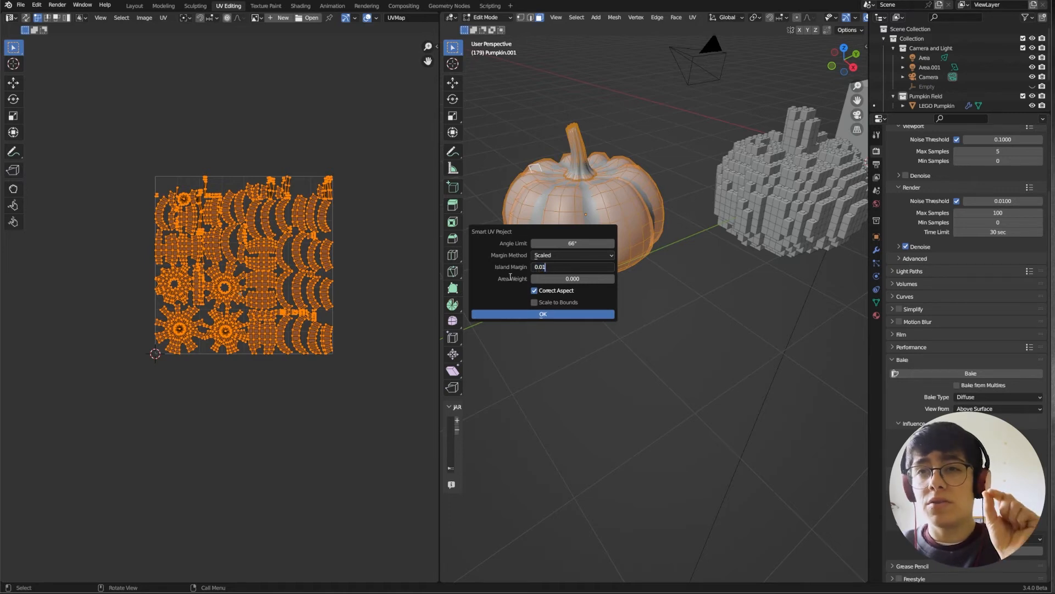
pyautogui.press('Return')
pyautogui.click(556, 314)
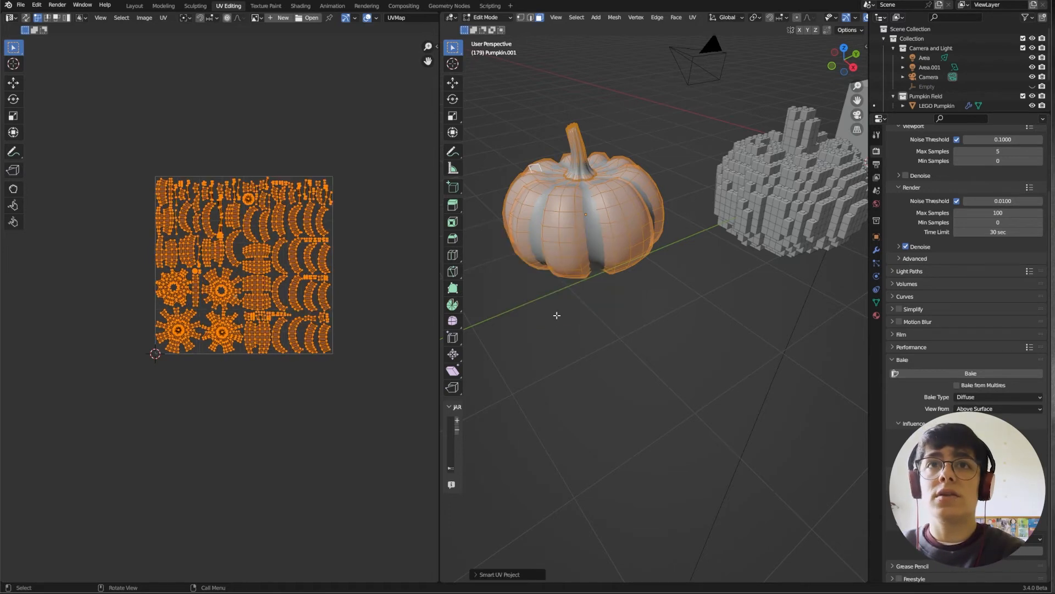
# Examine the spacing between the islands across the smooth pumpkin's new UV layout
pyautogui.scroll(3, 225, 256)
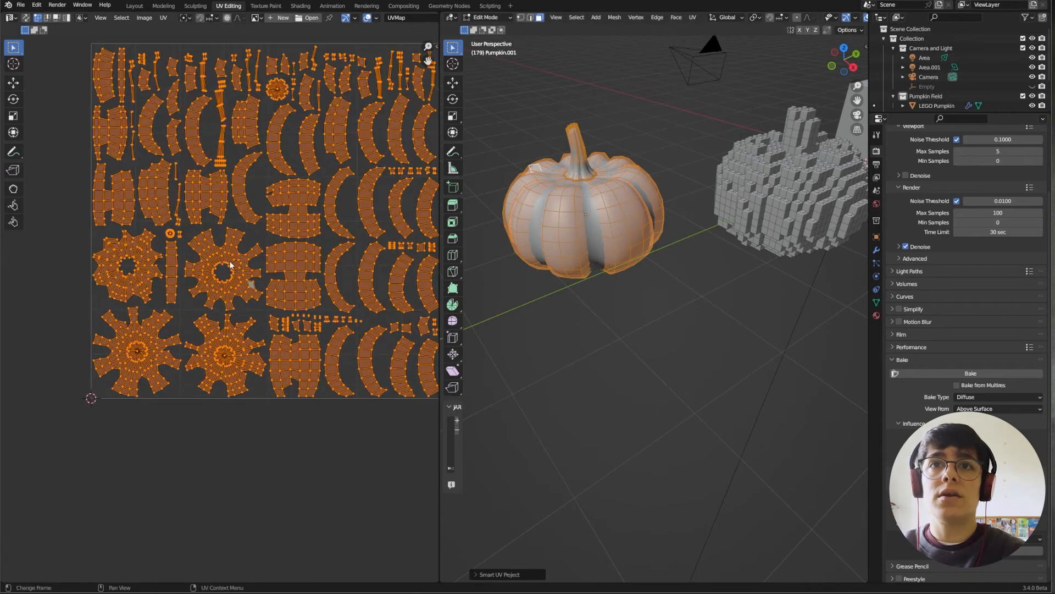
pyautogui.scroll(-1, 230, 265)
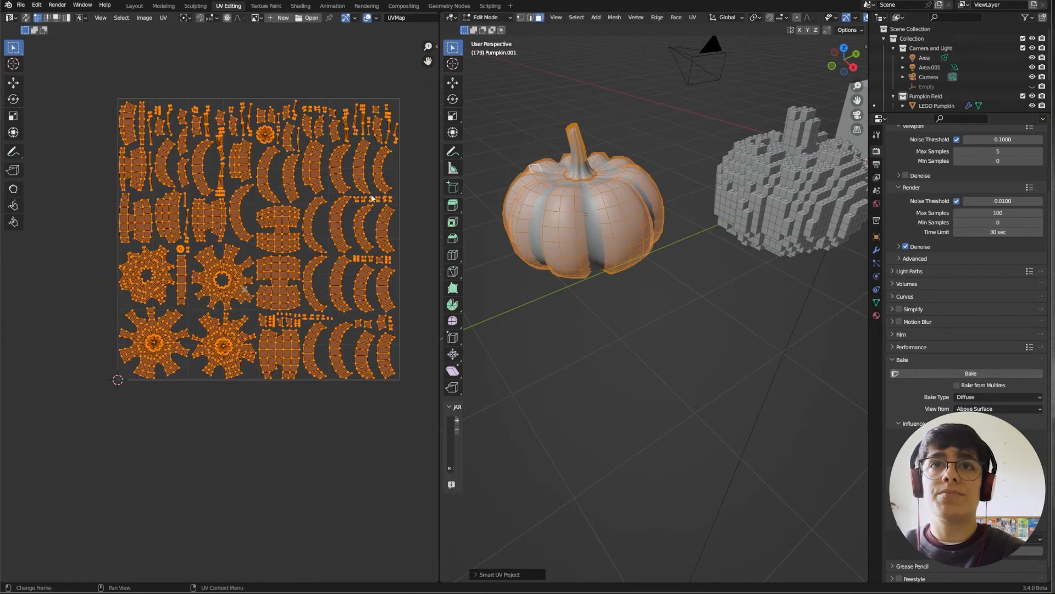
pyautogui.scroll(2, 129, 275)
pyautogui.moveTo(101, 174); pyautogui.dragTo(237, 349, button='middle')
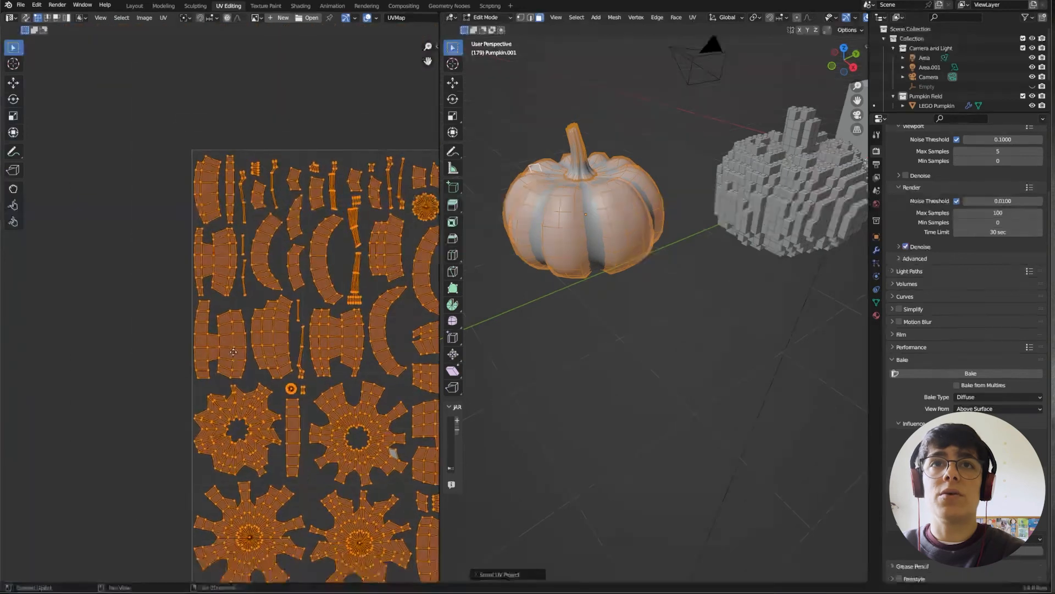
pyautogui.scroll(3, 182, 264)
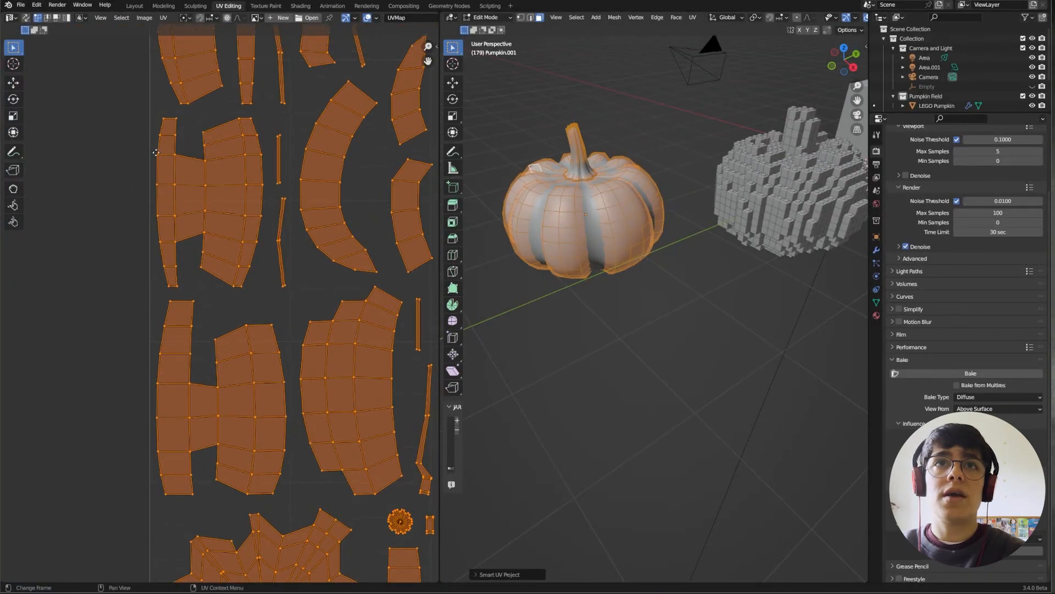
pyautogui.scroll(-2, 147, 369)
pyautogui.moveTo(360, 213); pyautogui.dragTo(135, 212, button='middle')
pyautogui.moveTo(370, 234); pyautogui.dragTo(248, 220, button='middle')
pyautogui.moveTo(362, 469)
pyautogui.mouseDown(button='middle')
pyautogui.moveTo(293, 233)
pyautogui.moveTo(324, 97)
pyautogui.mouseUp(button='middle')
pyautogui.moveTo(209, 325); pyautogui.dragTo(410, 125, button='middle')
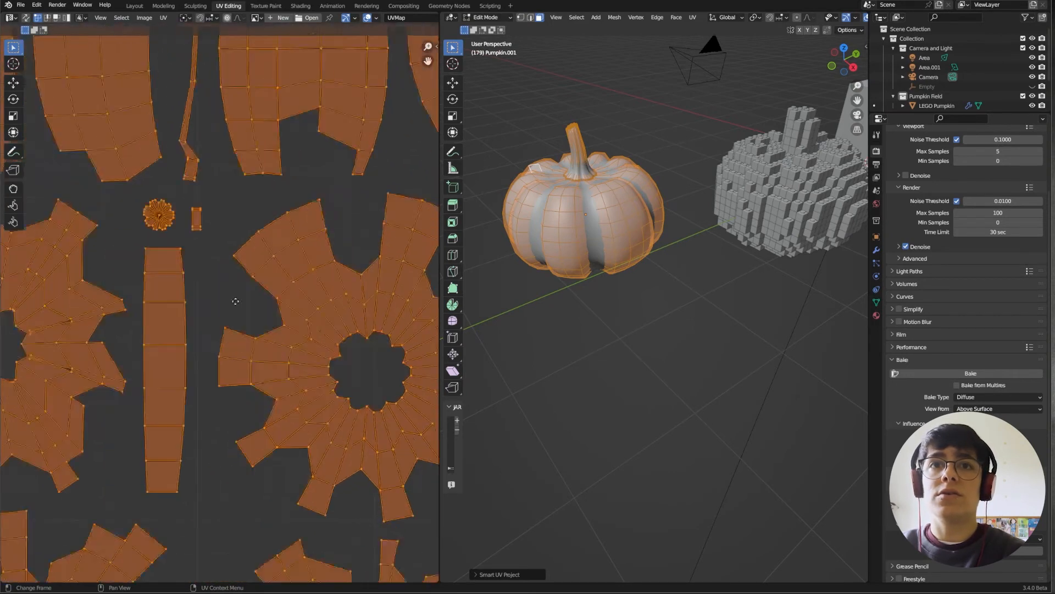
pyautogui.scroll(-6, 242, 291)
pyautogui.moveTo(254, 334); pyautogui.dragTo(156, 265, button='middle')
pyautogui.scroll(-2, 210, 313)
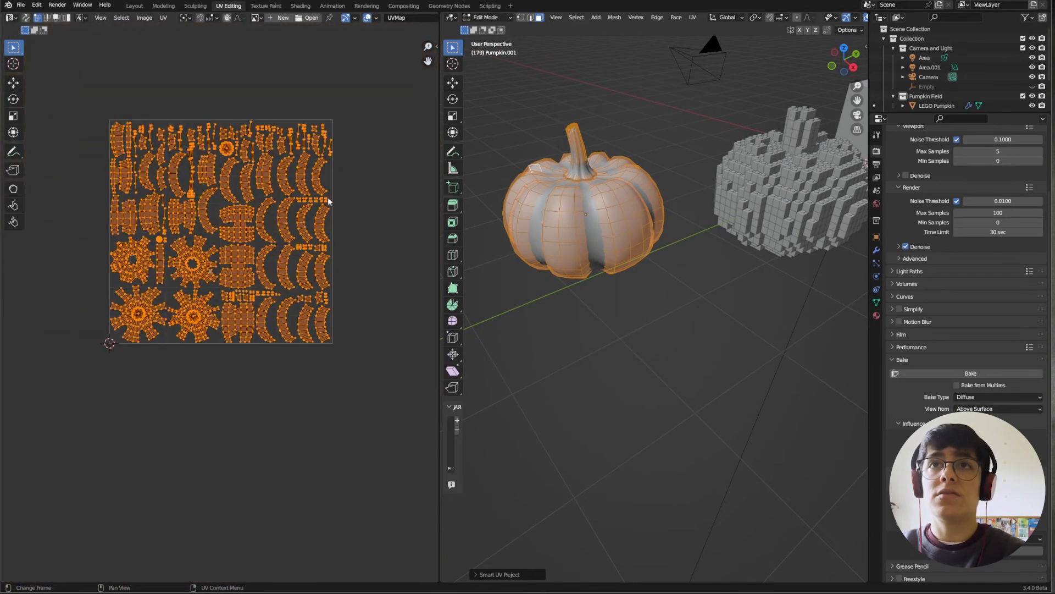
pyautogui.moveTo(618, 190); pyautogui.dragTo(594, 198, button='middle')
# Return to the Shading workspace and delete the Pumpkin Base1.001 image texture node from the Pumpkin Base material
pyautogui.click(301, 8)
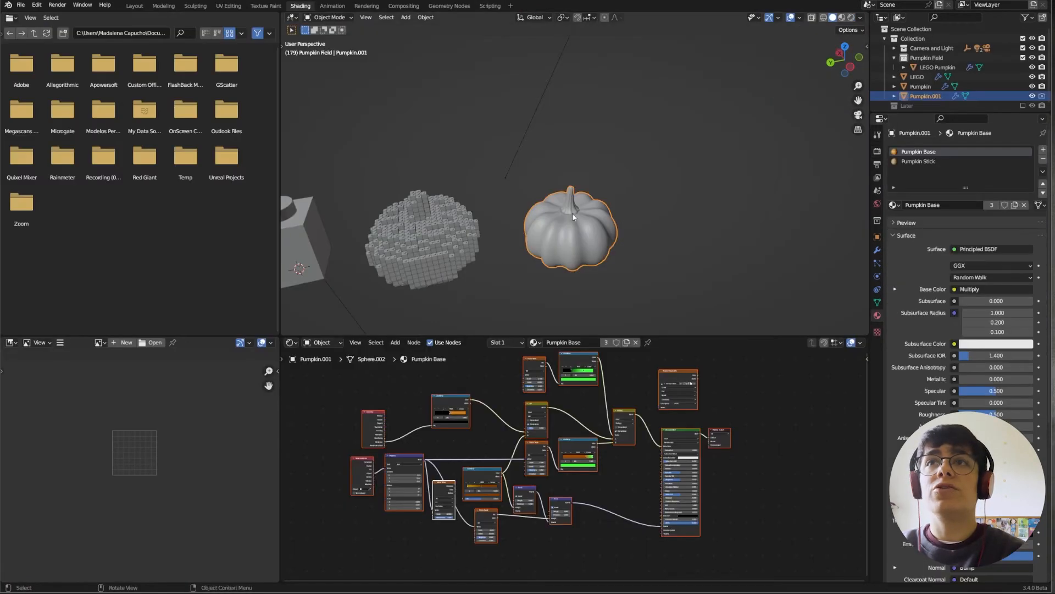
pyautogui.scroll(5, 522, 420)
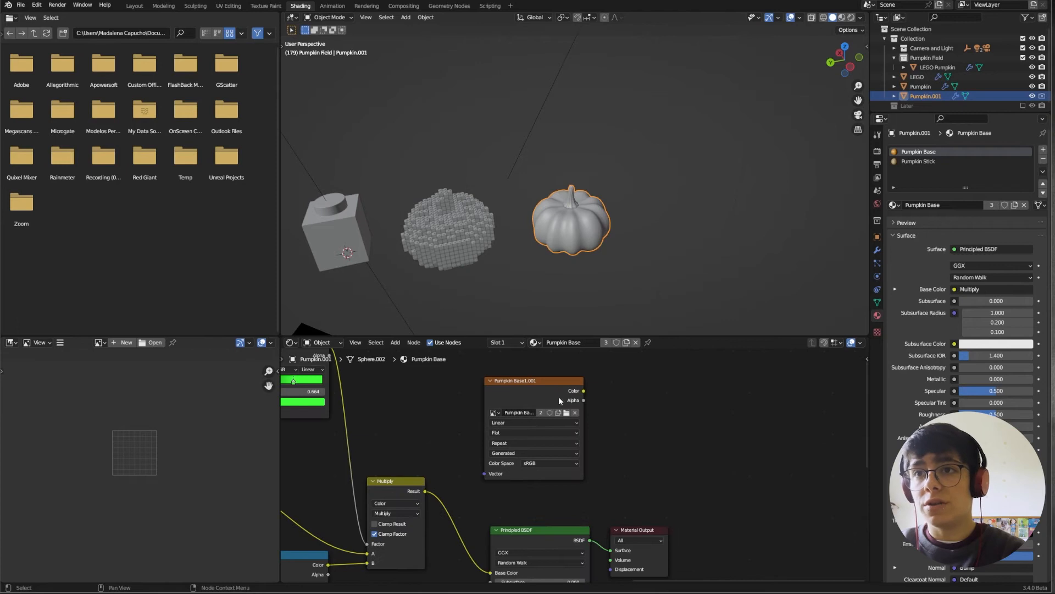
pyautogui.moveTo(546, 387)
pyautogui.mouseDown()
pyautogui.moveTo(515, 374)
pyautogui.moveTo(552, 382)
pyautogui.mouseUp()
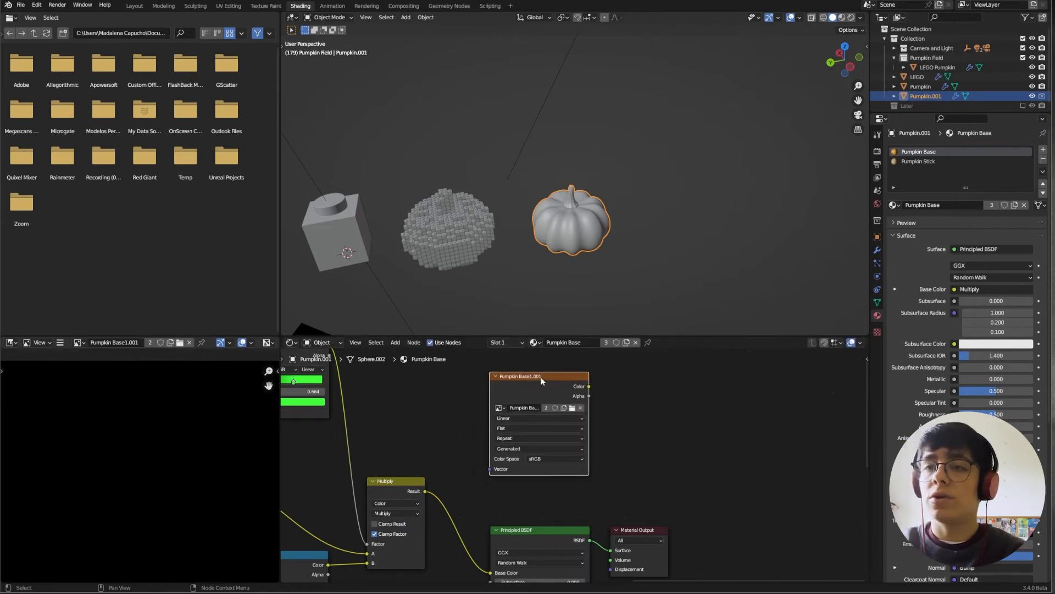
pyautogui.press('x')
# Add an unconnected Image Texture node above the Principled BSDF in the Pumpkin Base material
pyautogui.hotkey('shift', 'a')
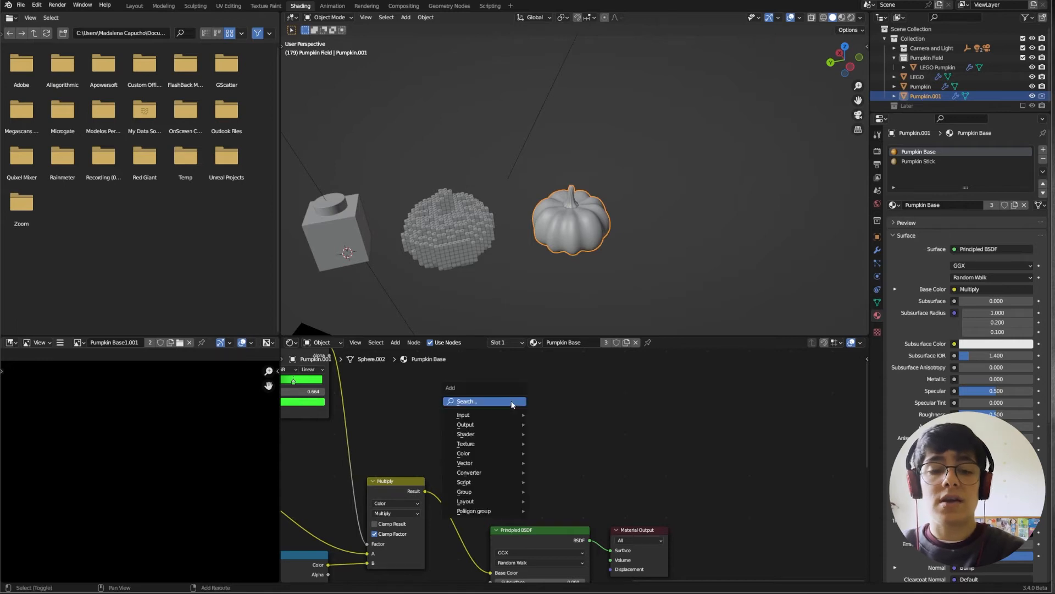
pyautogui.click(511, 401)
pyautogui.write('im')
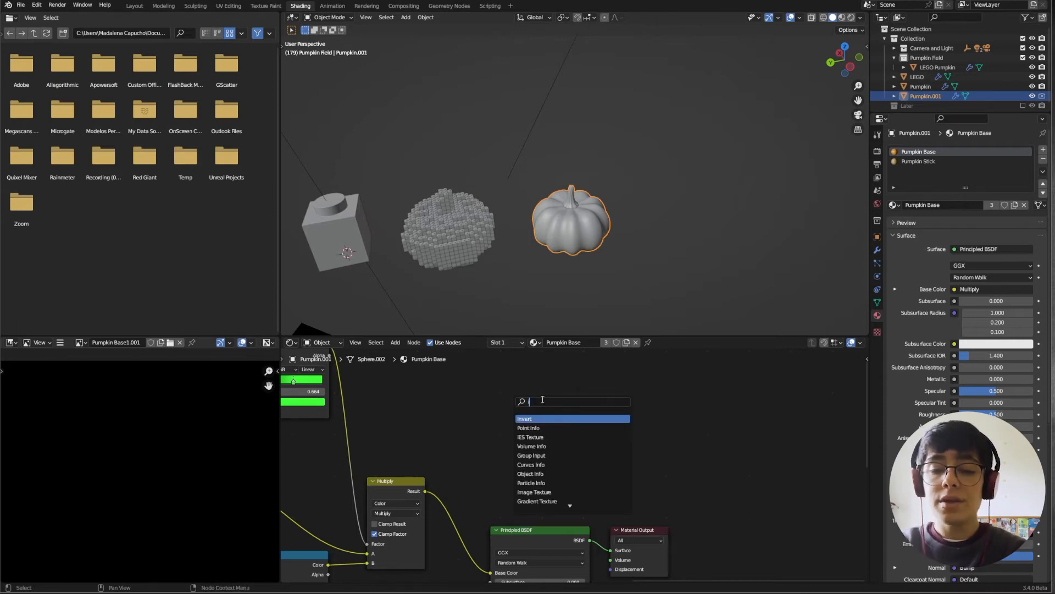
pyautogui.click(529, 417)
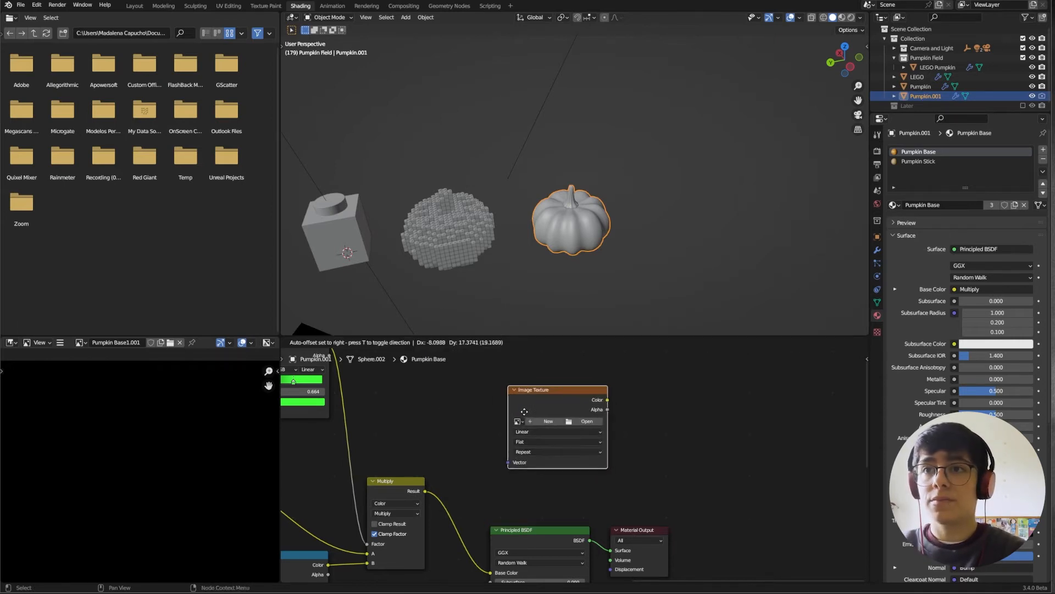
pyautogui.click(522, 411)
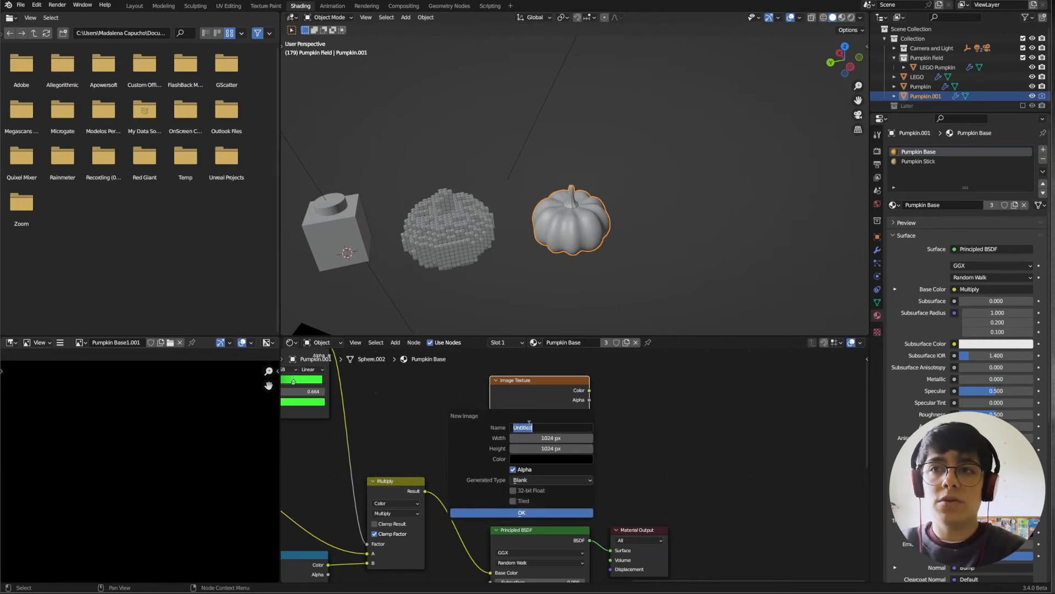
# Create a new blank image named Pumpkin at 4096 × 4096 px for the Image Texture node
pyautogui.write('Pumpkin')
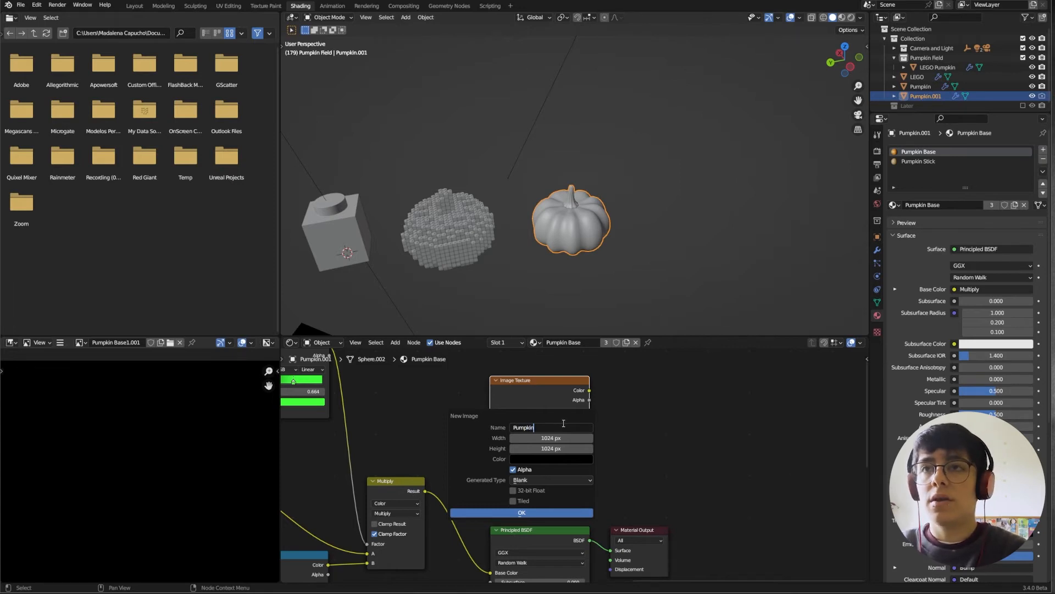
pyautogui.click(542, 437)
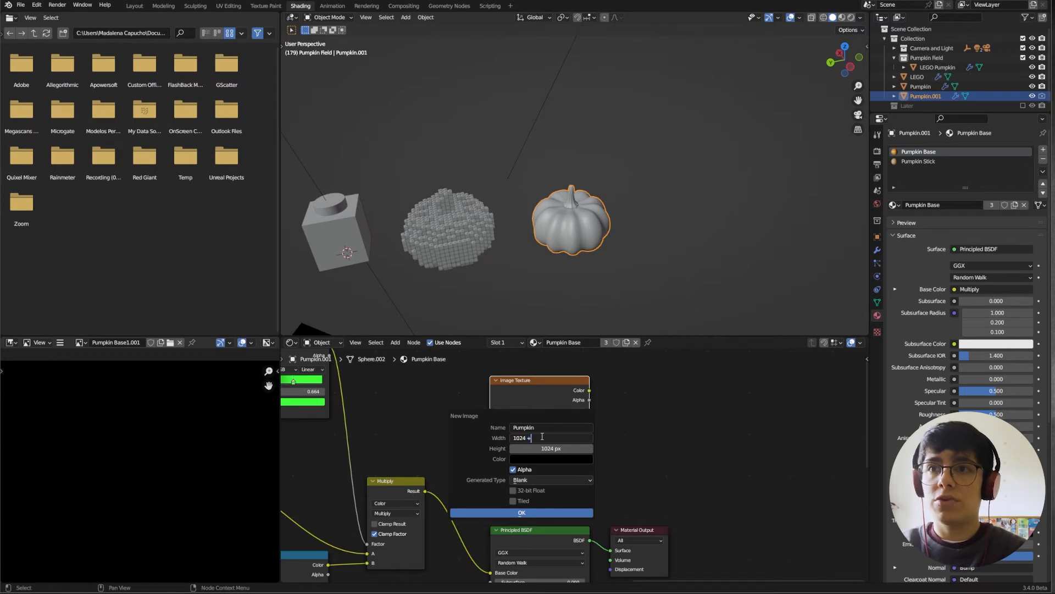
pyautogui.write('*')
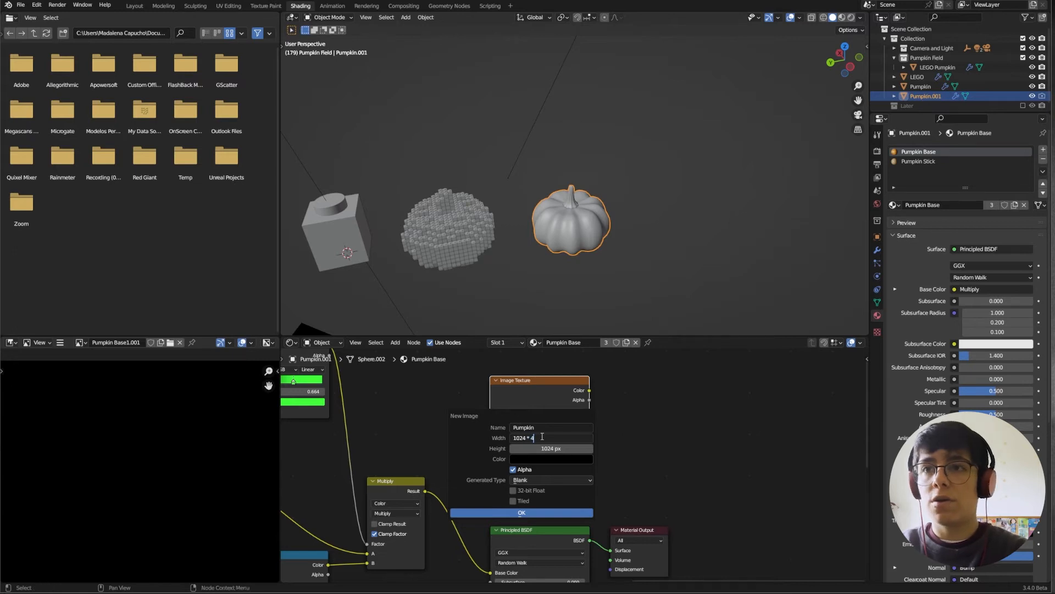
pyautogui.press('Tab')
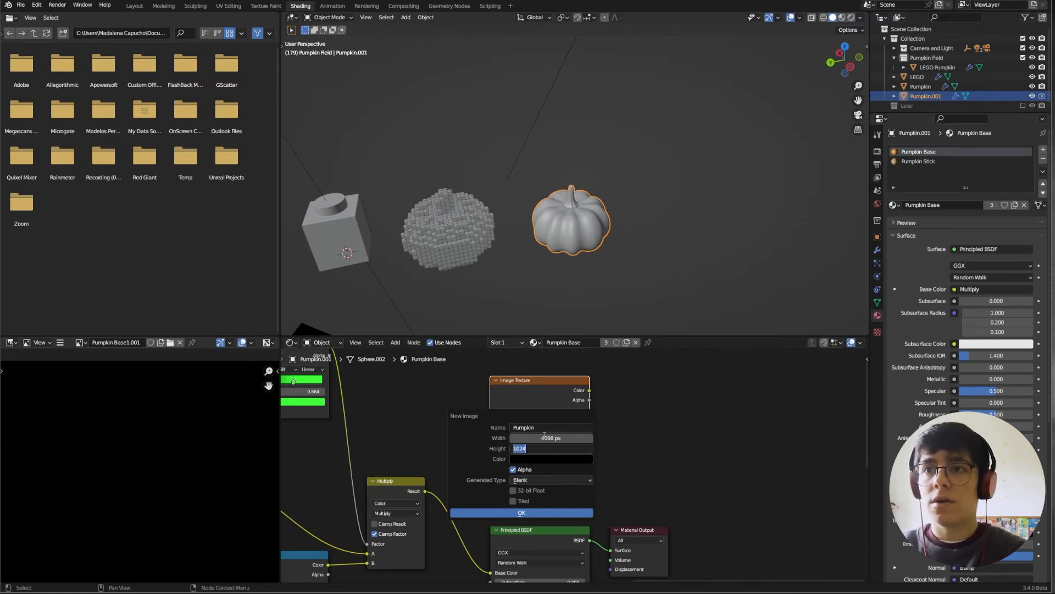
pyautogui.click(536, 448)
pyautogui.write('* 4')
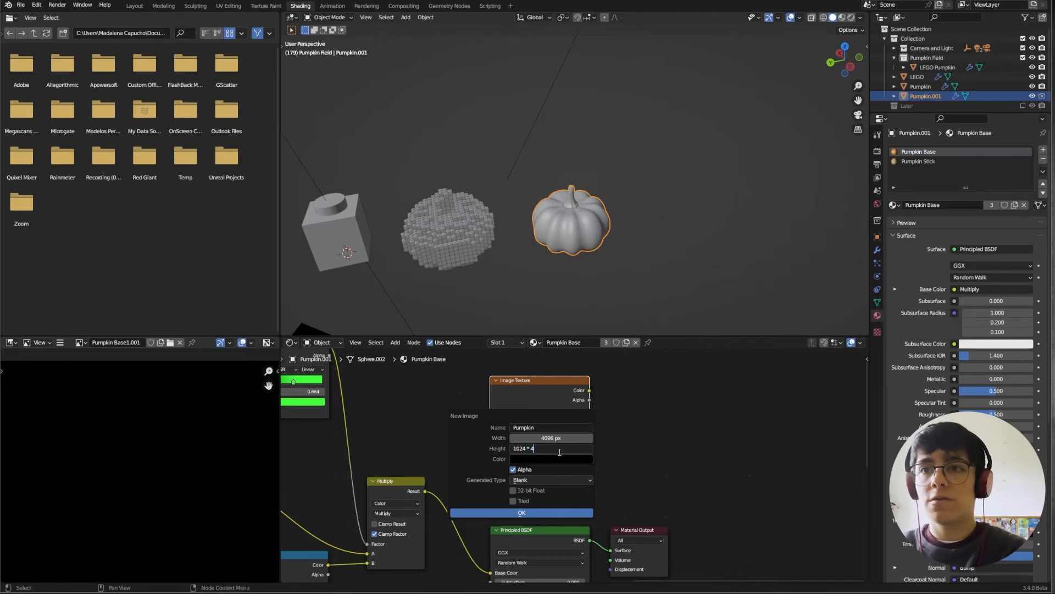
pyautogui.press('Return')
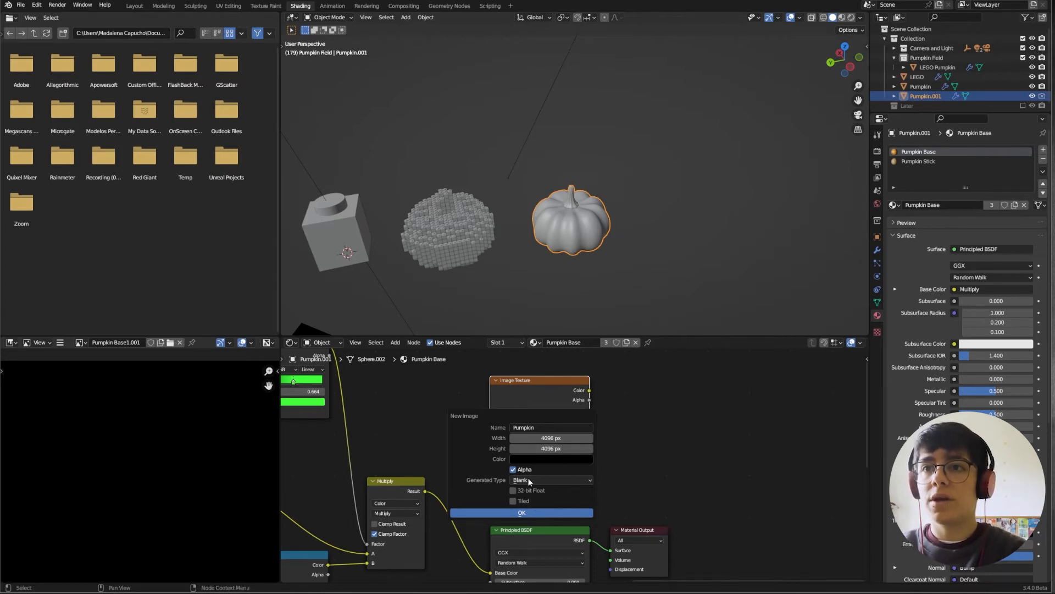
pyautogui.click(532, 513)
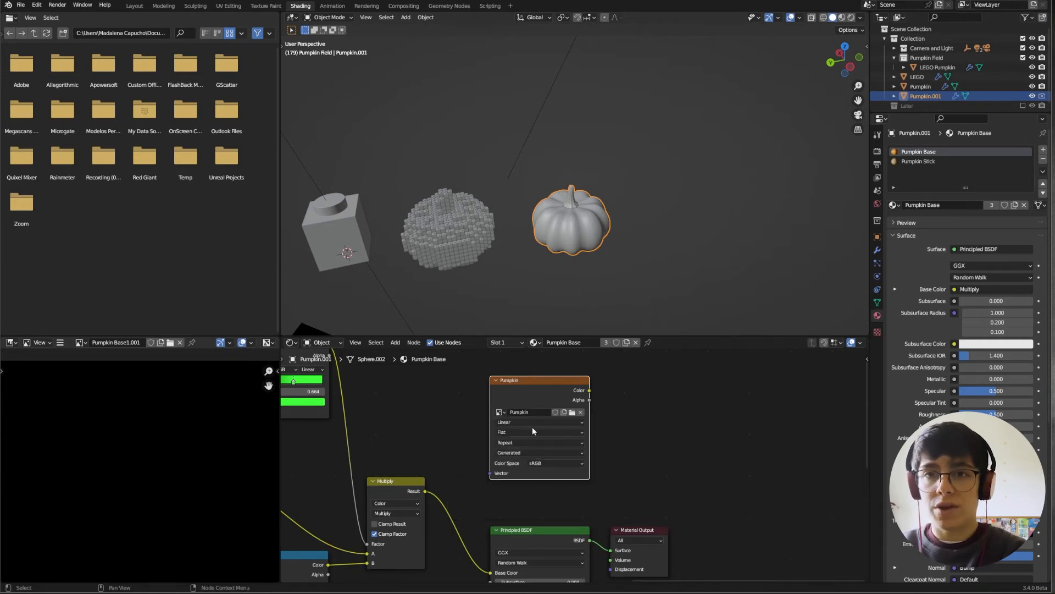
# Fit the blank image in the image editor, and check the Pumpkin image behind the UV layout in the UV Editing workspace
pyautogui.press('Home')
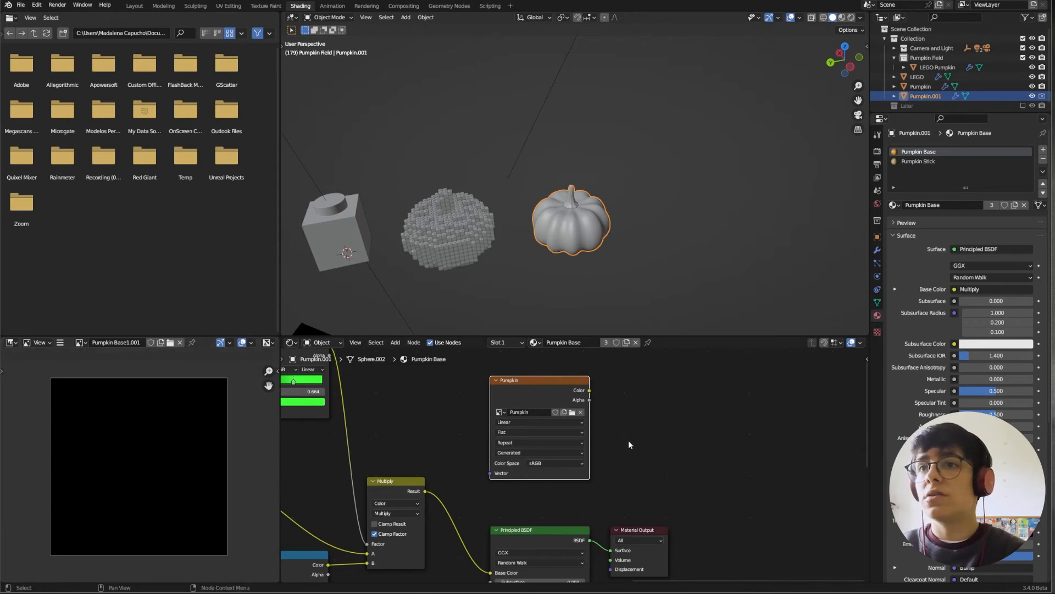
pyautogui.scroll(-1, 628, 440)
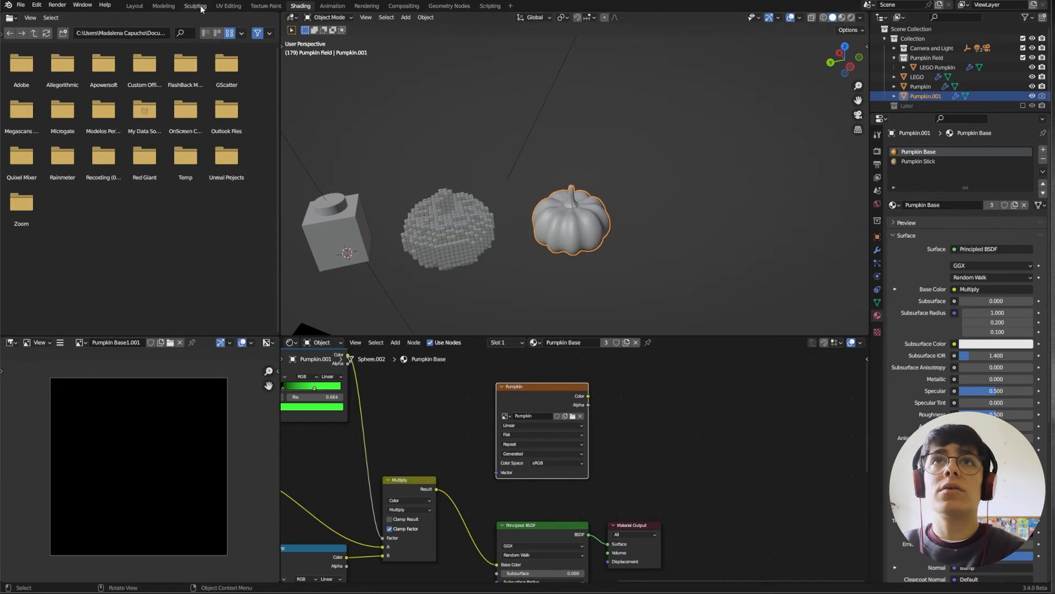
pyautogui.click(228, 6)
pyautogui.press('Home')
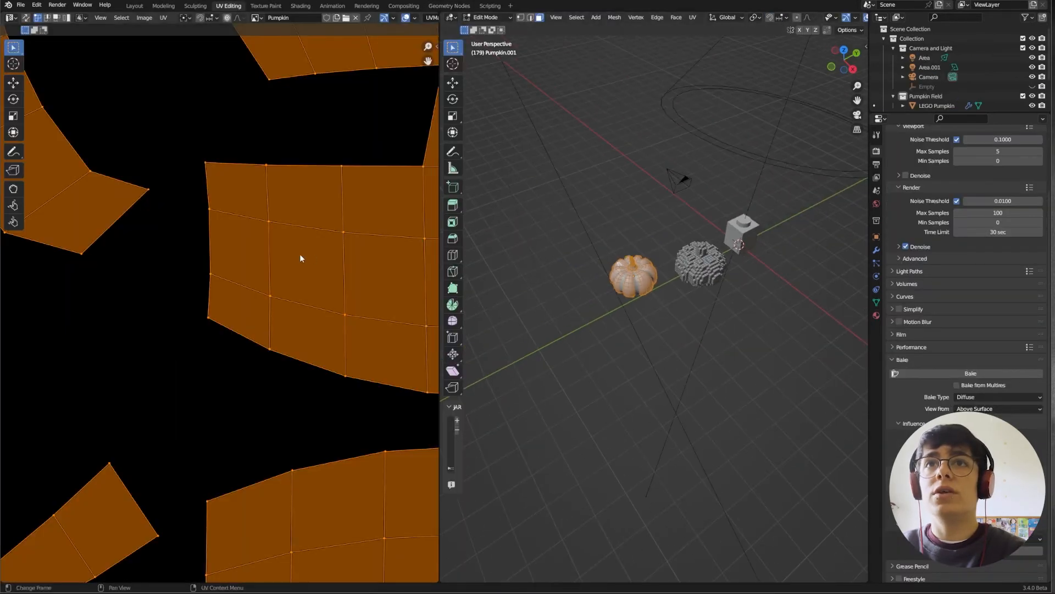
# Return to the Shading workspace and delete the Pumpkin Base1.001 image texture node from the Pumpkin Stick material
pyautogui.press('Home')
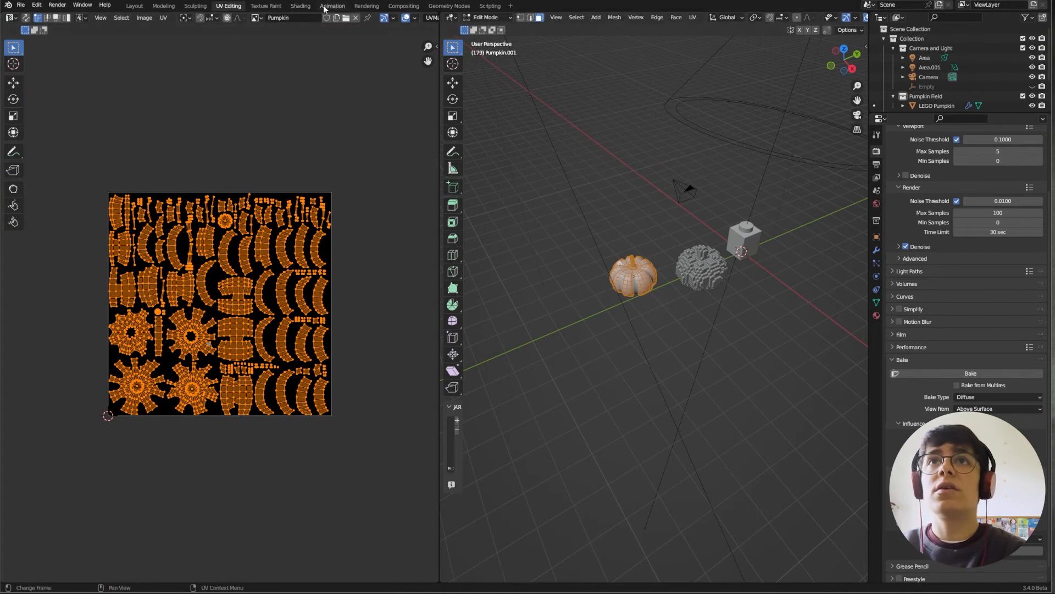
pyautogui.click(301, 6)
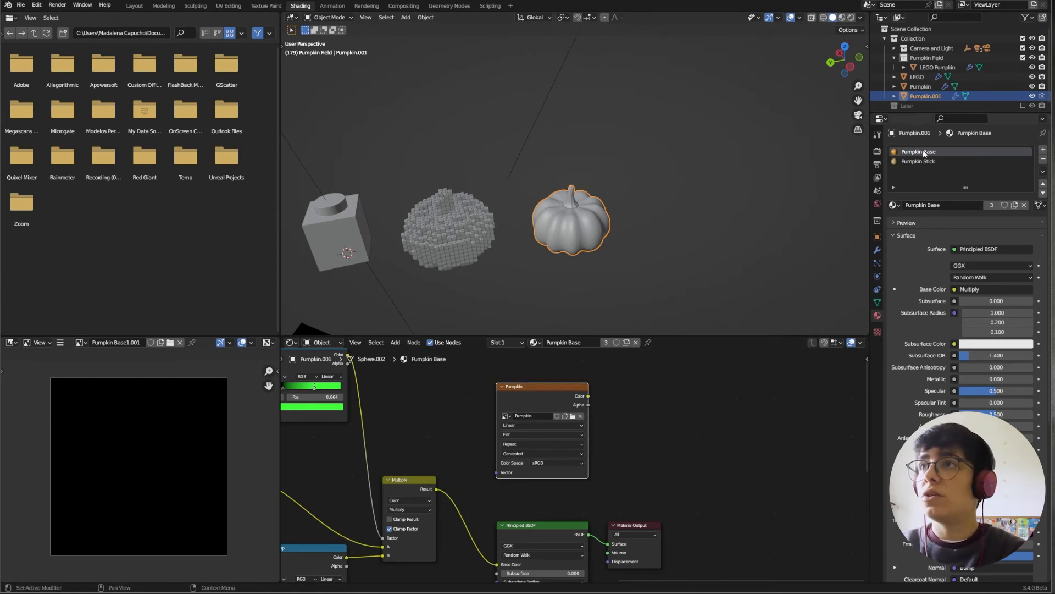
pyautogui.click(909, 161)
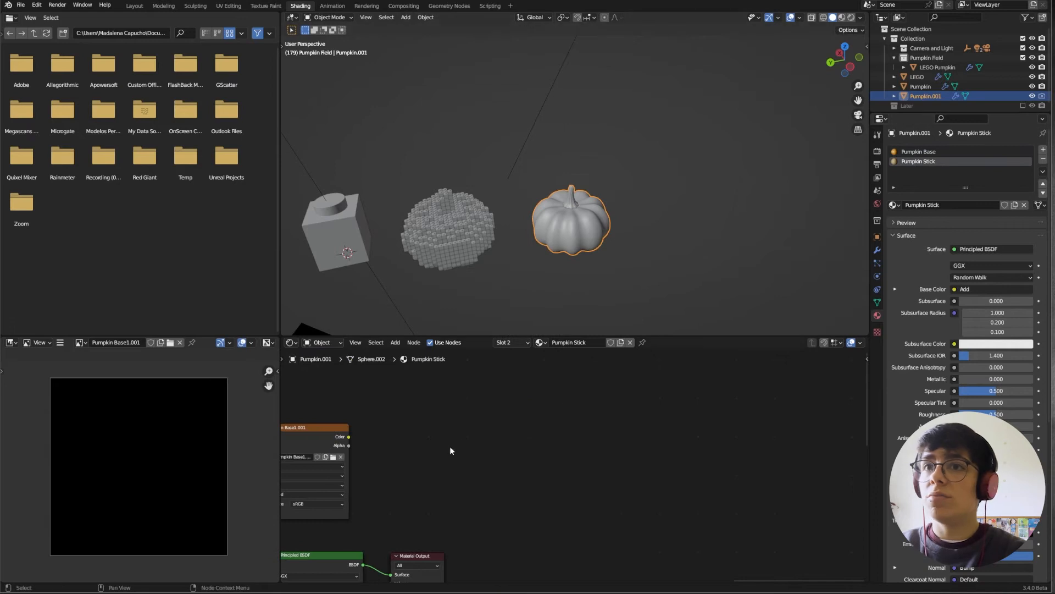
pyautogui.moveTo(460, 440); pyautogui.dragTo(563, 431, button='middle')
pyautogui.click(528, 396)
pyautogui.press('x')
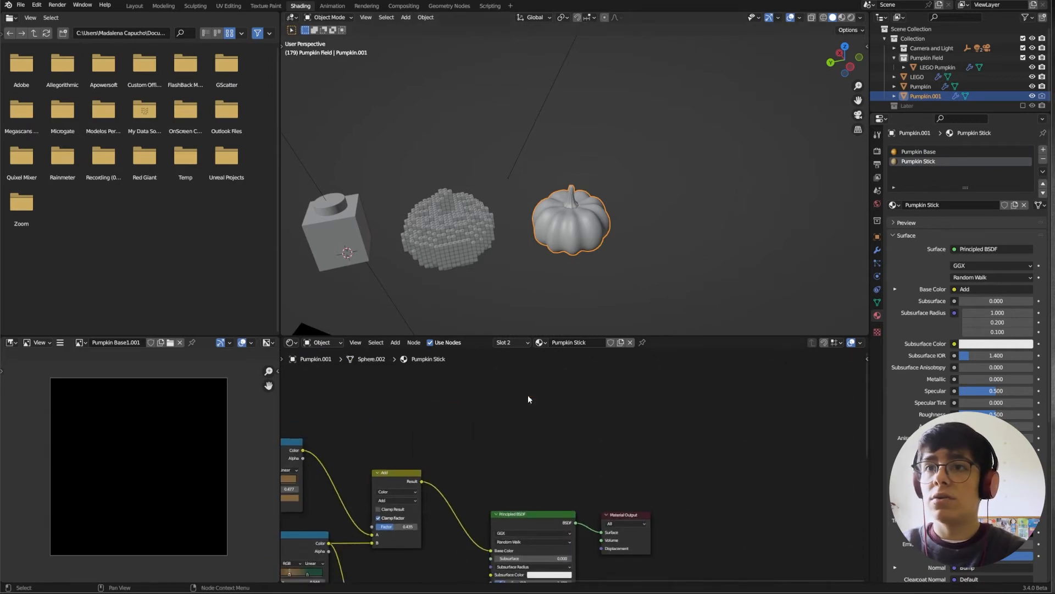
# Paste the copied Pumpkin image texture node into the Pumpkin Stick material and place it unconnected above the Principled BSDF
pyautogui.hotkey('ctrl', 'v')
pyautogui.moveTo(723, 363); pyautogui.dragTo(495, 393)
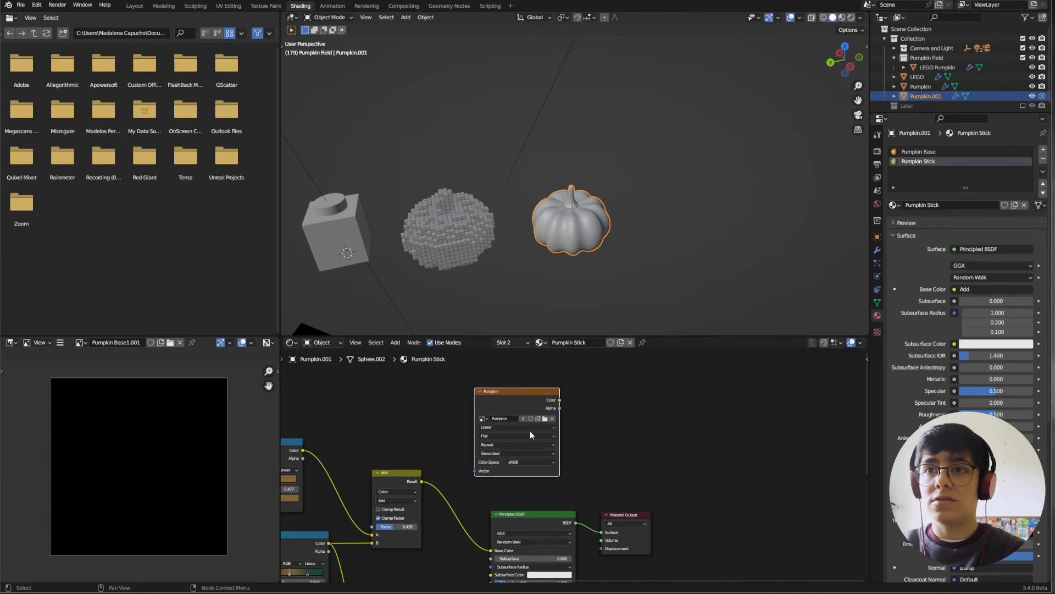
pyautogui.scroll(2, 503, 396)
pyautogui.scroll(-2, 508, 418)
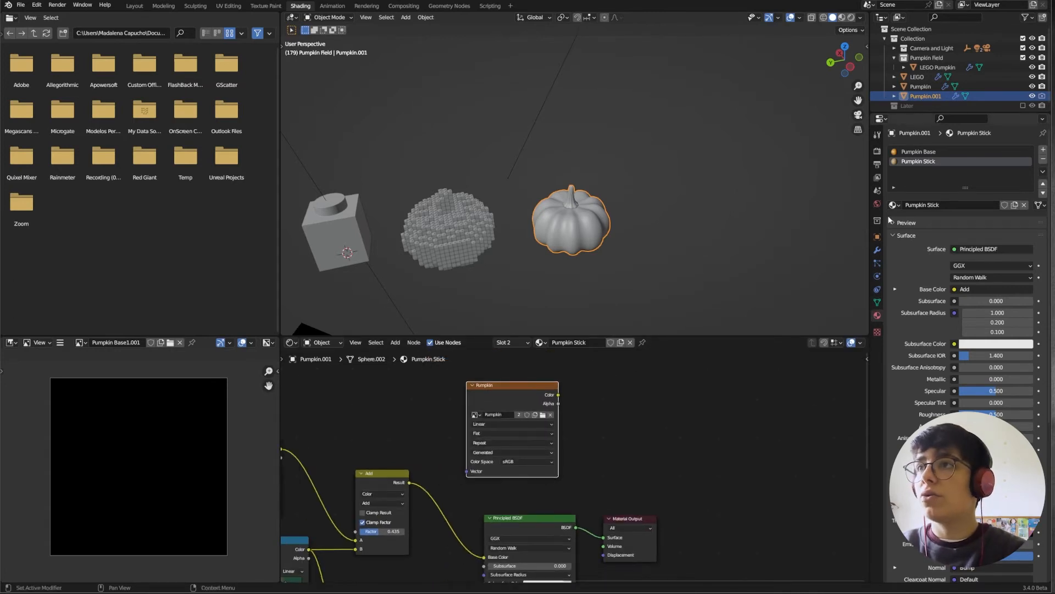
# Bring up the Cycles bake settings in the render properties and keep the bake type at Diffuse
pyautogui.click(879, 162)
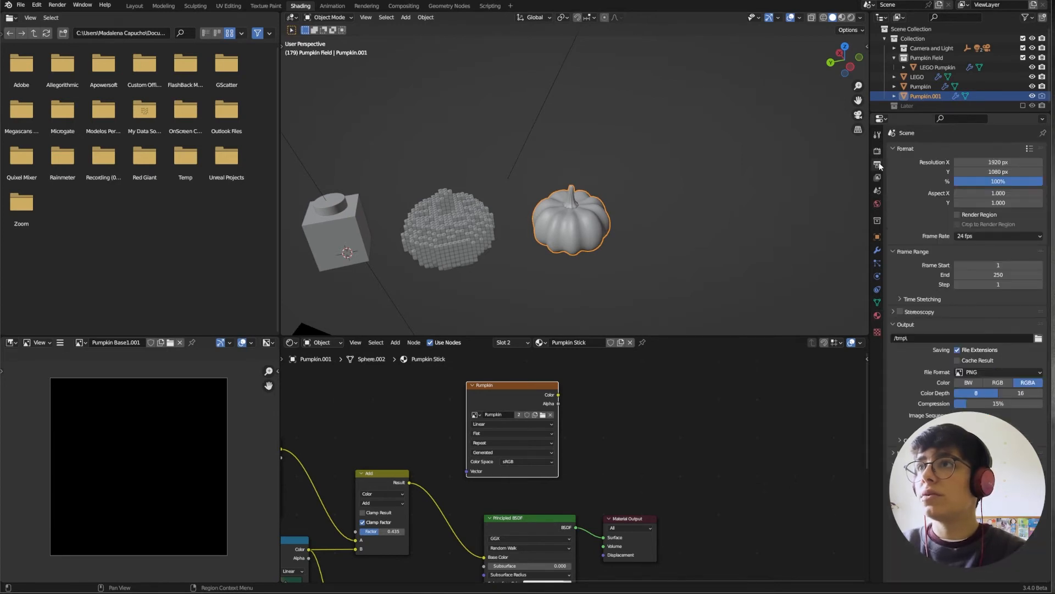
pyautogui.click(879, 153)
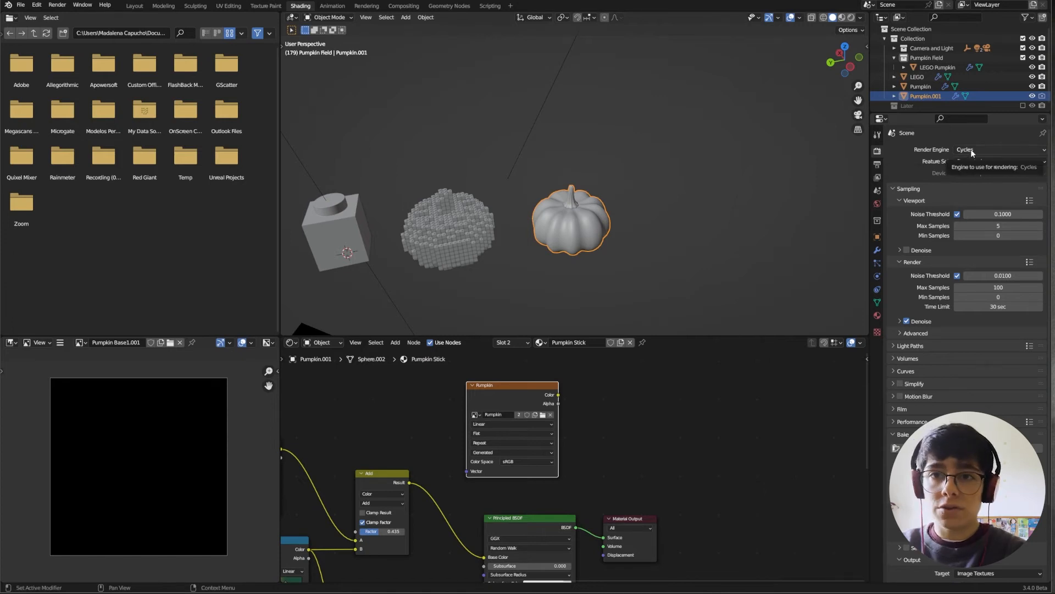
pyautogui.scroll(-4, 977, 345)
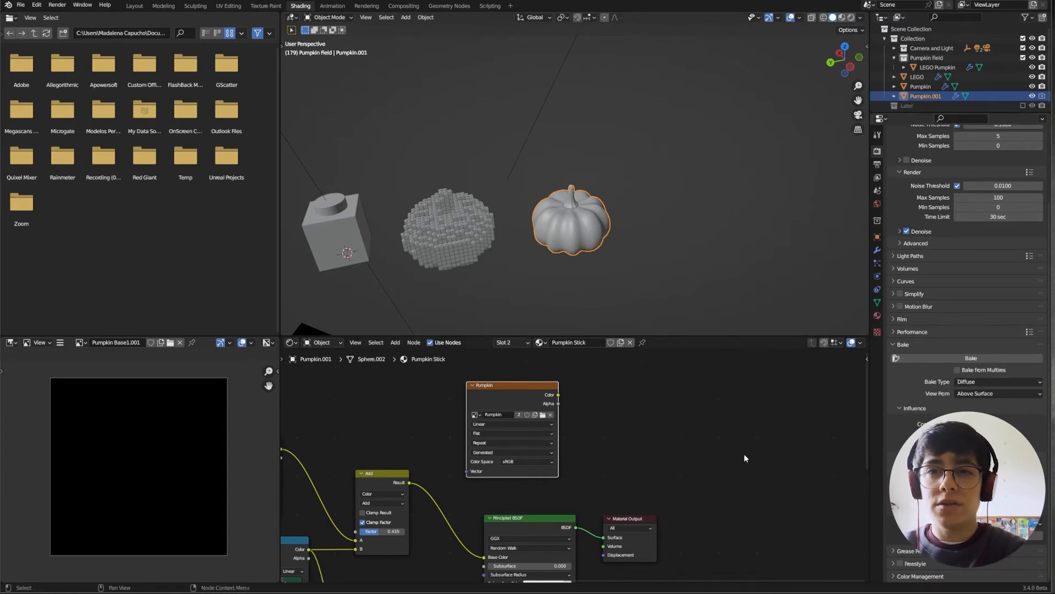
pyautogui.scroll(-1, 626, 542)
pyautogui.moveTo(514, 561); pyautogui.dragTo(525, 495, button='middle')
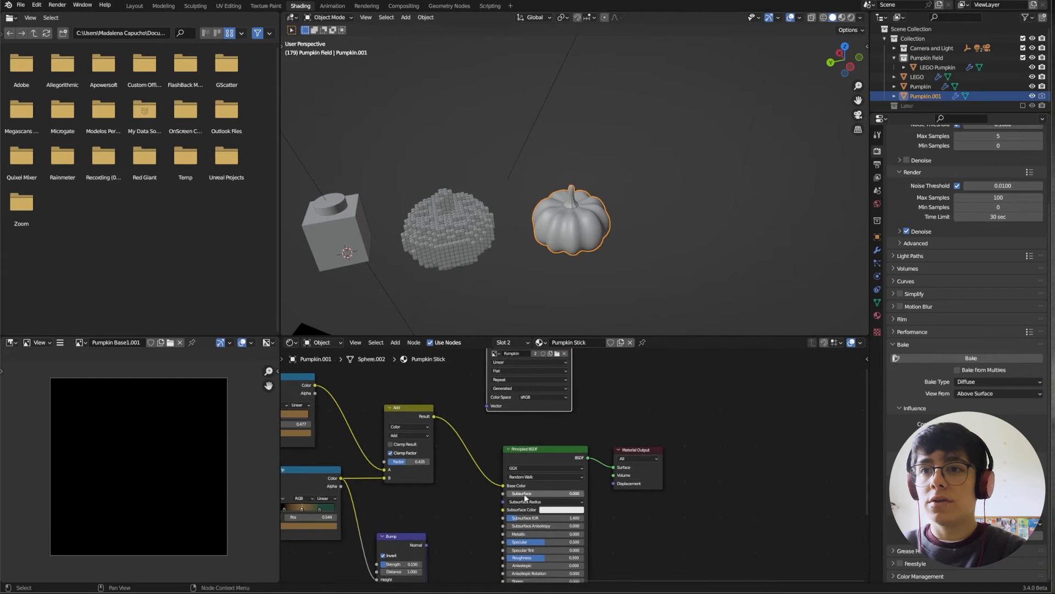
pyautogui.click(970, 384)
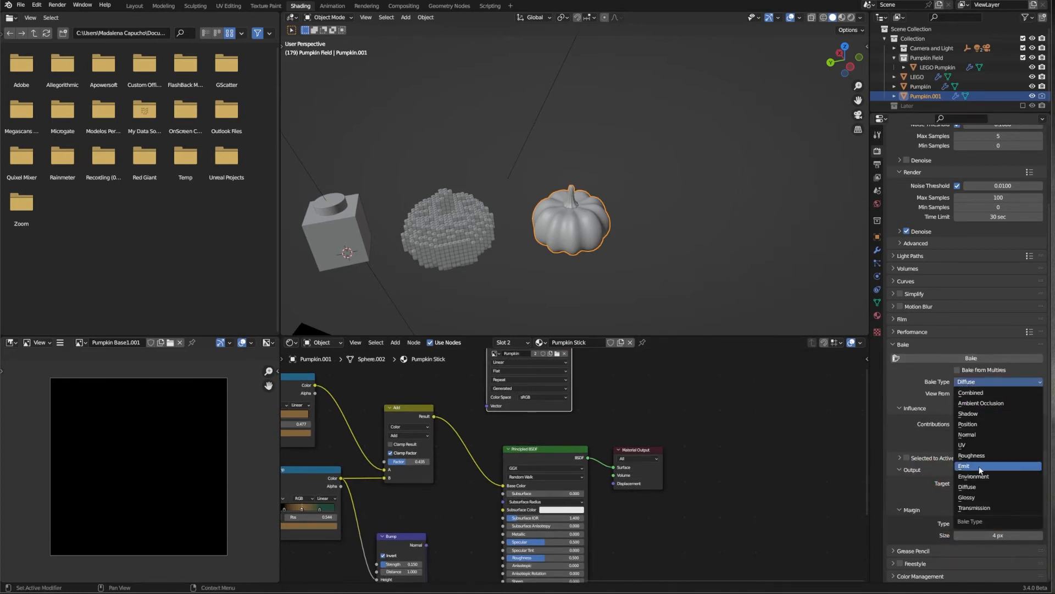
pyautogui.click(967, 383)
pyautogui.scroll(1, 992, 460)
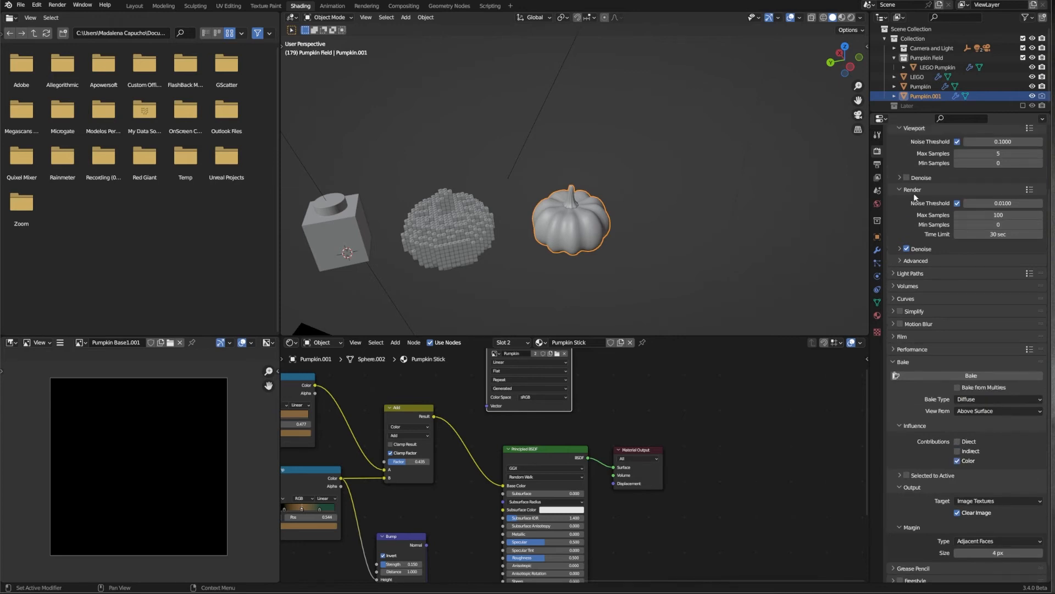
# Show the viewport in rendered shading and keep only the Color contribution for the bake, with Direct and Indirect off
pyautogui.click(850, 17)
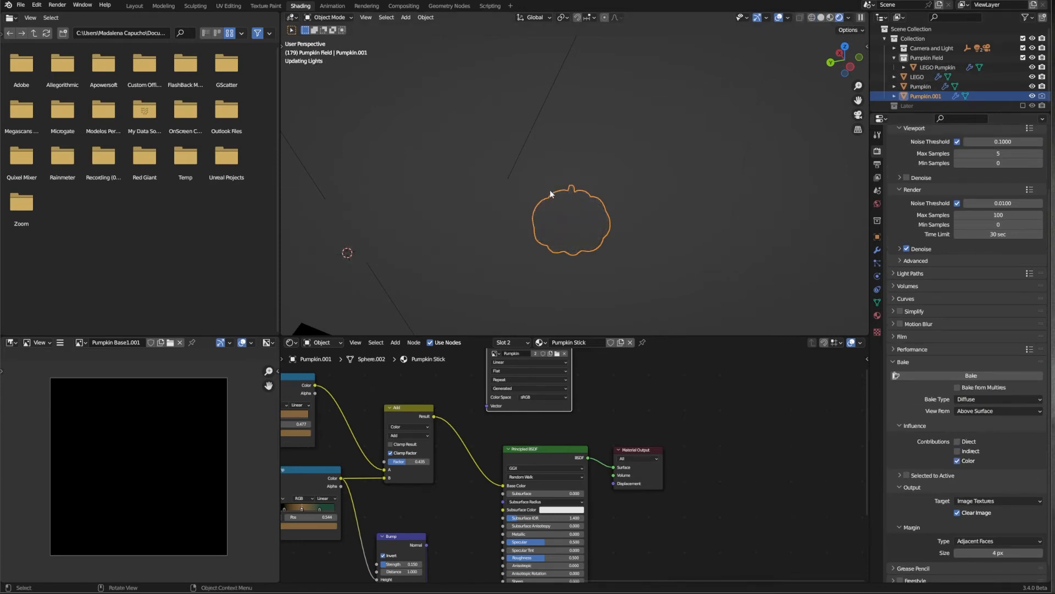
pyautogui.click(957, 451)
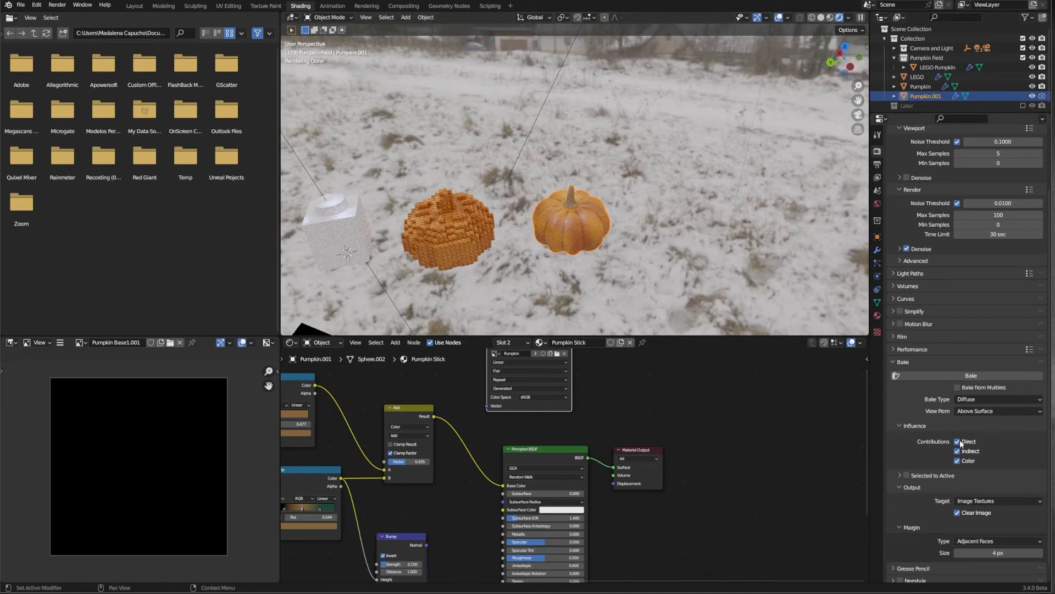
pyautogui.scroll(-1, 983, 471)
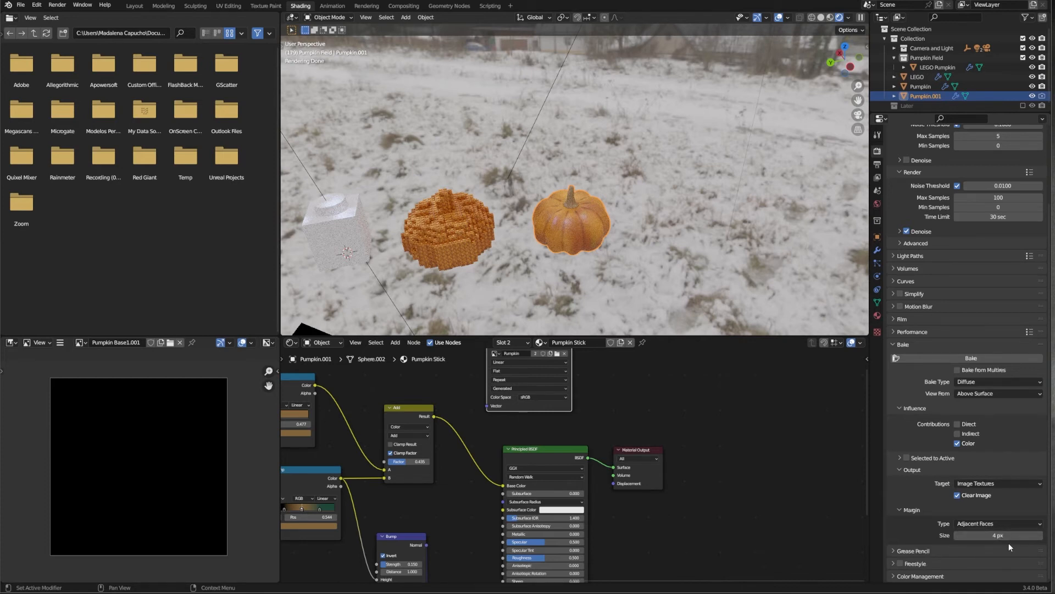
# Set the render Max Samples to 10 and the Time Limit to 0 sec
pyautogui.scroll(5, 991, 510)
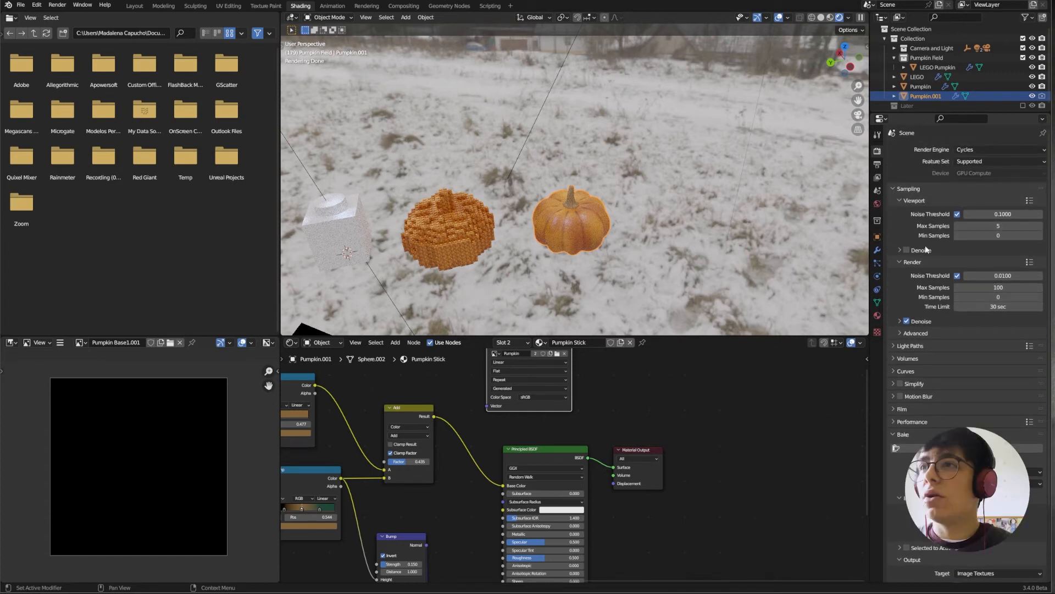
pyautogui.click(999, 288)
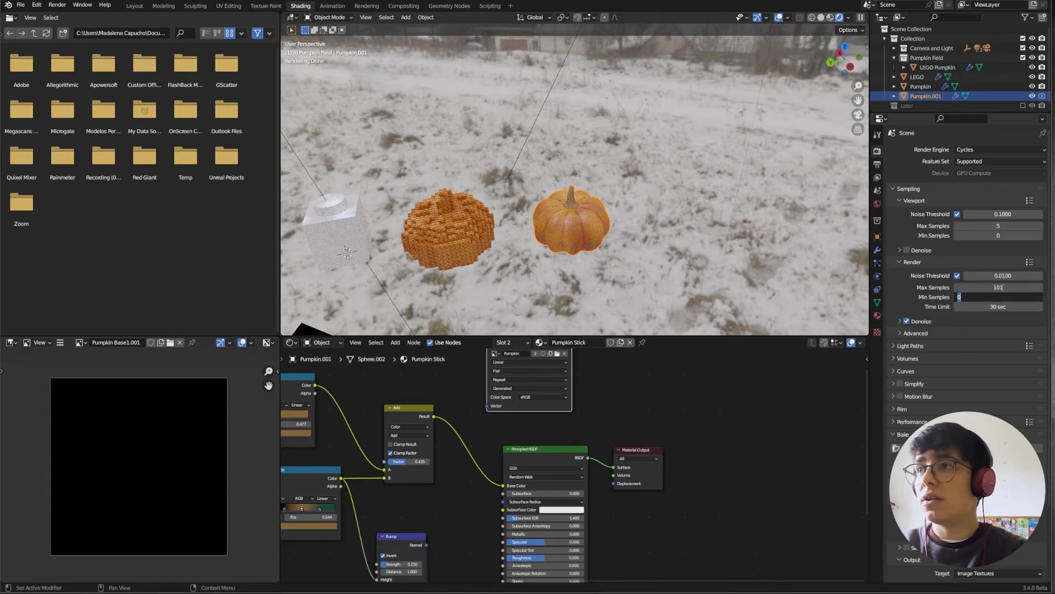
pyautogui.write('10')
pyautogui.press('Return')
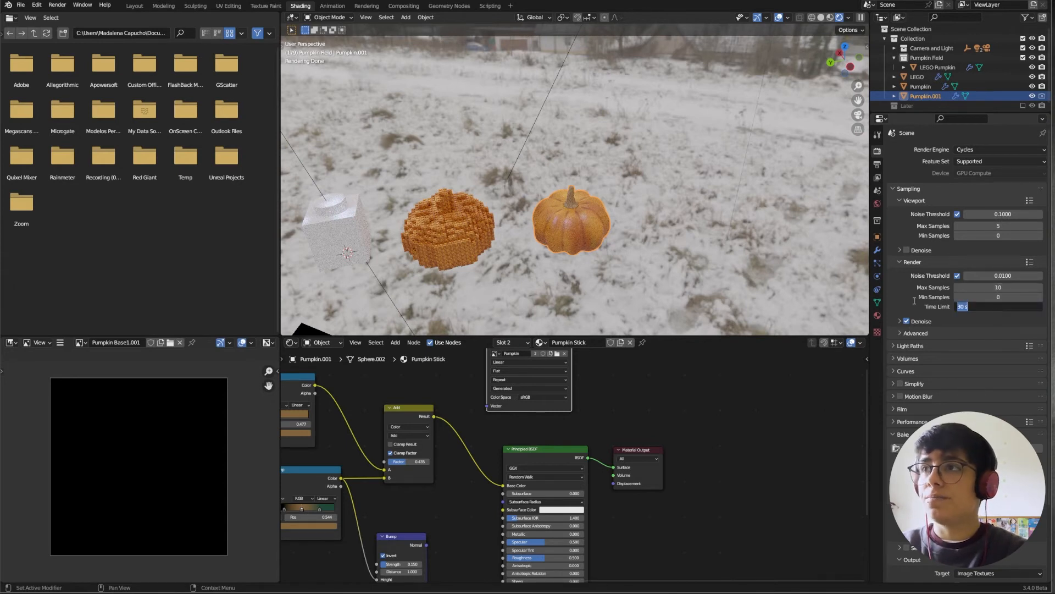
pyautogui.click(995, 307)
pyautogui.write('0')
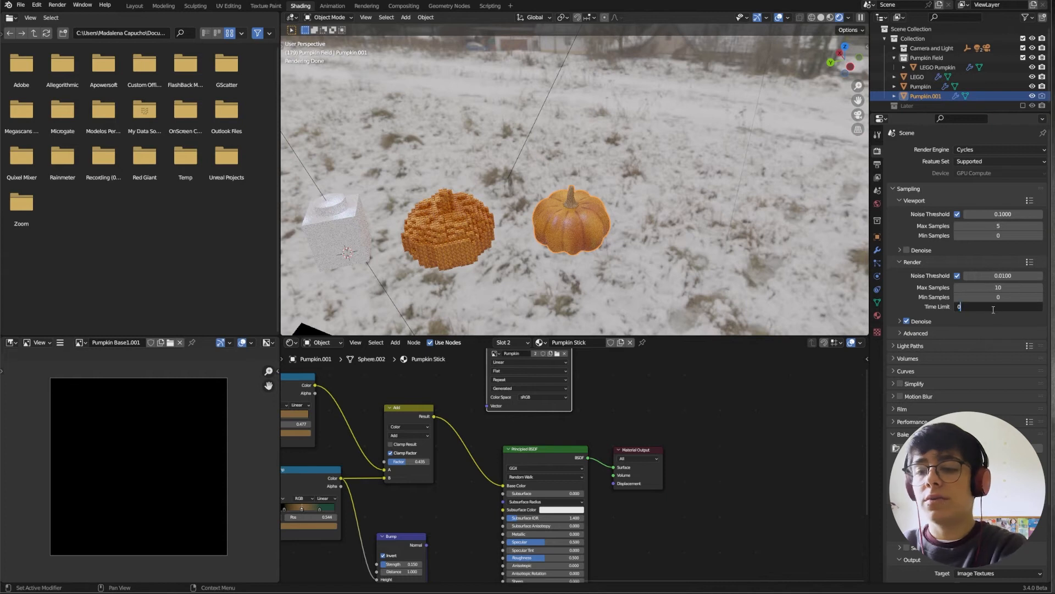
pyautogui.press('Return')
# Select the smooth pumpkin's Pumpkin Base material slot, and check the Pumpkin image behind the UVs in the UV Editing workspace
pyautogui.scroll(-2, 598, 407)
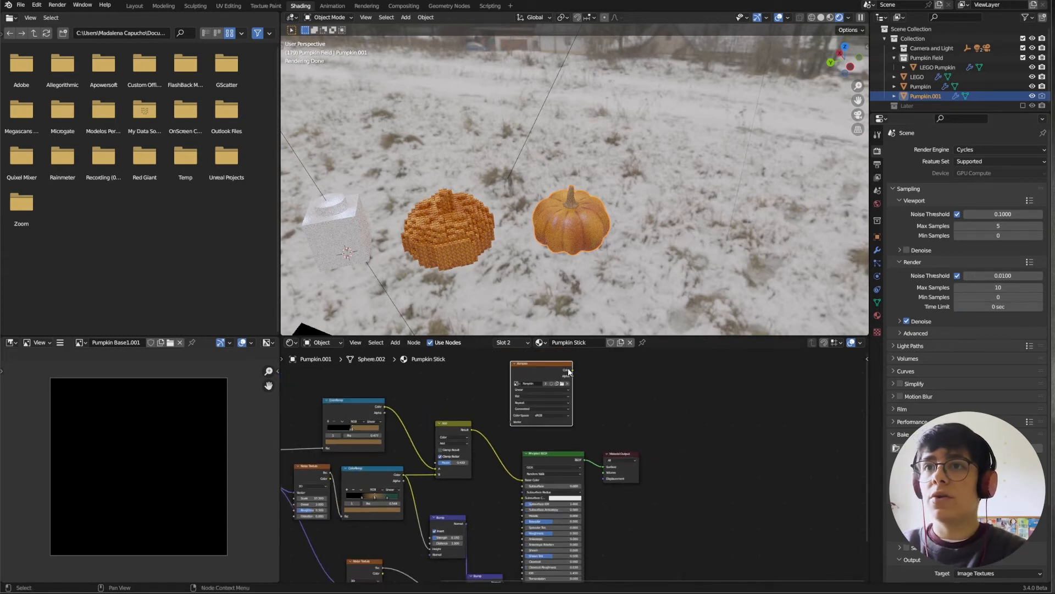
pyautogui.click(877, 315)
pyautogui.click(918, 151)
pyautogui.moveTo(703, 353); pyautogui.dragTo(618, 445, button='middle')
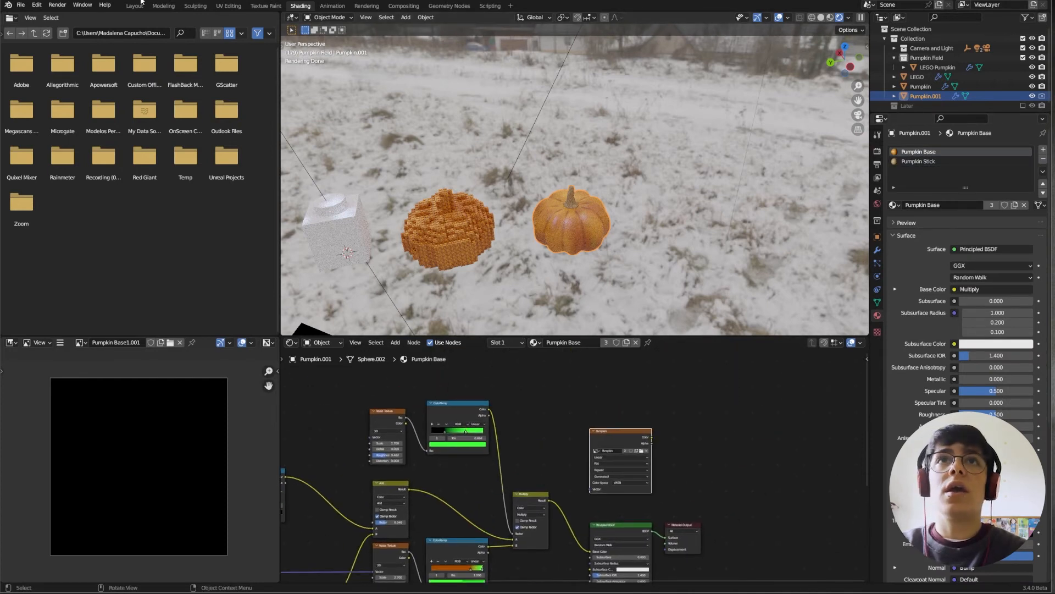
pyautogui.click(229, 6)
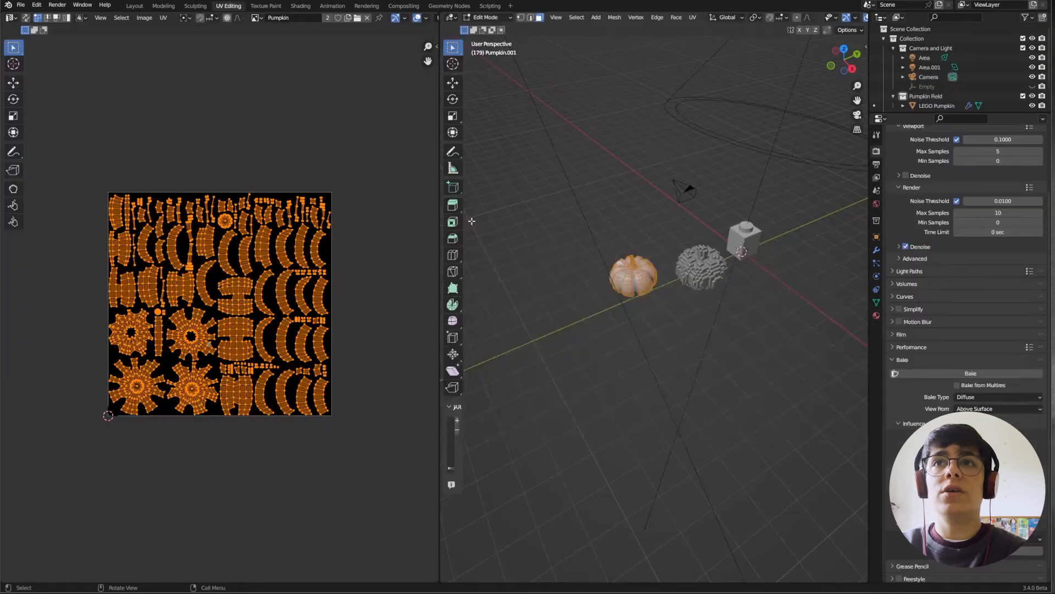
# Return to the Shading workspace and bake the smooth pumpkin's diffuse color into the Pumpkin image
pyautogui.click(307, 7)
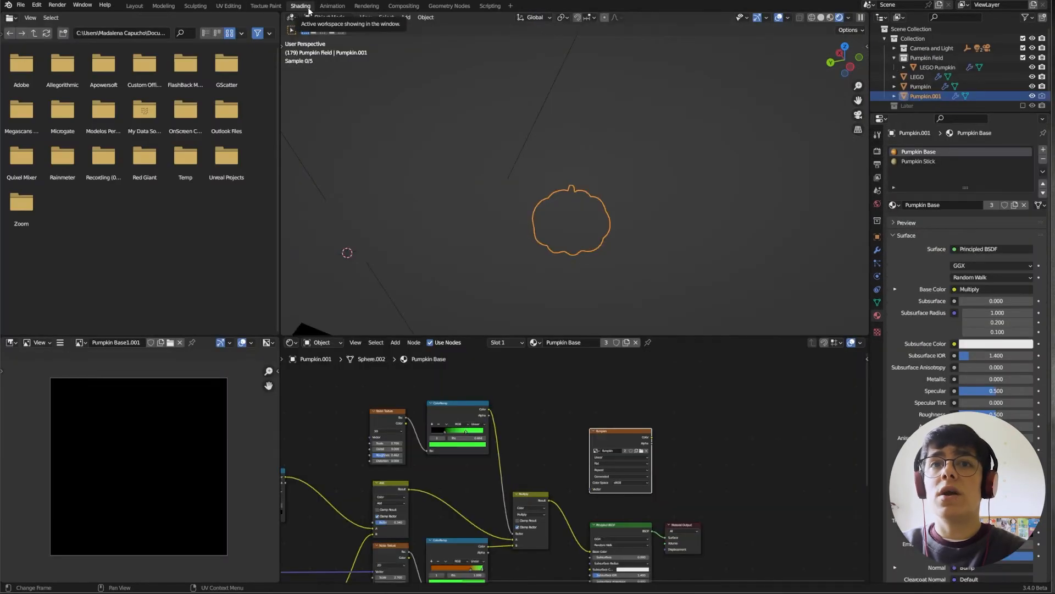
pyautogui.scroll(-5, 966, 440)
pyautogui.scroll(-5, 967, 352)
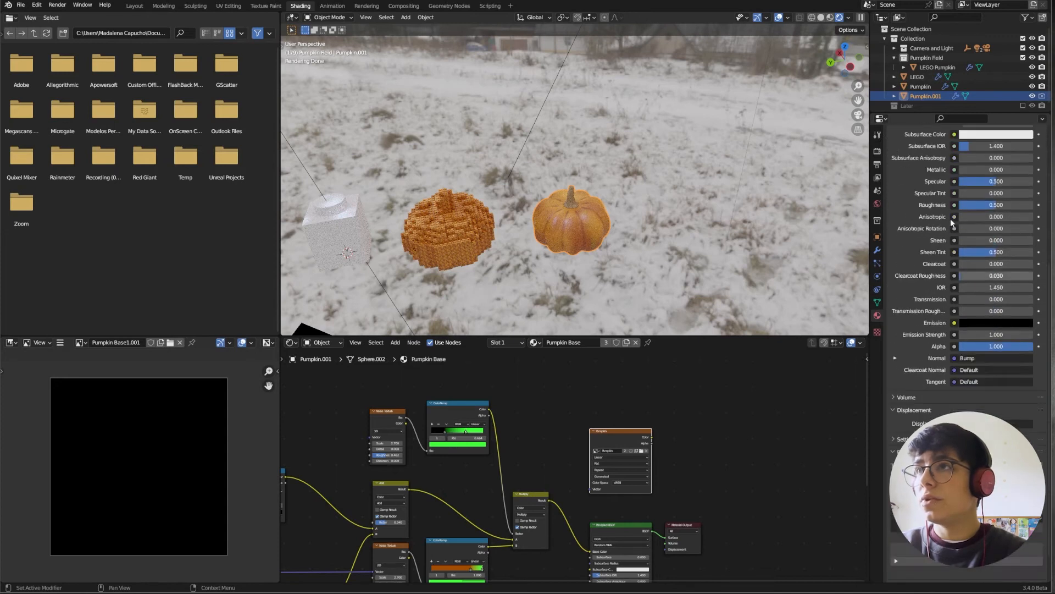
pyautogui.click(877, 151)
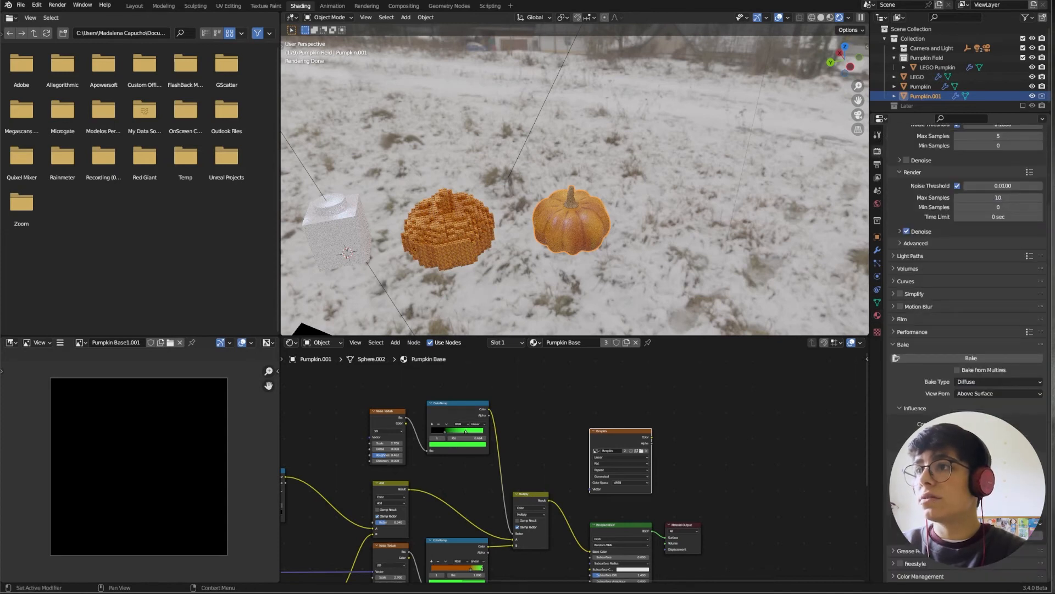
pyautogui.scroll(2, 966, 396)
pyautogui.click(966, 393)
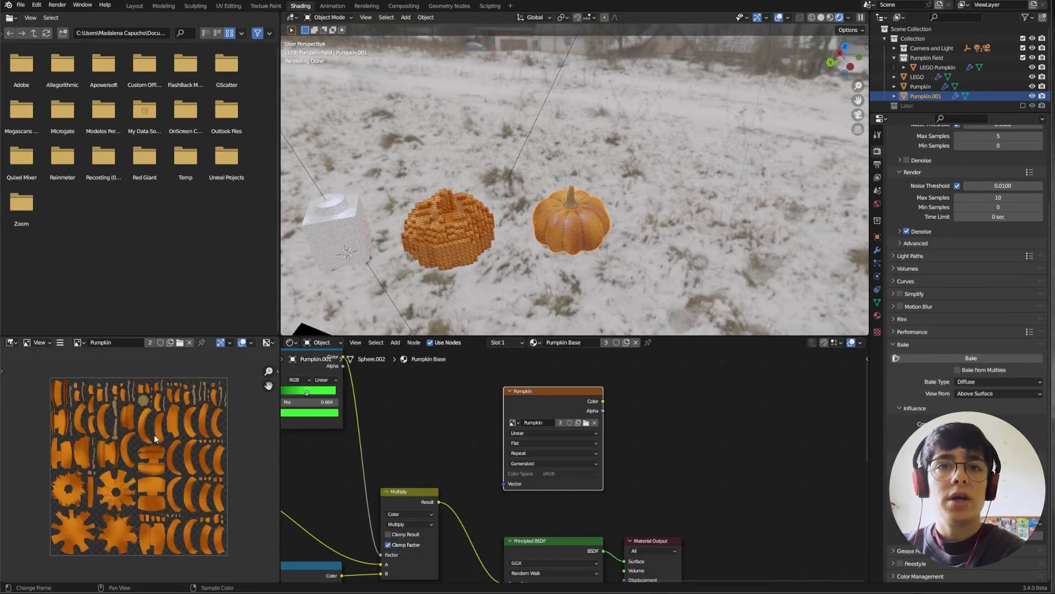
# Examine the baked Pumpkin image up close and bring up the list of image operations for it
pyautogui.scroll(3, 154, 434)
pyautogui.scroll(-1, 169, 434)
pyautogui.scroll(3, 146, 446)
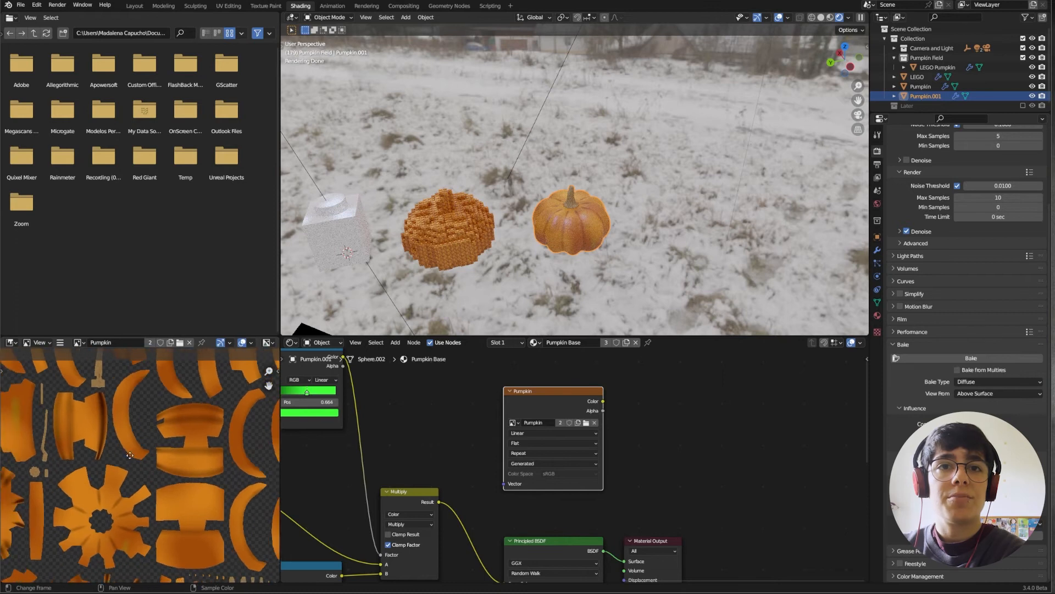
pyautogui.scroll(-4, 103, 440)
pyautogui.click(60, 342)
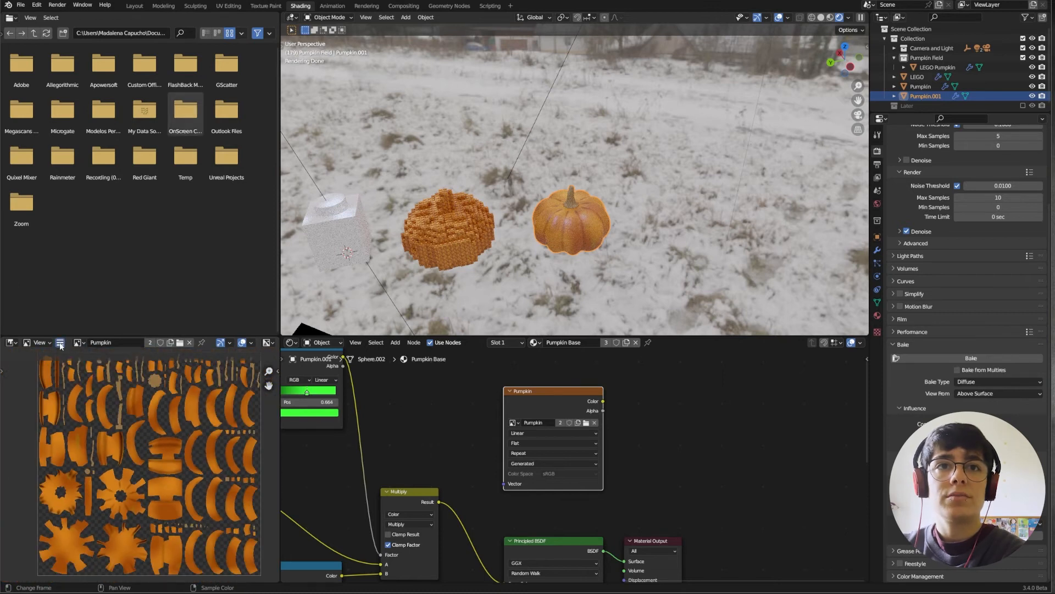
pyautogui.moveTo(102, 363)
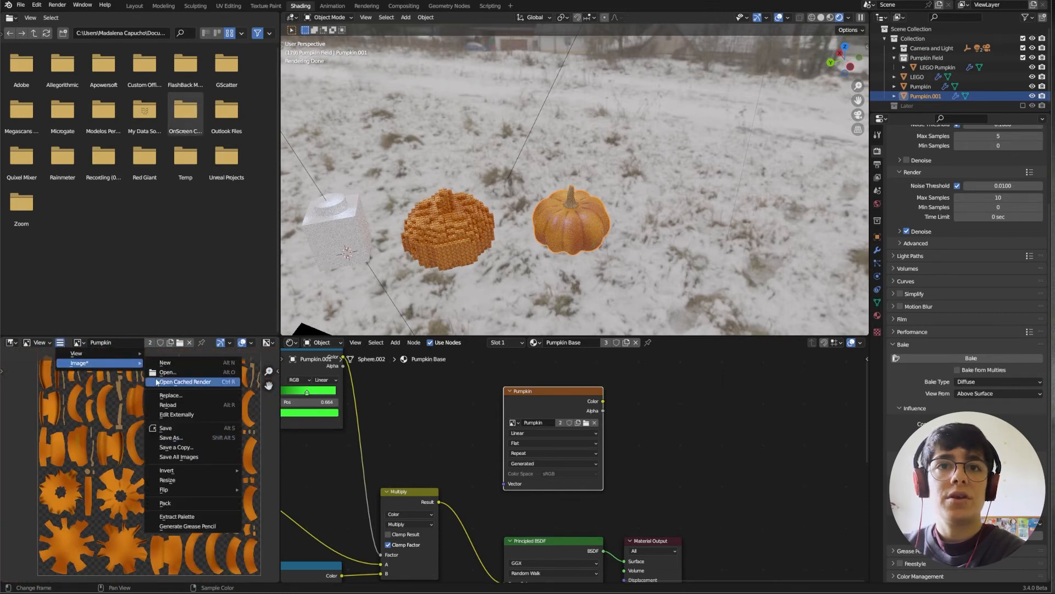
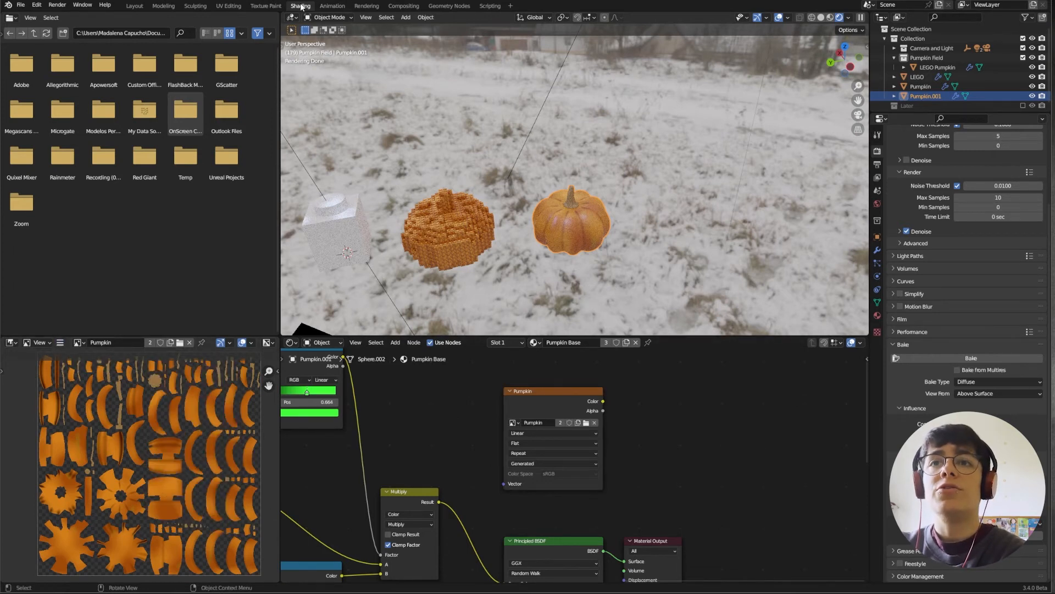
# Select the voxel Pumpkin object and remove its Pumpkin Base and Material.002 material slots
pyautogui.scroll(-3, 449, 440)
pyautogui.moveTo(443, 440); pyautogui.dragTo(441, 397, button='middle')
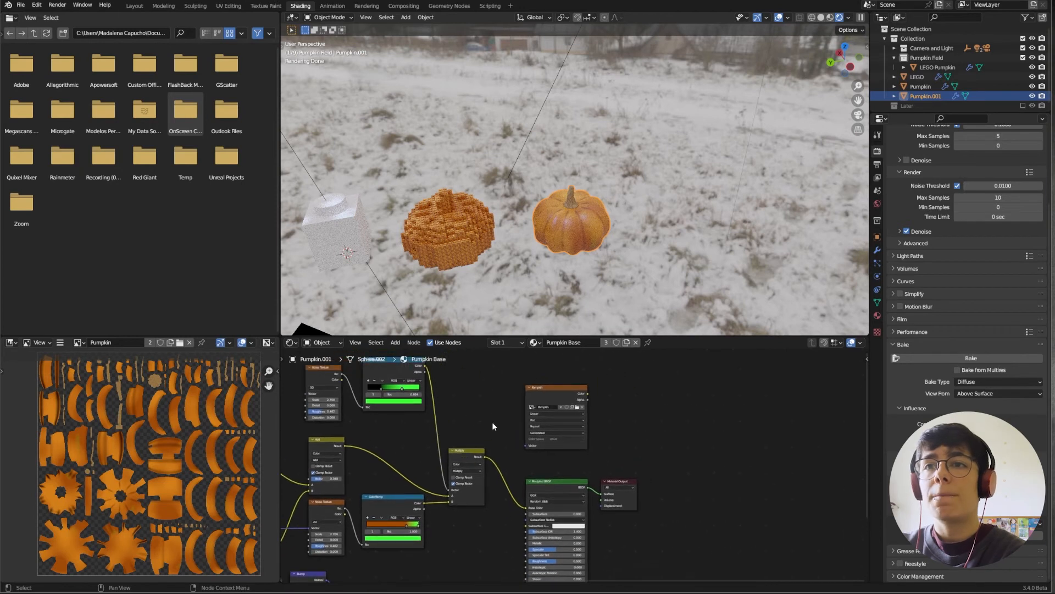
pyautogui.scroll(-1, 493, 419)
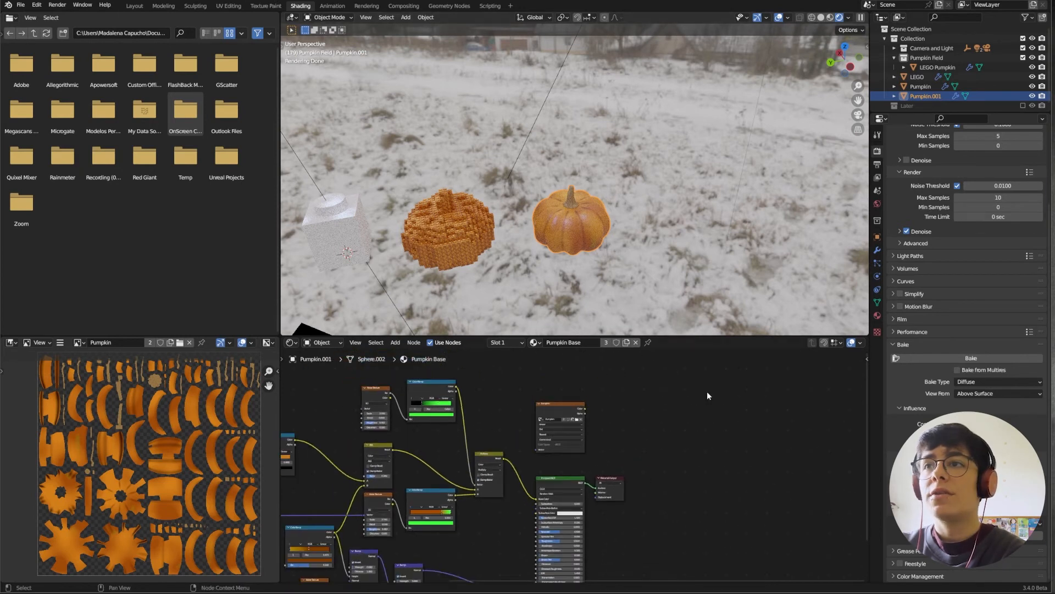
pyautogui.scroll(-1, 709, 392)
pyautogui.click(877, 316)
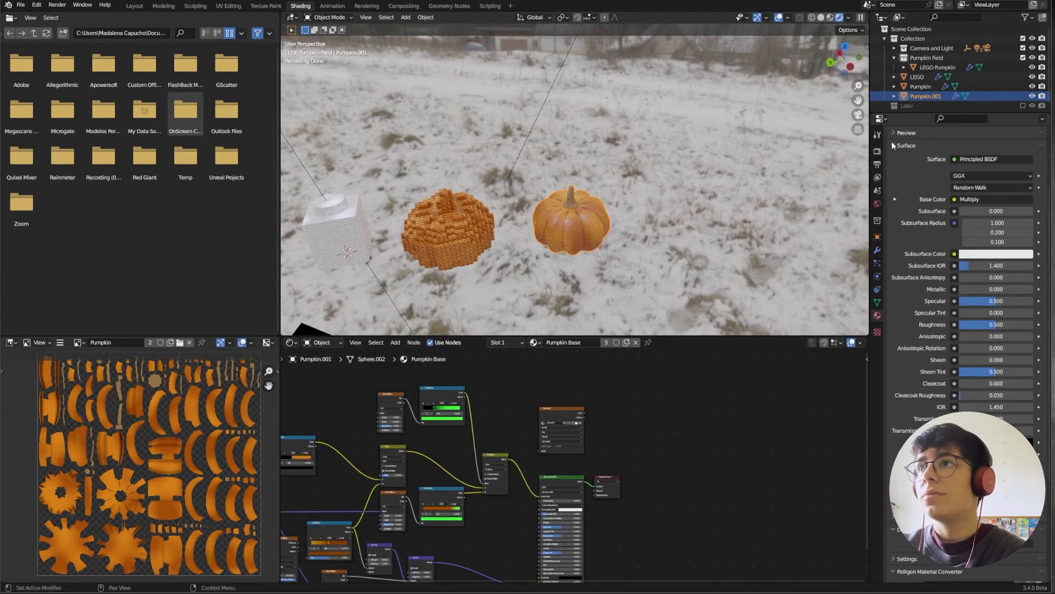
pyautogui.click(430, 206)
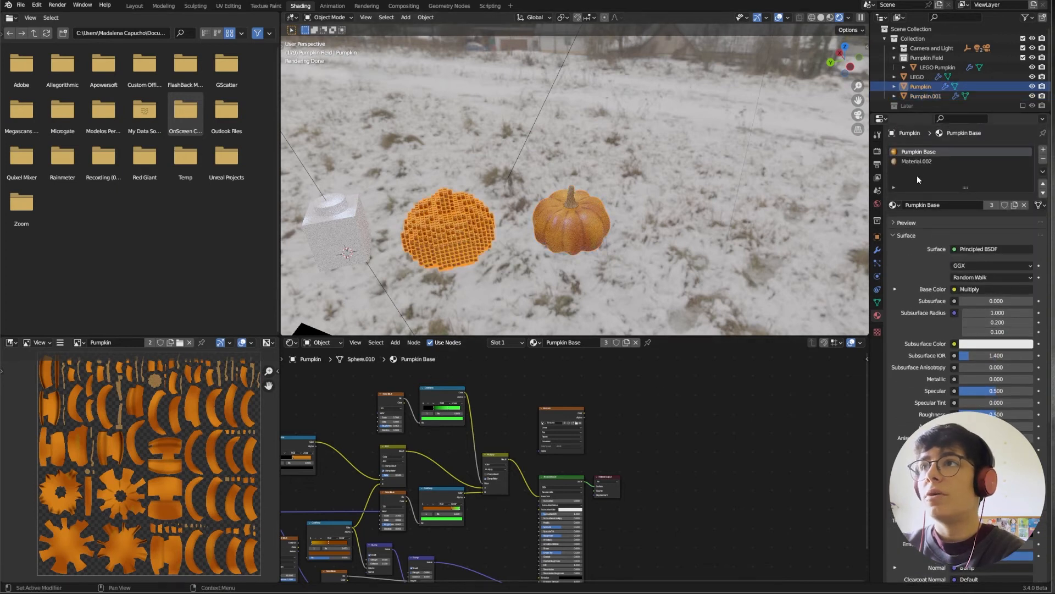
pyautogui.click(1043, 159)
pyautogui.click(1043, 159)
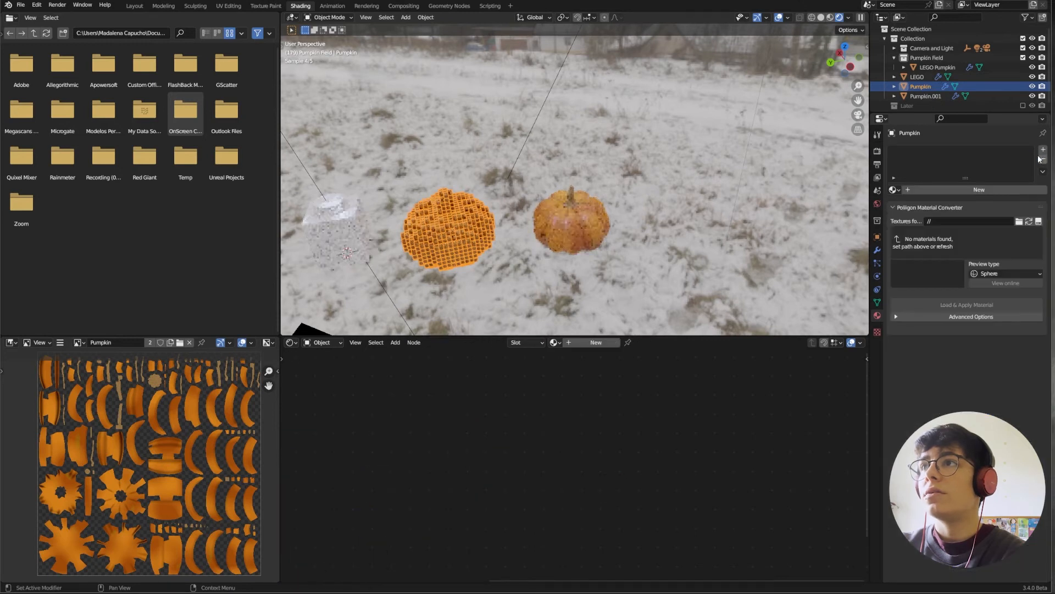
# Create a new material for the voxel Pumpkin object and name it Lego Pumpkin
pyautogui.click(945, 190)
pyautogui.doubleClick(921, 152)
pyautogui.write('Lego')
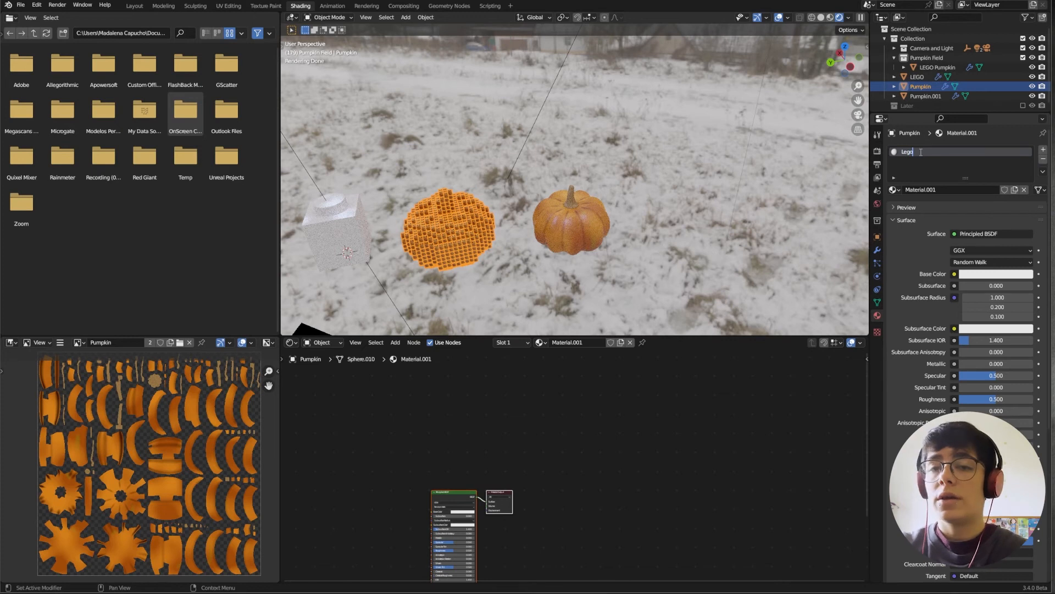
pyautogui.write(' Pum')
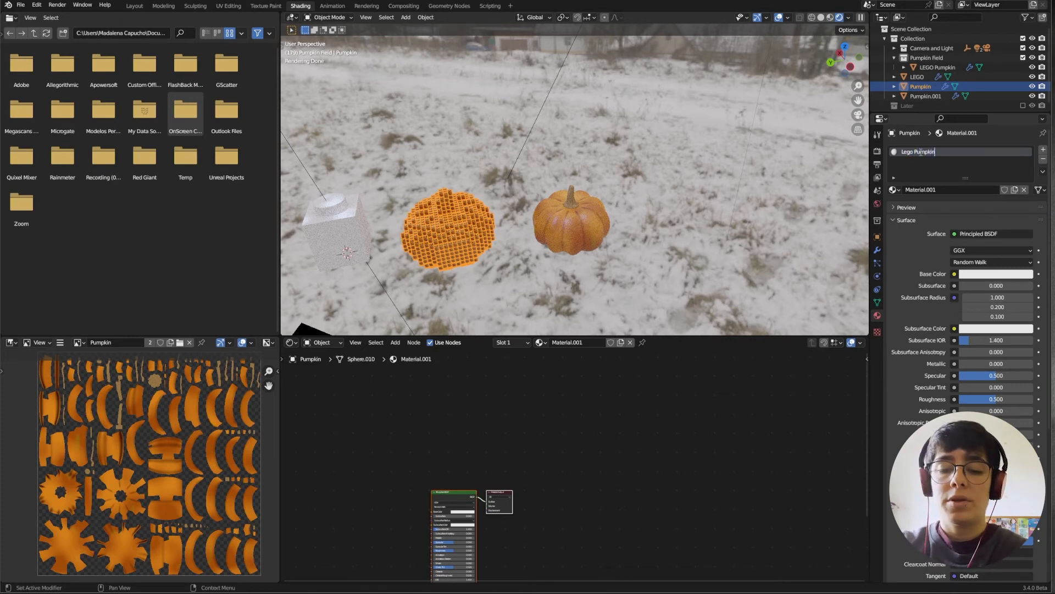
pyautogui.write('pkin')
pyautogui.press('Return')
# Add an Image Texture node with the Pumpkin Base image and connect its Color to the Principled BSDF's Base Color
pyautogui.press('Home')
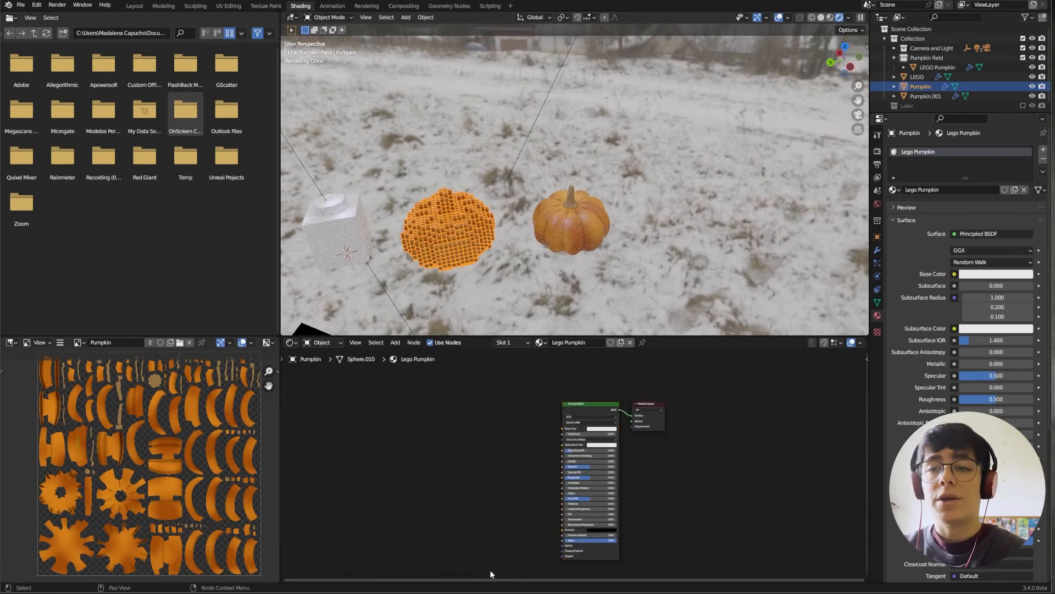
pyautogui.hotkey('shift', 'a')
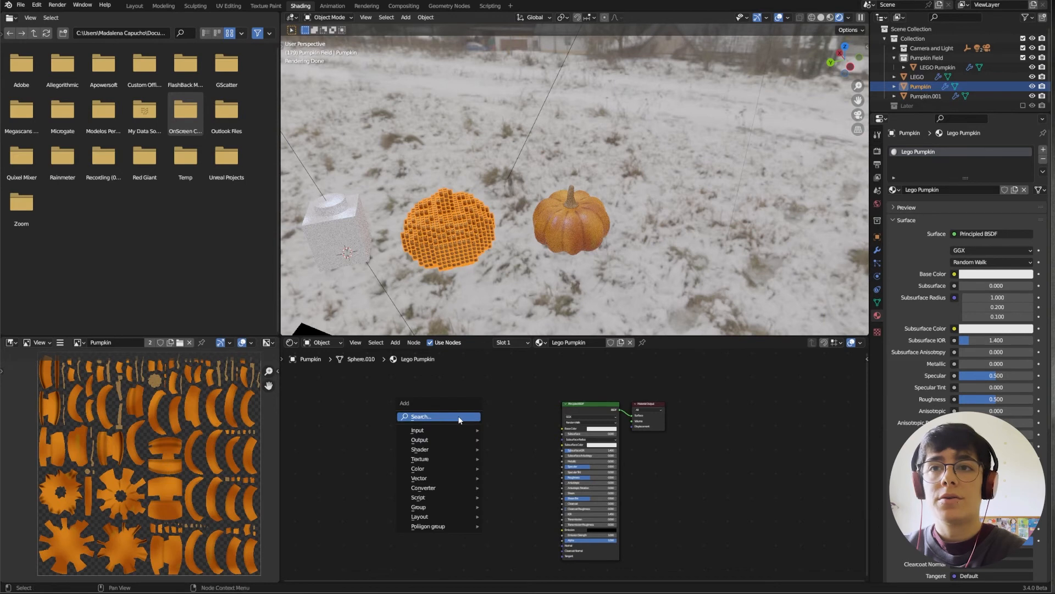
pyautogui.click(452, 420)
pyautogui.write('ima')
pyautogui.press('Return')
pyautogui.click(499, 432)
pyautogui.click(499, 432)
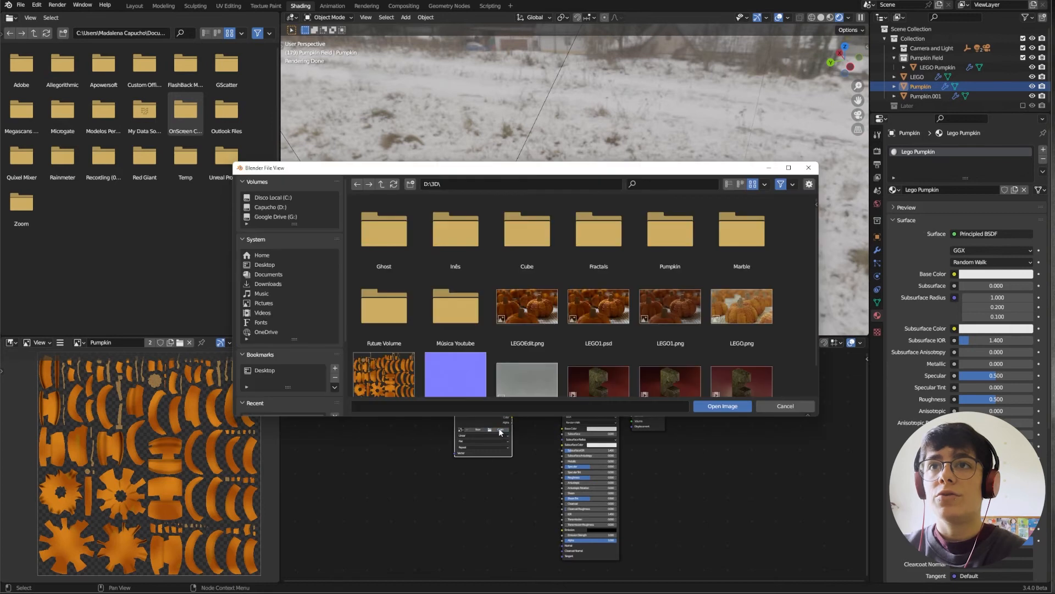
pyautogui.press('Escape')
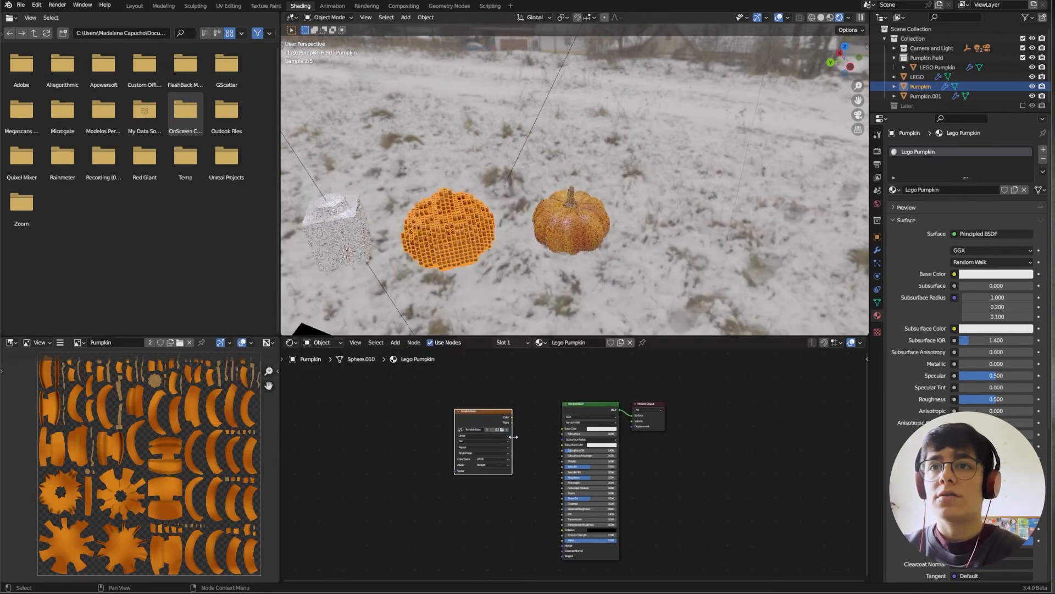
pyautogui.moveTo(512, 416); pyautogui.dragTo(563, 430)
pyautogui.scroll(3, 444, 242)
pyautogui.keyDown('shift'); pyautogui.moveTo(445, 242); pyautogui.dragTo(552, 183, button='middle'); pyautogui.keyUp('shift')
pyautogui.scroll(6, 552, 183)
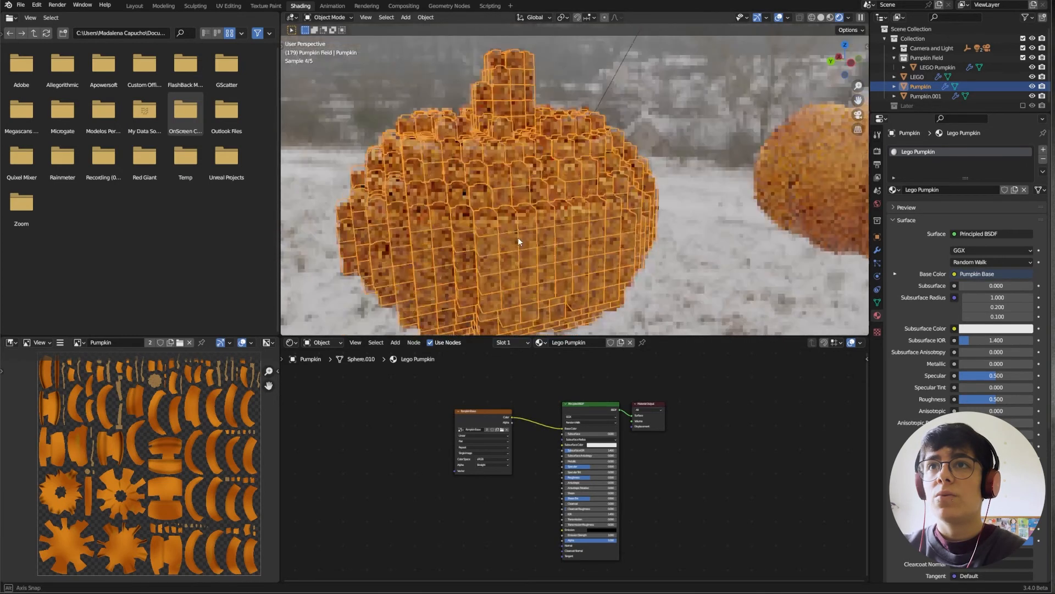
pyautogui.click(710, 283)
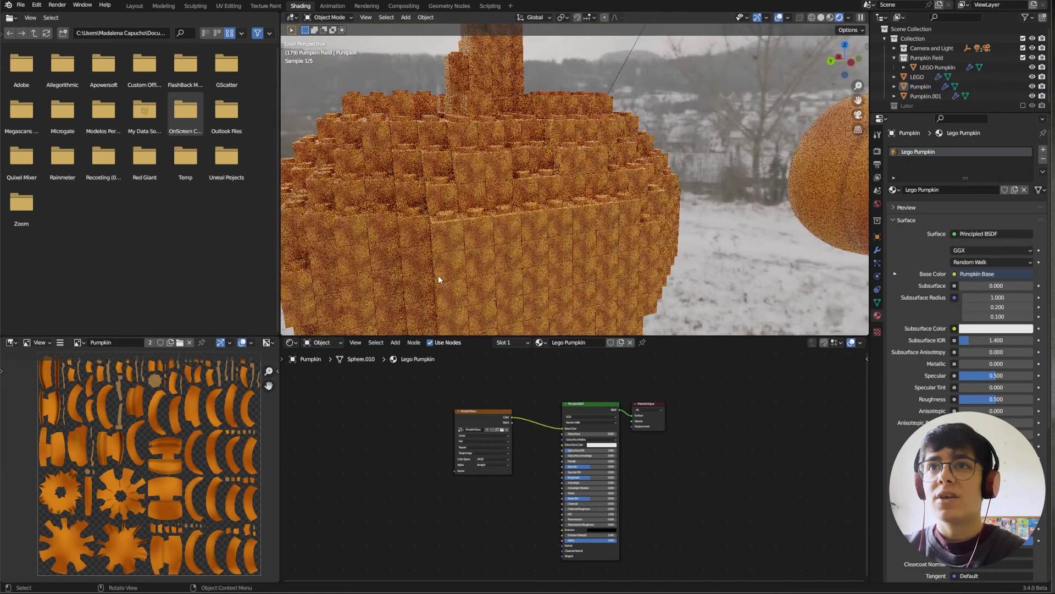
# Return to the Geometry Nodes workspace and set the viewport to solid shading
pyautogui.click(449, 6)
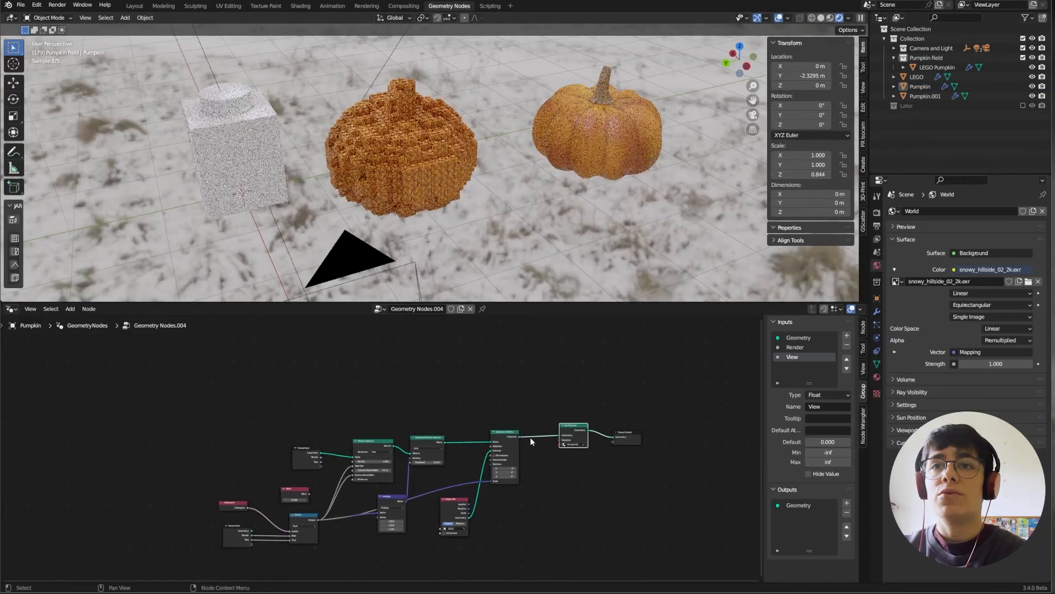
pyautogui.click(821, 18)
pyautogui.scroll(3, 431, 393)
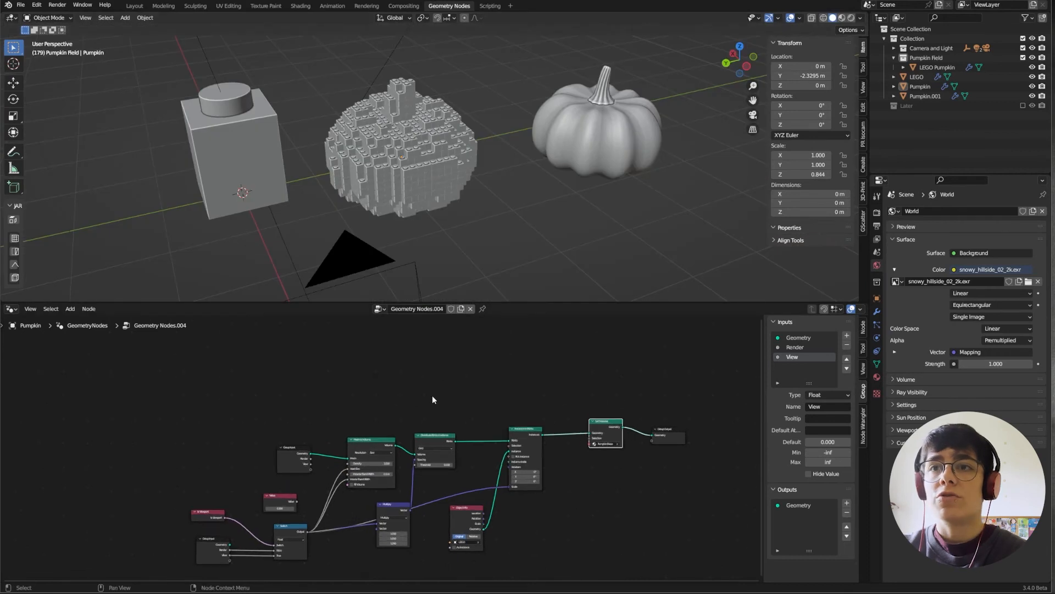
pyautogui.scroll(1, 379, 418)
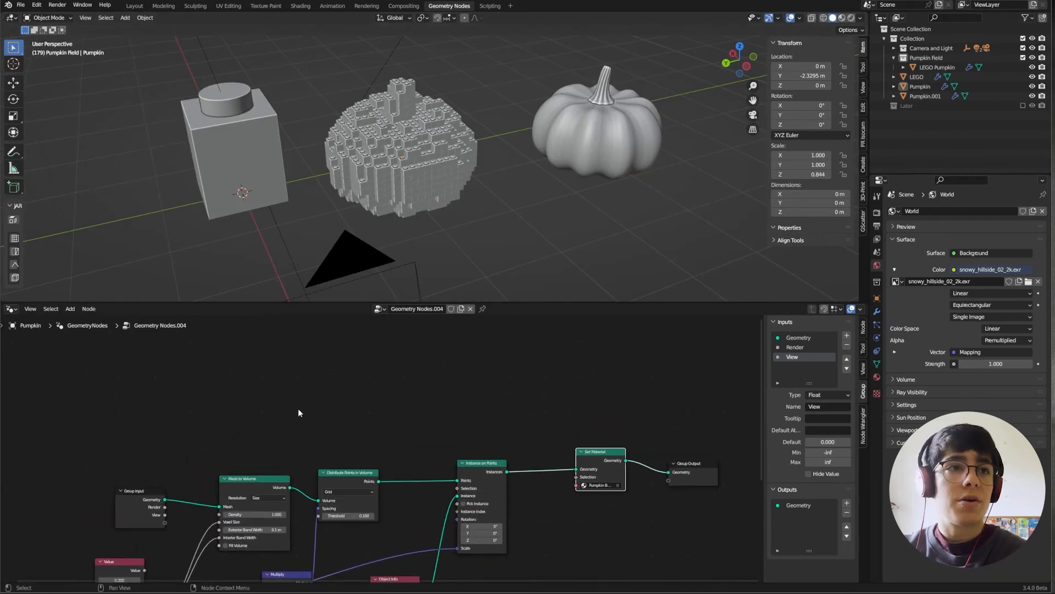
# Add a Sample Nearest node above the node chain and set its domain to Face Corner
pyautogui.hotkey('shift', 'a')
pyautogui.click(419, 355)
pyautogui.write('s')
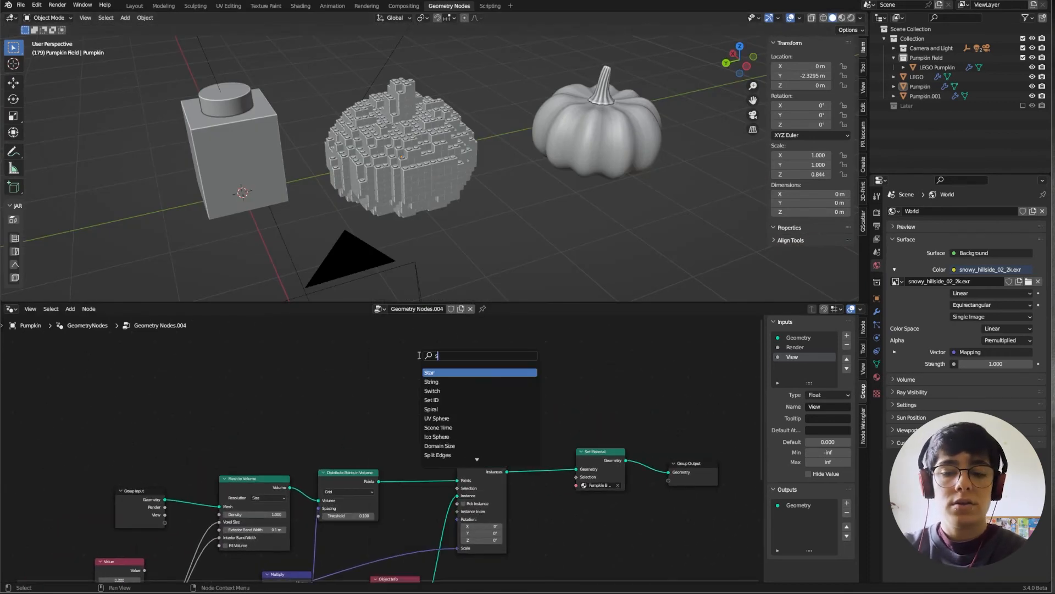
pyautogui.write('amp')
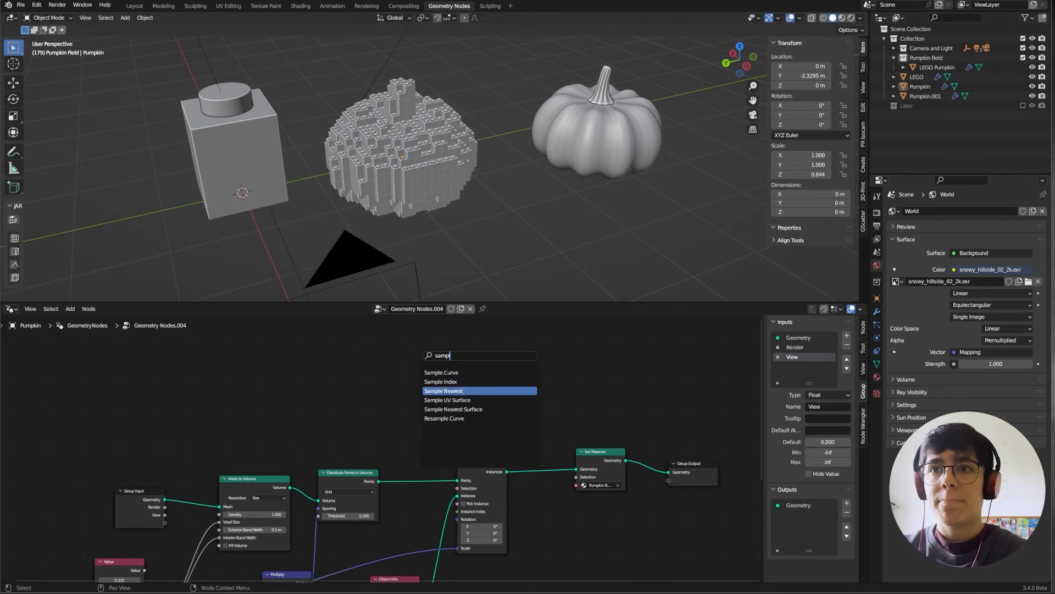
pyautogui.click(444, 390)
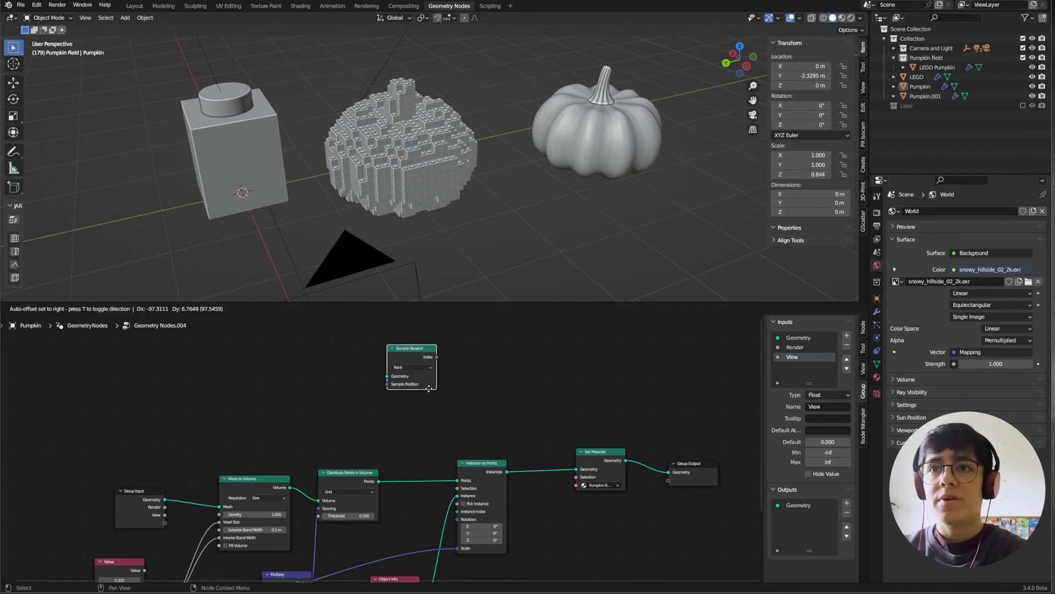
pyautogui.click(391, 366)
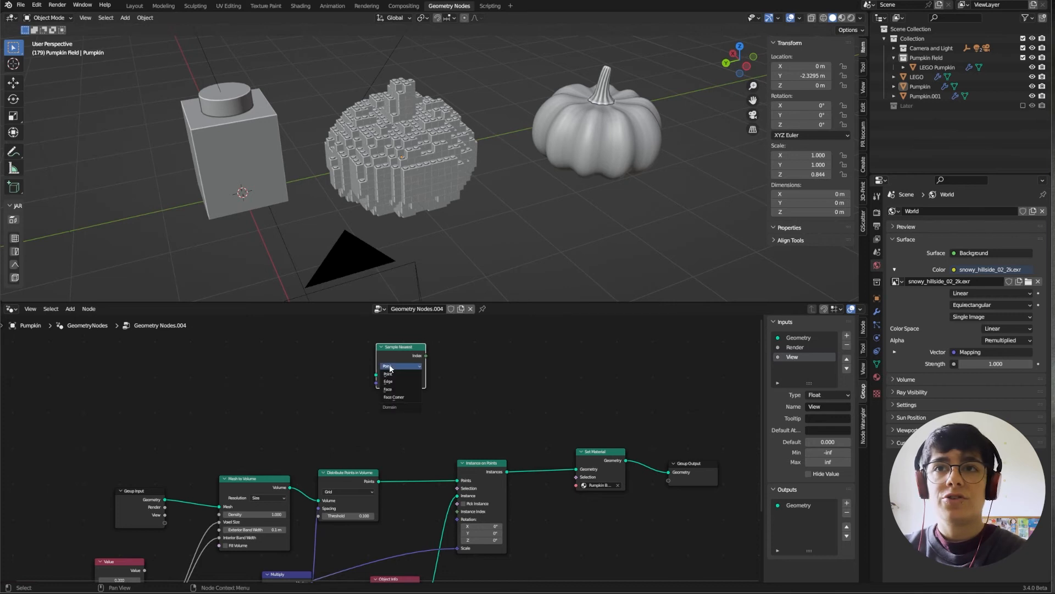
pyautogui.click(396, 397)
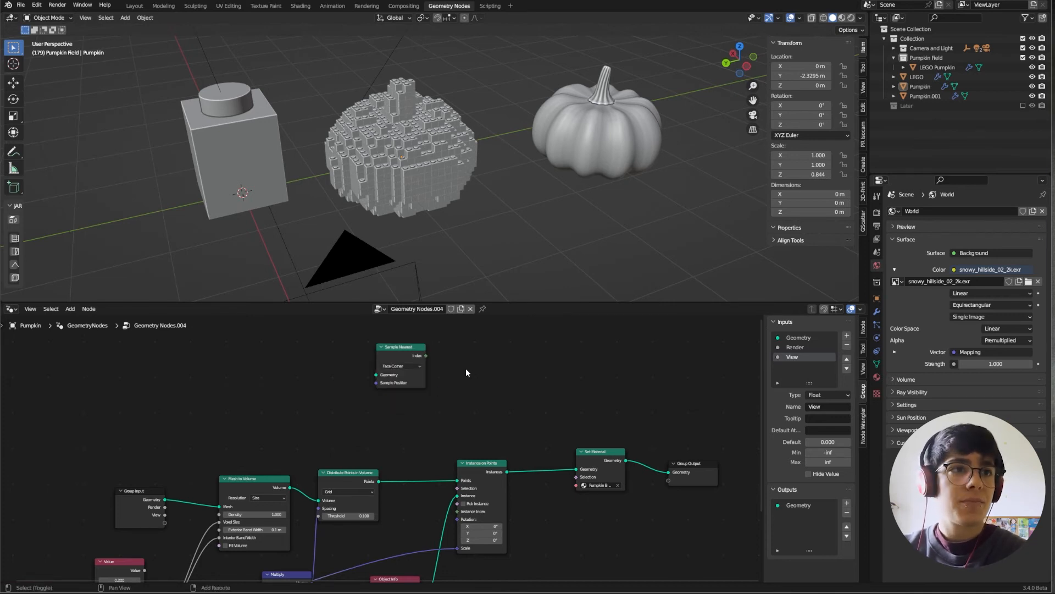
# Add a Named Attribute node beside the Sample Nearest node
pyautogui.hotkey('shift', 'a')
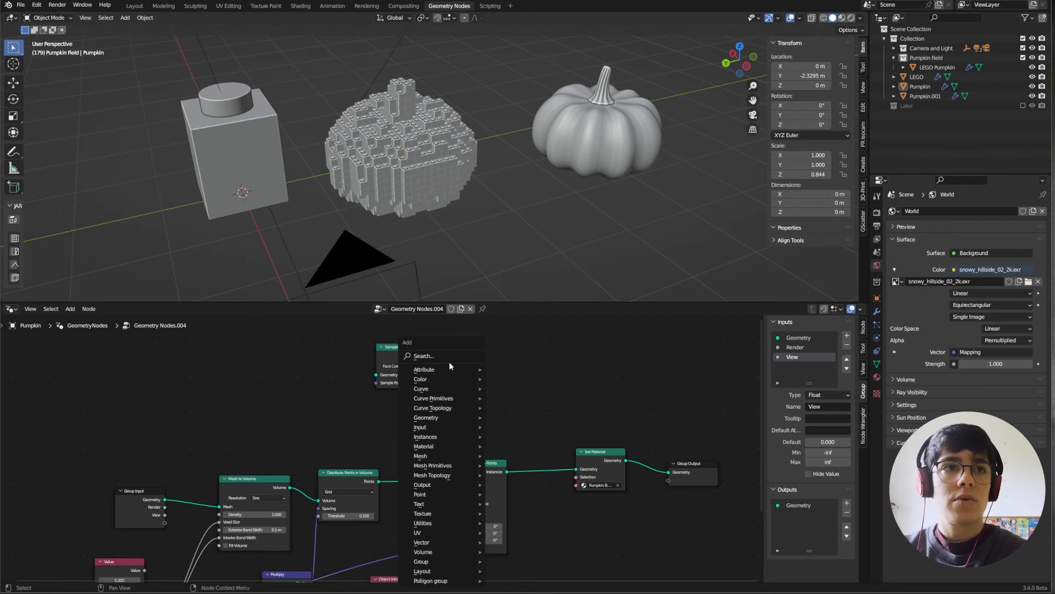
pyautogui.click(443, 356)
pyautogui.write('name')
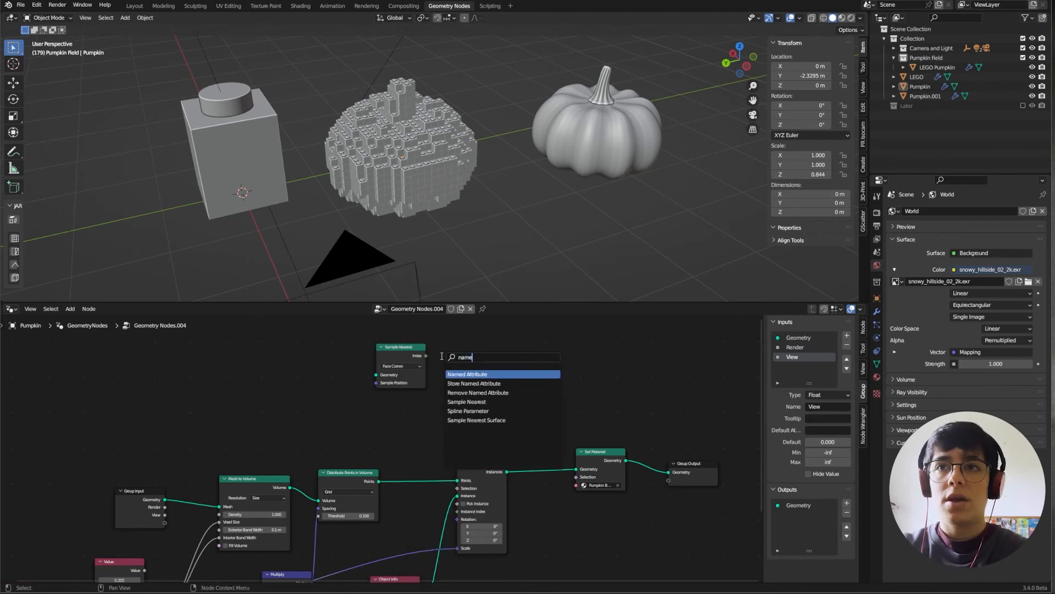
pyautogui.click(466, 374)
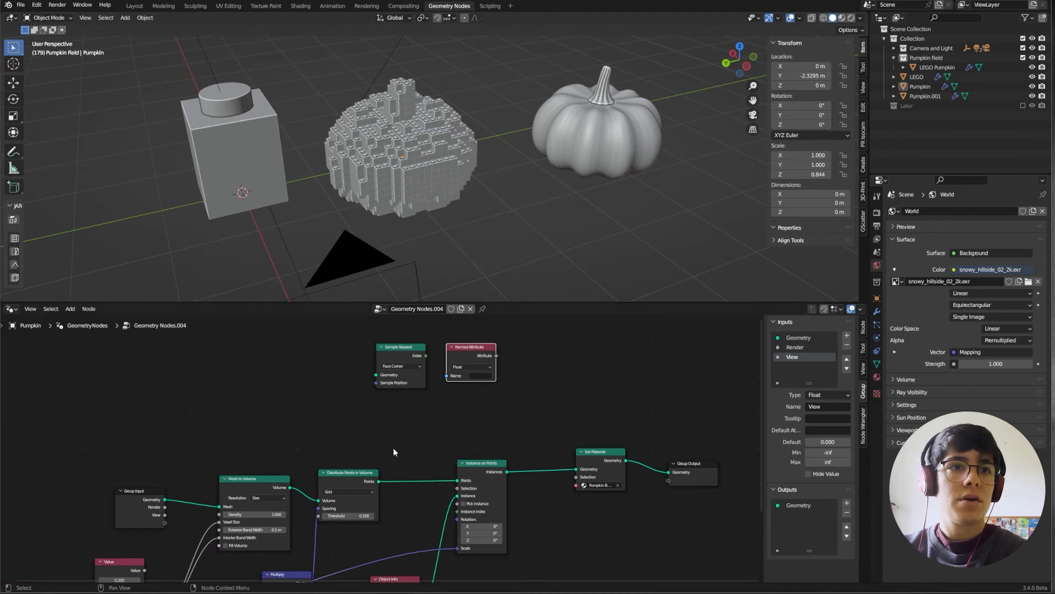
# Add a Sample Index node beside Named Attribute, with data type Vector and domain Face Corner
pyautogui.scroll(1, 394, 451)
pyautogui.hotkey('shift', 'a')
pyautogui.click(522, 358)
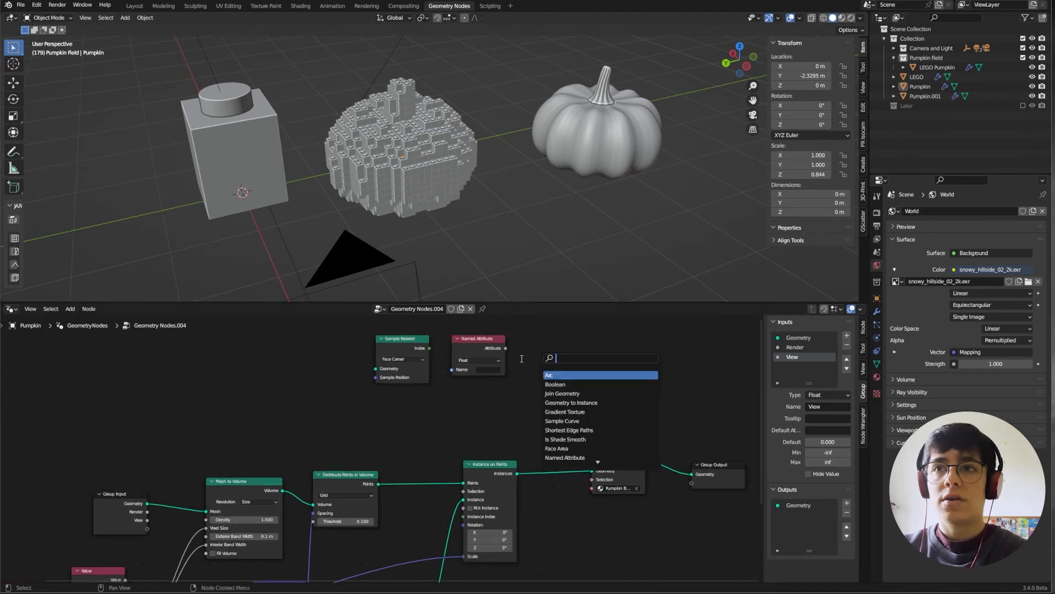
pyautogui.write('samp')
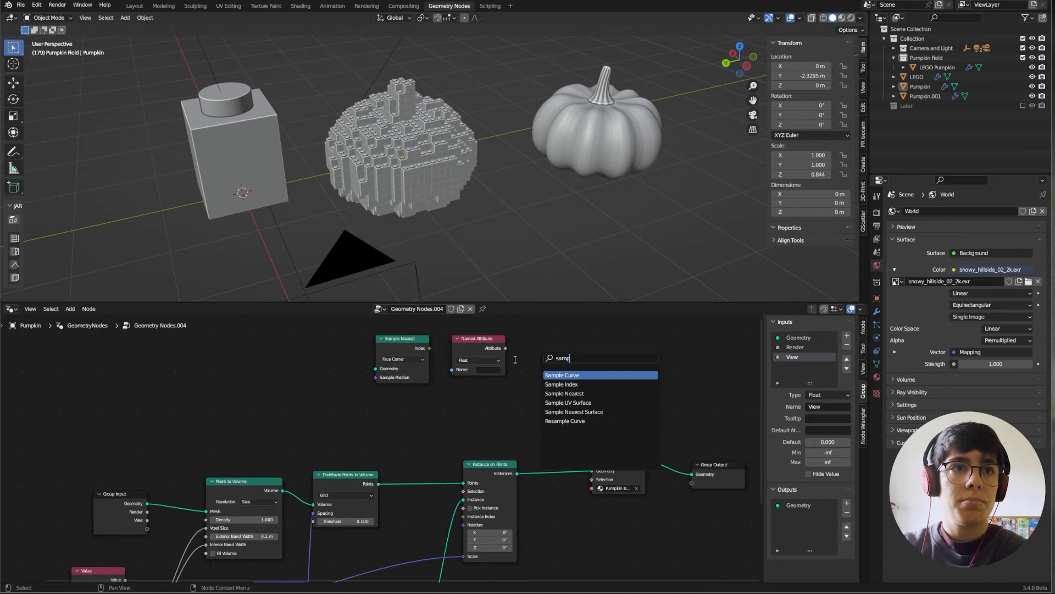
pyautogui.click(555, 384)
pyautogui.click(546, 378)
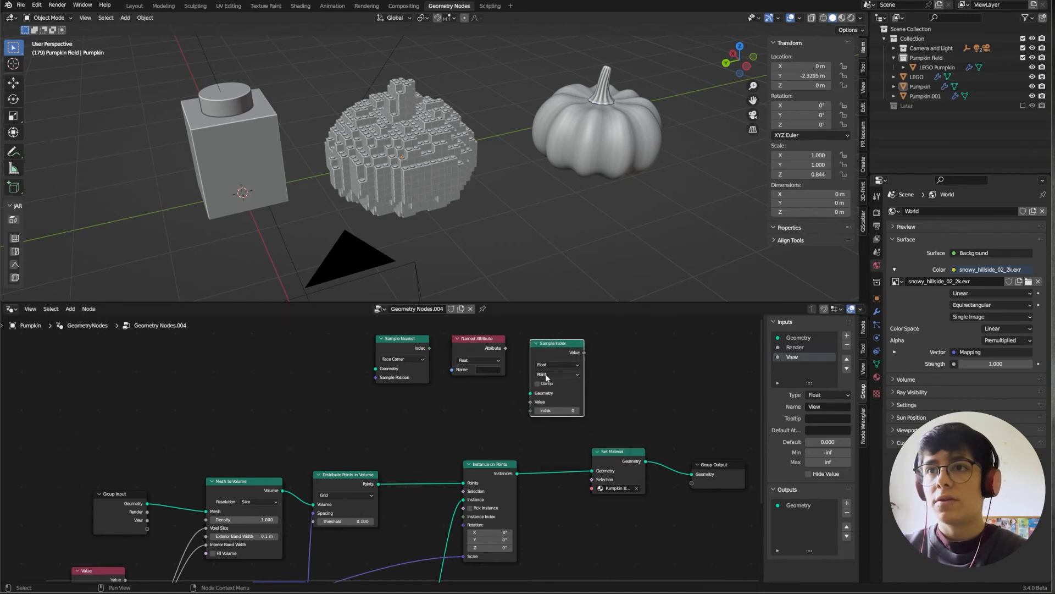
pyautogui.scroll(2, 547, 379)
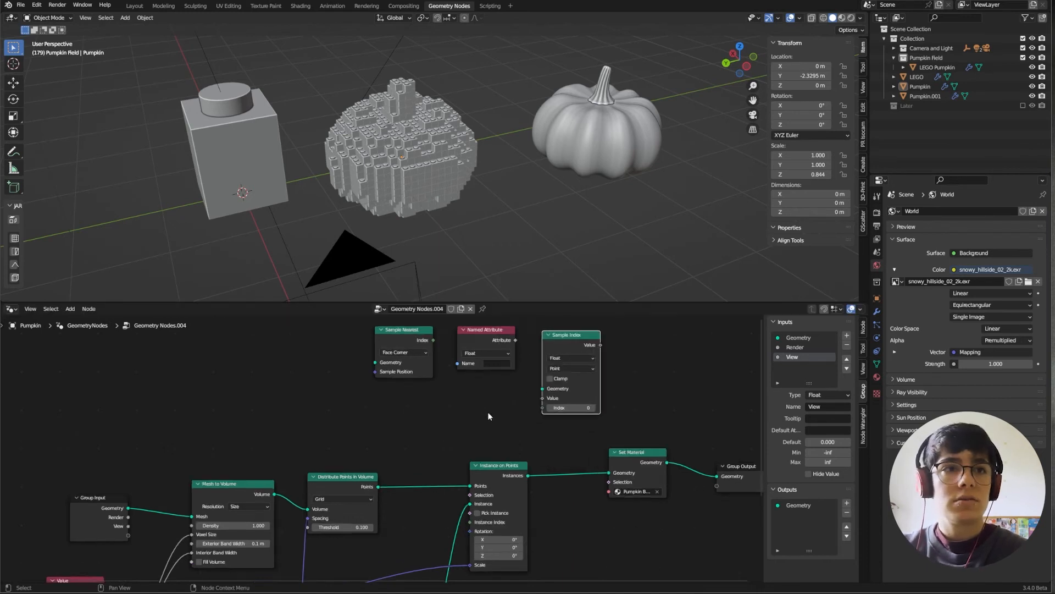
pyautogui.click(560, 351)
pyautogui.click(545, 380)
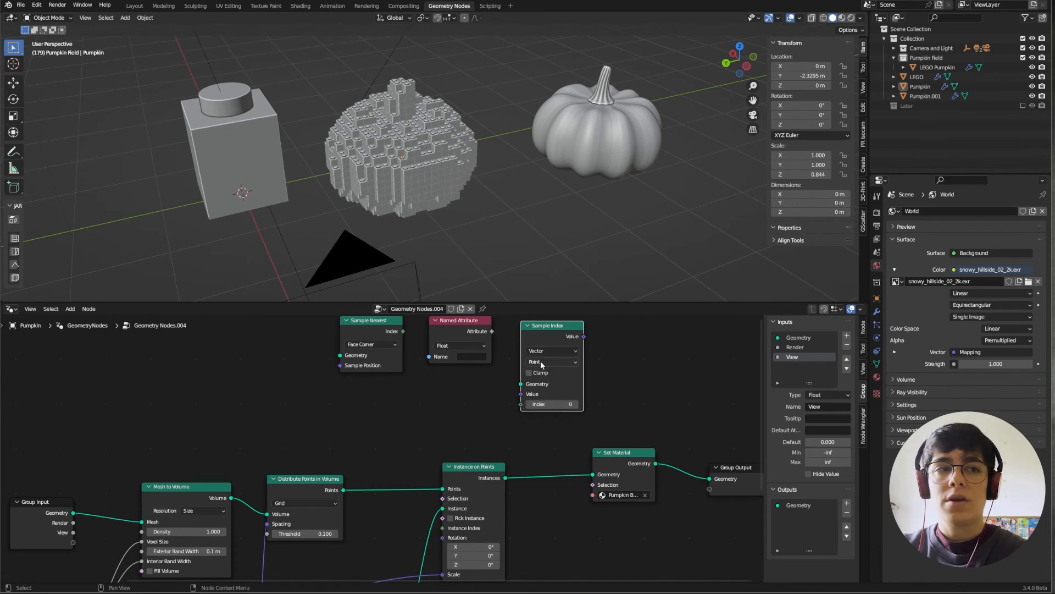
pyautogui.click(542, 362)
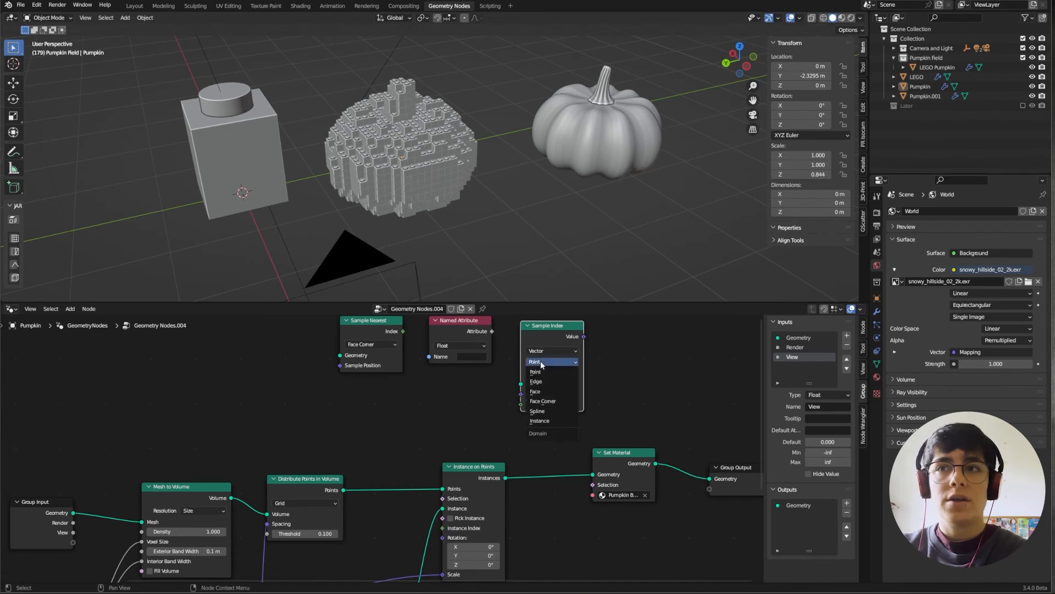
pyautogui.click(551, 402)
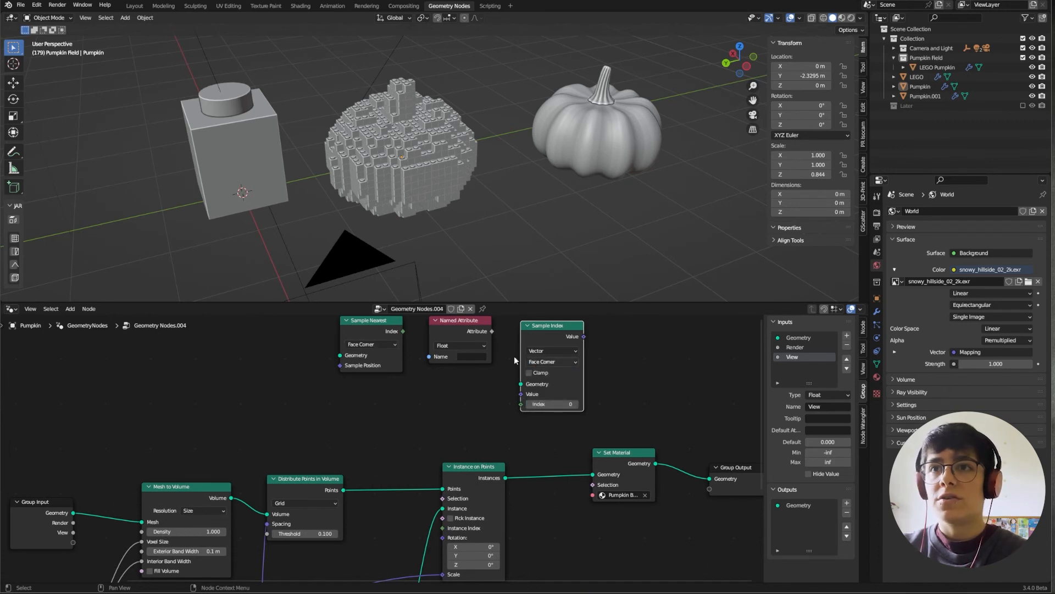
# Set the Named Attribute node's data type to Vector and its attribute name to UVMap
pyautogui.click(440, 347)
pyautogui.click(448, 369)
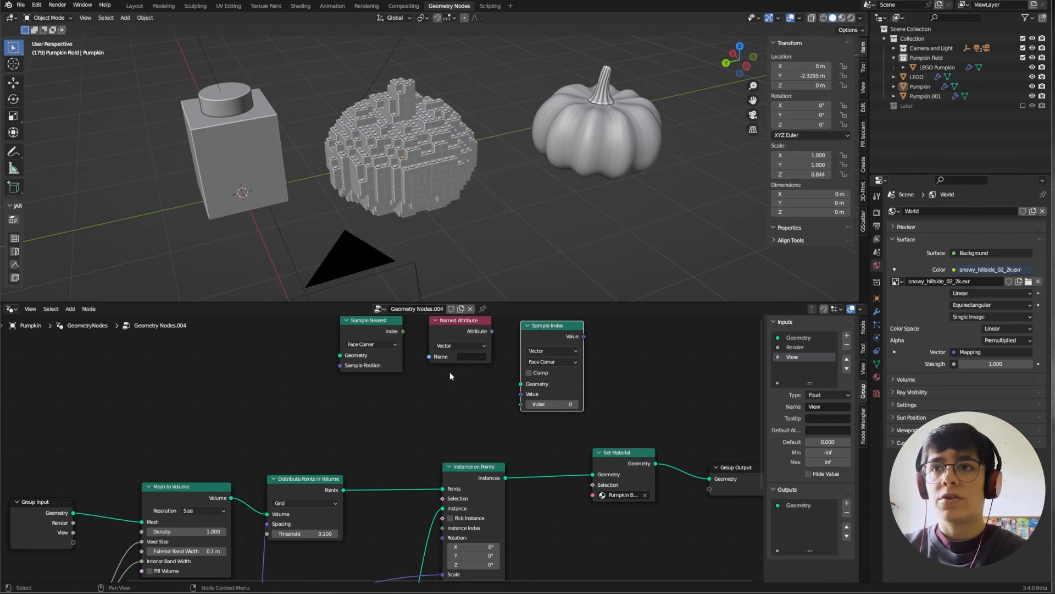
pyautogui.scroll(2, 451, 401)
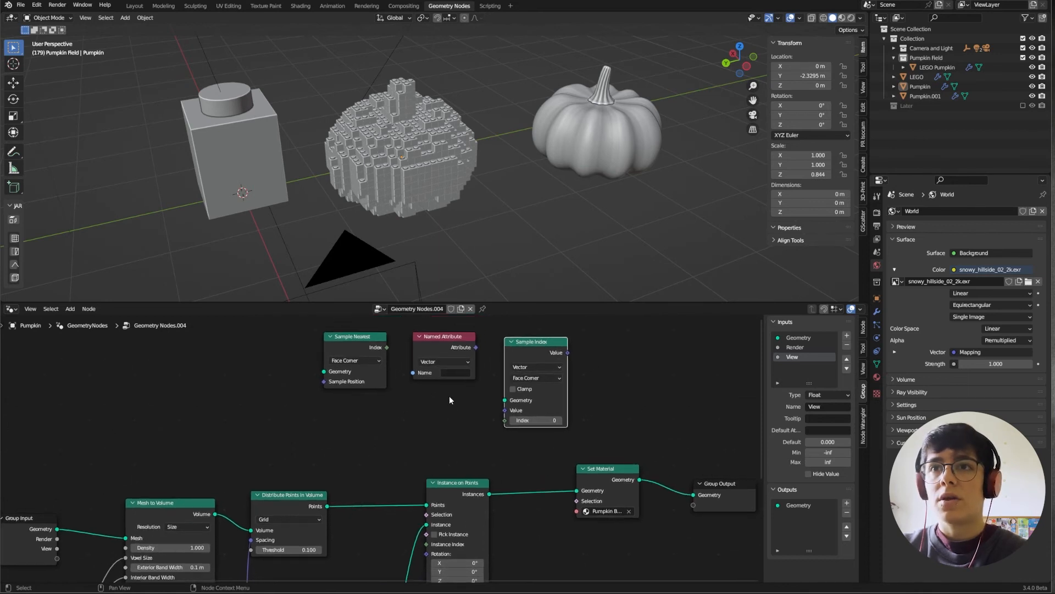
pyautogui.click(459, 368)
pyautogui.press('Down')
pyautogui.press('Down')
pyautogui.press('Down')
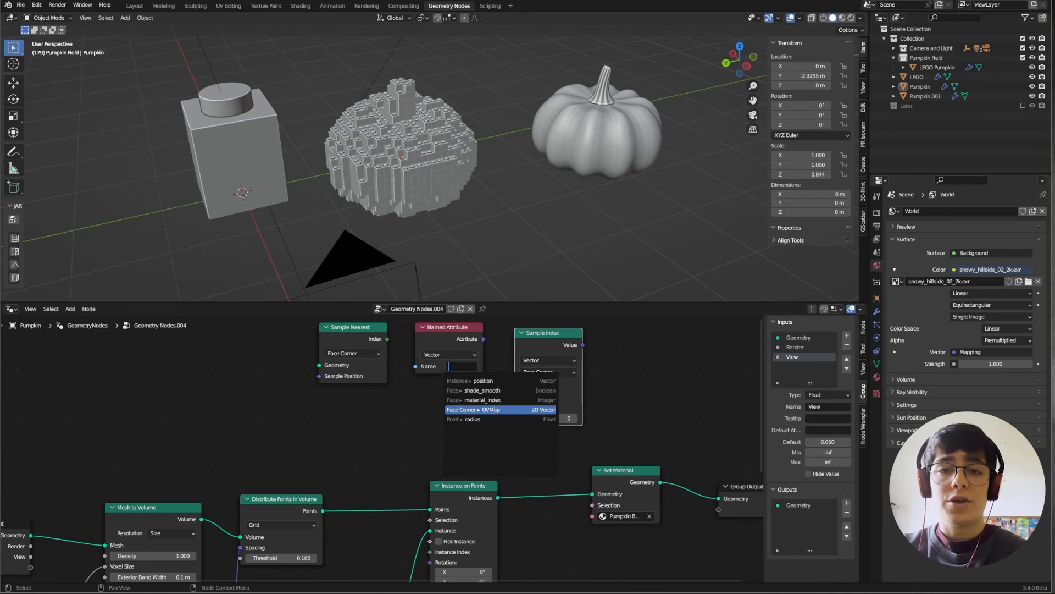
pyautogui.press('Return')
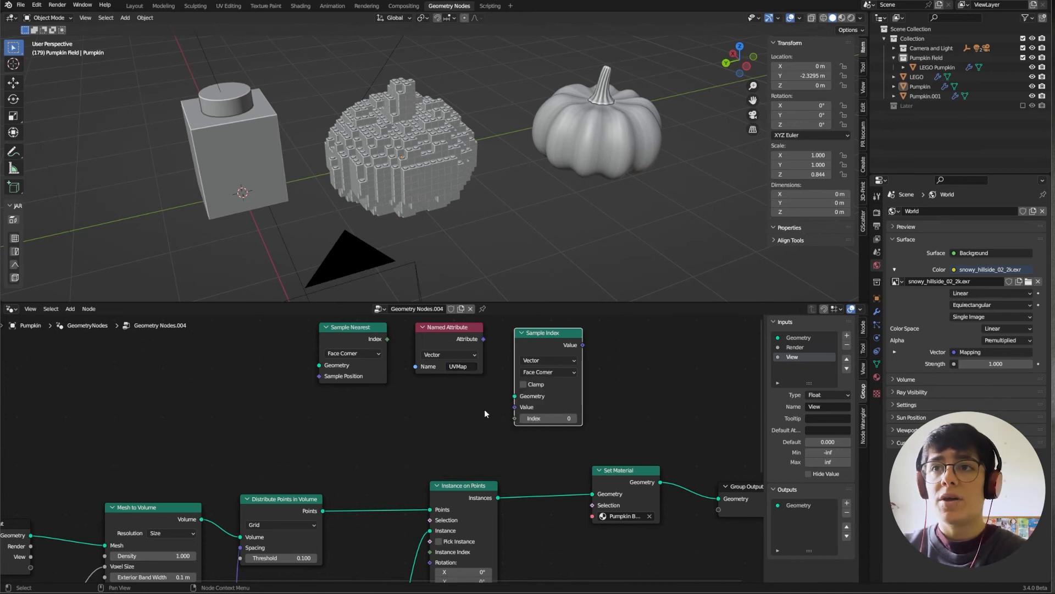
# Make room in the node chain and insert a Store Named Attribute node between Instance on Points and Set Material
pyautogui.scroll(-3, 459, 450)
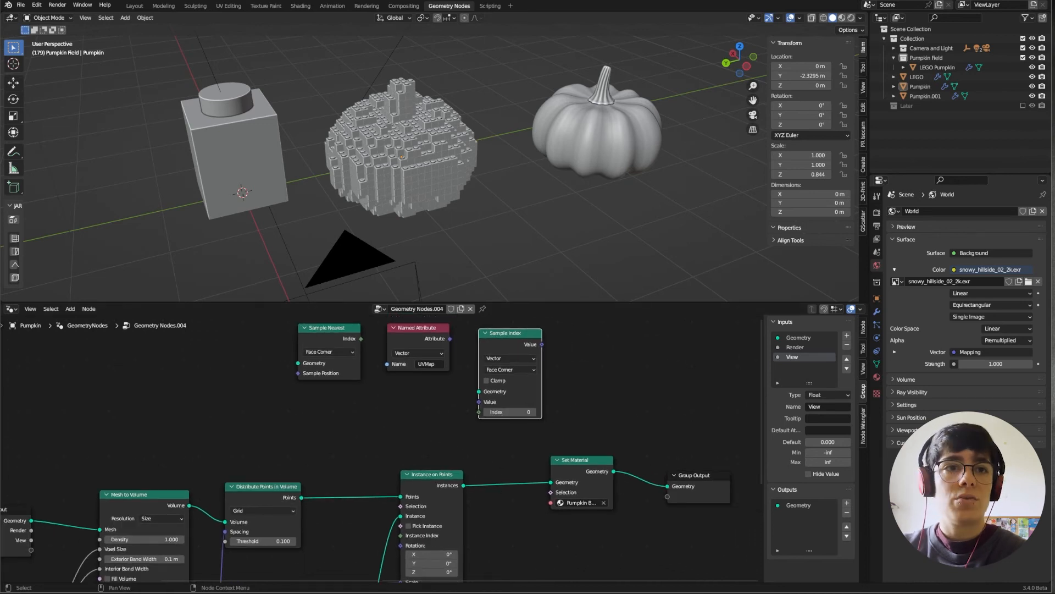
pyautogui.moveTo(694, 475); pyautogui.dragTo(730, 473)
pyautogui.moveTo(589, 466); pyautogui.dragTo(651, 480)
pyautogui.hotkey('shift', 'a')
pyautogui.click(579, 358)
pyautogui.write('store')
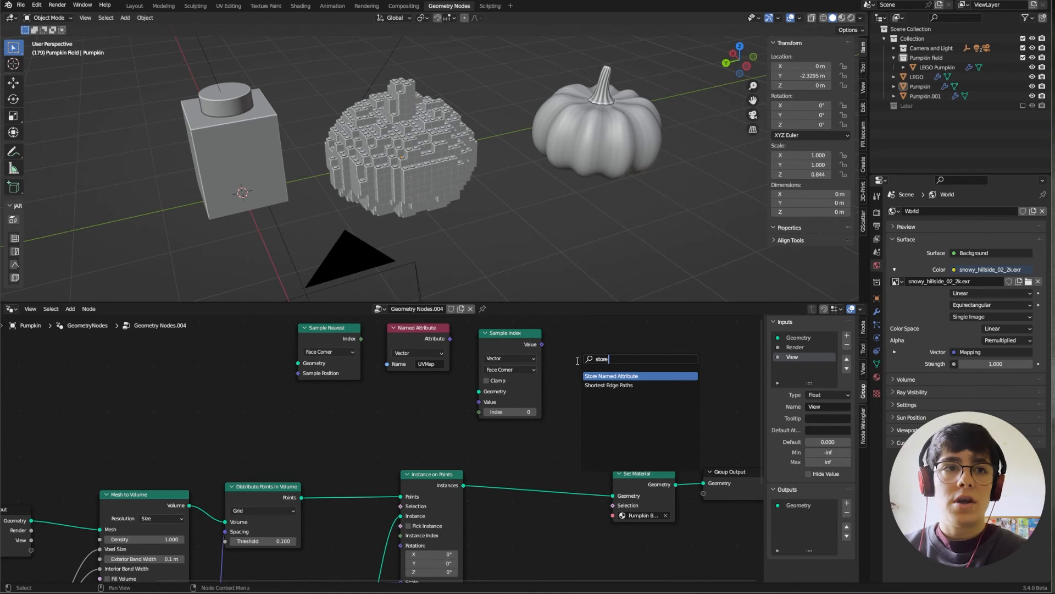
pyautogui.press('Return')
pyautogui.click(565, 482)
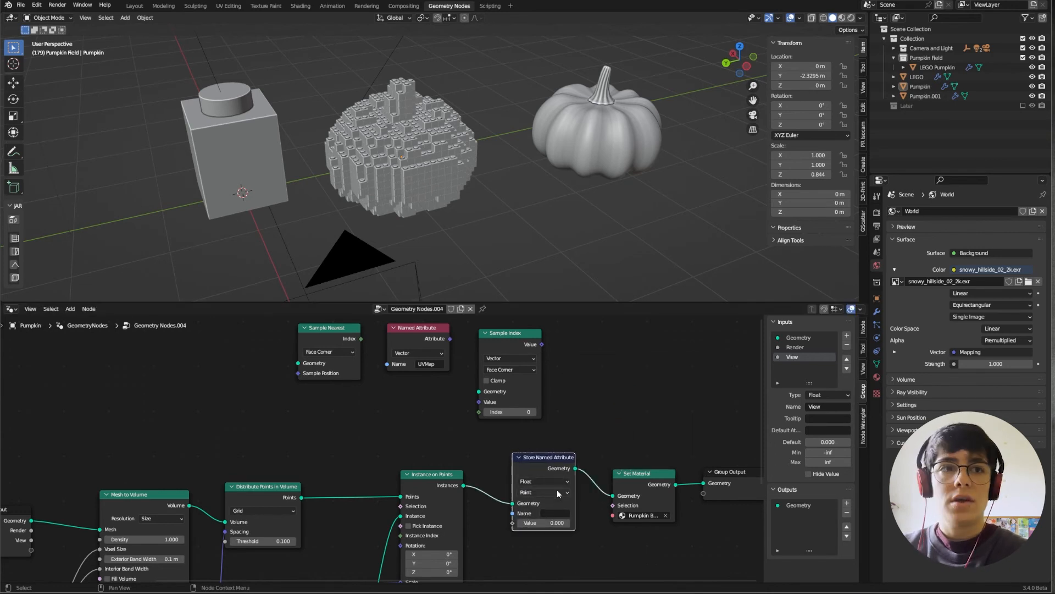
# Set the Store Named Attribute node's data type to Vector and its domain to Instance
pyautogui.click(543, 482)
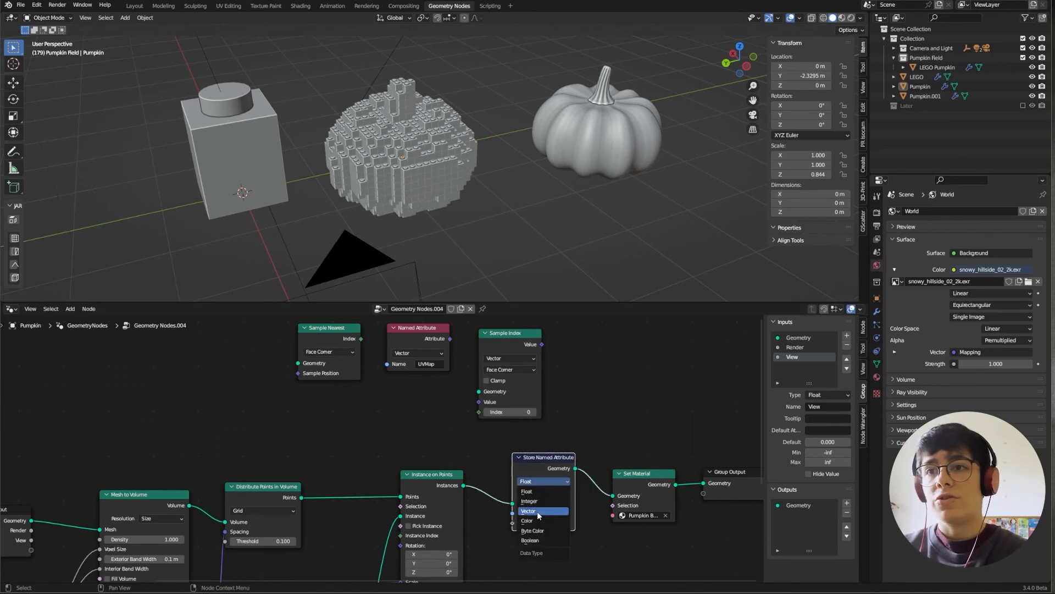
pyautogui.click(536, 511)
pyautogui.click(543, 492)
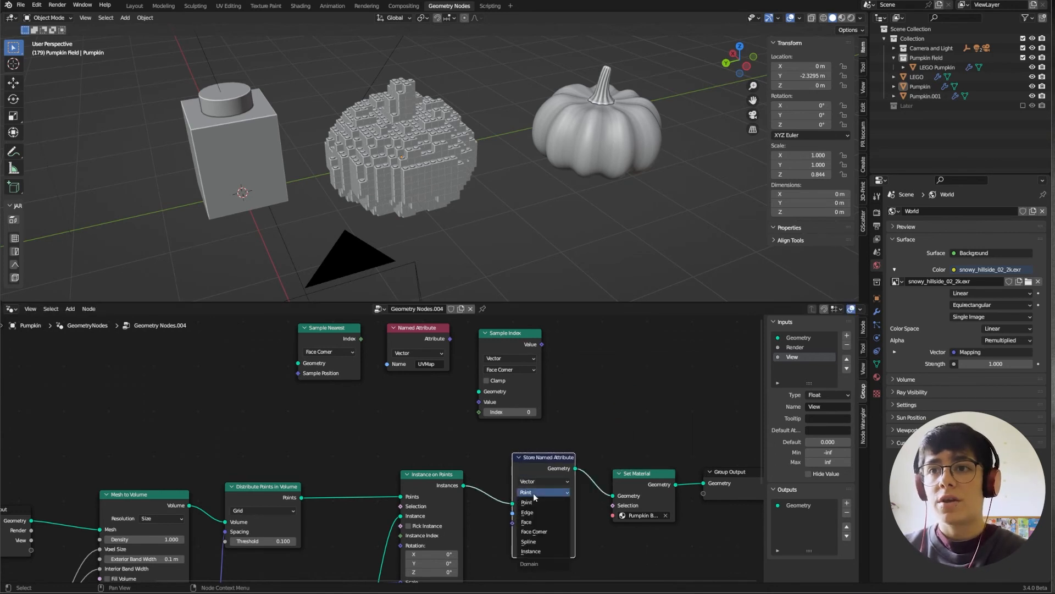
pyautogui.click(542, 550)
# Name the attribute in the Store Named Attribute node UVMap
pyautogui.moveTo(554, 516); pyautogui.dragTo(550, 483, button='middle')
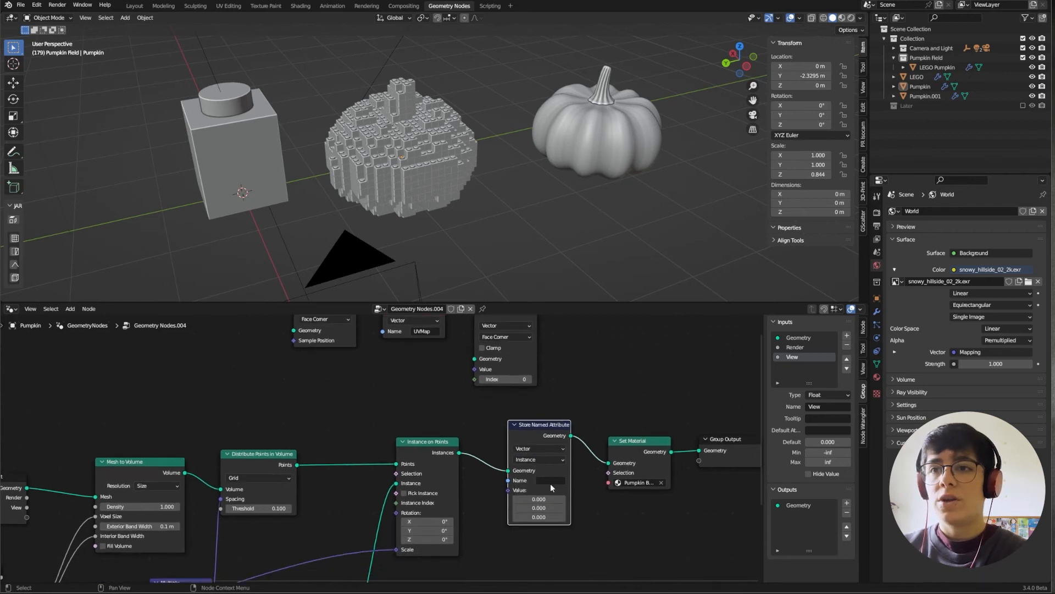
pyautogui.click(548, 480)
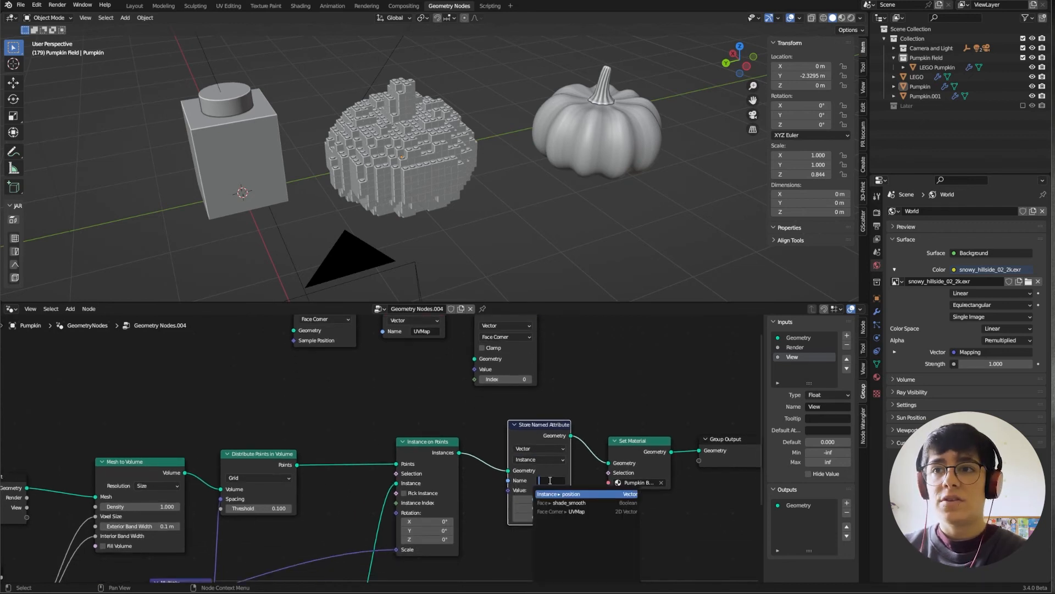
pyautogui.click(380, 380)
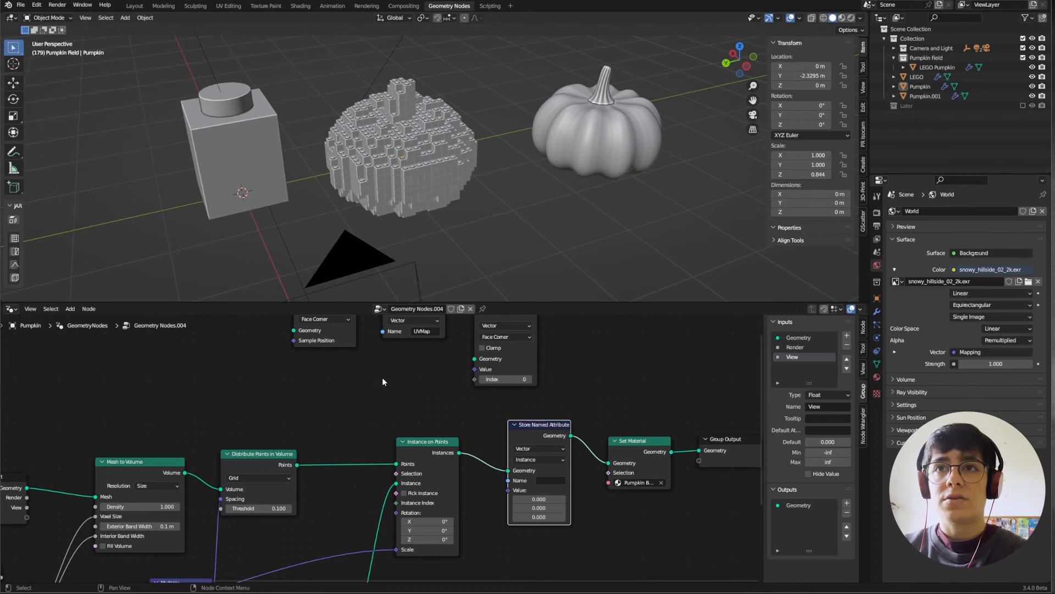
pyautogui.click(542, 477)
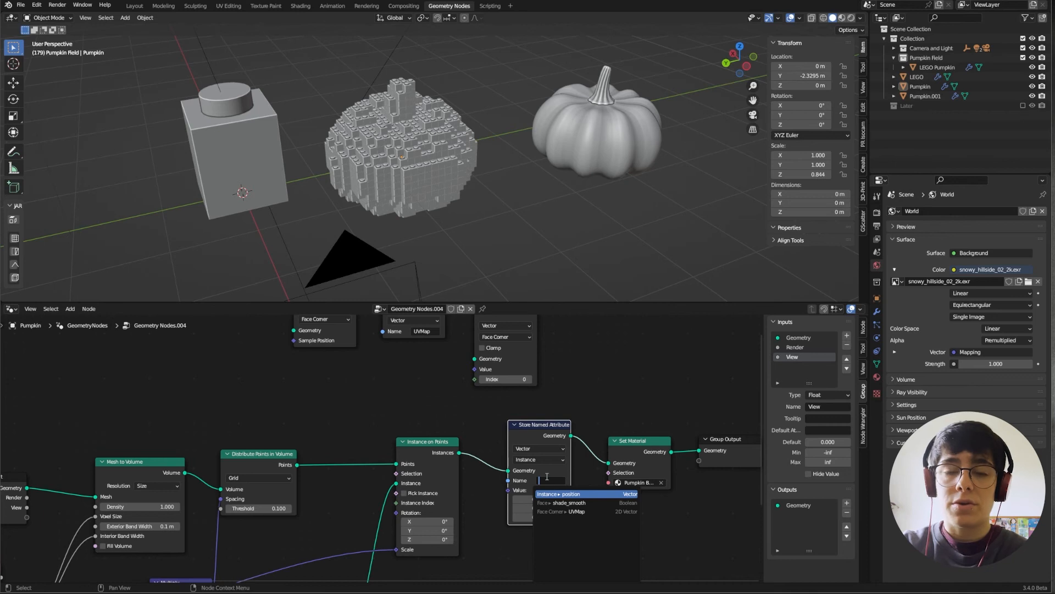
pyautogui.write('UV')
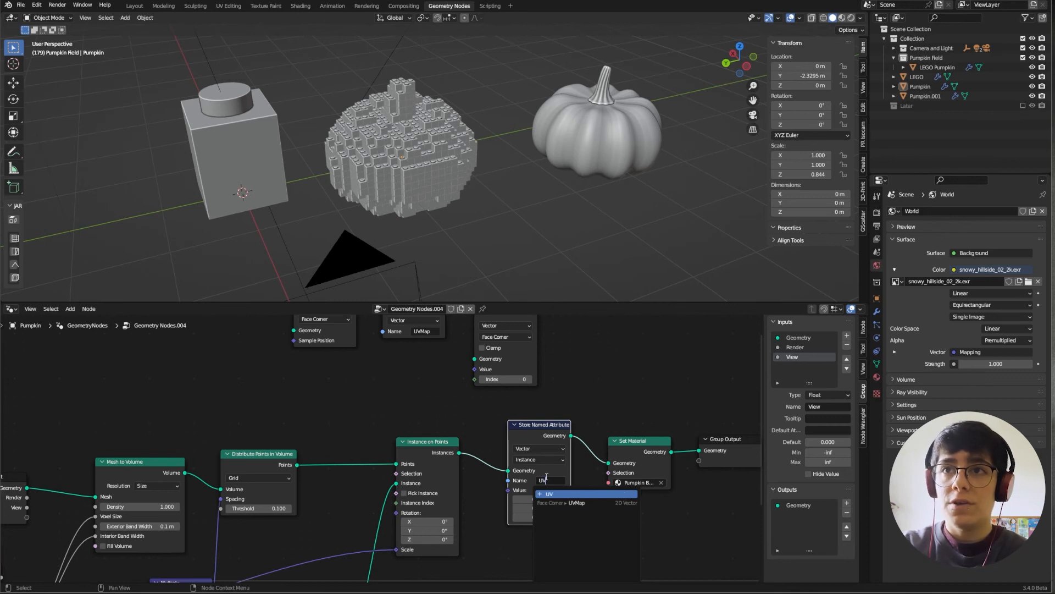
pyautogui.write('Map')
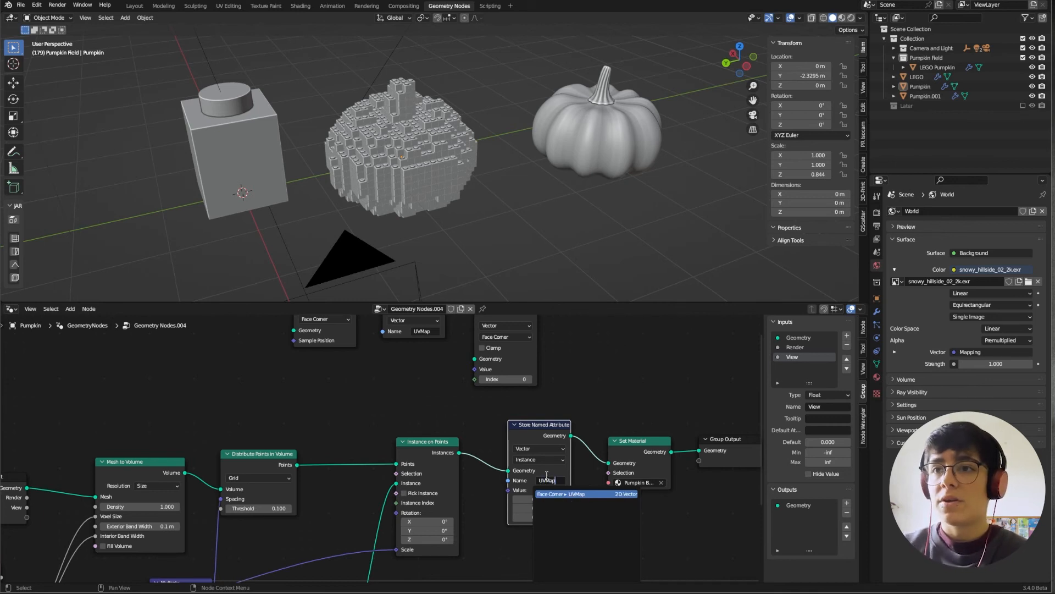
pyautogui.press('Escape')
pyautogui.click(546, 481)
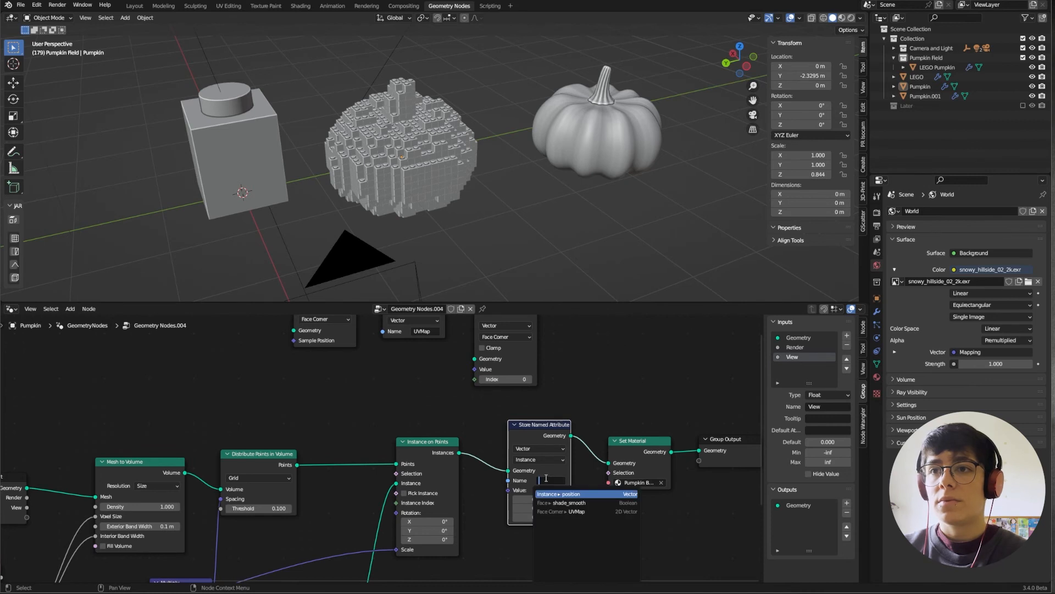
pyautogui.click(583, 512)
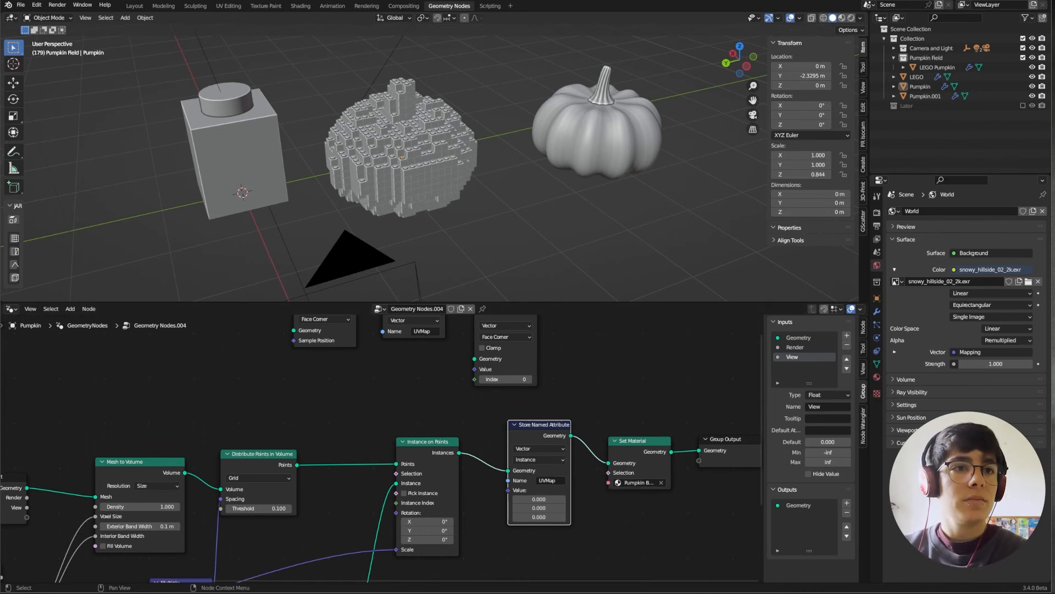
# Shift the Store Named Attribute, Set Material and Group Output nodes aside and link Sample Index's Value to Store Named Attribute's Value
pyautogui.scroll(-3, 538, 374)
pyautogui.moveTo(534, 370); pyautogui.dragTo(471, 352, button='middle')
pyautogui.moveTo(441, 324); pyautogui.dragTo(420, 461)
pyautogui.press('Escape')
pyautogui.moveTo(473, 395); pyautogui.dragTo(692, 418)
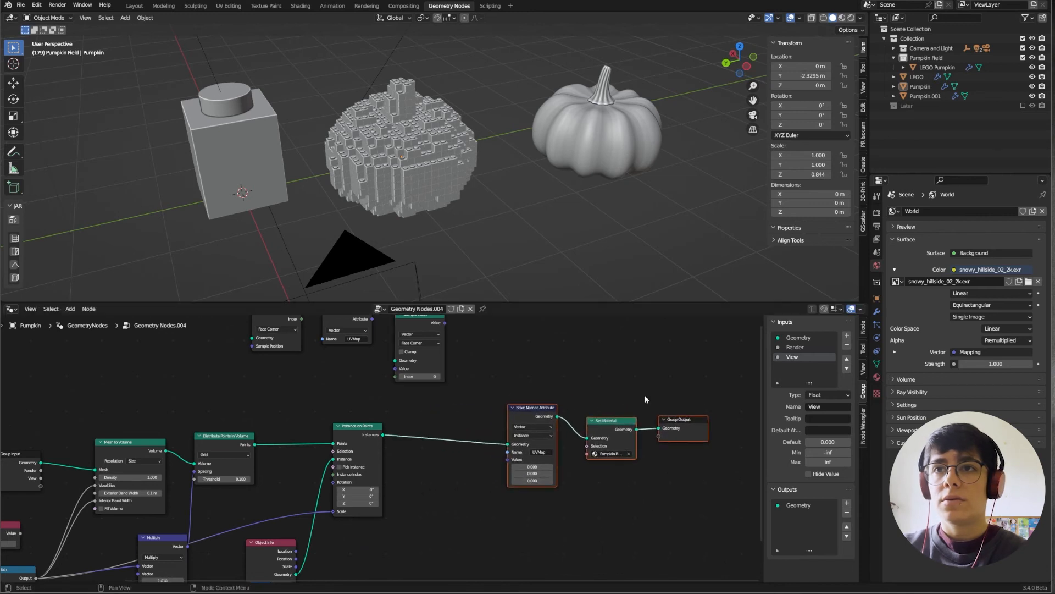
pyautogui.moveTo(444, 323); pyautogui.dragTo(508, 459)
# Feed Named Attribute into Sample Index's Value and Sample Nearest's Index into its Index, then tidy the two source nodes
pyautogui.moveTo(456, 451); pyautogui.dragTo(461, 501, button='middle')
pyautogui.moveTo(377, 370); pyautogui.dragTo(407, 420)
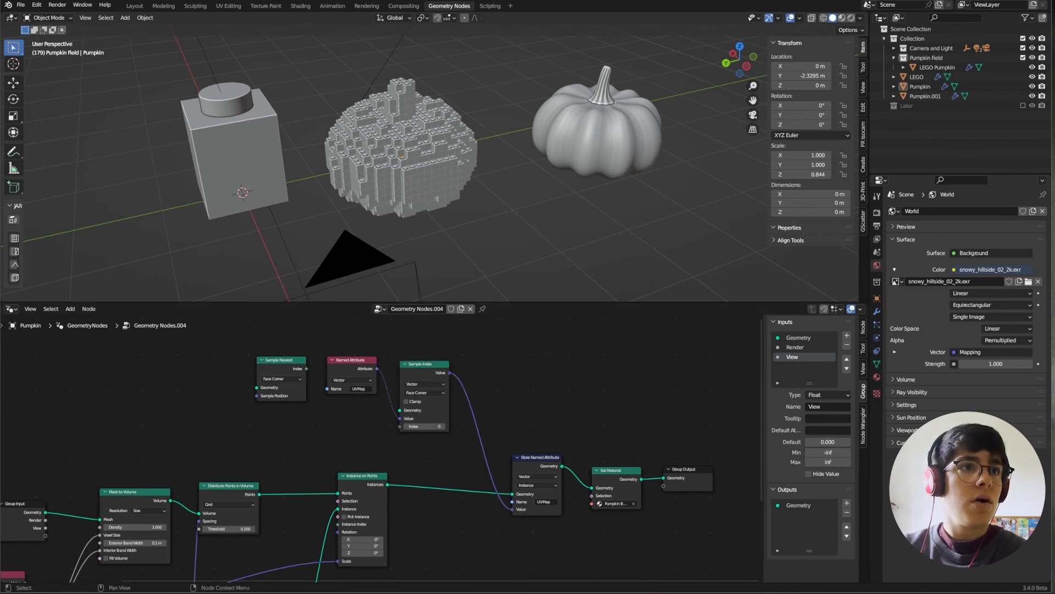
pyautogui.moveTo(307, 368); pyautogui.dragTo(400, 426)
pyautogui.moveTo(329, 360); pyautogui.dragTo(332, 340)
pyautogui.moveTo(273, 367); pyautogui.dragTo(273, 376)
# Connect the Group Input's Geometry to the Geometry inputs of both Sample Nearest and Sample Index
pyautogui.scroll(-3, 224, 450)
pyautogui.moveTo(222, 449); pyautogui.dragTo(267, 411, button='middle')
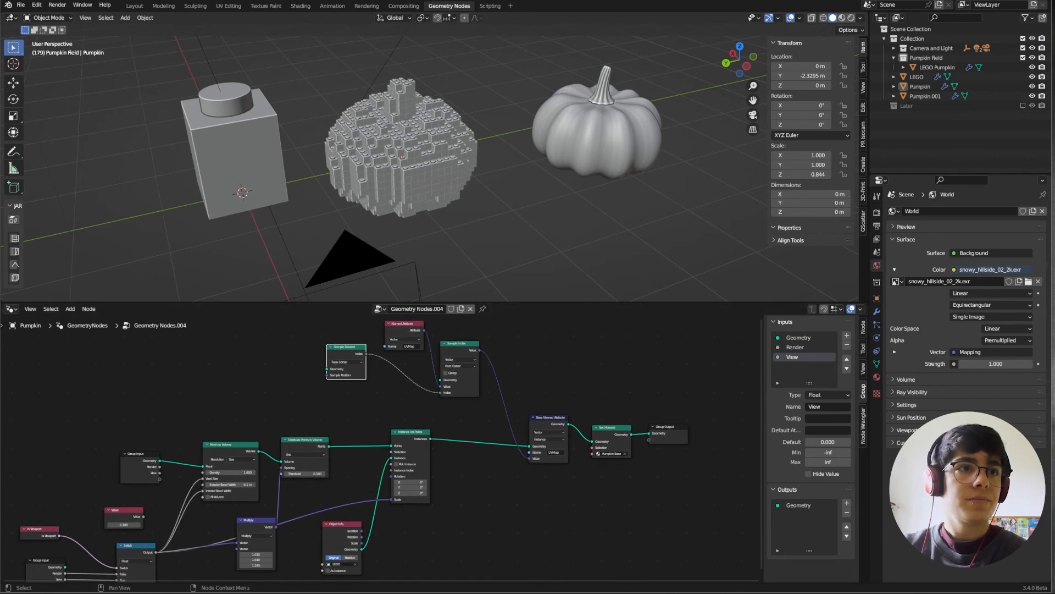
pyautogui.click(160, 460)
pyautogui.moveTo(160, 460); pyautogui.dragTo(328, 369)
pyautogui.moveTo(160, 460); pyautogui.dragTo(440, 381)
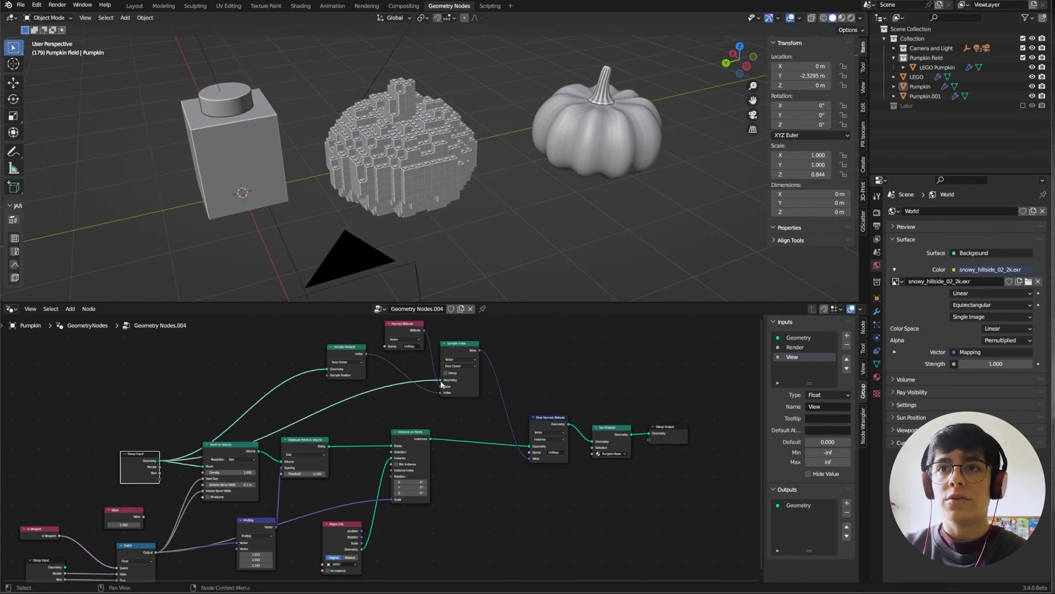
# Switch the 3D viewport to rendered shading to preview the brick pumpkin up close
pyautogui.moveTo(482, 440); pyautogui.dragTo(470, 500, button='middle')
pyautogui.scroll(3, 434, 442)
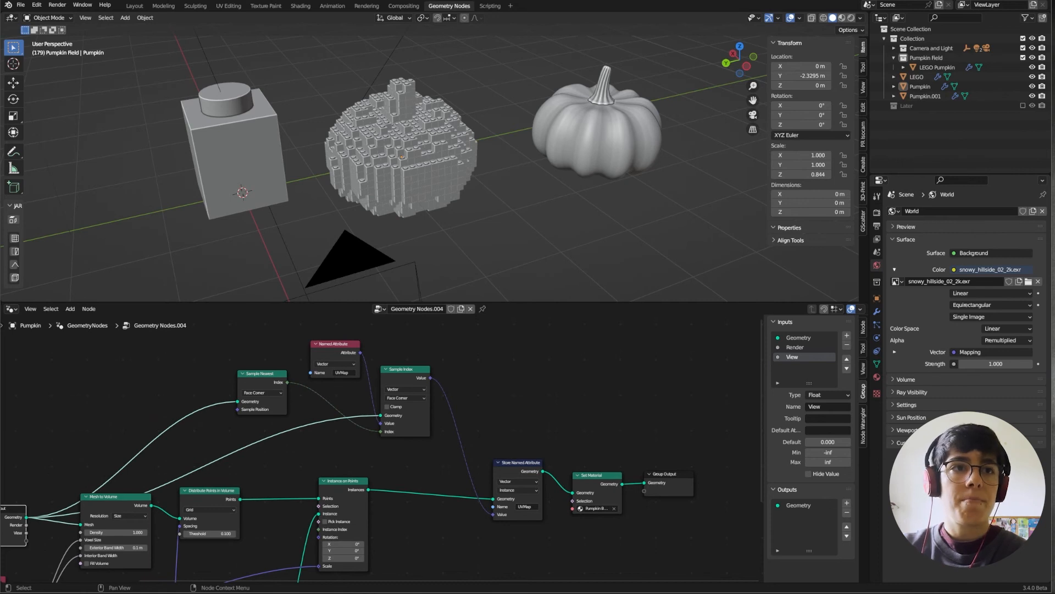
pyautogui.click(851, 18)
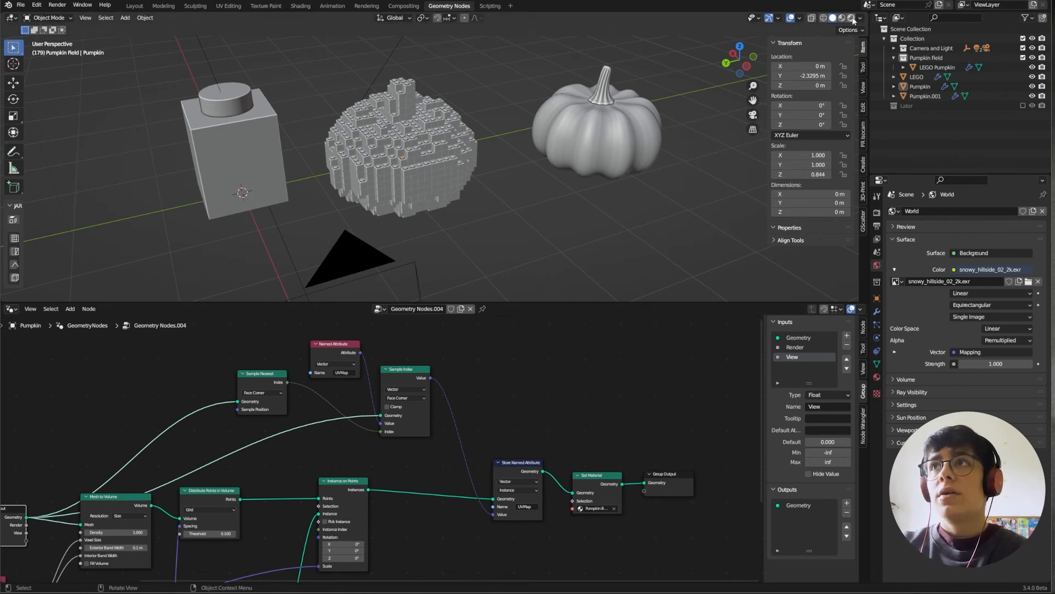
pyautogui.scroll(4, 439, 138)
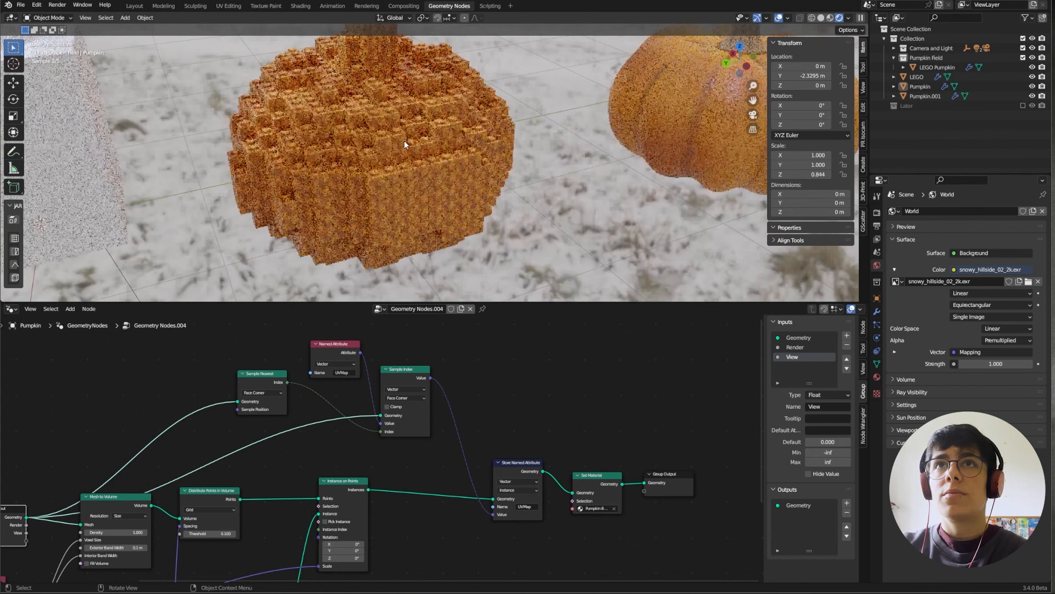
# In the Shading workspace, add an Attribute node to the Lego Pumpkin material and link its Vector output to the Pumpkin Base image texture
pyautogui.click(301, 6)
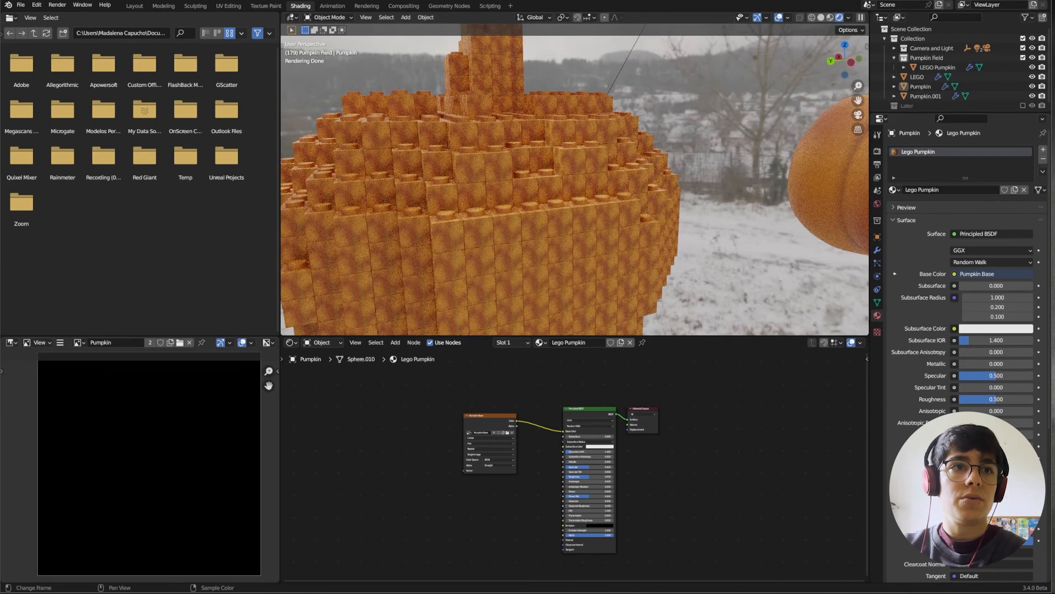
pyautogui.hotkey('shift', 'a')
pyautogui.click(365, 466)
pyautogui.write('att')
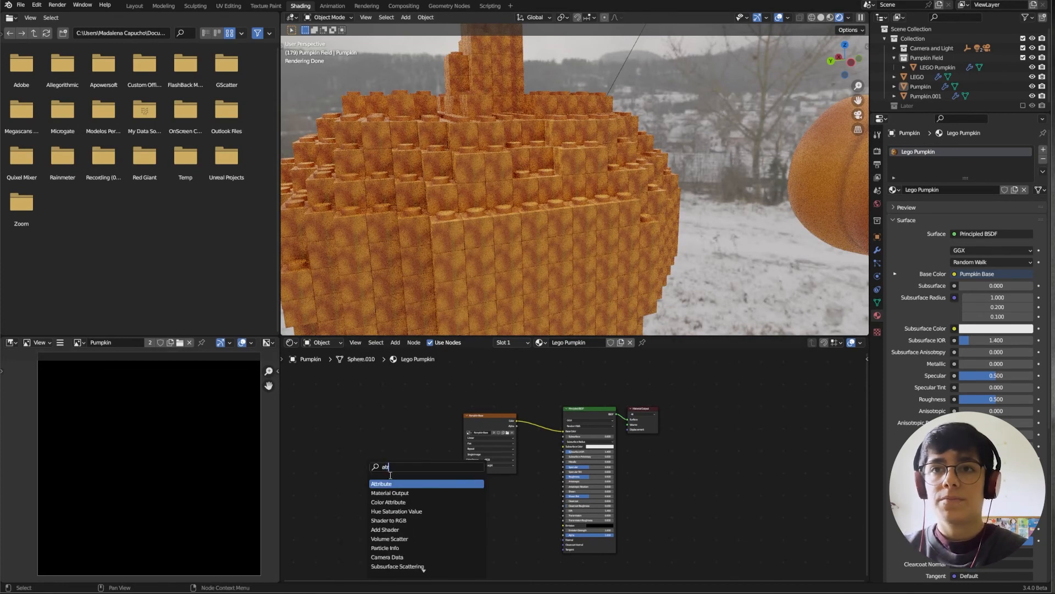
pyautogui.press('Return')
pyautogui.click(368, 439)
pyautogui.scroll(2, 314, 412)
pyautogui.moveTo(315, 412); pyautogui.dragTo(423, 471)
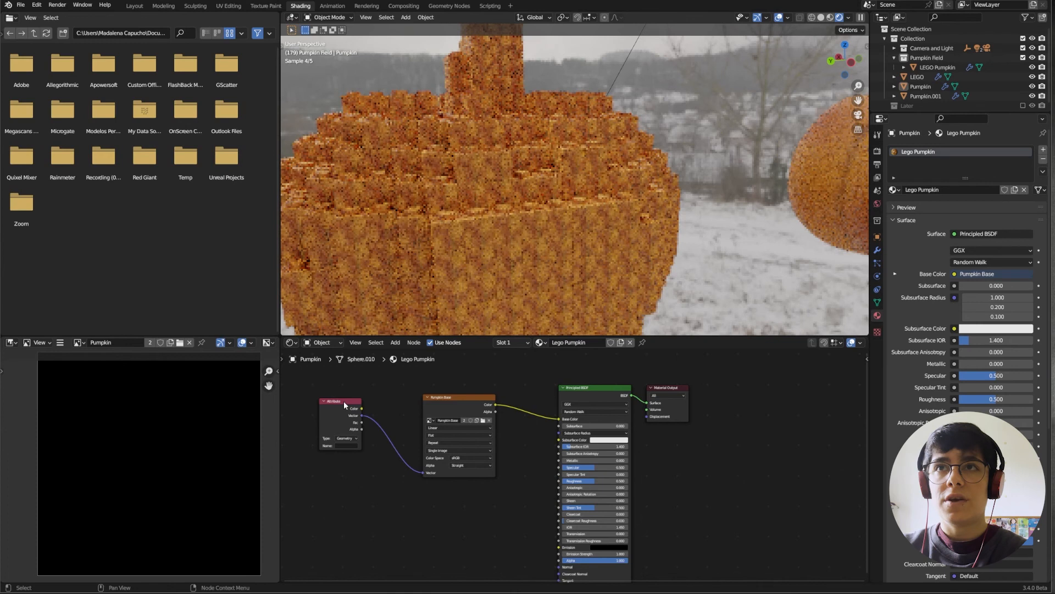
# Move the Attribute node nearer the image texture, name its attribute UVMap and set its type to Instancer
pyautogui.moveTo(344, 401); pyautogui.dragTo(367, 398)
pyautogui.click(364, 442)
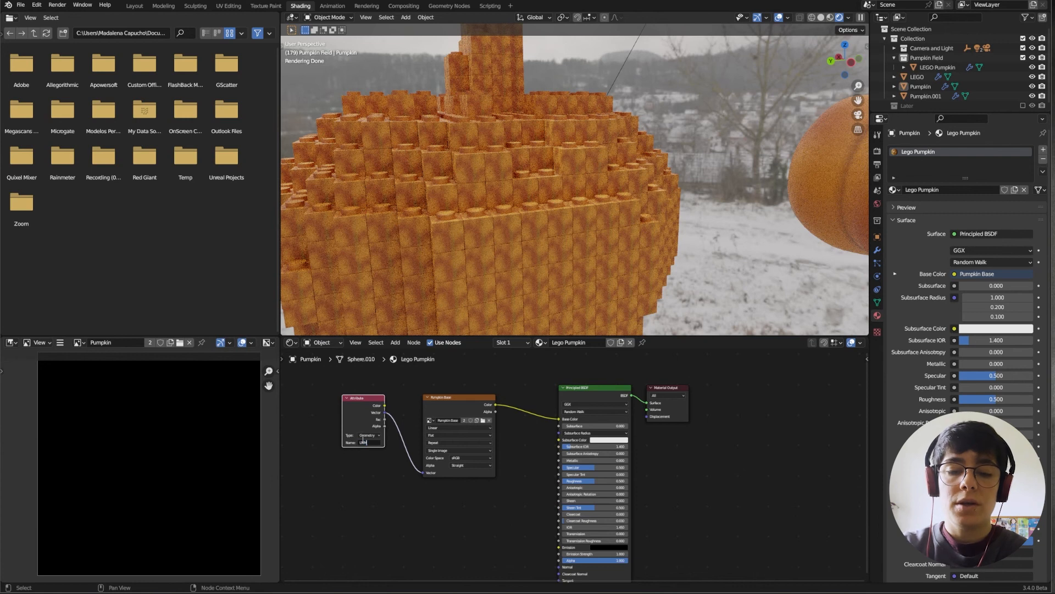
pyautogui.press('Return')
pyautogui.scroll(2, 387, 448)
pyautogui.click(303, 427)
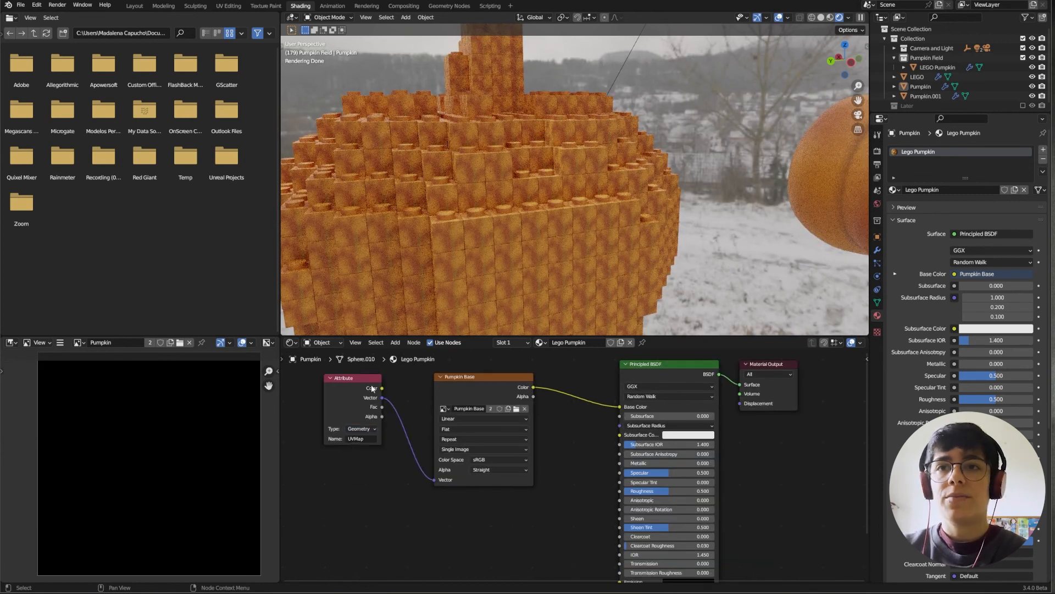
pyautogui.click(359, 429)
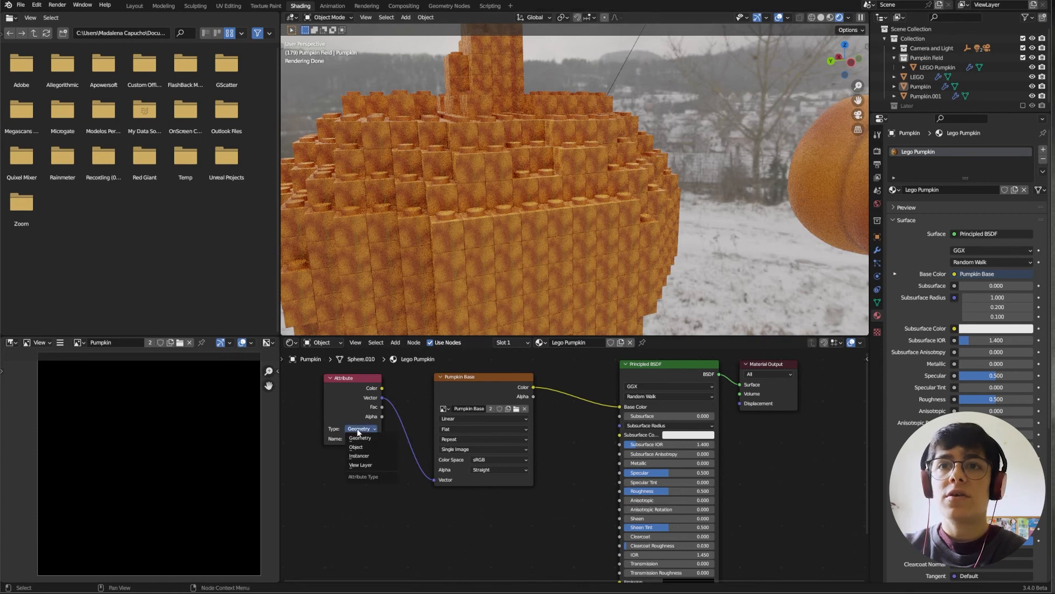
pyautogui.click(361, 456)
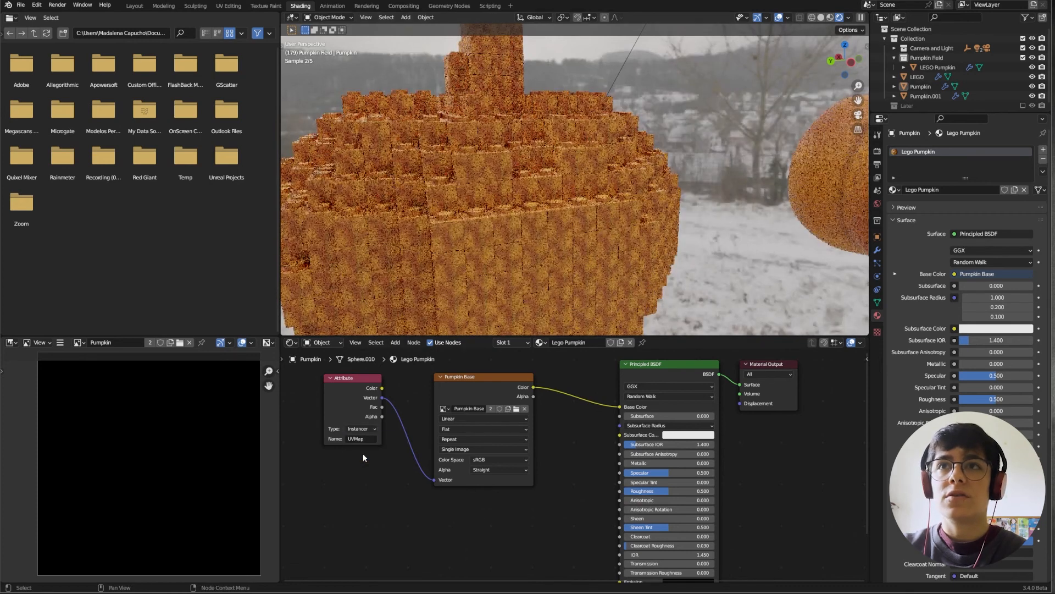
pyautogui.scroll(2, 354, 451)
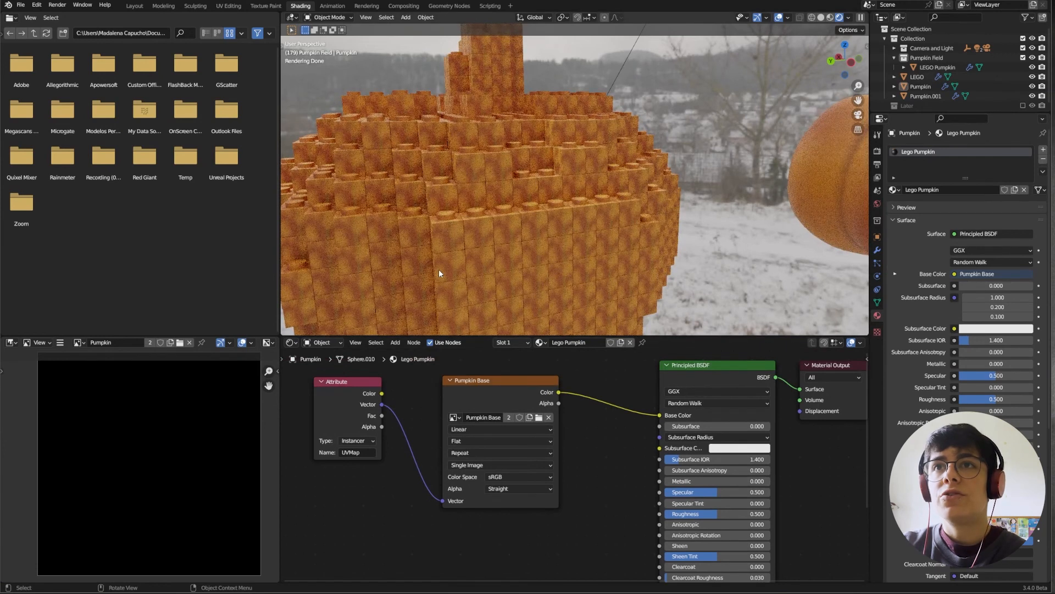
# Back in the Geometry Nodes workspace, assign the Lego Pumpkin material in the Set Material node
pyautogui.click(449, 5)
pyautogui.scroll(3, 612, 461)
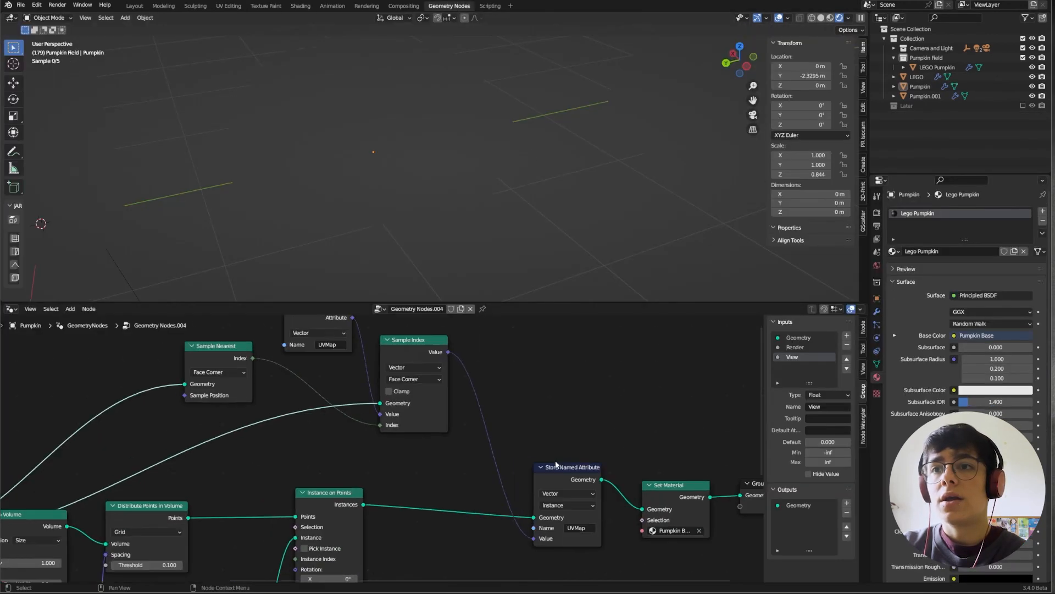
pyautogui.moveTo(567, 453); pyautogui.dragTo(370, 367, button='middle')
pyautogui.scroll(3, 492, 476)
pyautogui.moveTo(493, 476); pyautogui.dragTo(439, 481, button='middle')
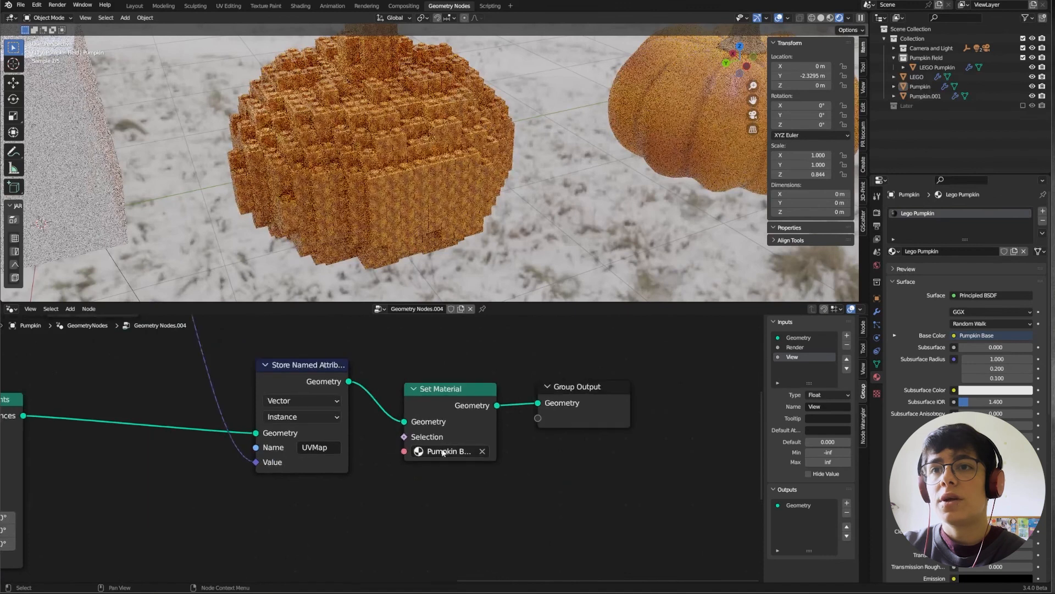
pyautogui.click(434, 454)
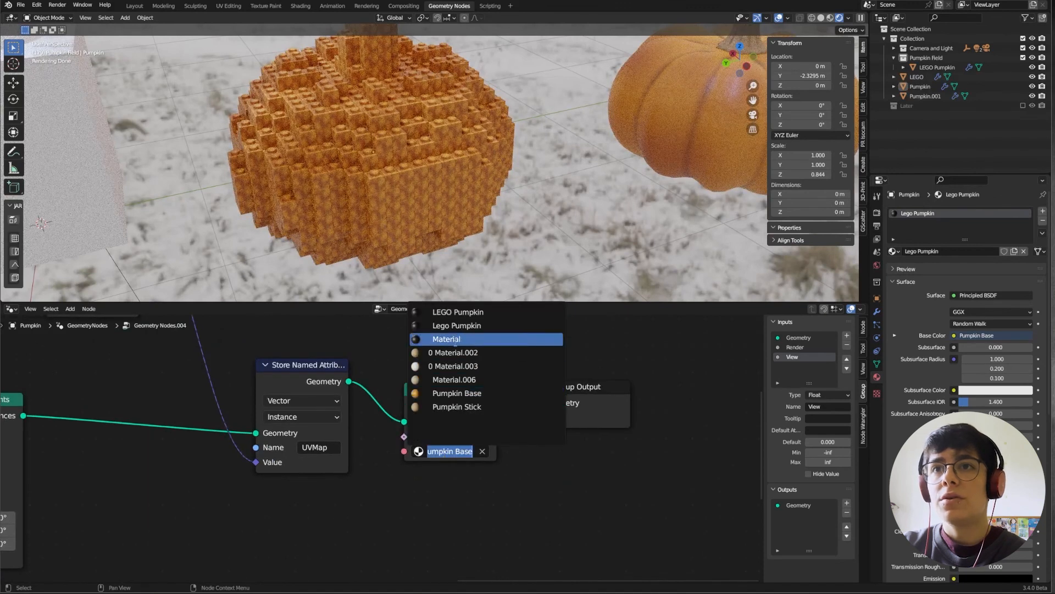
pyautogui.click(465, 325)
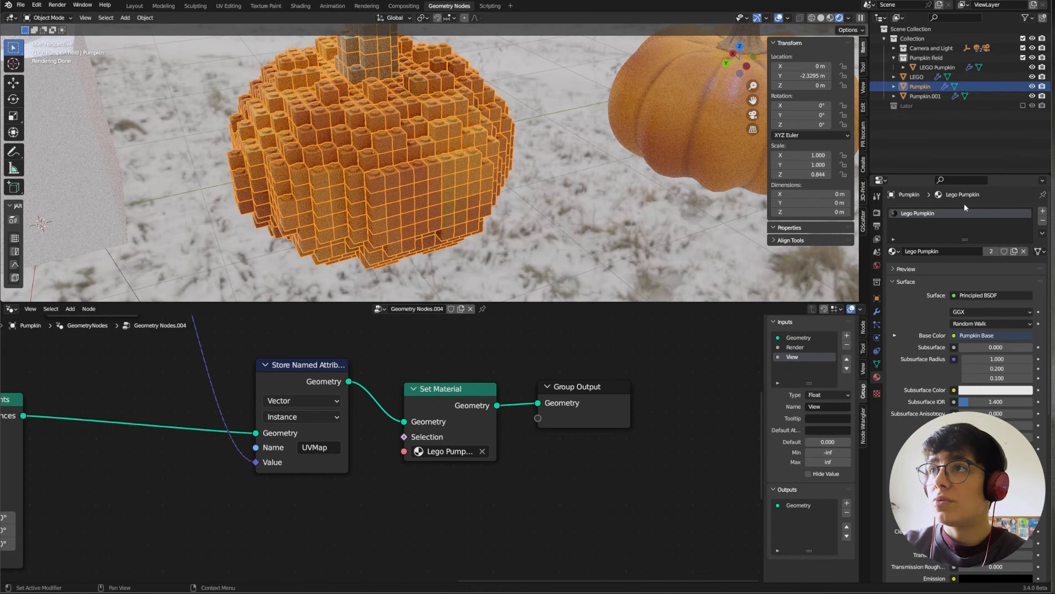
# Review the Lego Pumpkin material's shader nodes, from the Attribute node through the Pumpkin Base texture to the output
pyautogui.moveTo(355, 165); pyautogui.dragTo(393, 158, button='middle')
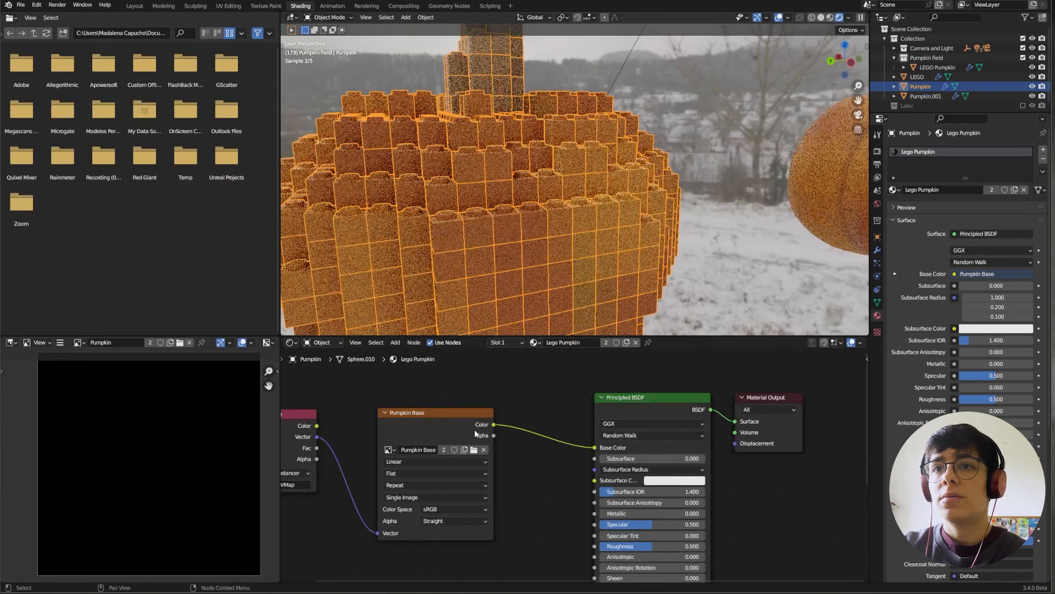
pyautogui.press('Home')
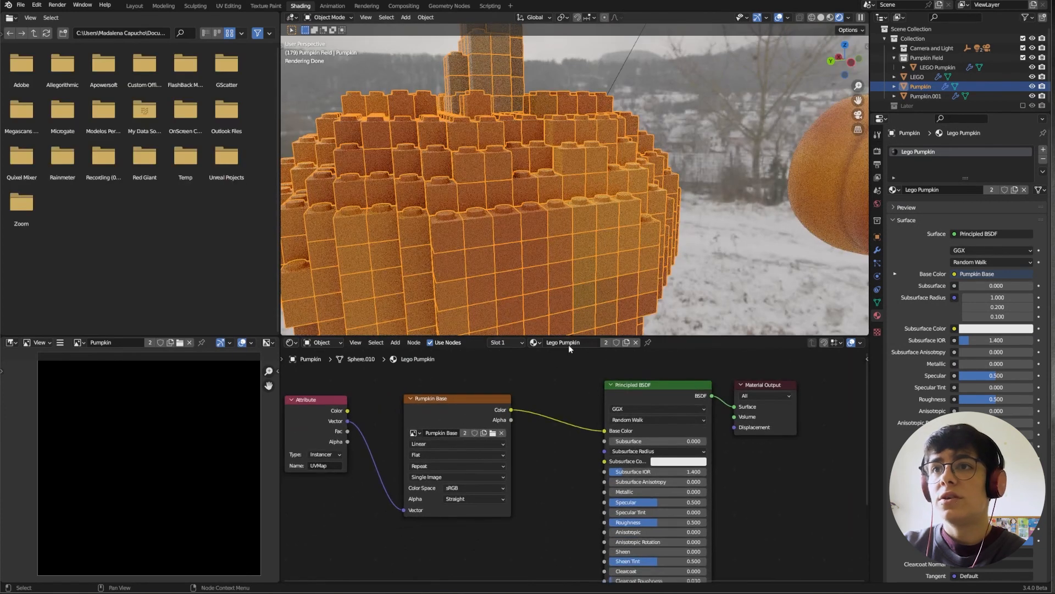
pyautogui.scroll(-2, 562, 410)
pyautogui.moveTo(422, 397); pyautogui.dragTo(484, 409, button='middle')
pyautogui.moveTo(518, 412); pyautogui.dragTo(524, 406)
pyautogui.click(393, 413)
pyautogui.click(392, 413)
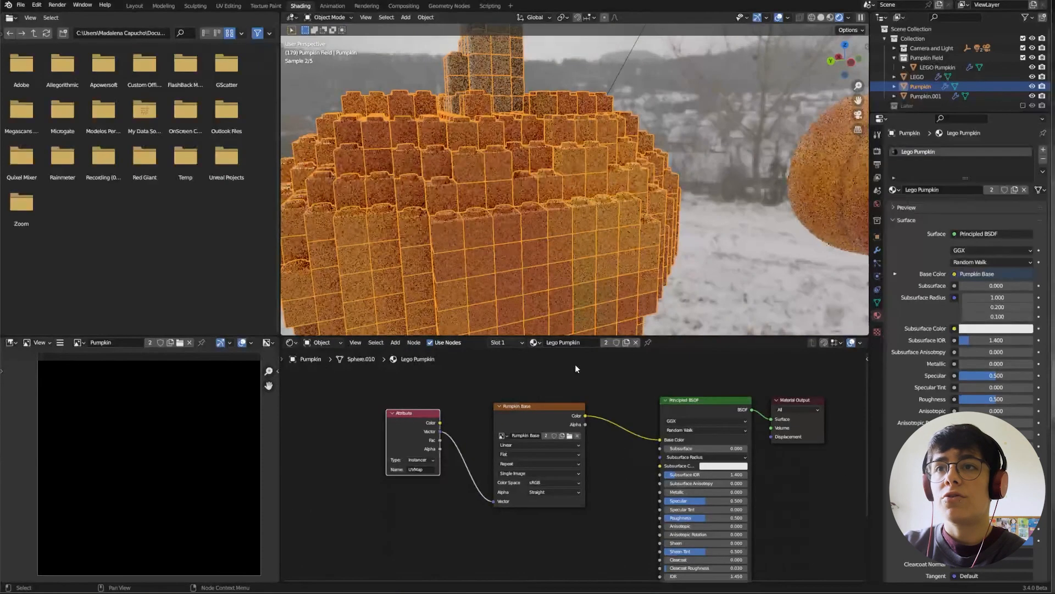
# Return to the Geometry Nodes workspace and compare the deselected brick pumpkin's rendered colors with the smooth pumpkin from several angles
pyautogui.click(449, 6)
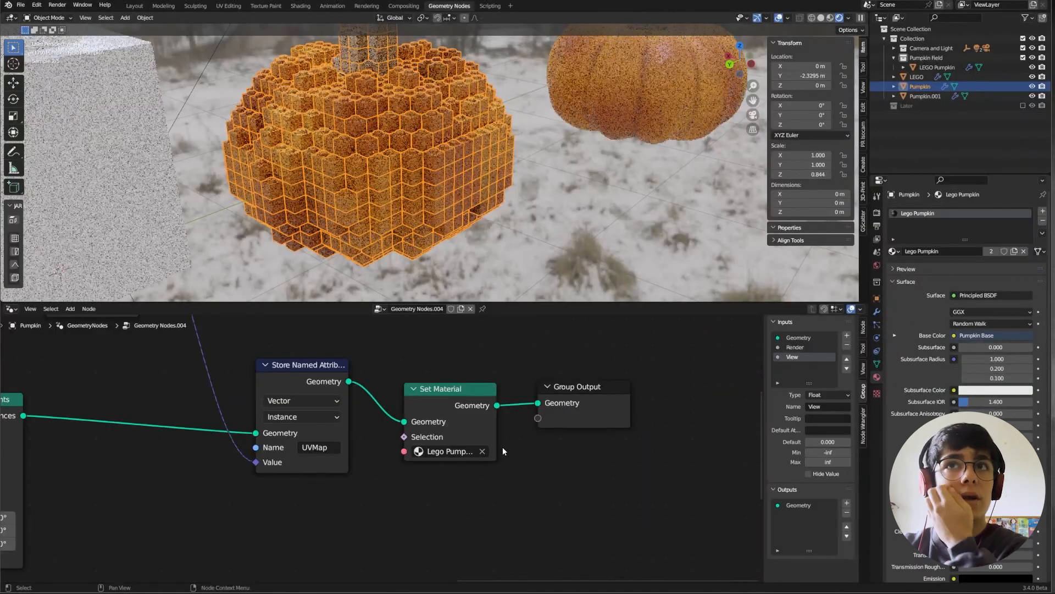
pyautogui.scroll(-1, 503, 446)
pyautogui.scroll(-4, 463, 226)
pyautogui.moveTo(437, 213); pyautogui.dragTo(420, 178, button='middle')
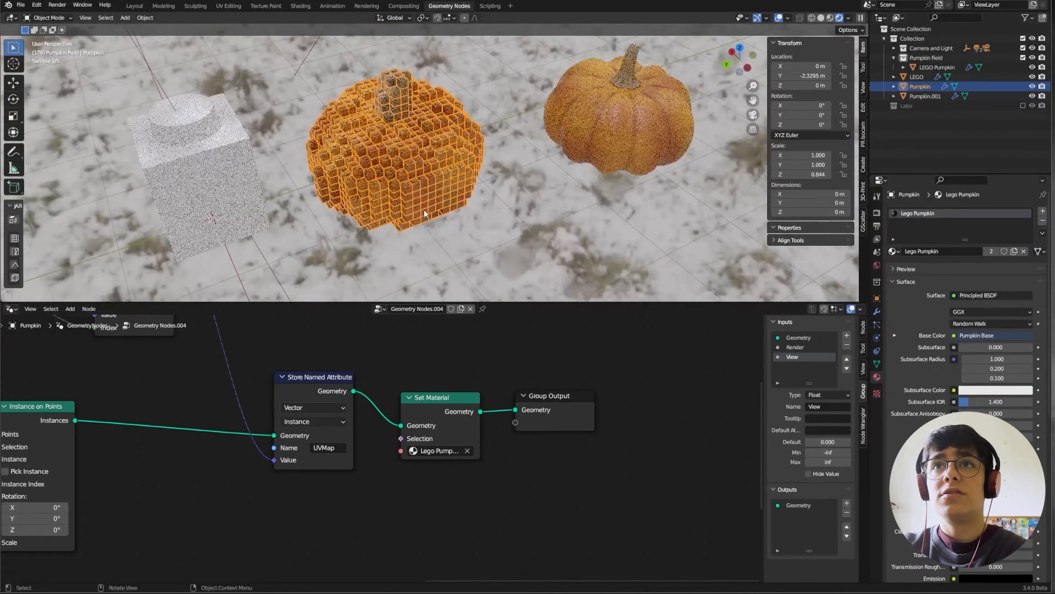
pyautogui.moveTo(420, 213); pyautogui.dragTo(422, 140, button='middle')
pyautogui.scroll(-2, 423, 146)
pyautogui.moveTo(422, 179); pyautogui.dragTo(422, 166, button='middle')
pyautogui.scroll(4, 422, 166)
pyautogui.click(503, 211)
pyautogui.moveTo(502, 209); pyautogui.dragTo(477, 203, button='middle')
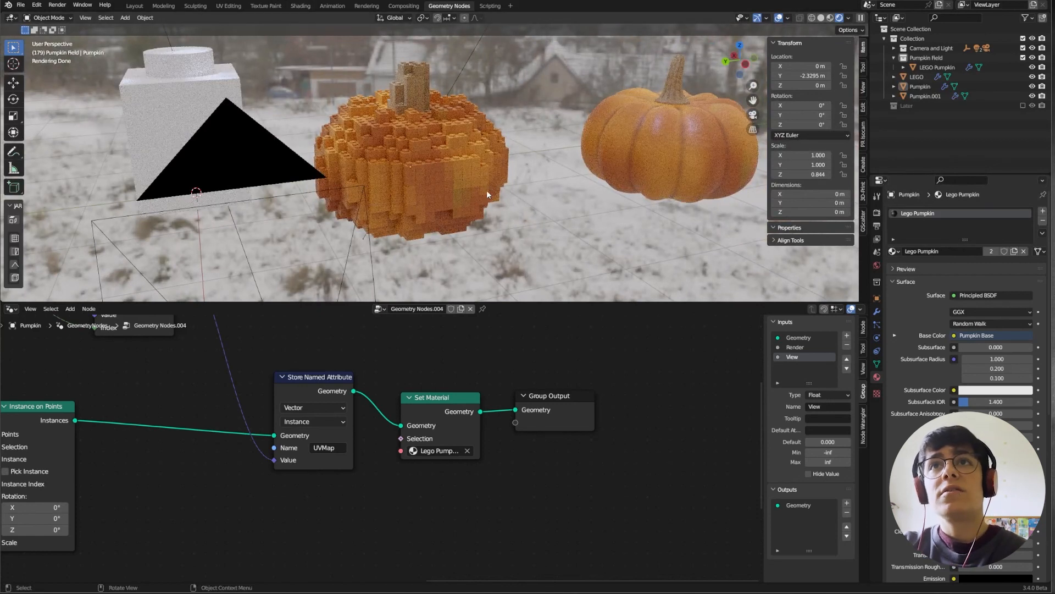
# Switch the viewport to solid shading and look over the pumpkins and surrounding light setup from above
pyautogui.scroll(-6, 458, 146)
pyautogui.moveTo(458, 146); pyautogui.dragTo(463, 155, button='middle')
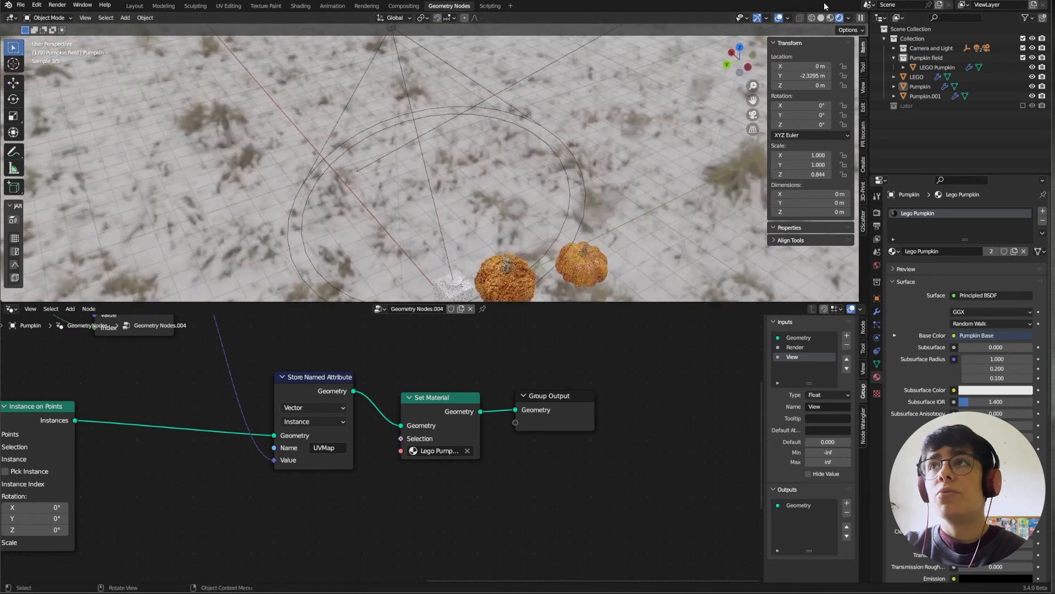
pyautogui.click(820, 18)
pyautogui.scroll(-4, 500, 239)
pyautogui.moveTo(499, 239); pyautogui.dragTo(496, 225, button='middle')
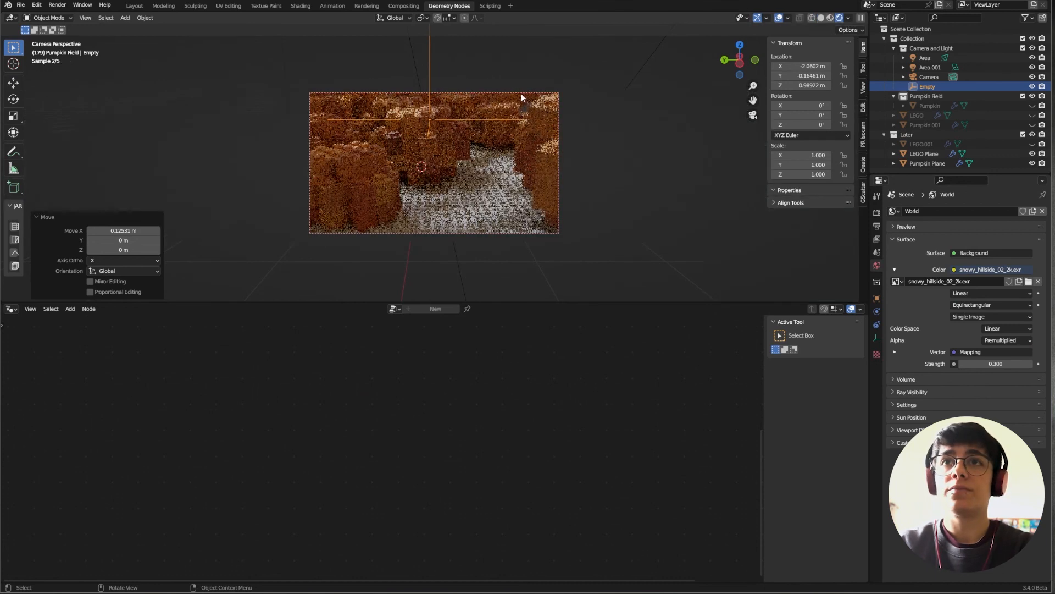
# Inspect the area light, Empty and Camera in the finished scene, including the camera's lens and depth of field settings
pyautogui.click(928, 58)
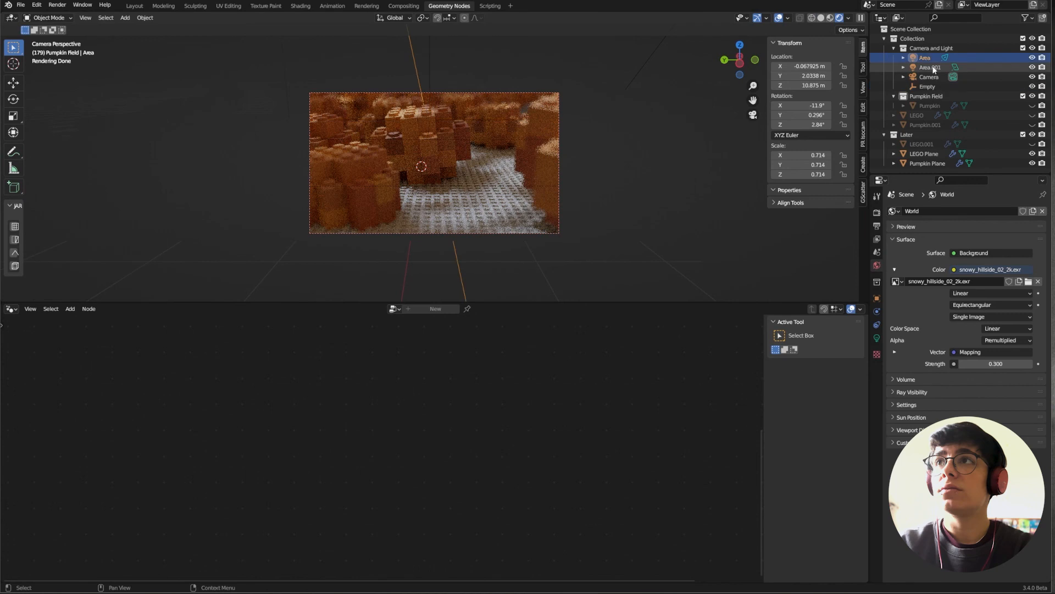
pyautogui.click(929, 76)
pyautogui.click(928, 86)
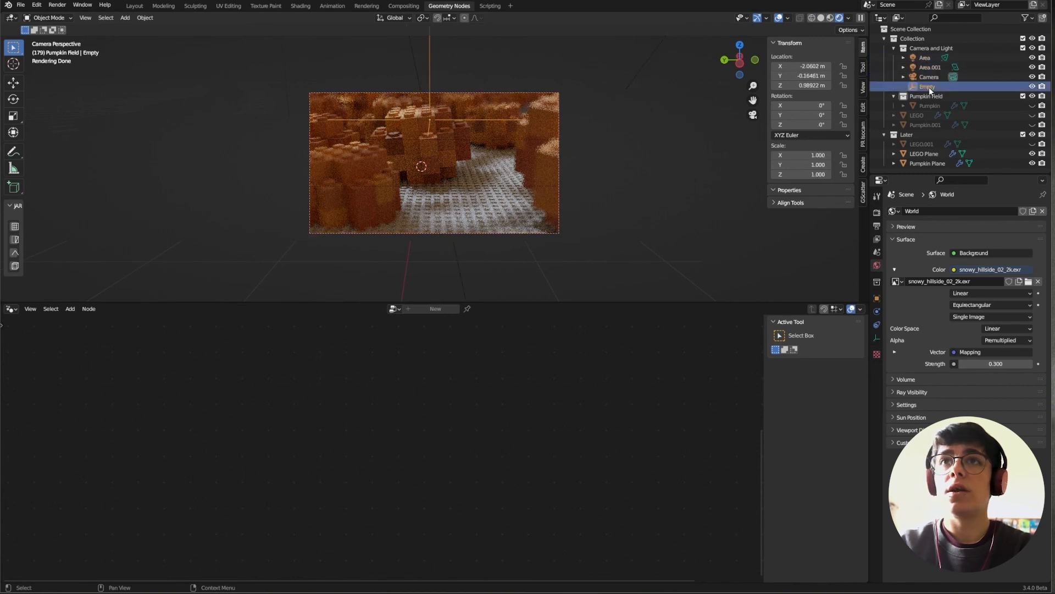
pyautogui.click(929, 77)
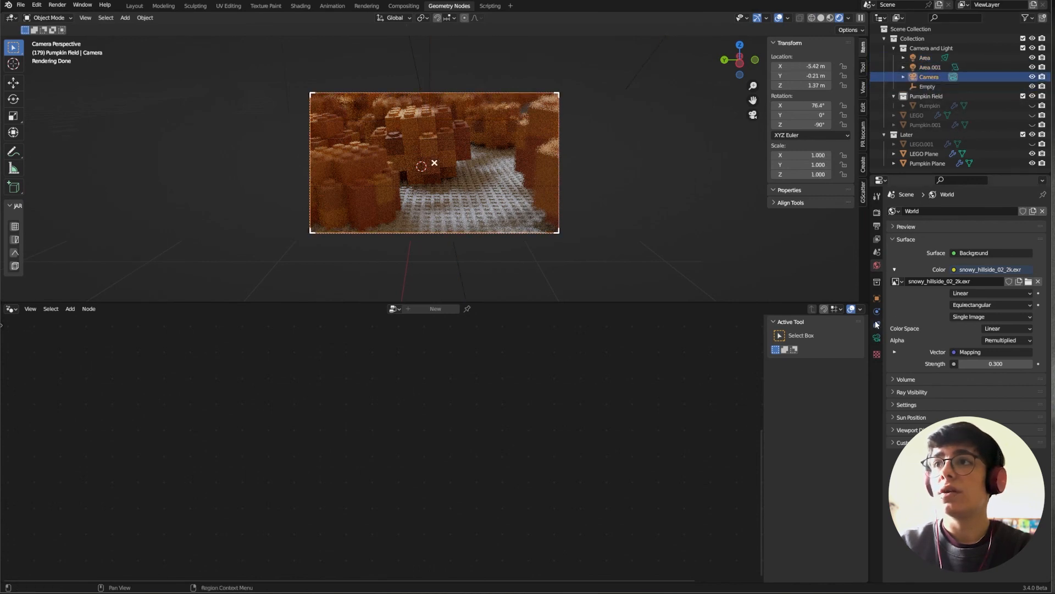
pyautogui.click(877, 338)
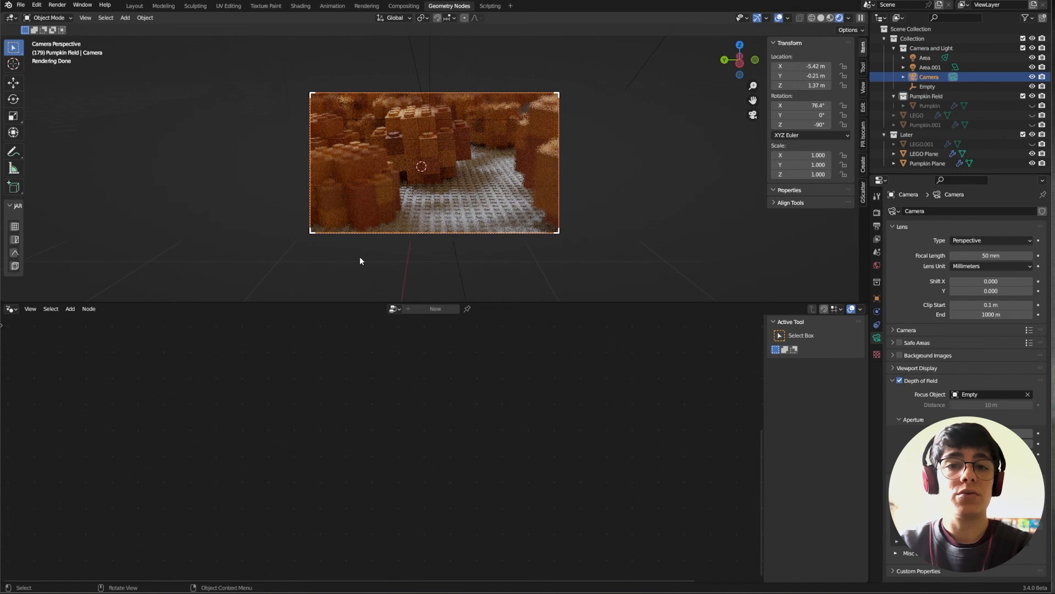
# Place the LEGO1.png render window over the viewport and enlarge it to examine the brick pumpkins
pyautogui.moveTo(0, 34); pyautogui.dragTo(265, 15)
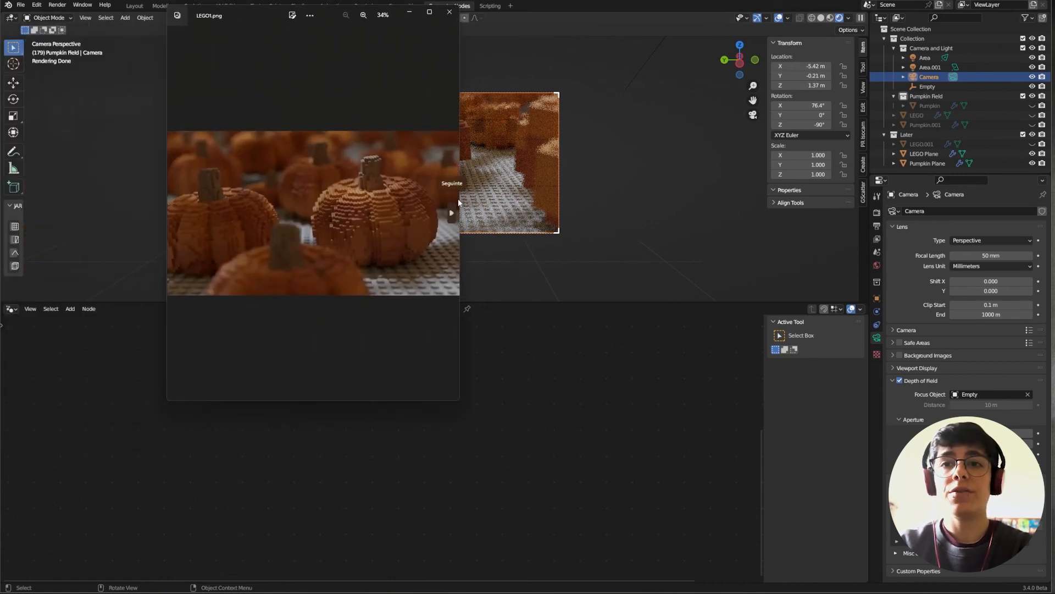
pyautogui.moveTo(459, 199); pyautogui.dragTo(693, 197)
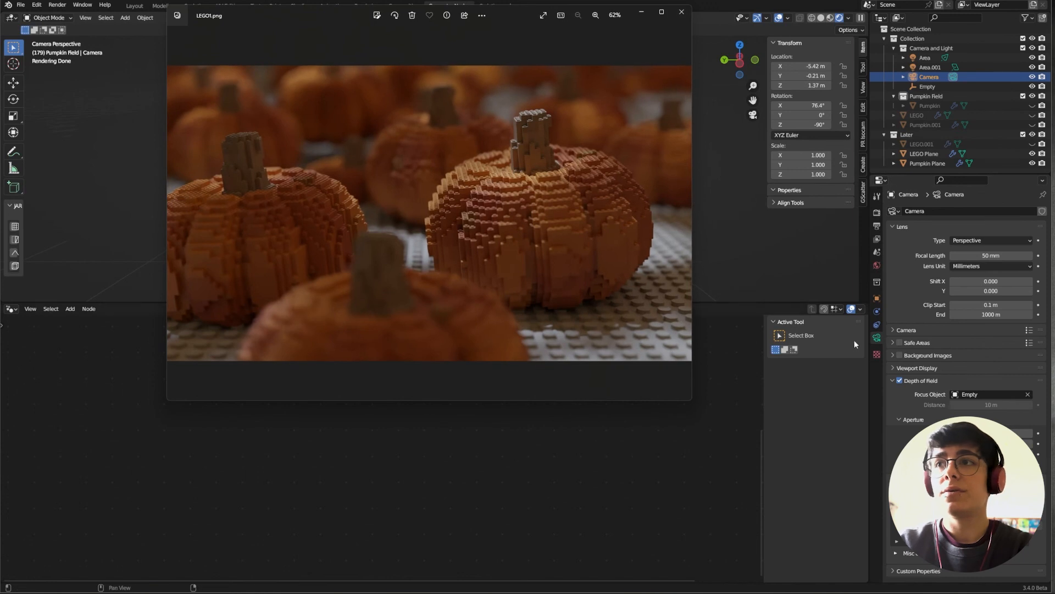
# Select the Pumpkin in the Pumpkin Field collection and check the Render value of its Geometry Nodes modifier
pyautogui.click(925, 104)
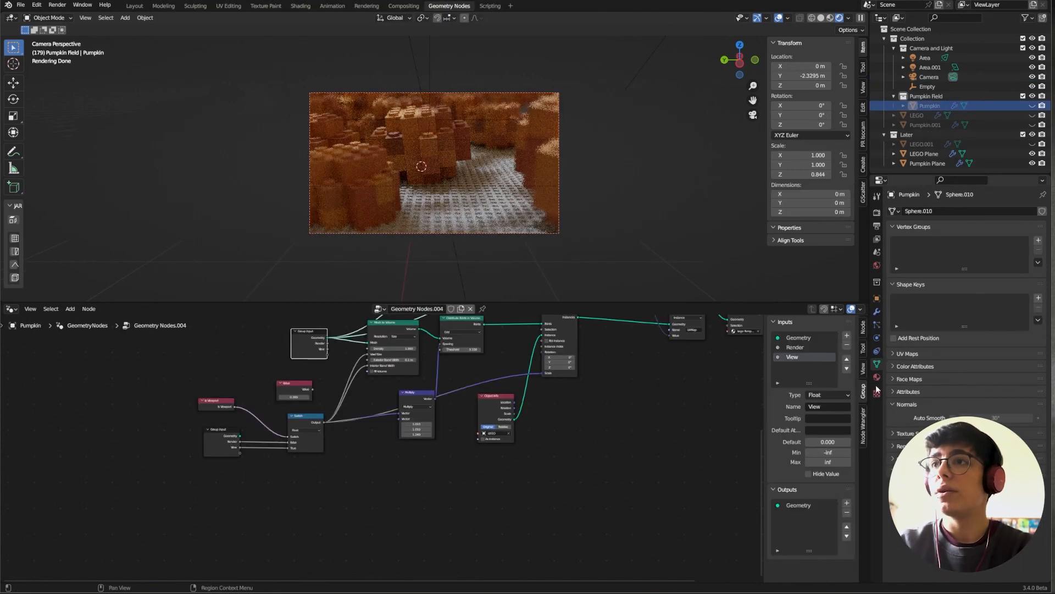
pyautogui.click(877, 311)
pyautogui.click(988, 326)
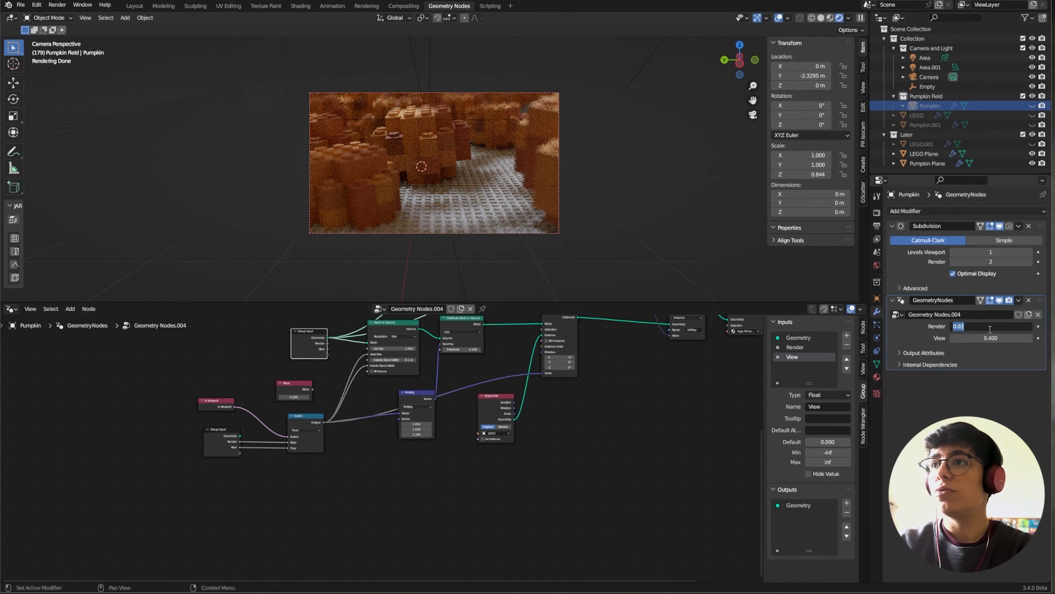
pyautogui.press('Return')
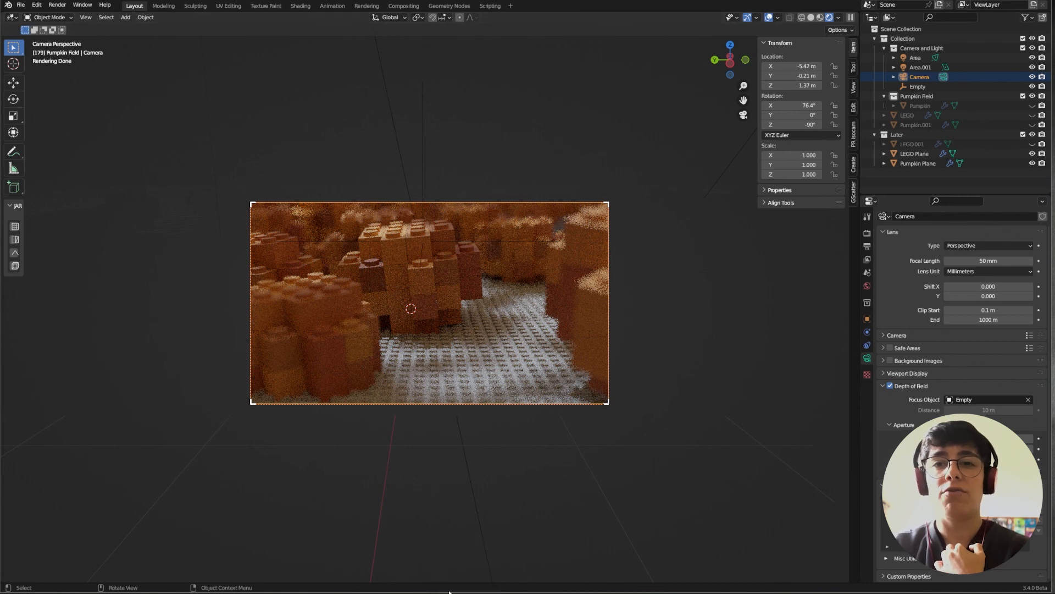
# Bring up the LEGO1.png render again, minimize it and examine the scattered pumpkin field and brick ground around the camera
pyautogui.click(483, 591)
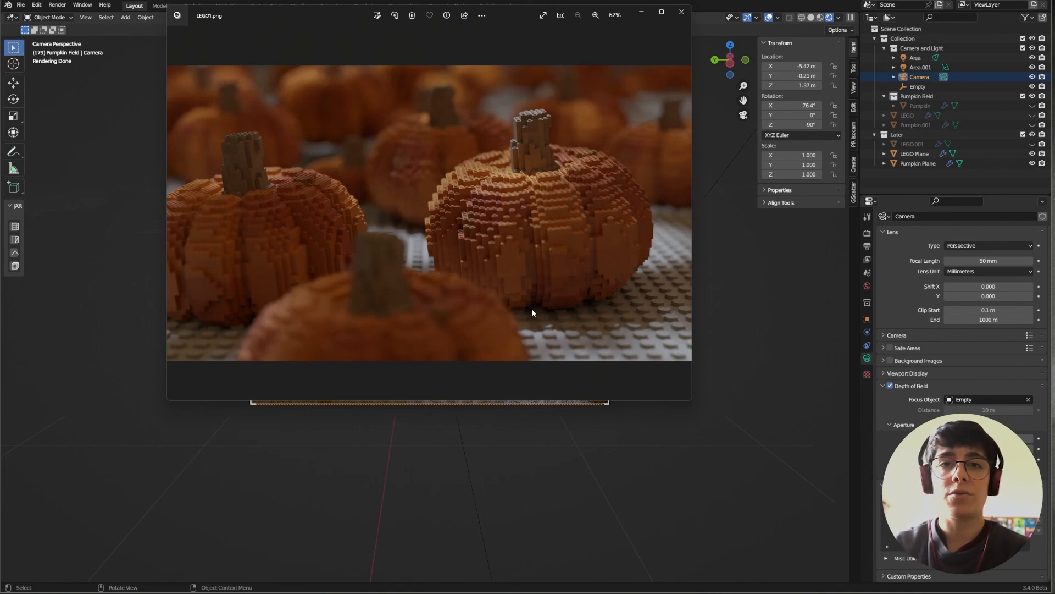
pyautogui.click(641, 12)
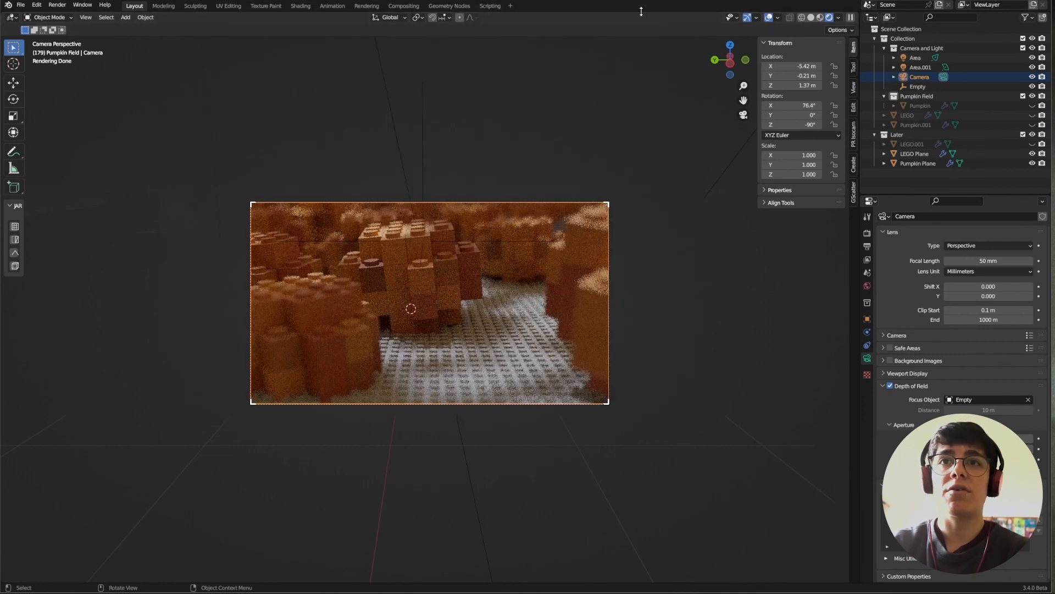
pyautogui.moveTo(631, 127); pyautogui.dragTo(484, 256, button='middle')
pyautogui.scroll(-2, 484, 256)
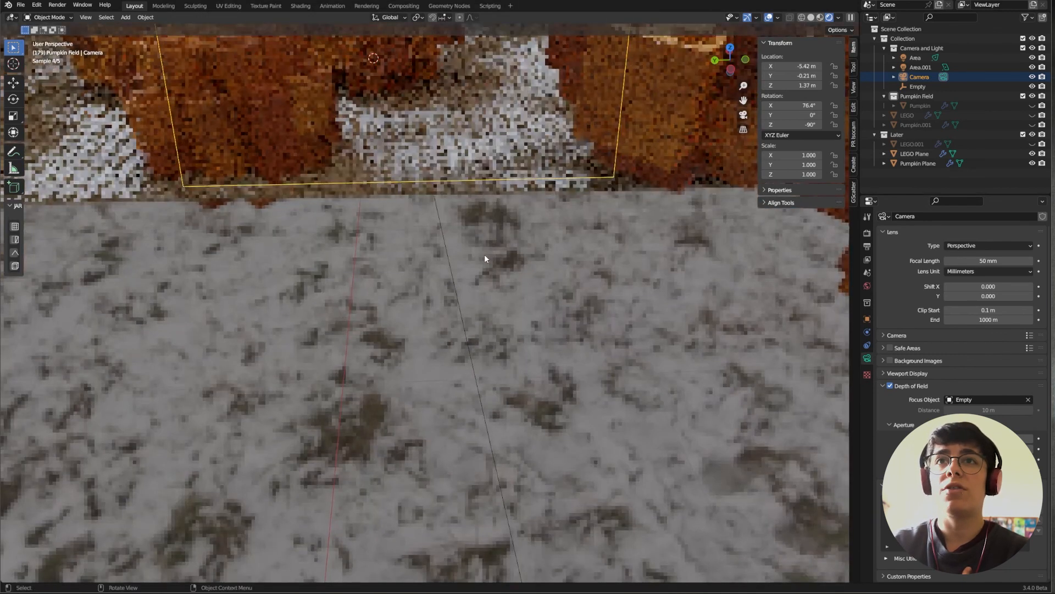
pyautogui.scroll(-6, 484, 256)
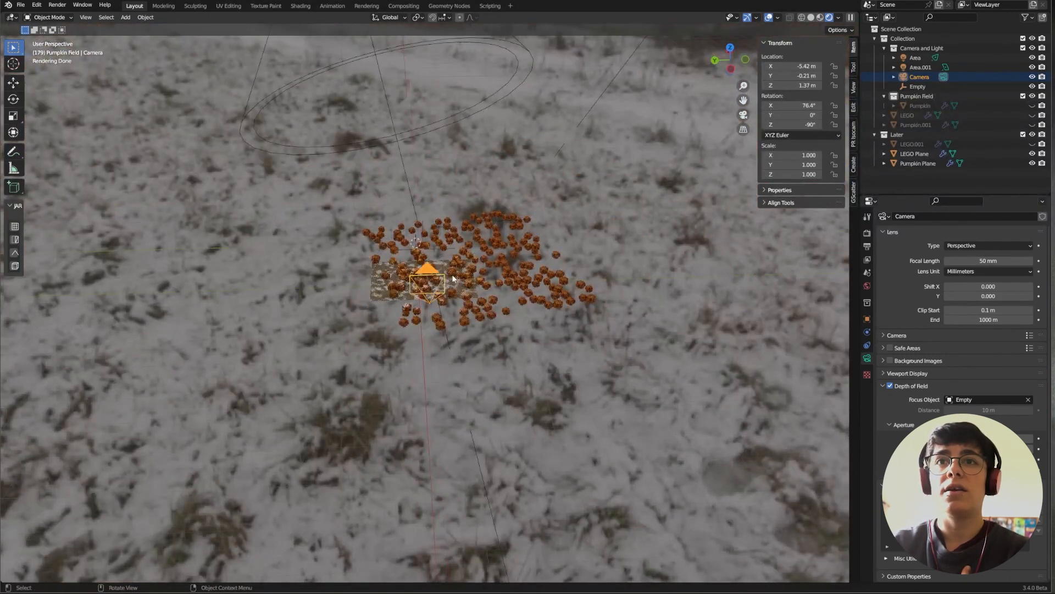
pyautogui.scroll(9, 484, 261)
pyautogui.moveTo(174, 183); pyautogui.dragTo(174, 218, button='middle')
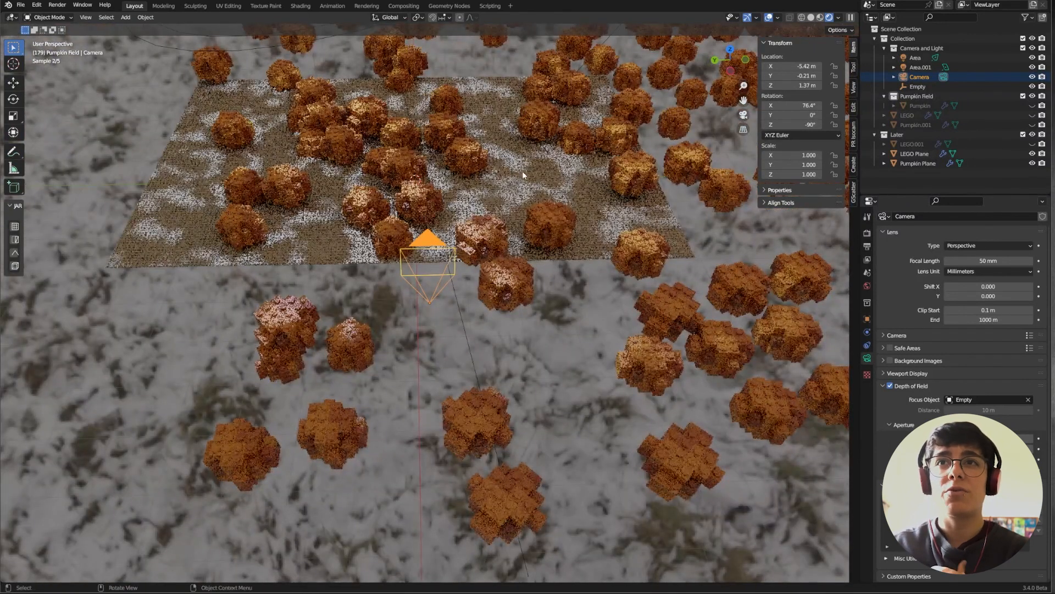